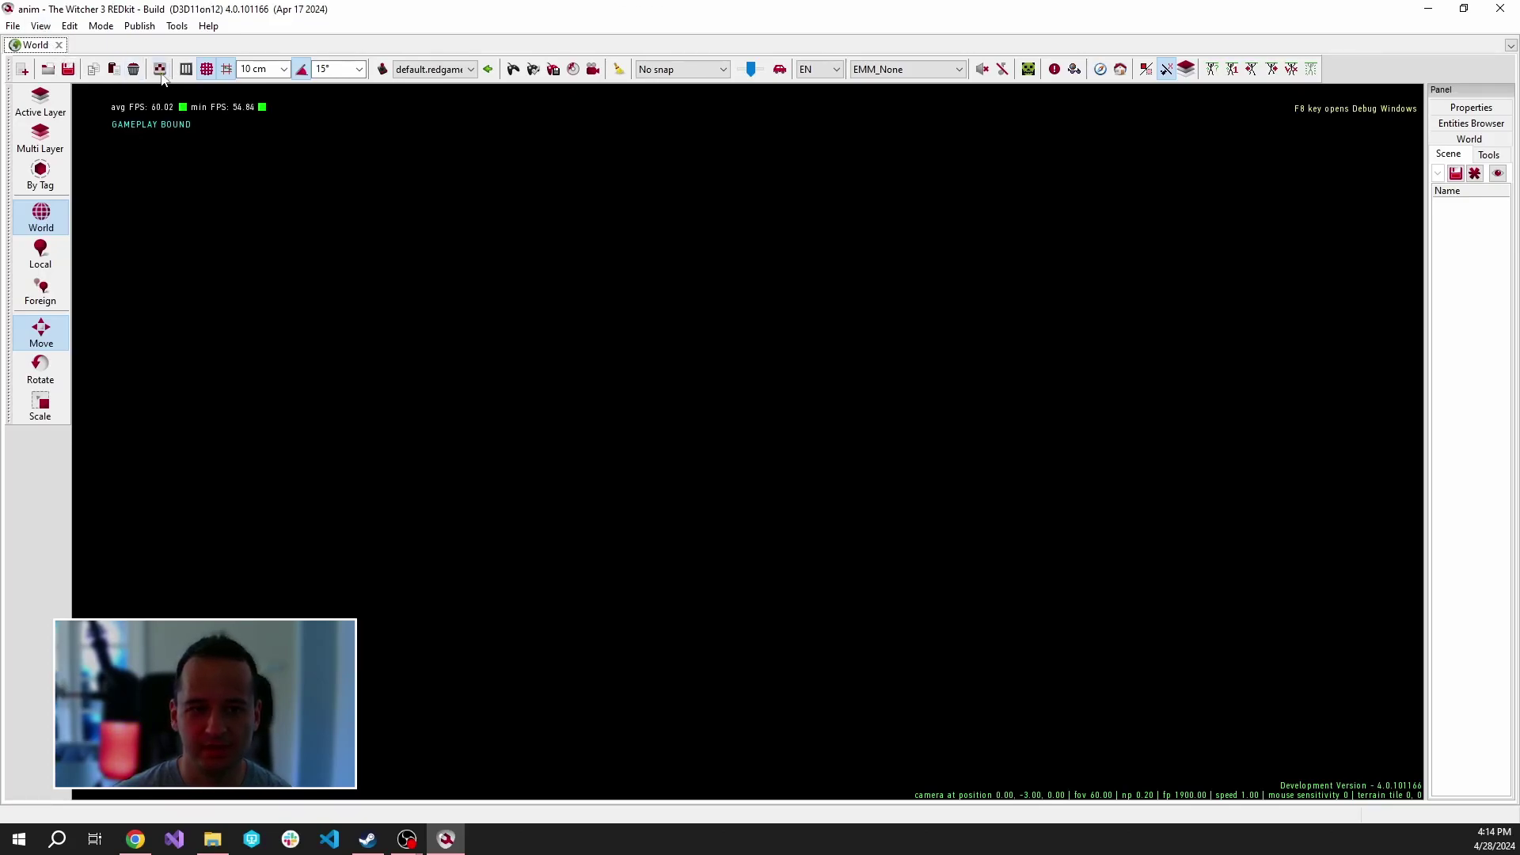
# Step: Open the Asset Browser and go to the animations\man\combat folder
pyautogui.click(159, 69)
pyautogui.moveTo(811, 102); pyautogui.dragTo(818, 102)
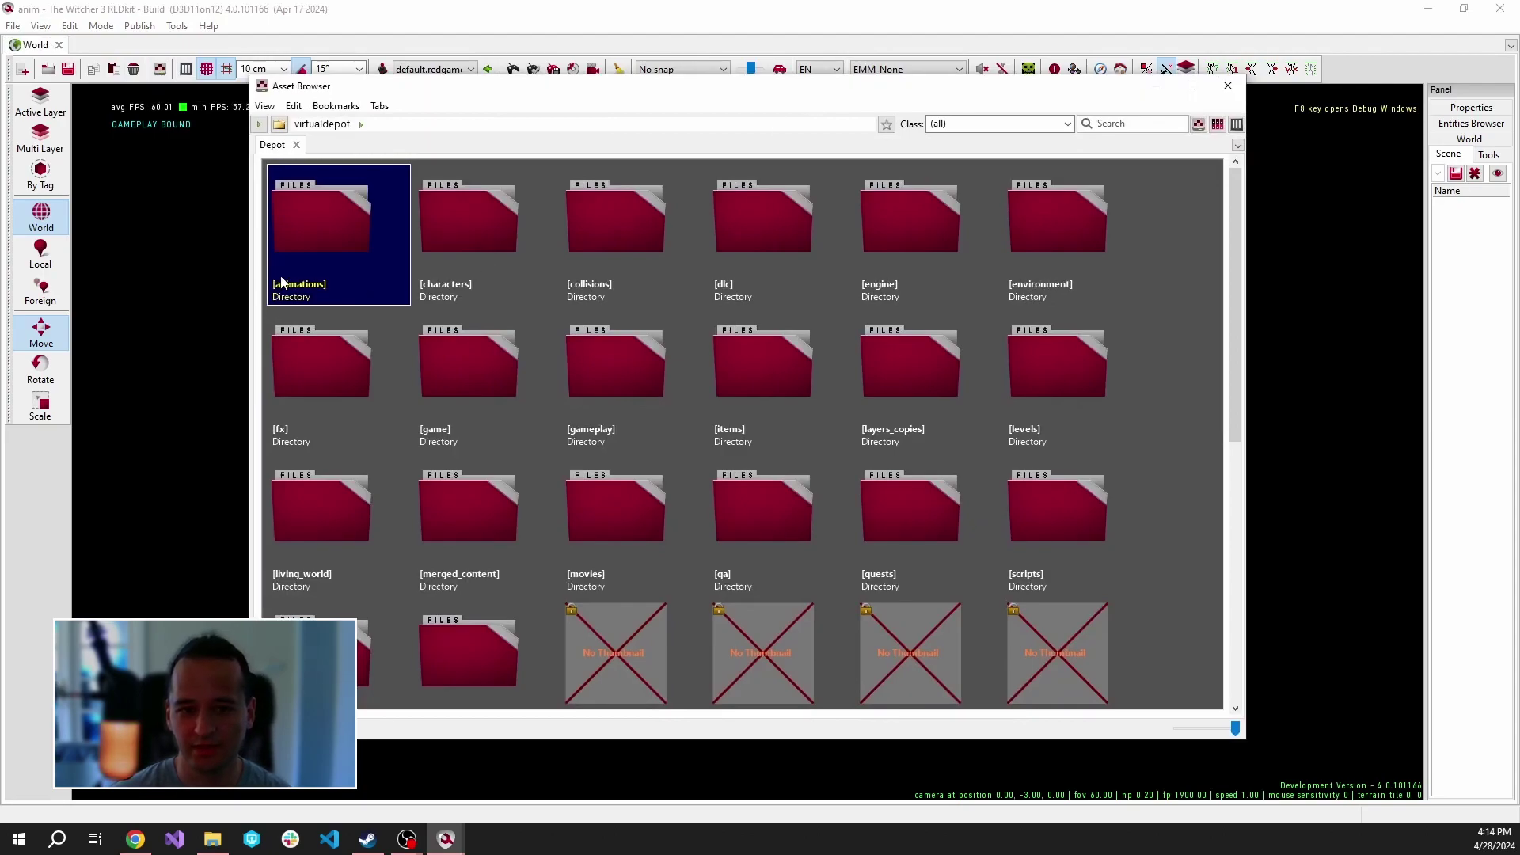
pyautogui.doubleClick(330, 258)
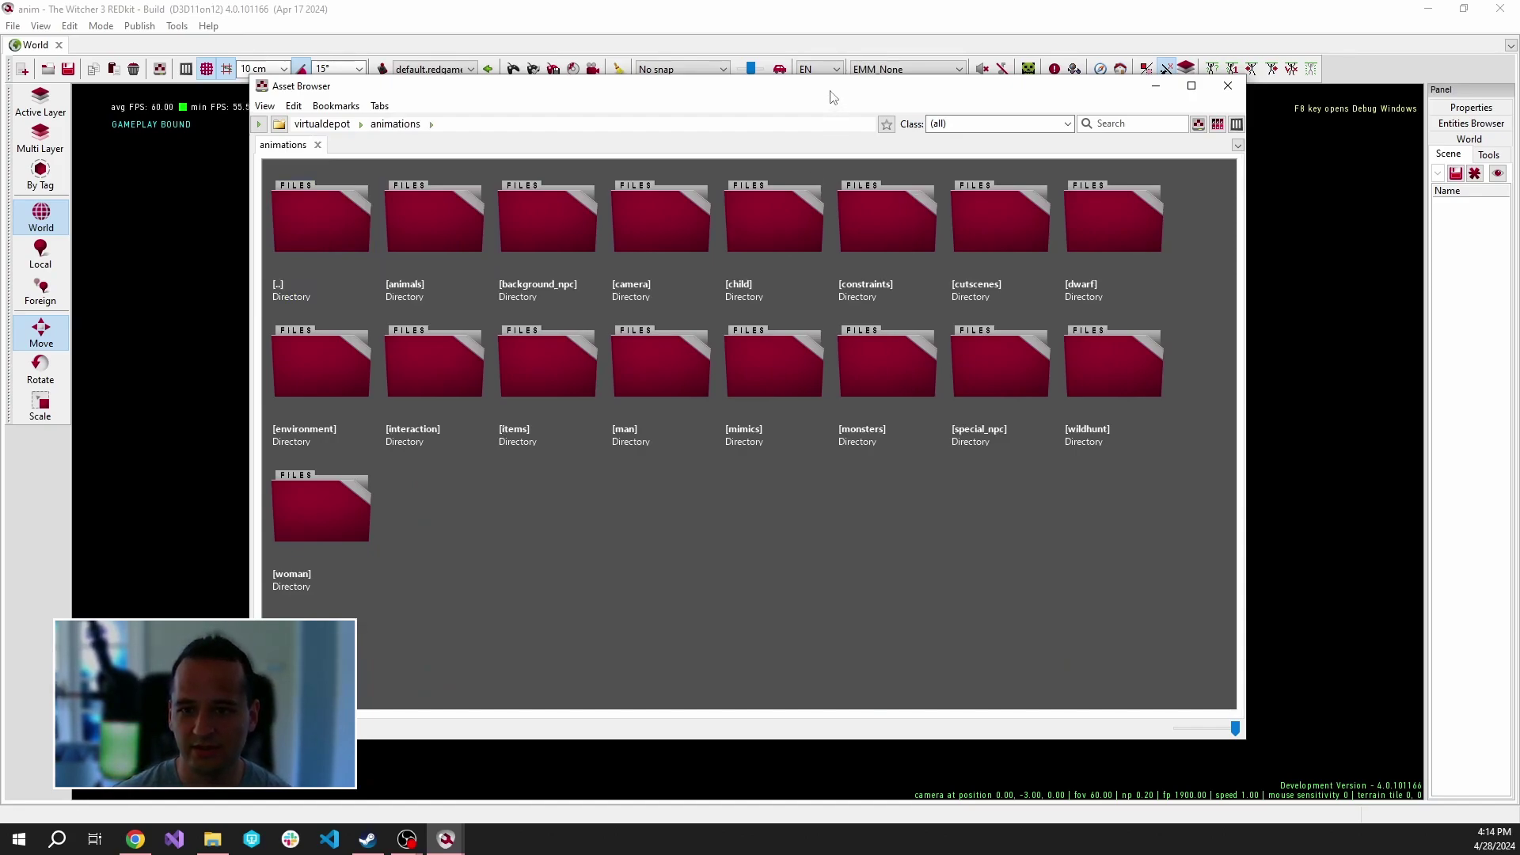
pyautogui.moveTo(830, 92); pyautogui.dragTo(823, 79)
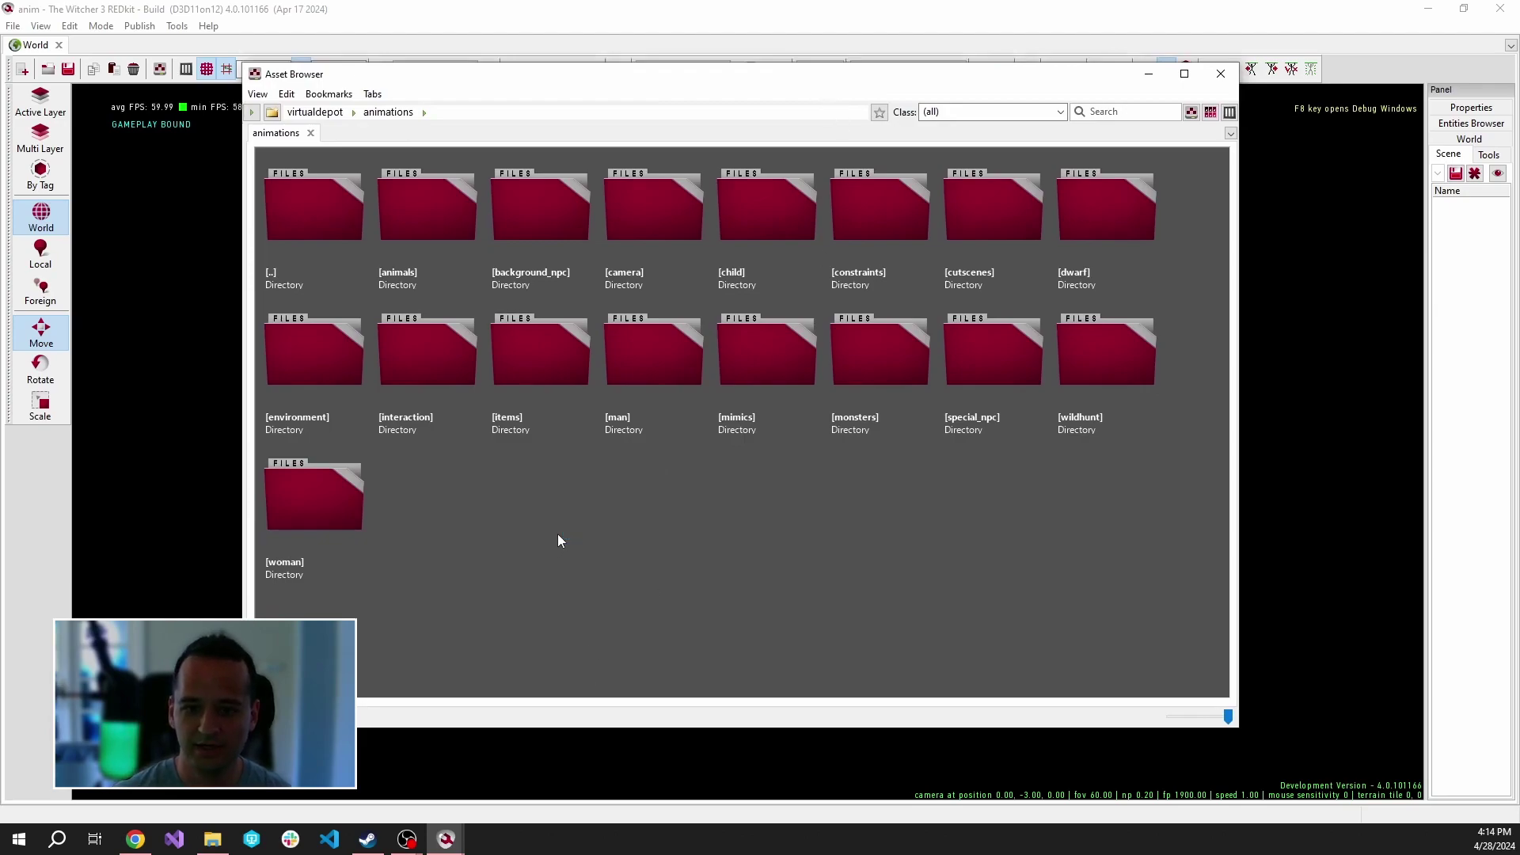
pyautogui.doubleClick(654, 372)
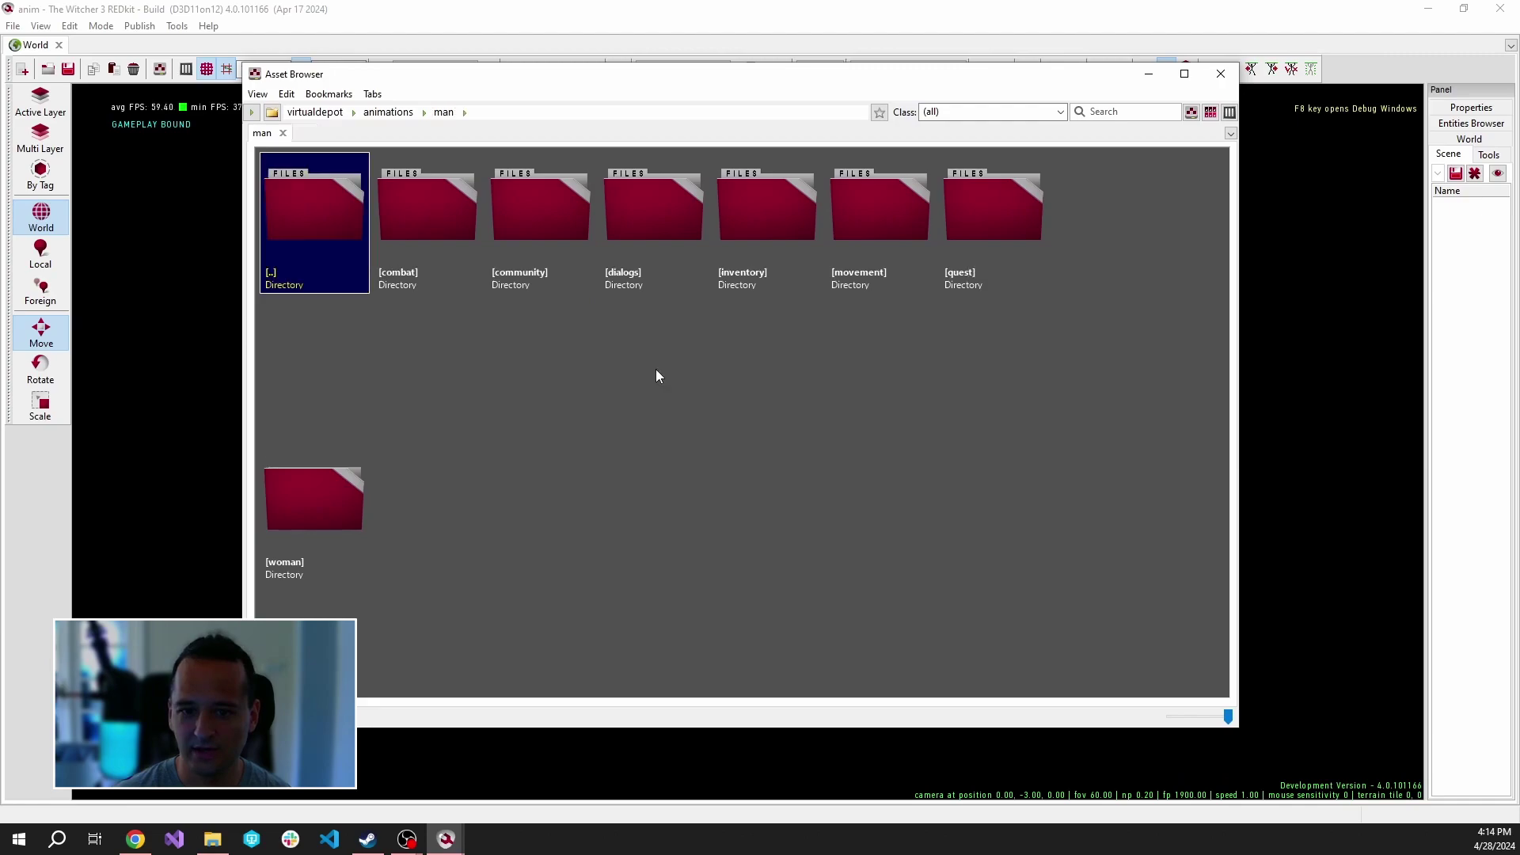
pyautogui.doubleClick(414, 248)
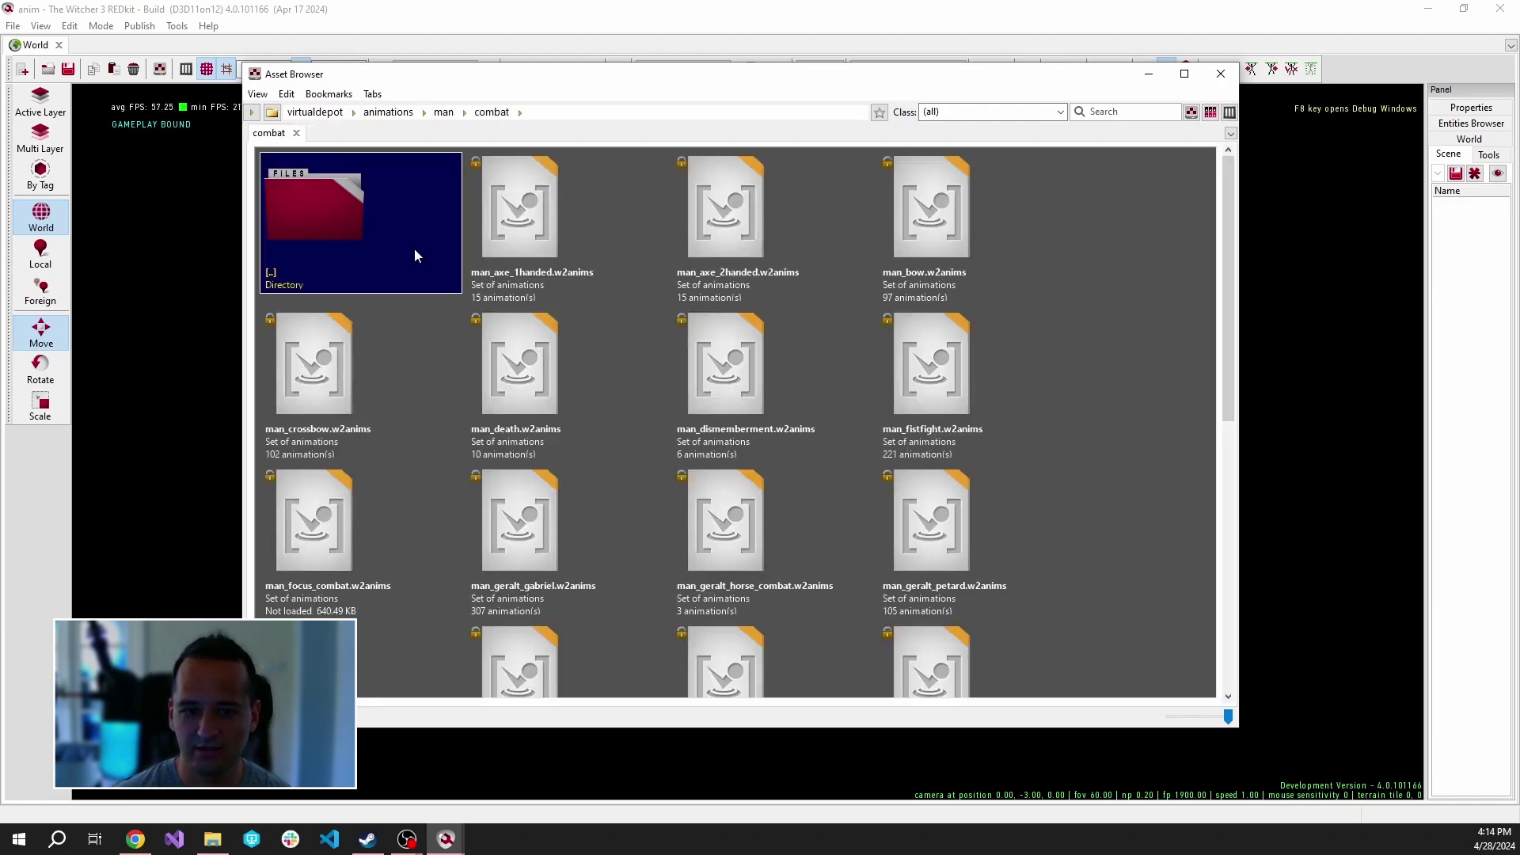
# Step: Open the man_axe_1handed.w2anims animation set, declining to add the animset to the entity
pyautogui.click(563, 252)
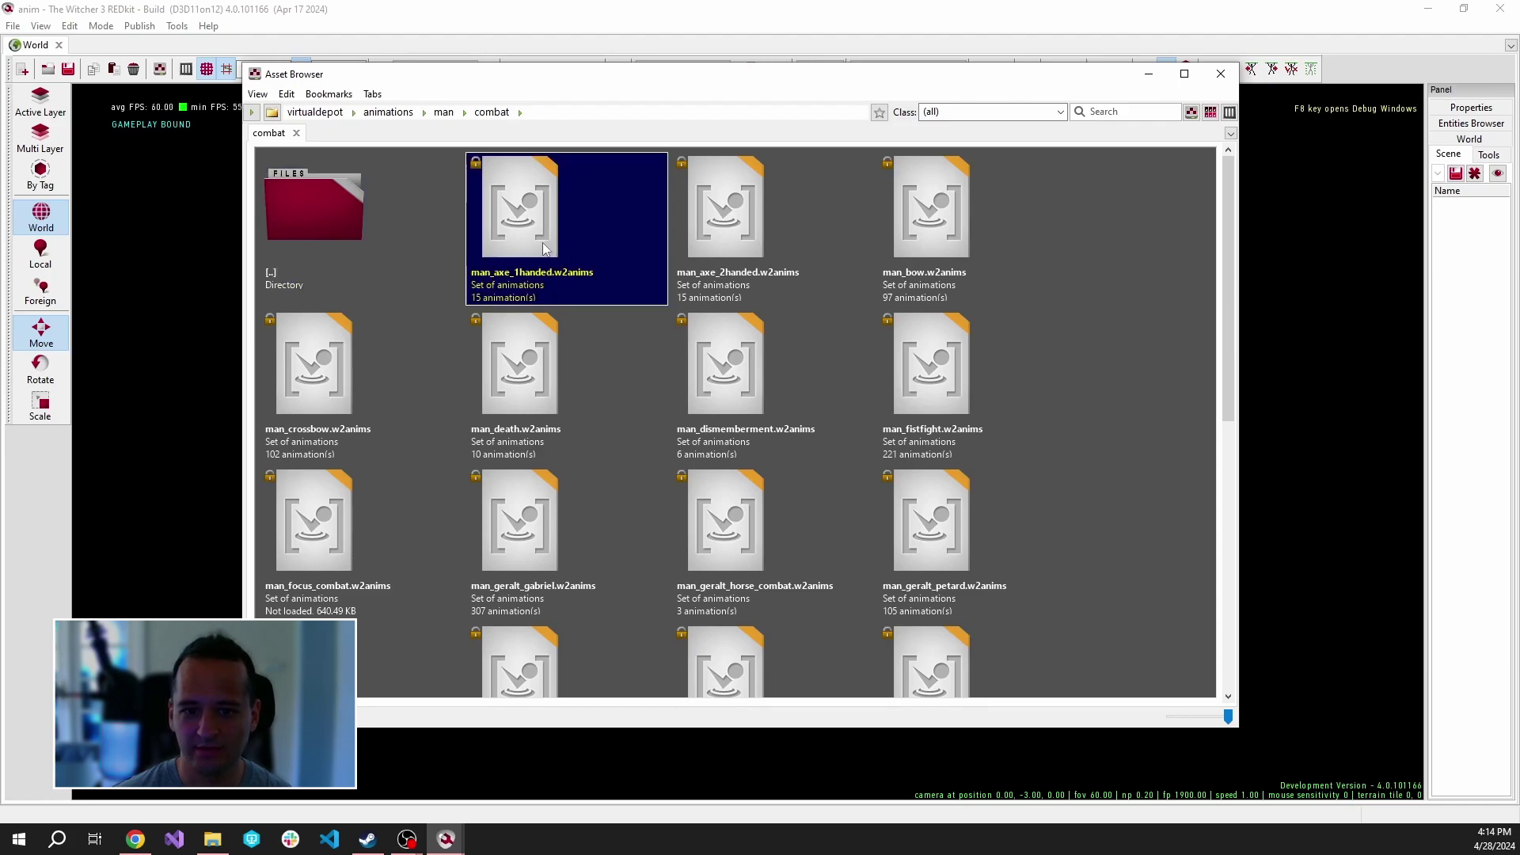
pyautogui.doubleClick(544, 242)
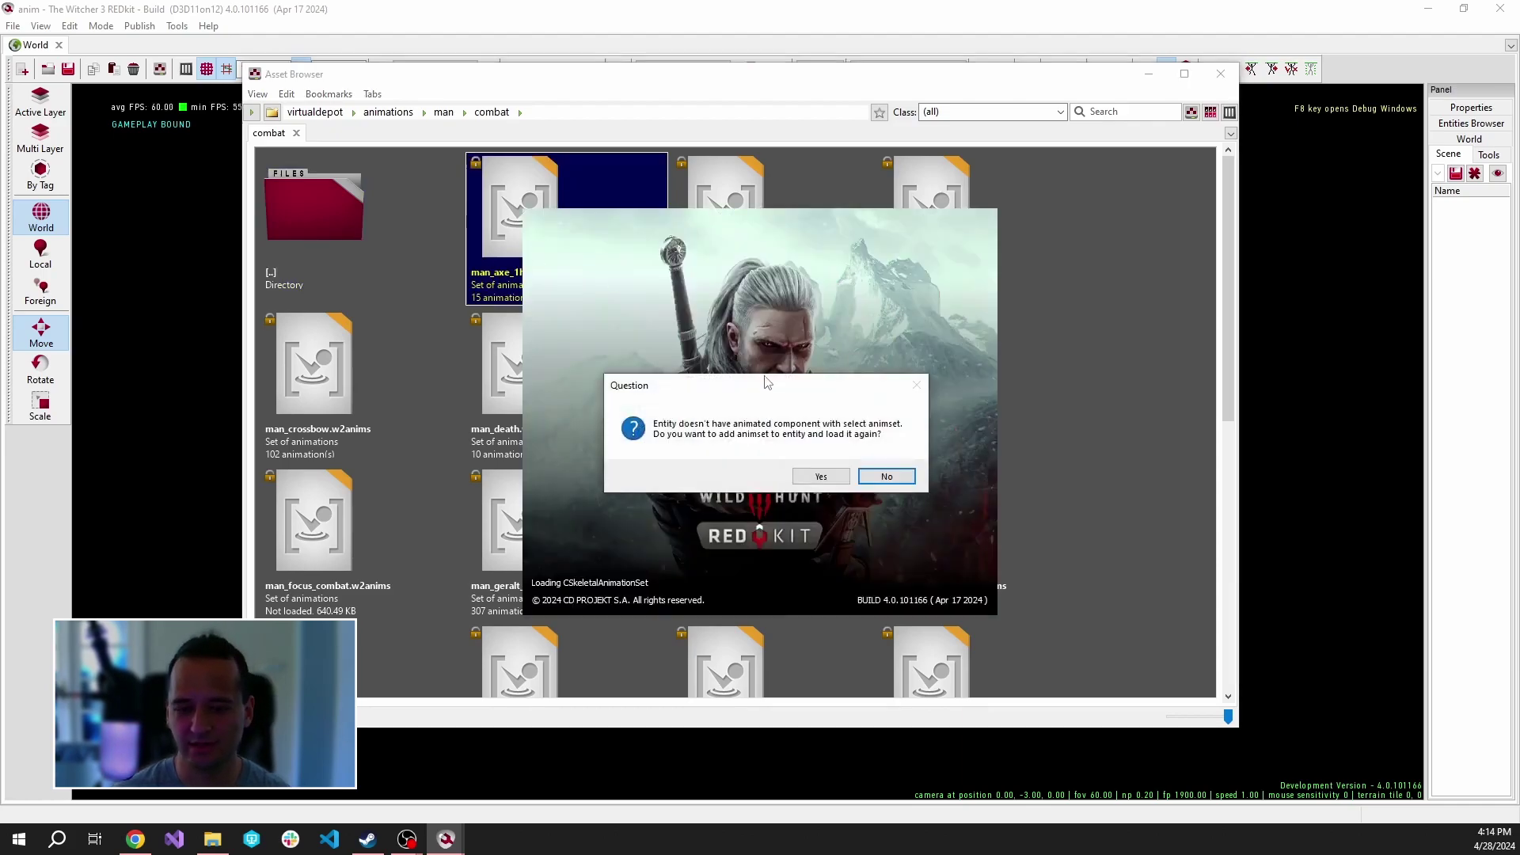
pyautogui.click(882, 479)
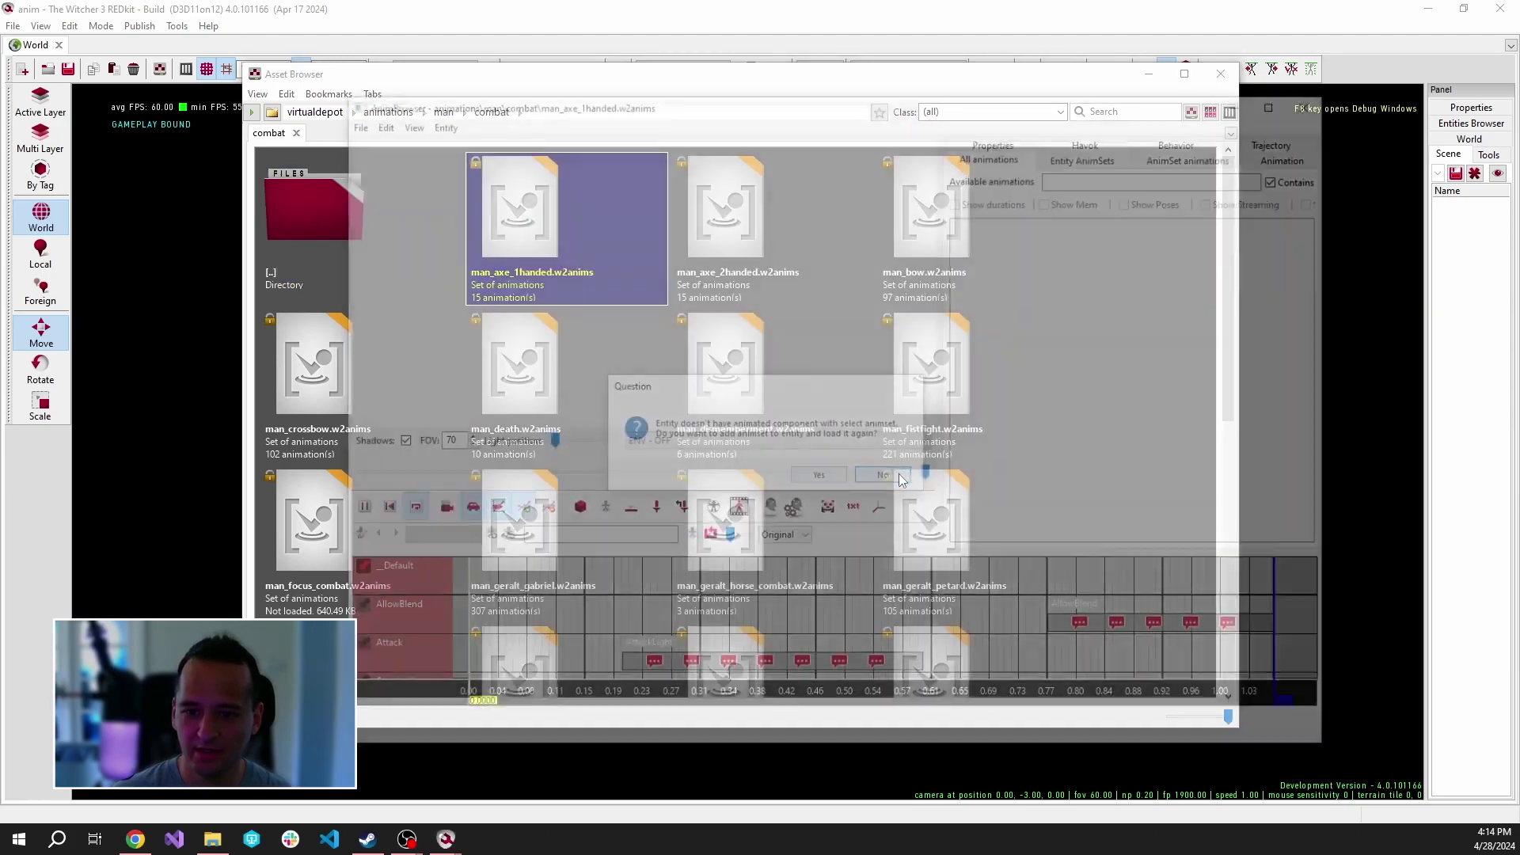
pyautogui.moveTo(841, 103); pyautogui.dragTo(706, 89)
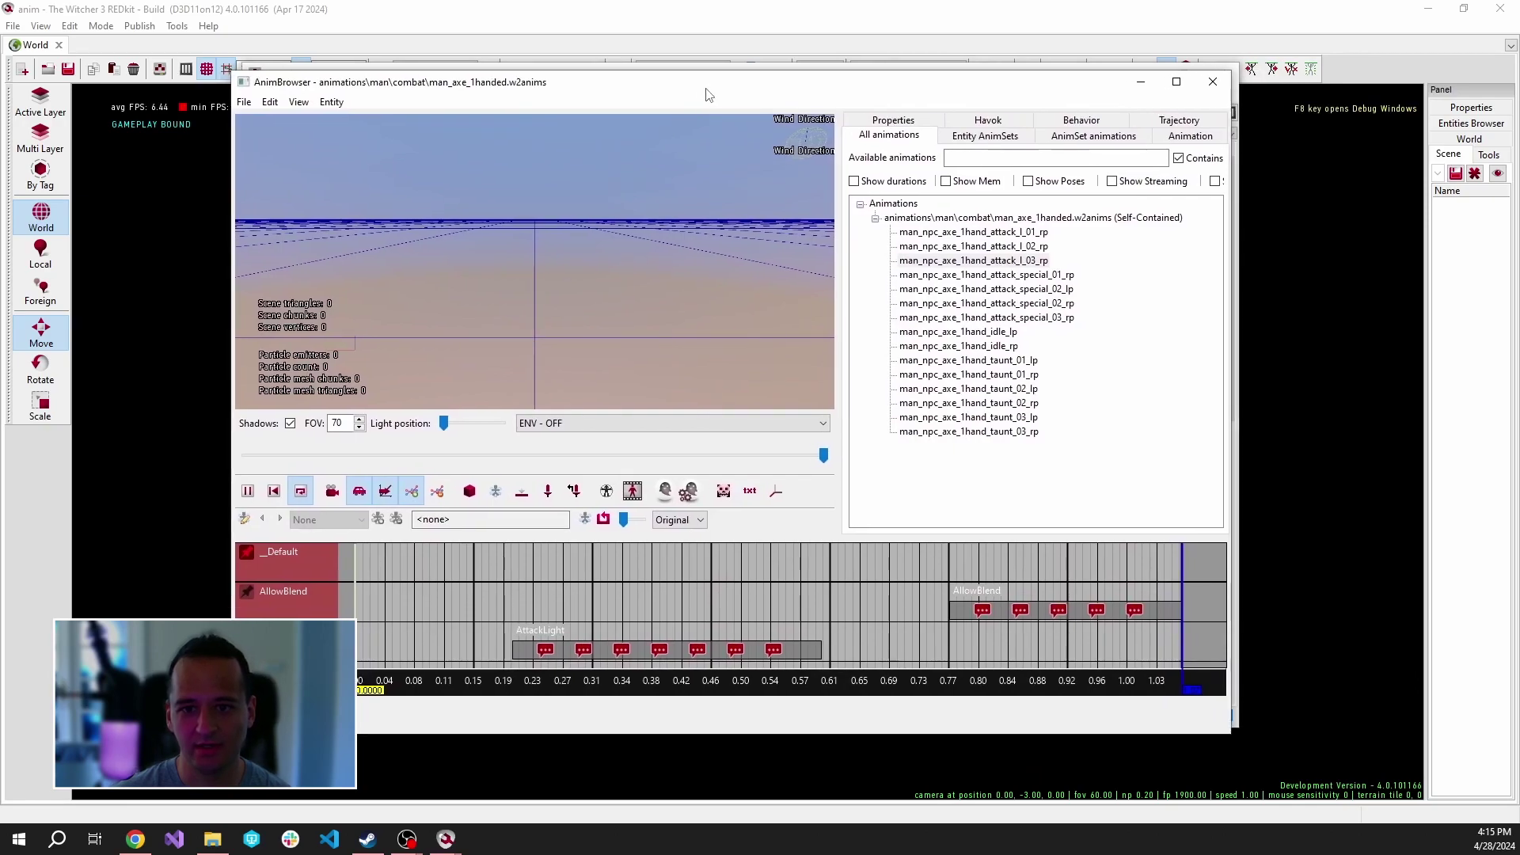
# Step: Load the Geralt entity into the animation preview, adding the animset to it with man_base as the animated component
pyautogui.rightClick(553, 301)
pyautogui.moveTo(627, 327)
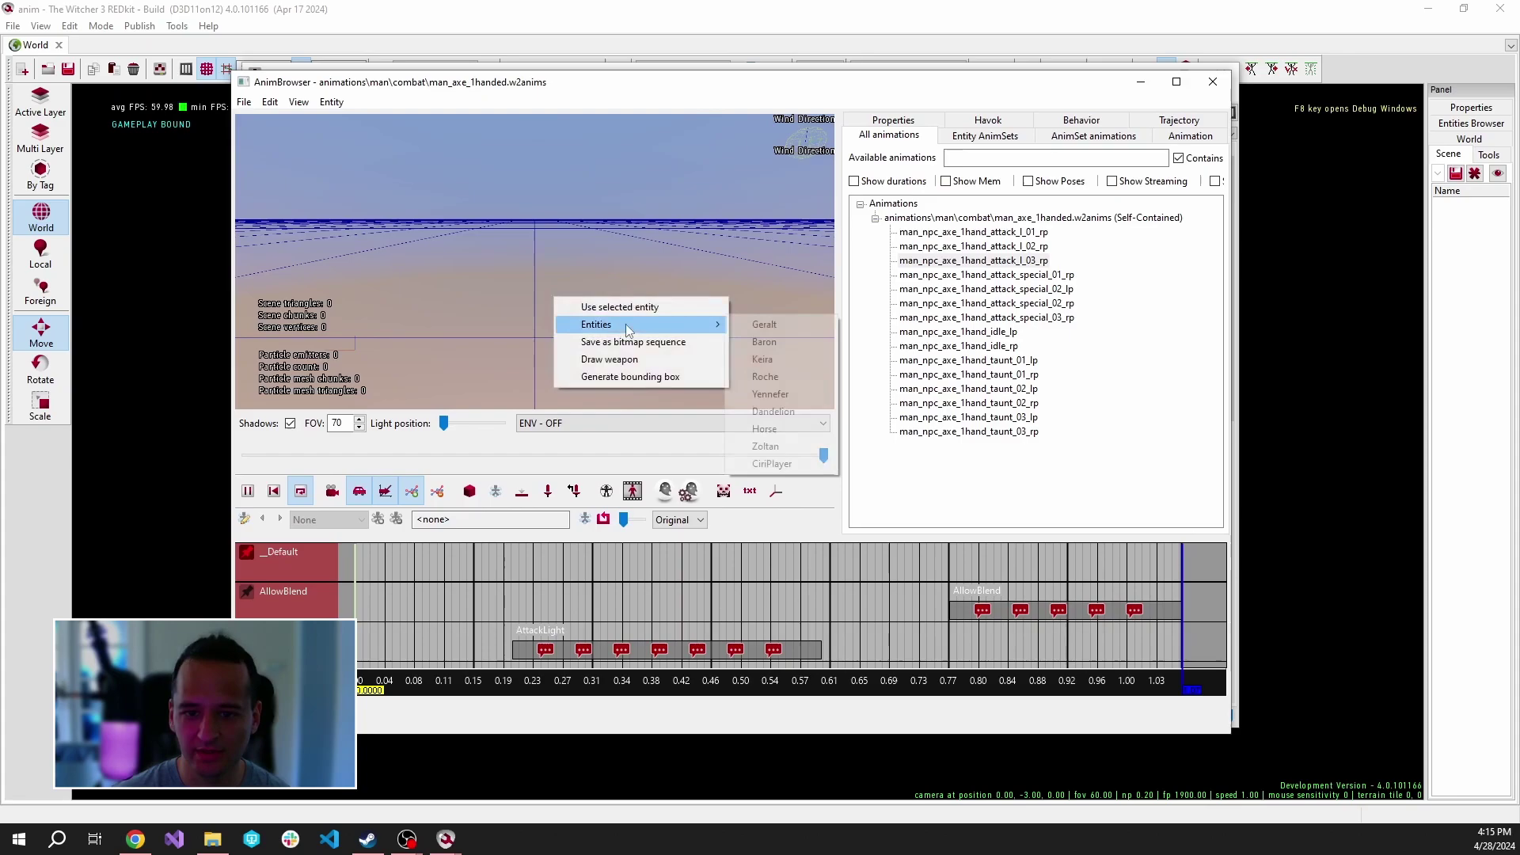
pyautogui.click(780, 327)
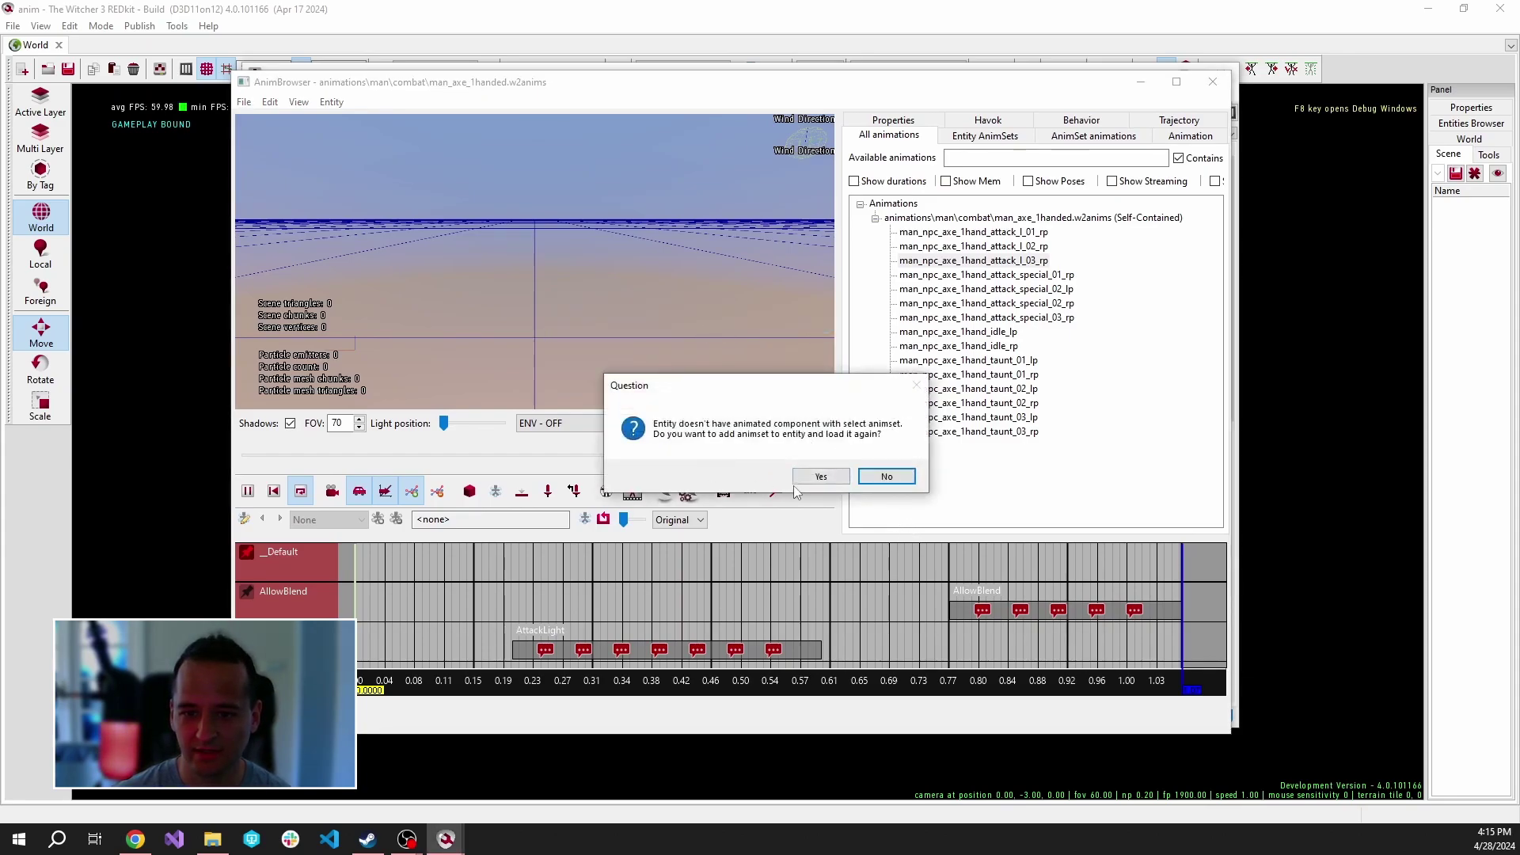
pyautogui.click(819, 476)
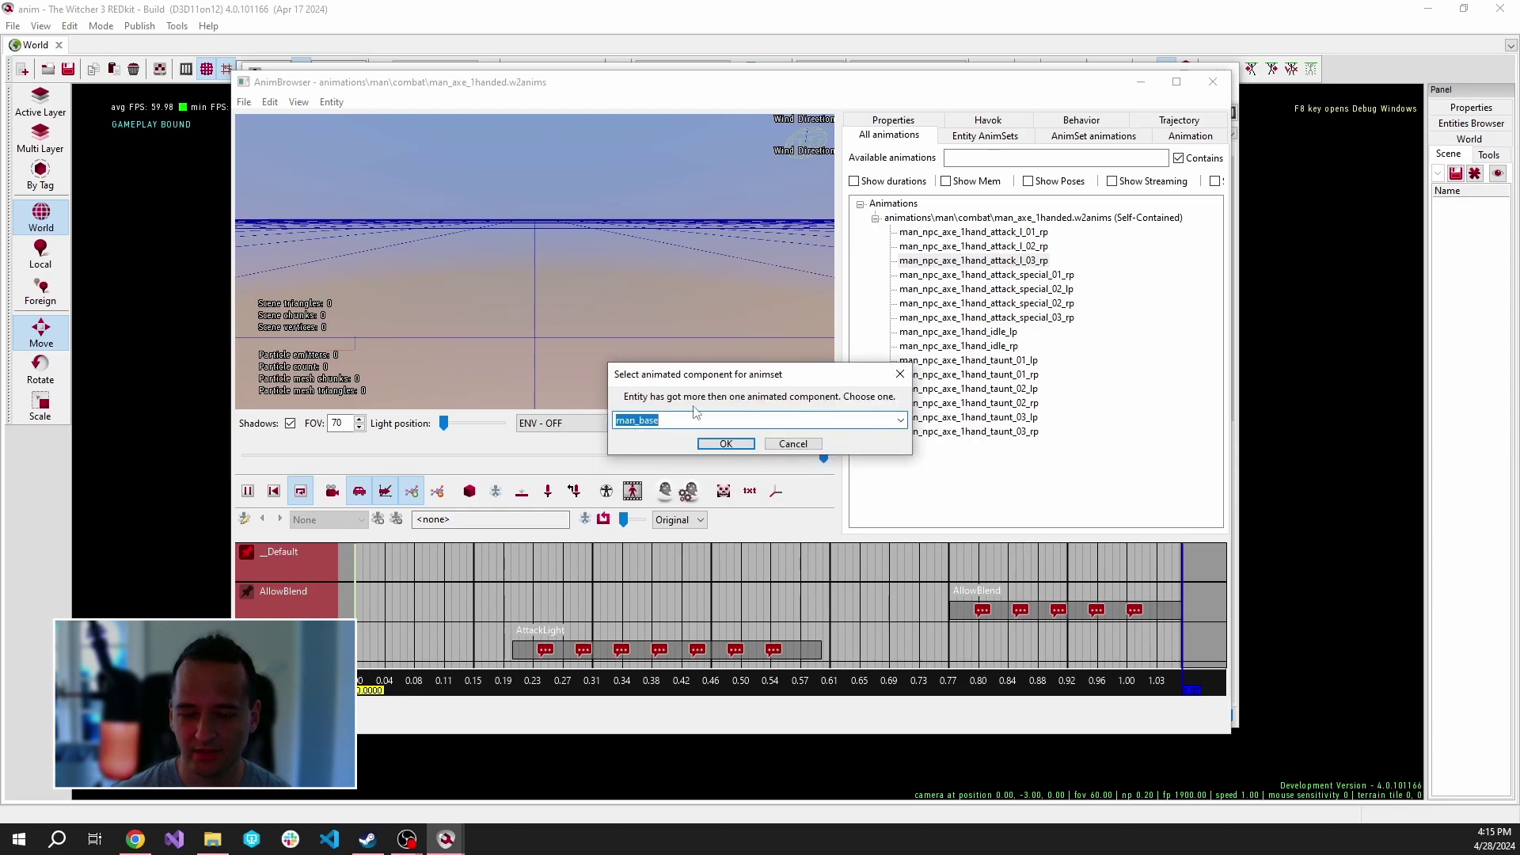
pyautogui.click(723, 445)
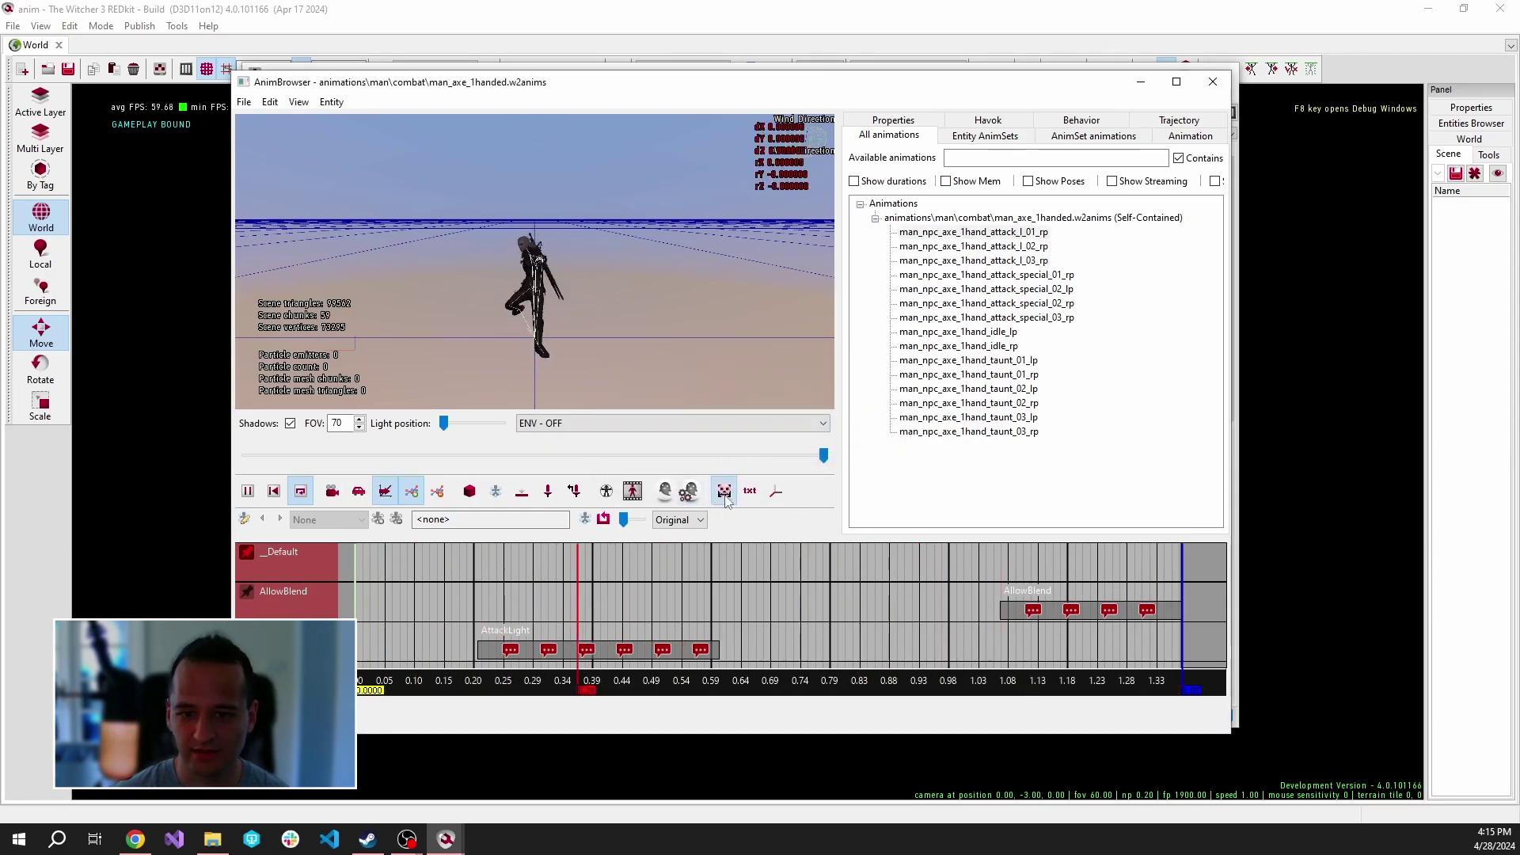
# Step: Preview several one-handed axe animations on the Geralt model, ending with man_npc_axe_1hand_attack_l_03_rp selected
pyautogui.click(990, 261)
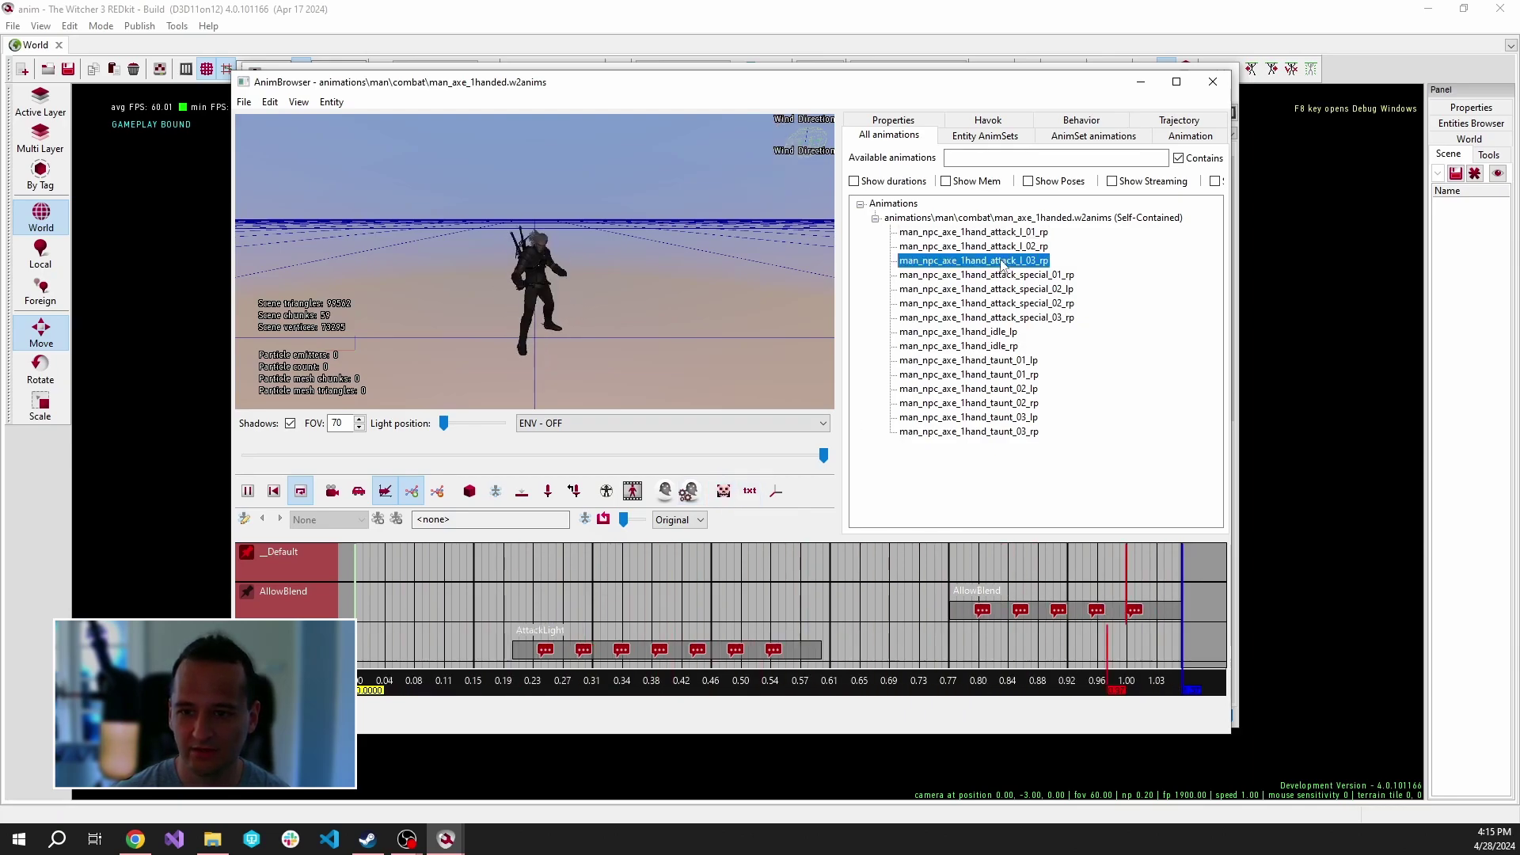
pyautogui.press('Down')
pyautogui.press('Down')
pyautogui.press('Down')
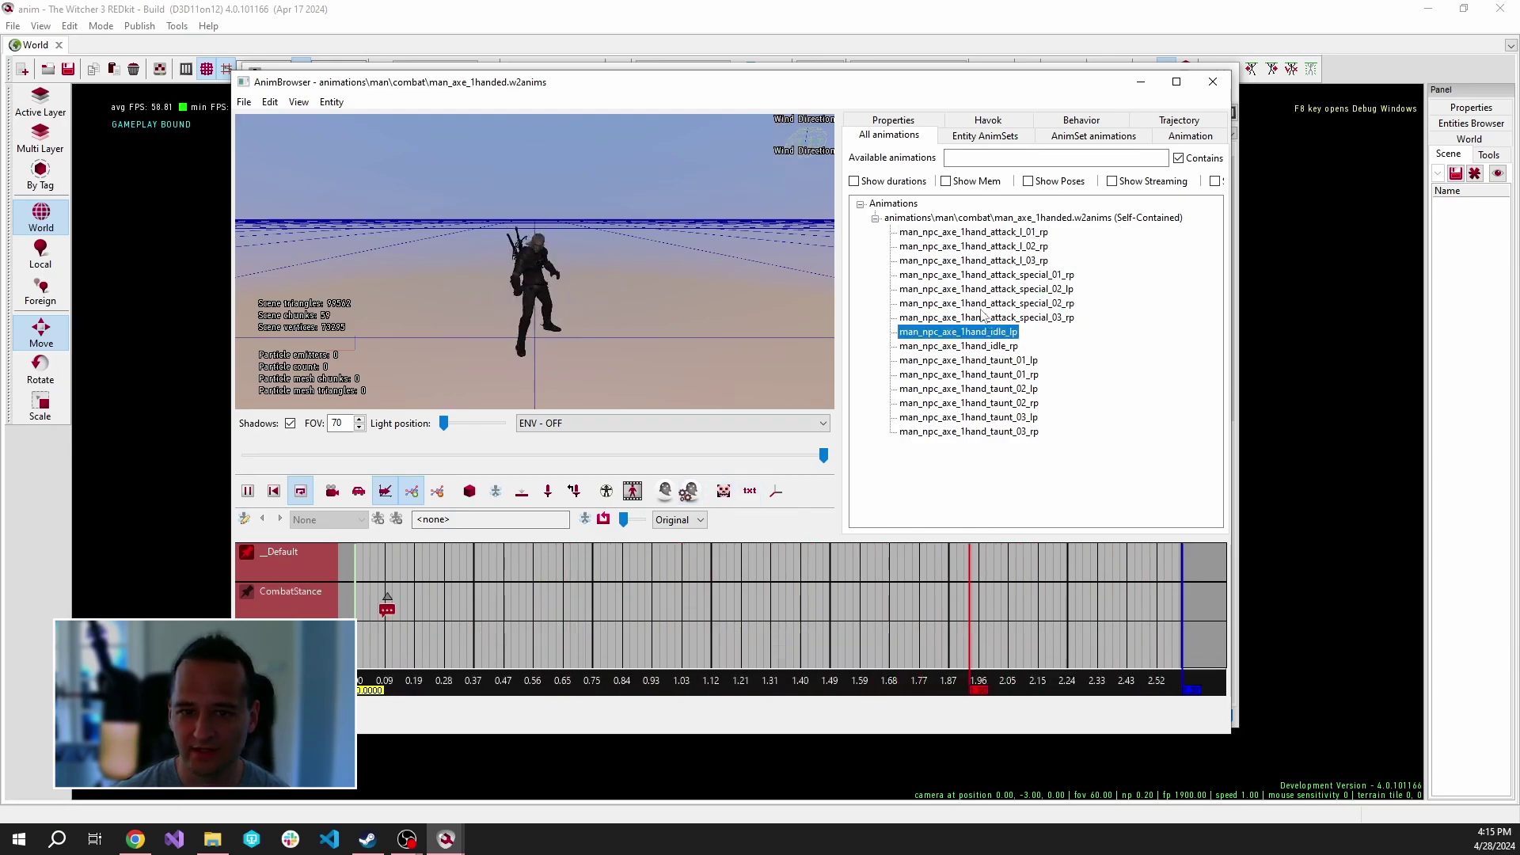
pyautogui.press('Up')
pyautogui.press('Up')
pyautogui.press('Up')
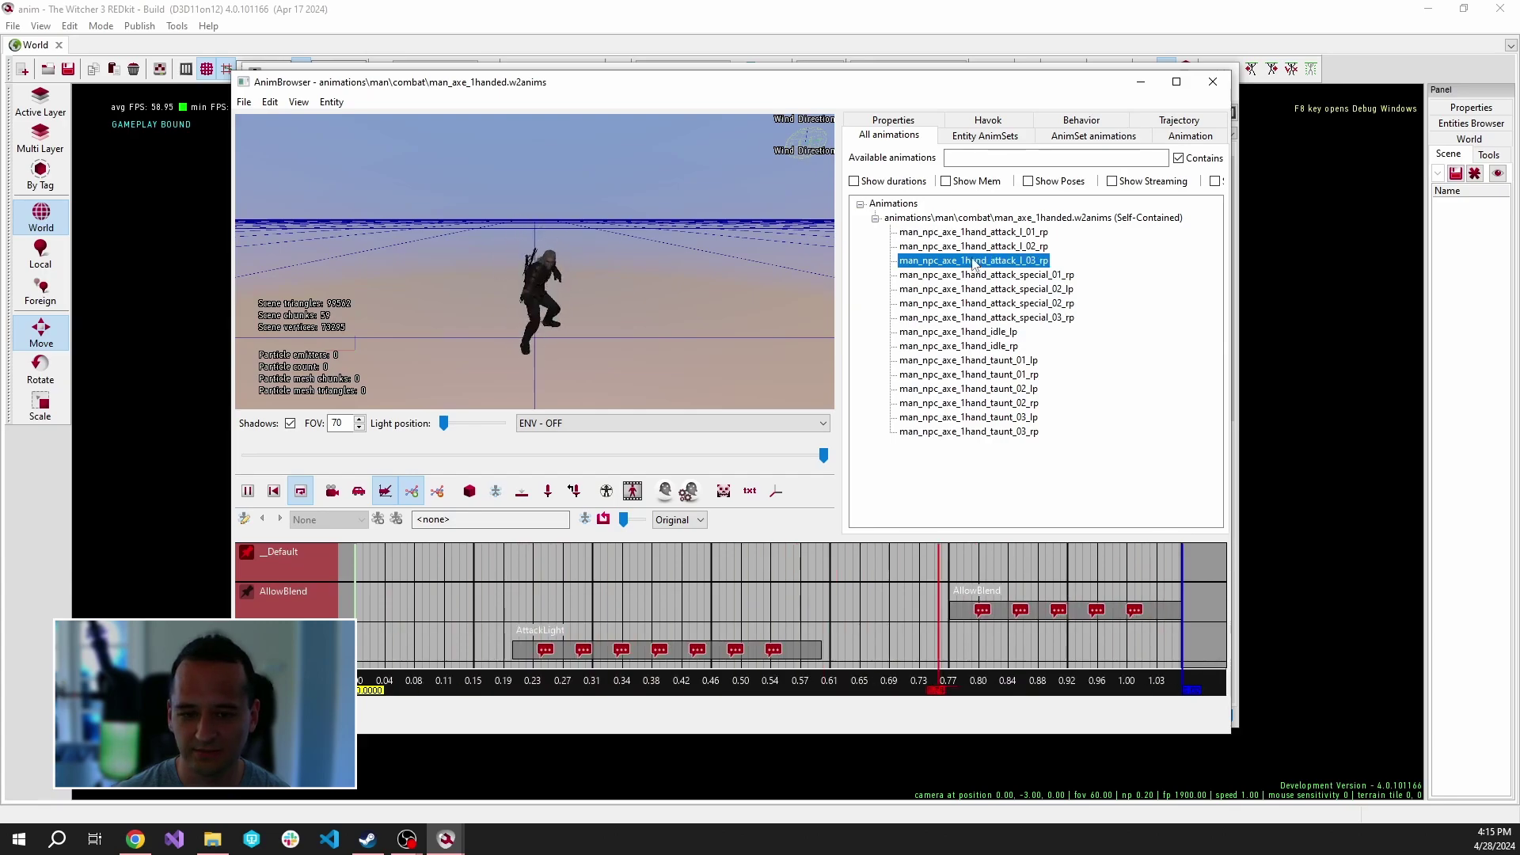
pyautogui.press('Up')
pyautogui.press('Down')
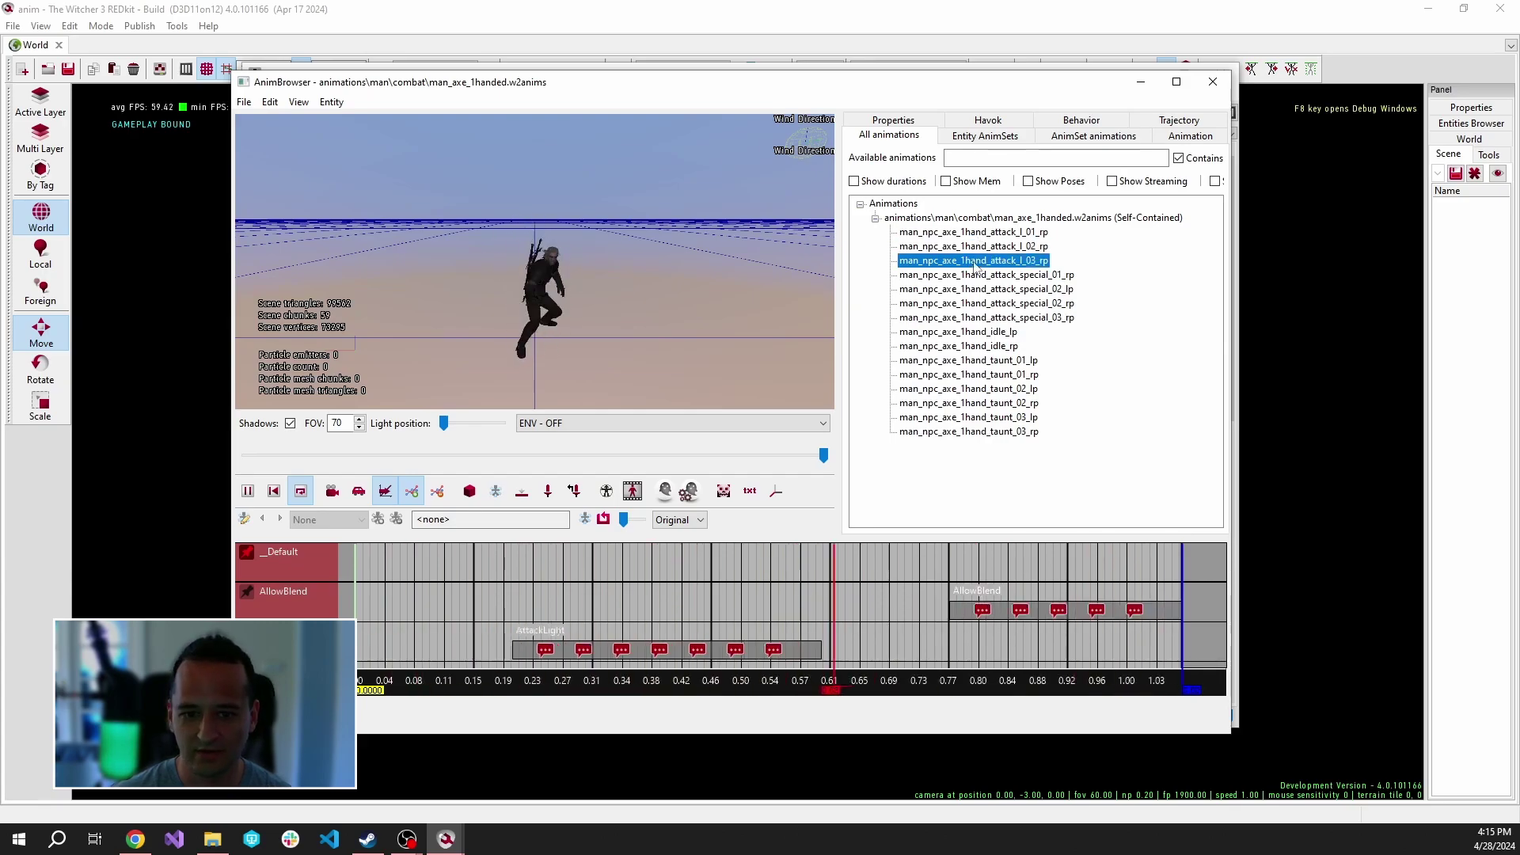
# Step: Export the man_npc_axe_1hand_attack_l_03_rp animation to the w3 workspace folder as the Red Engine Animation file test.re
pyautogui.rightClick(976, 260)
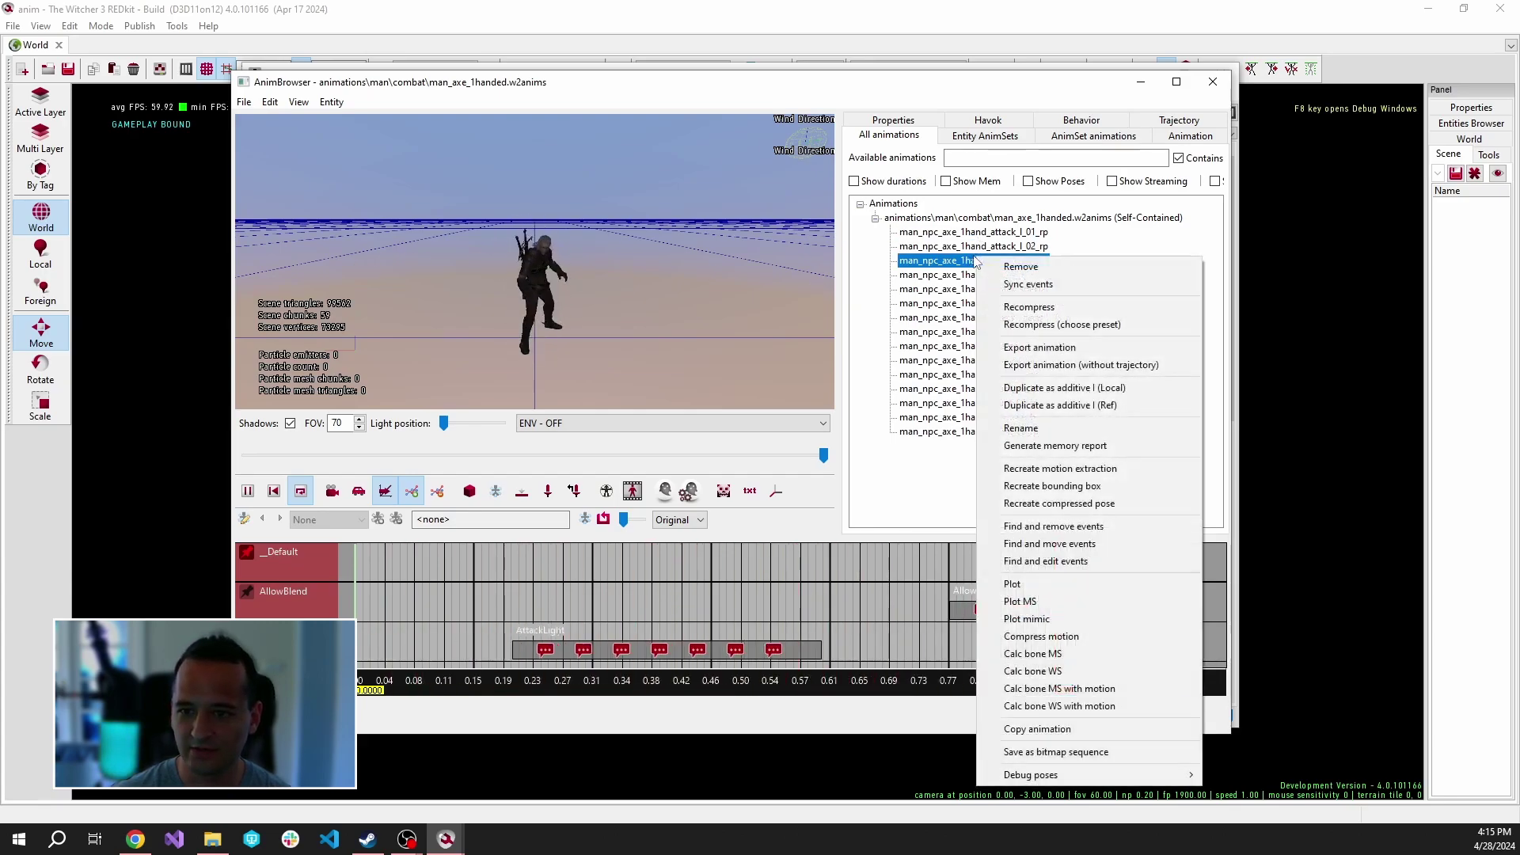
pyautogui.click(1100, 353)
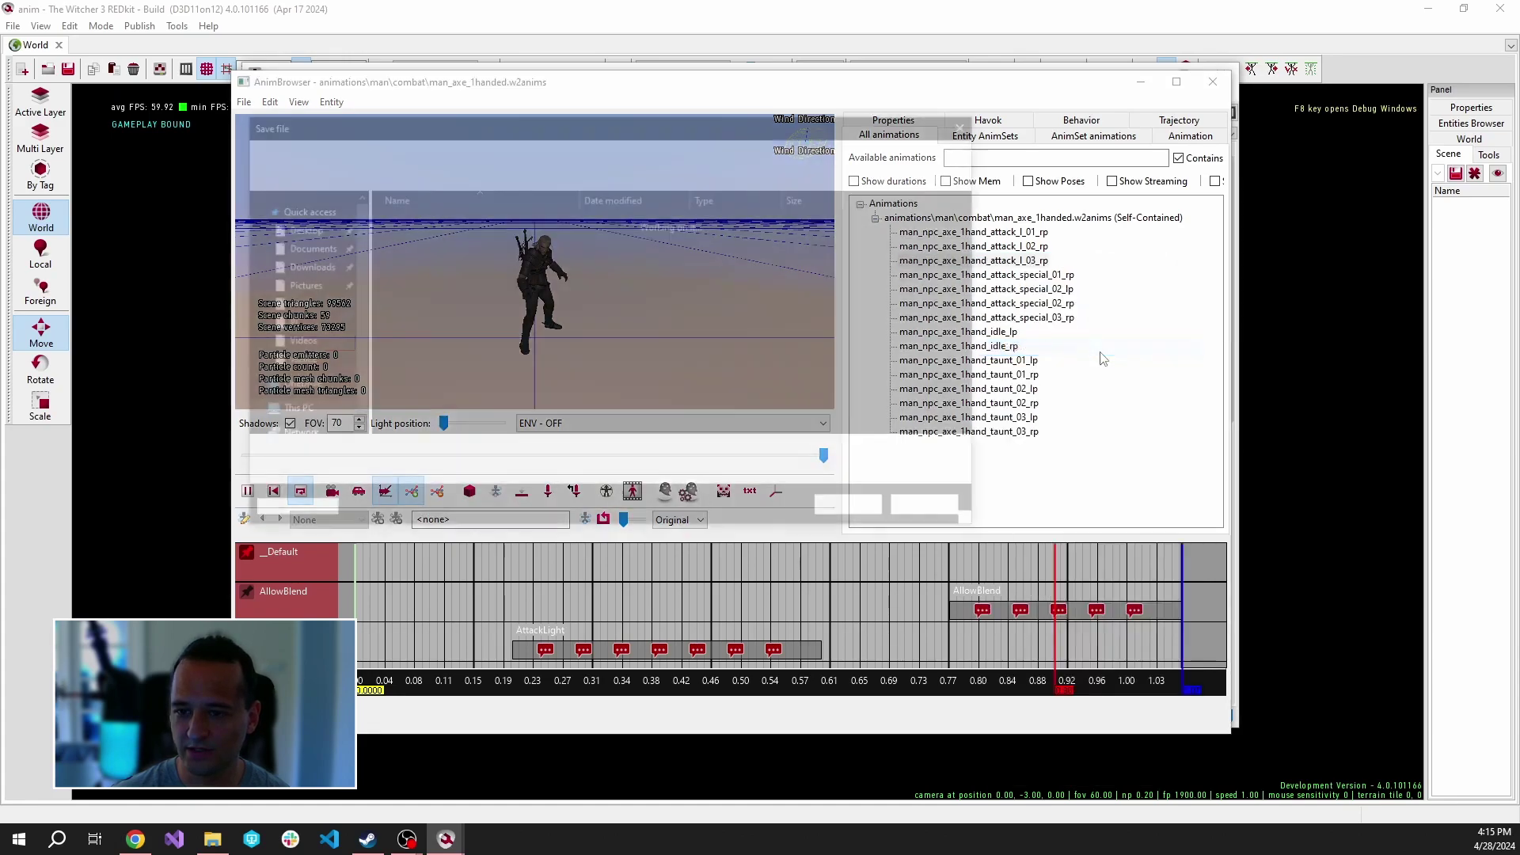
pyautogui.click(430, 236)
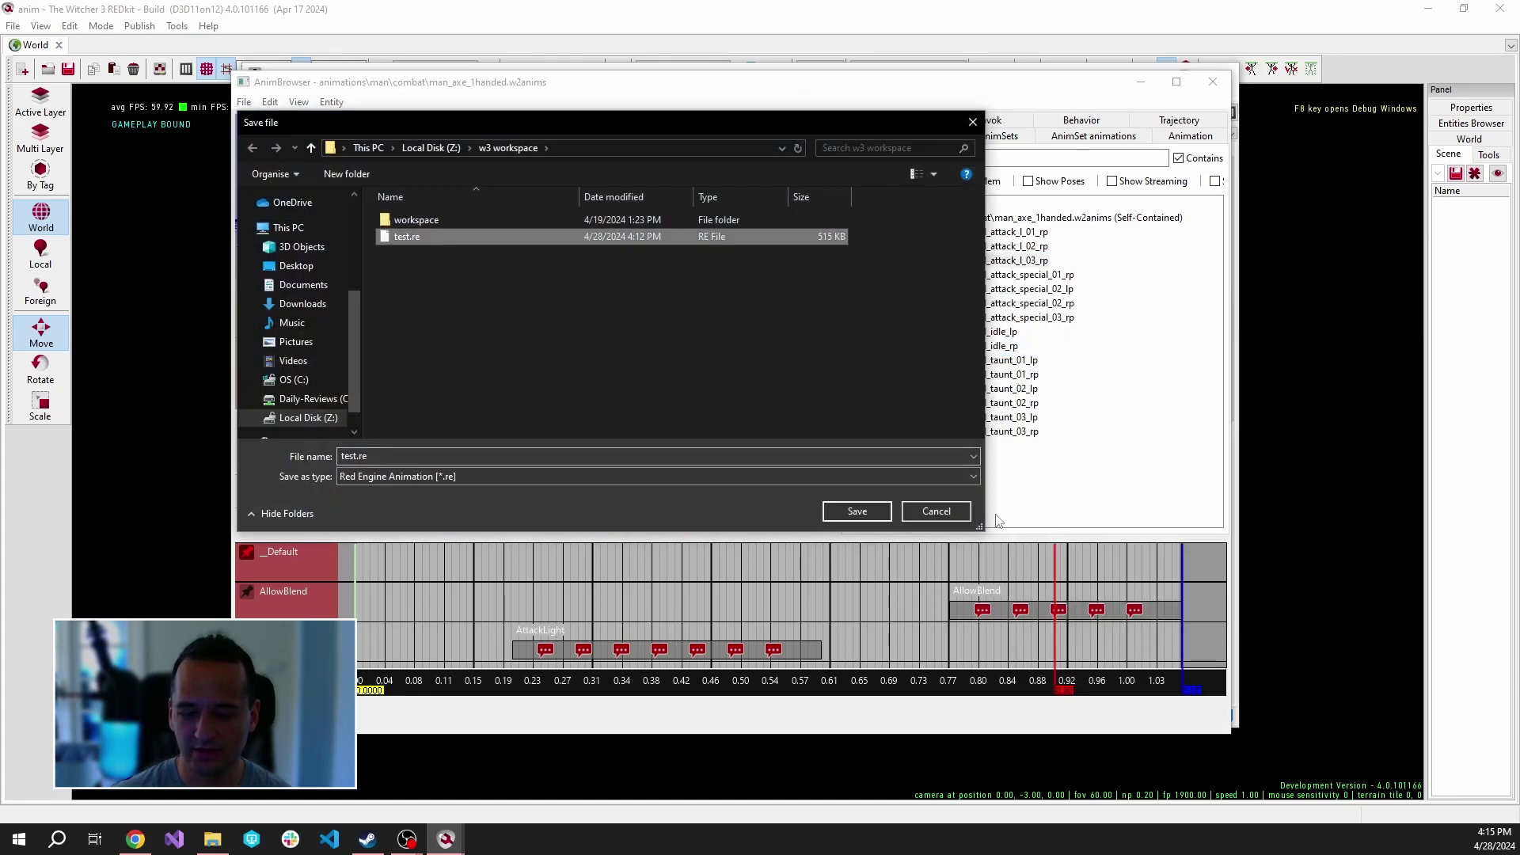
pyautogui.click(856, 512)
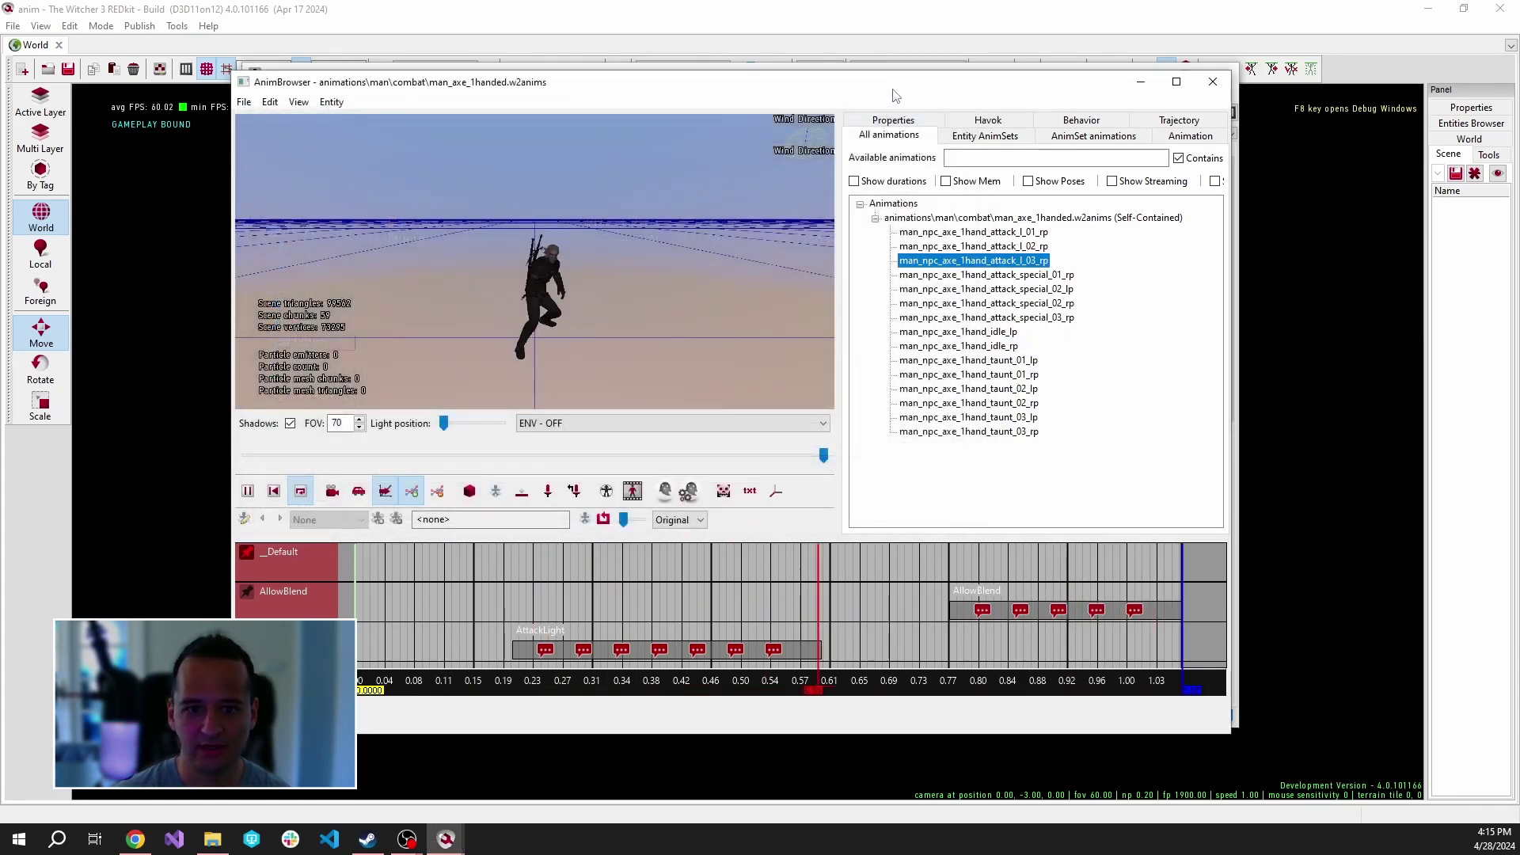
pyautogui.moveTo(895, 93); pyautogui.dragTo(900, 91)
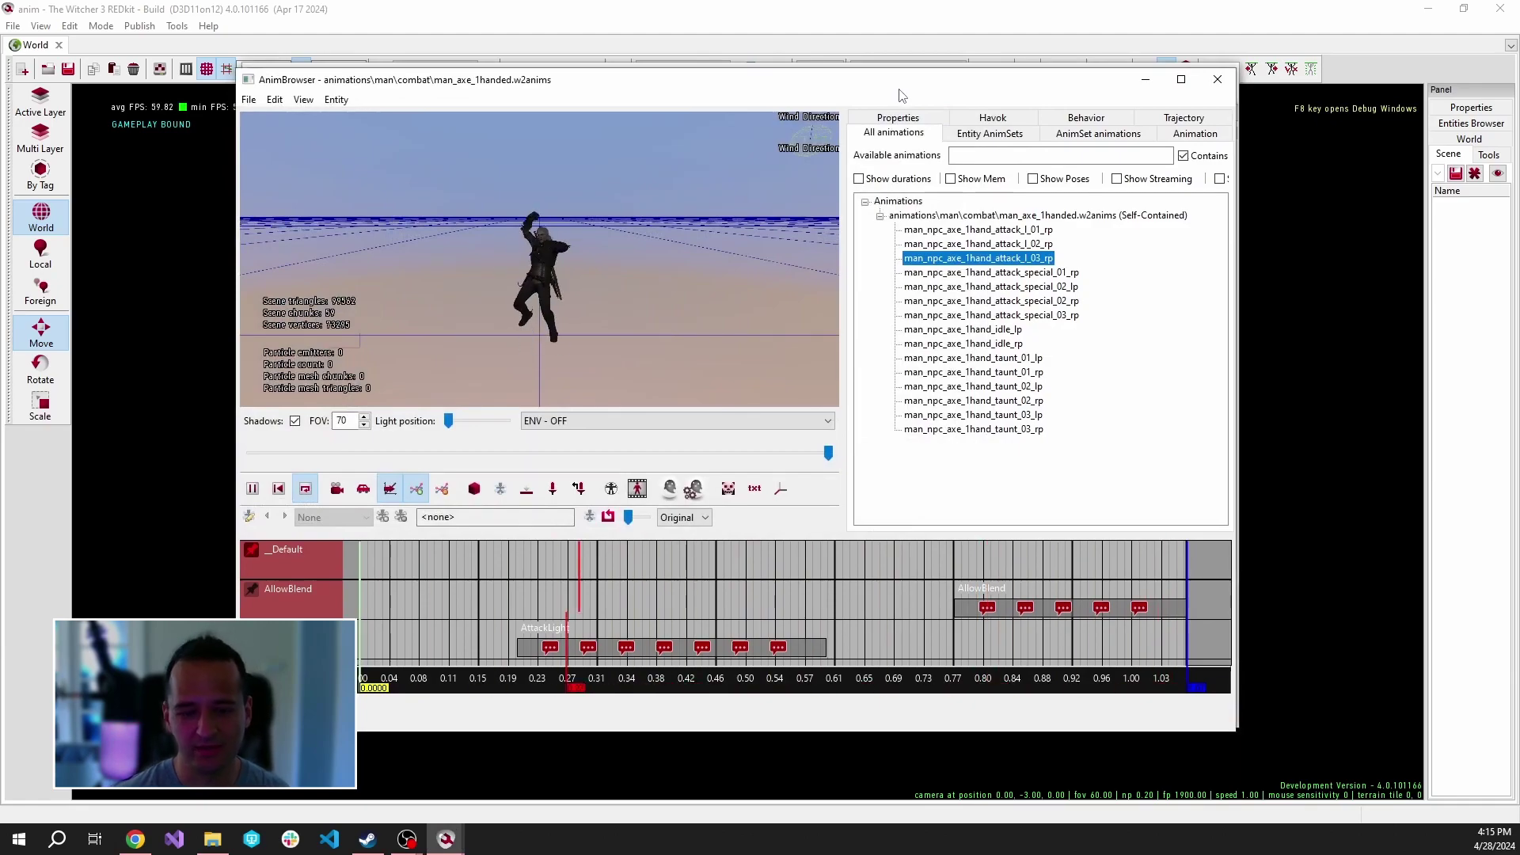
# Step: Switch to Chrome, search for "download blender" and open the blender.org download page
pyautogui.moveTo(903, 0); pyautogui.dragTo(885, 30)
pyautogui.doubleClick(884, 30)
pyautogui.click(767, 49)
pyautogui.write('donwload')
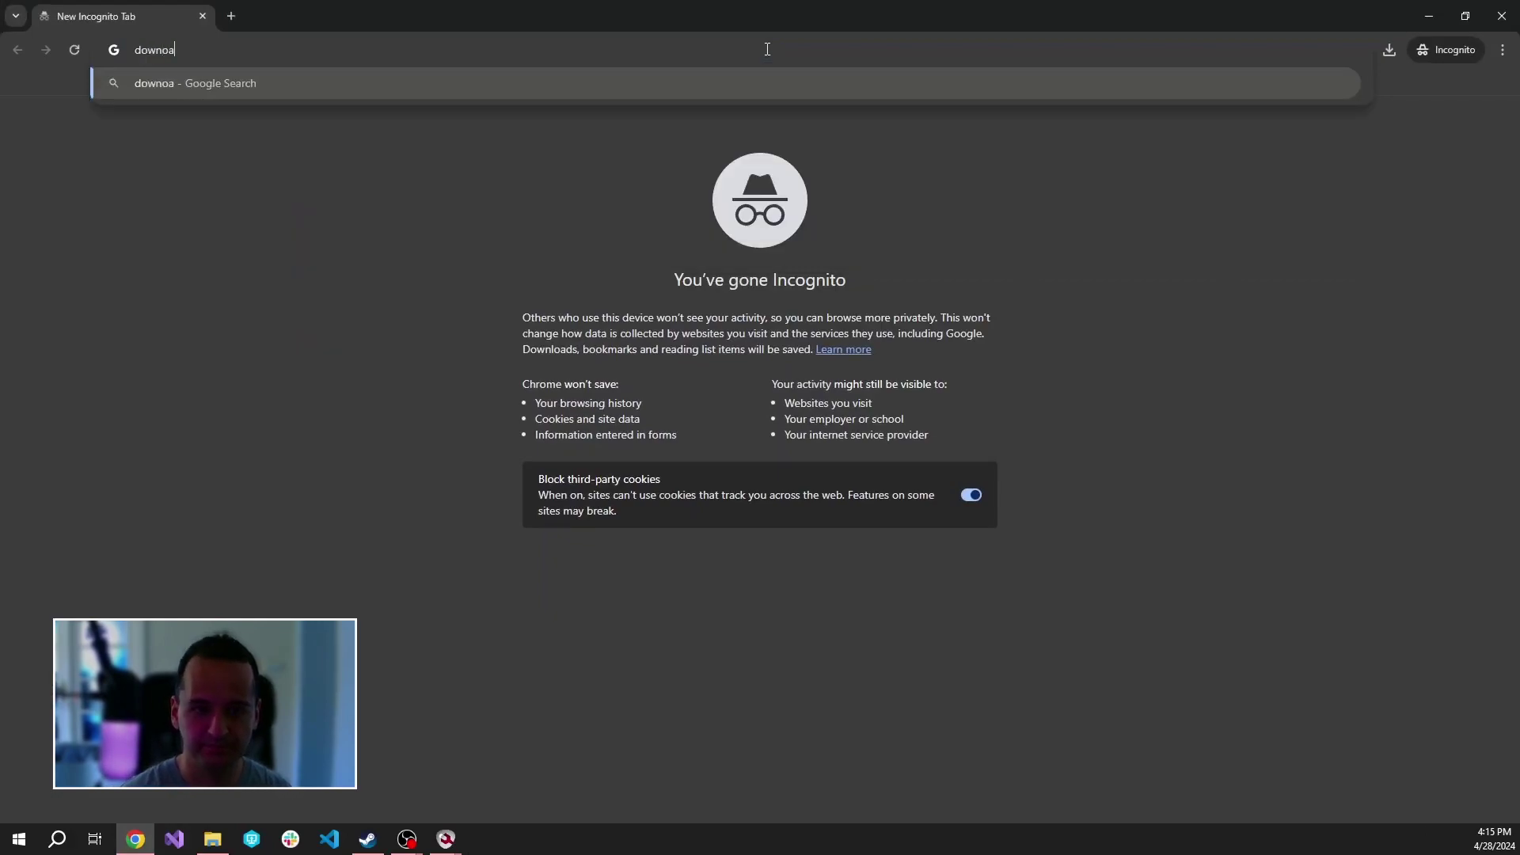
pyautogui.hotkey('ctrl', 'BackSpace')
pyautogui.write('download blender')
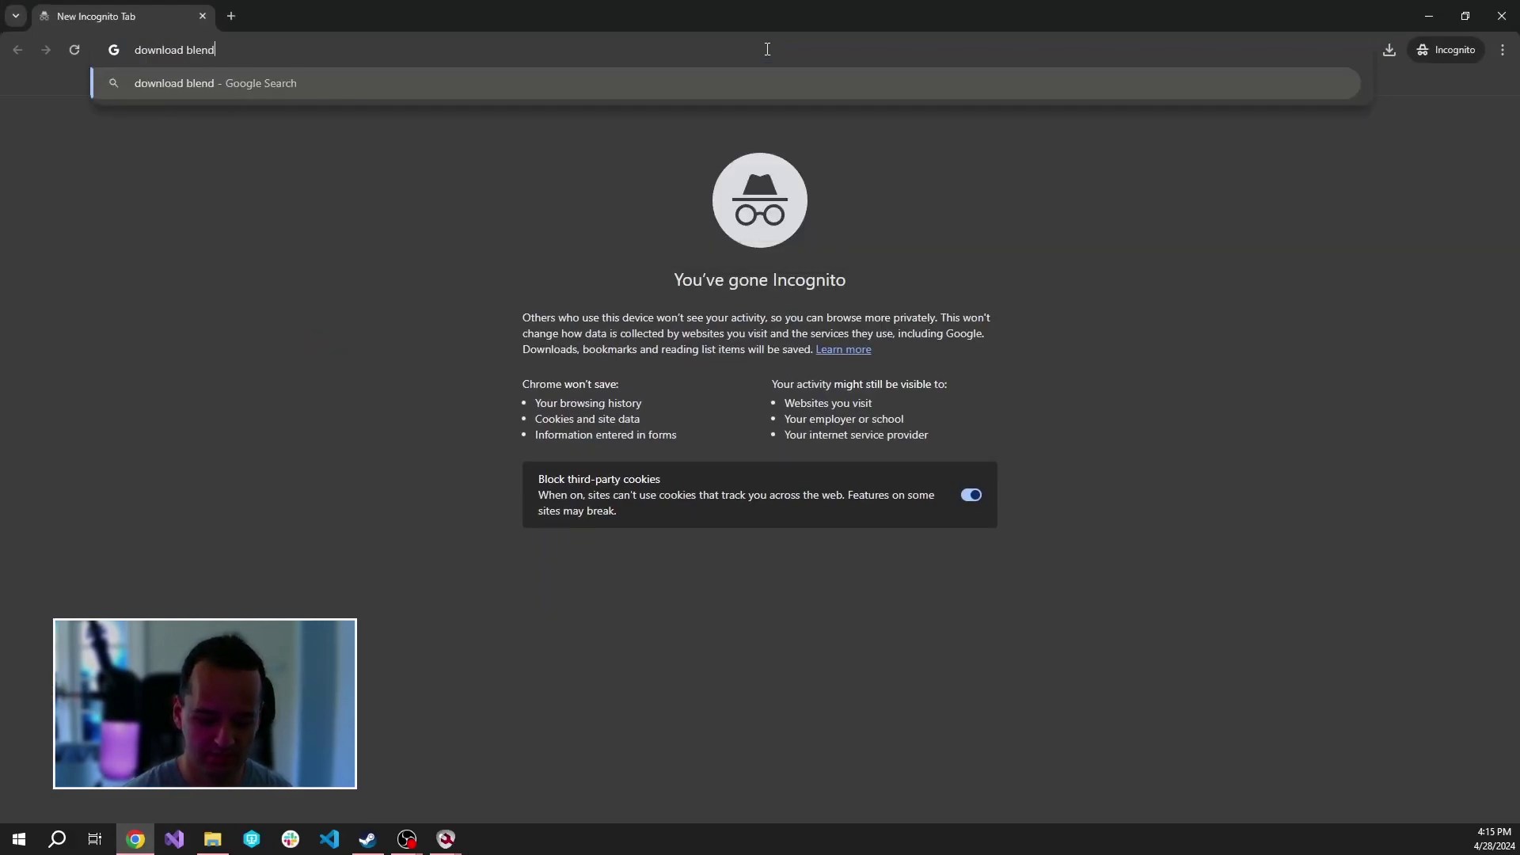
pyautogui.press('Return')
pyautogui.click(279, 303)
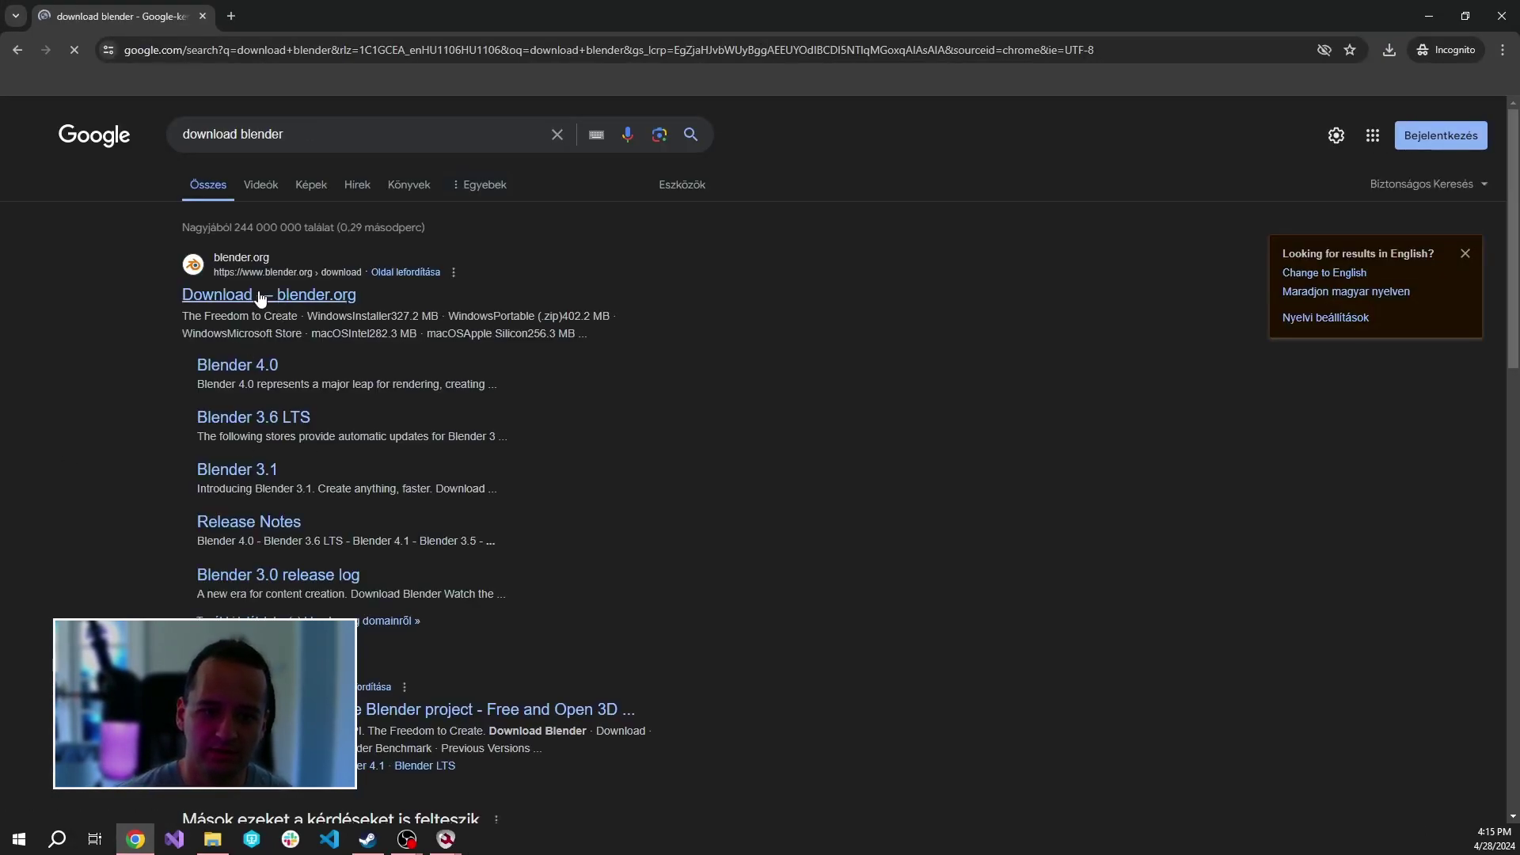
# Step: Download the Windows portable version of Blender and save blender-4.1.1-windows-x64.zip in the Downloads folder
pyautogui.click(754, 485)
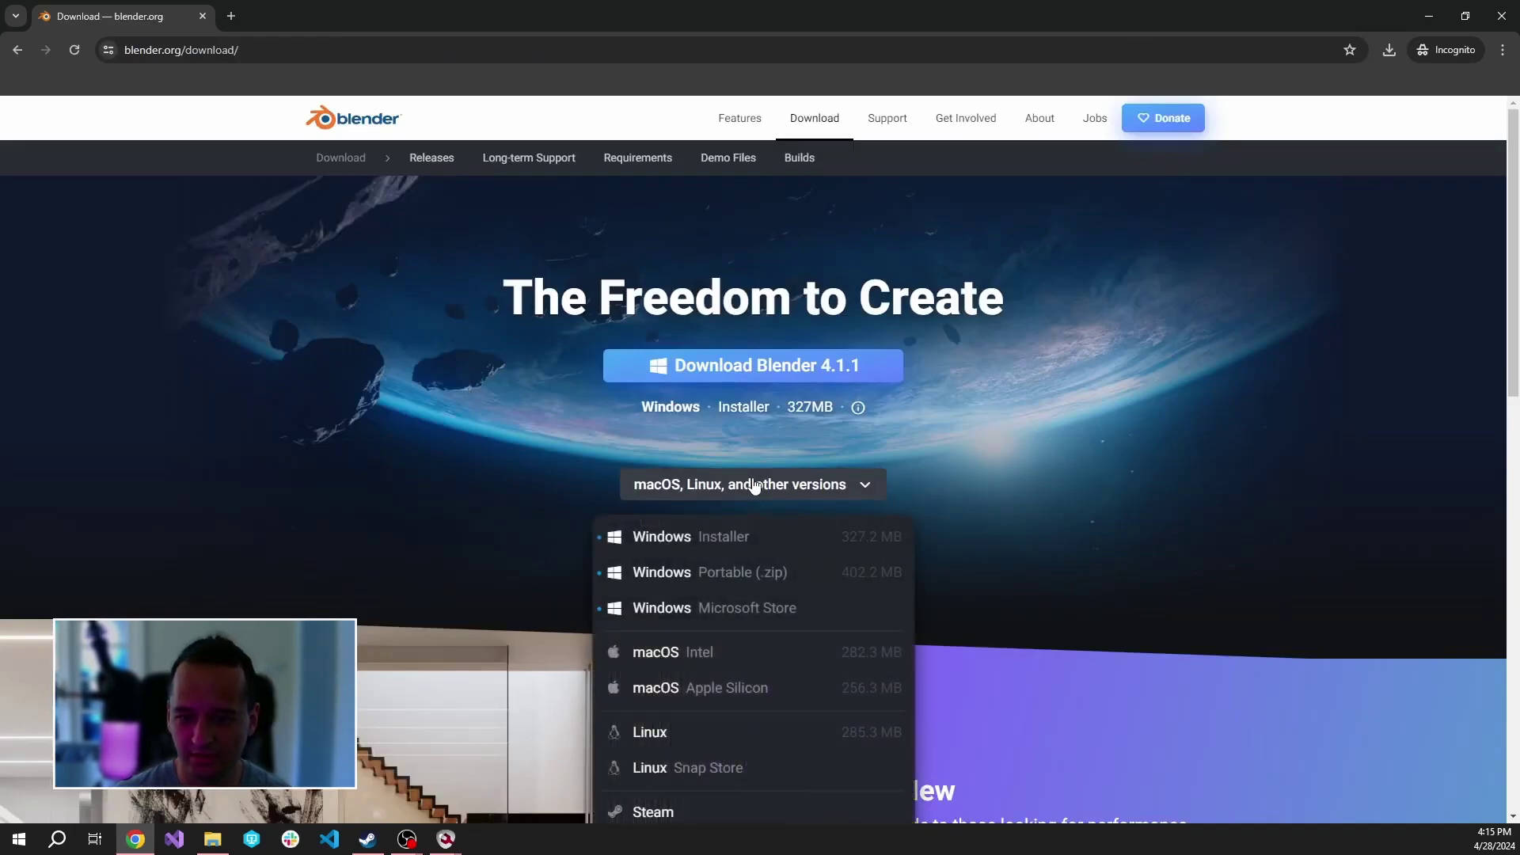
pyautogui.click(683, 573)
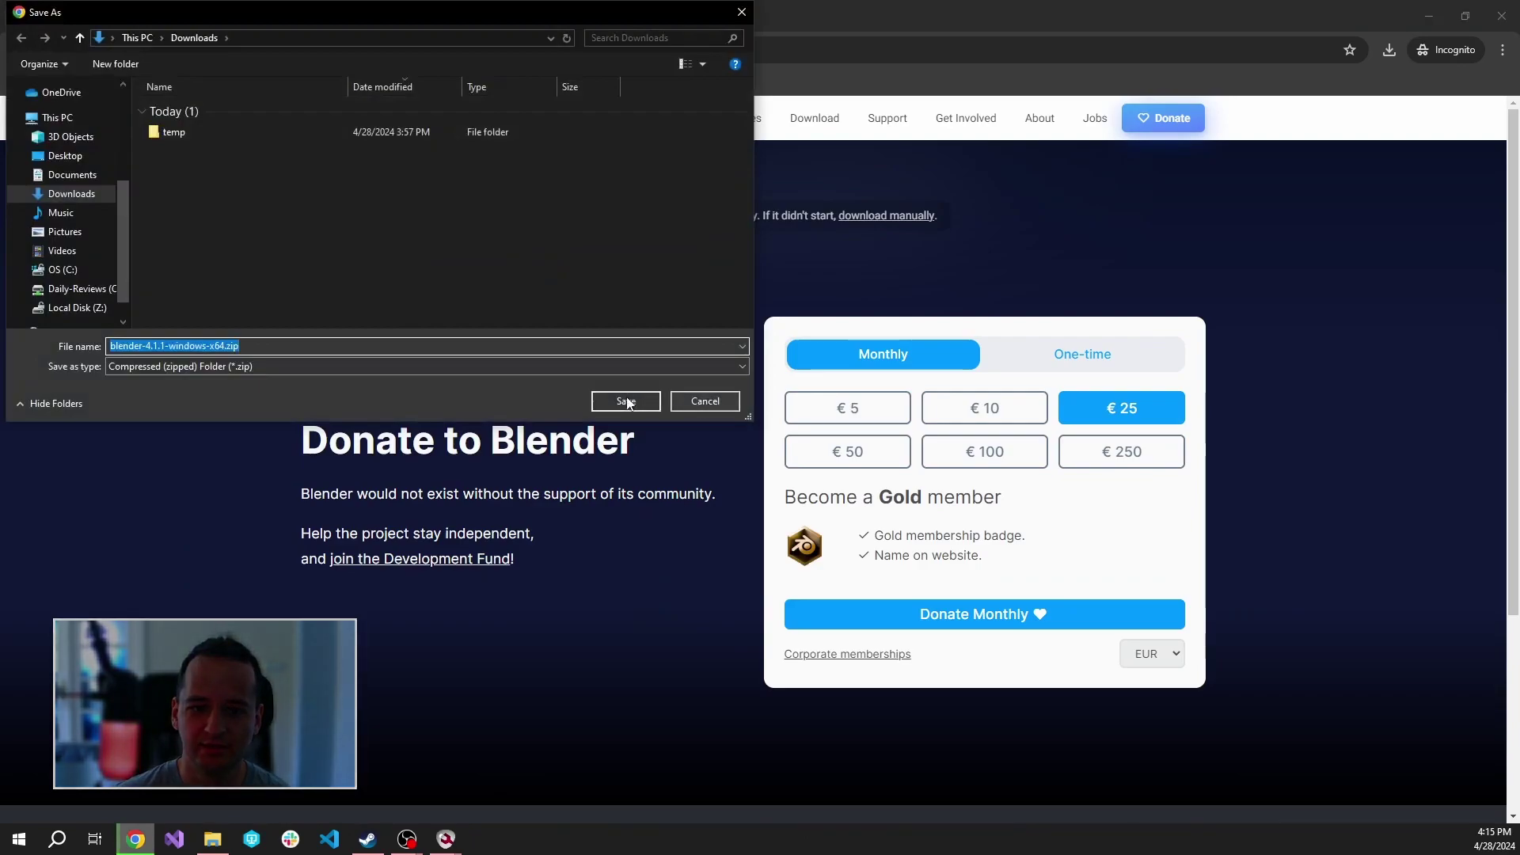
pyautogui.click(631, 400)
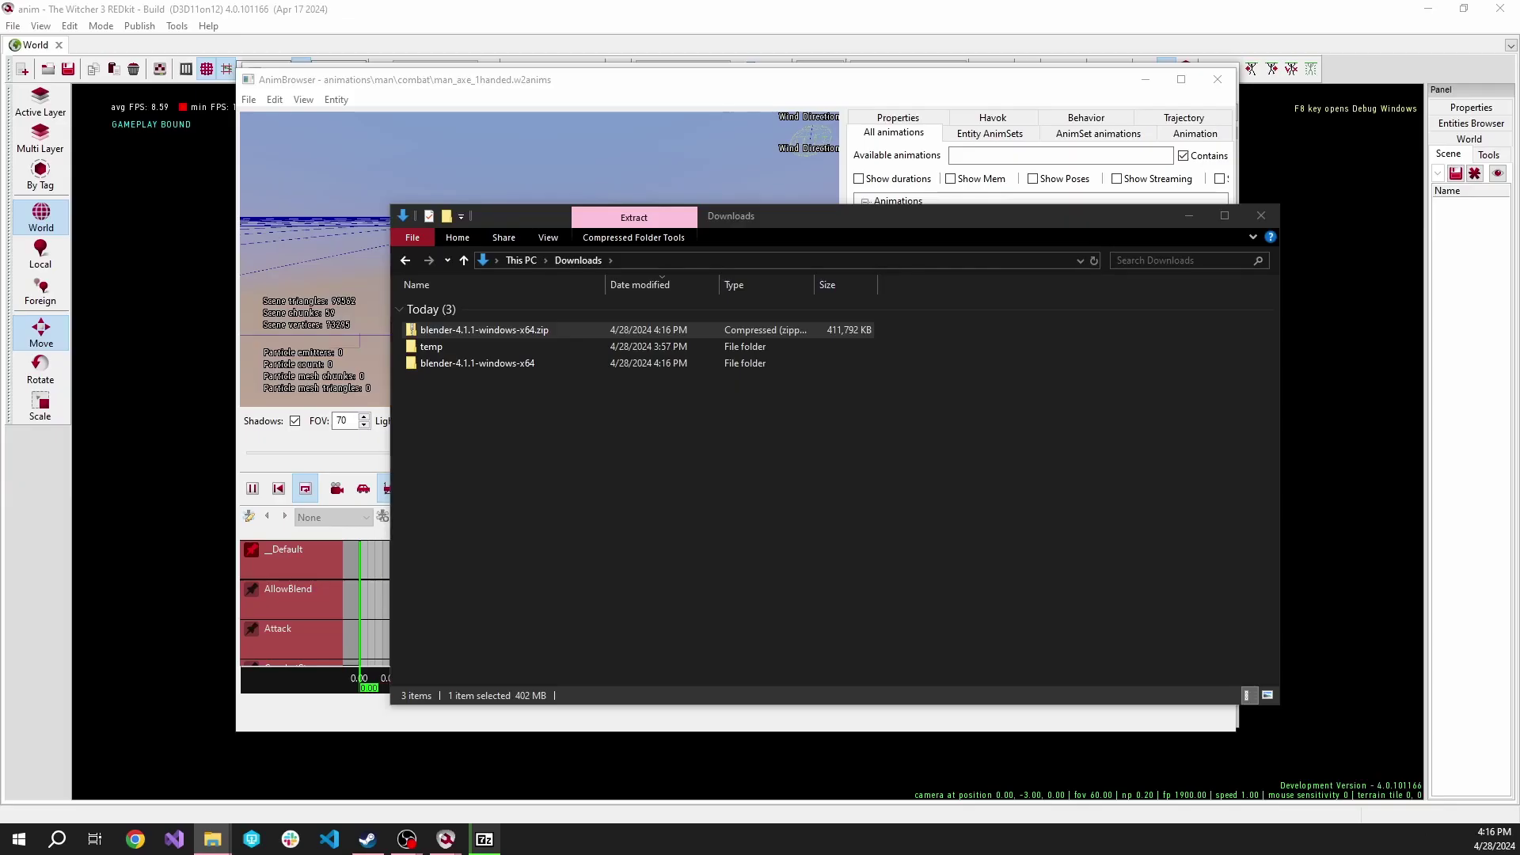
# Step: In File Explorer, go from steamapps to the common\The Witcher 3 REDkit\bin\tools folder
pyautogui.moveTo(0, 233); pyautogui.dragTo(876, 244)
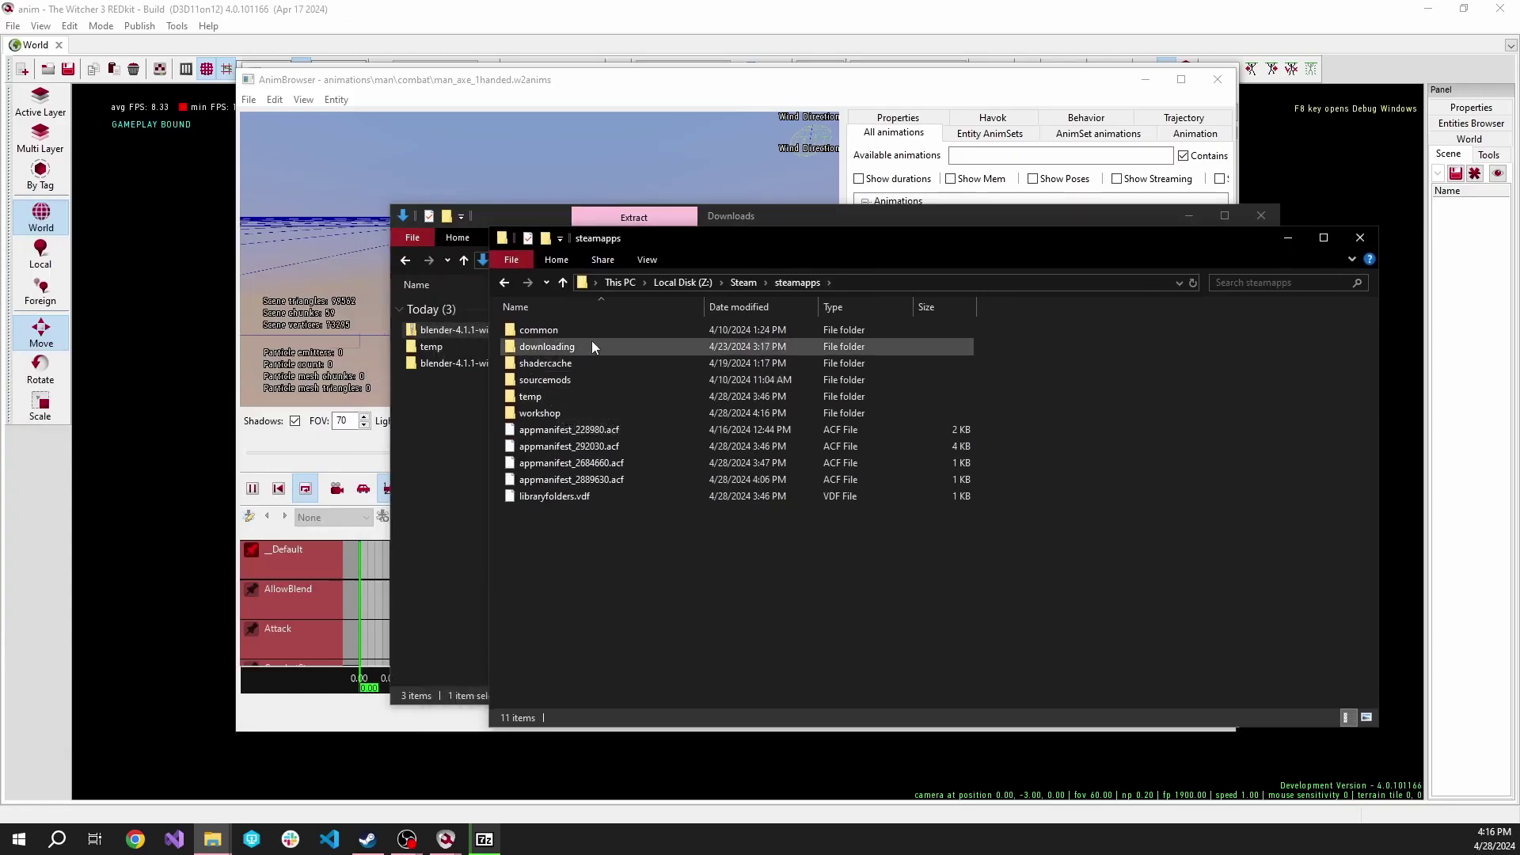
pyautogui.doubleClick(581, 413)
pyautogui.click(797, 283)
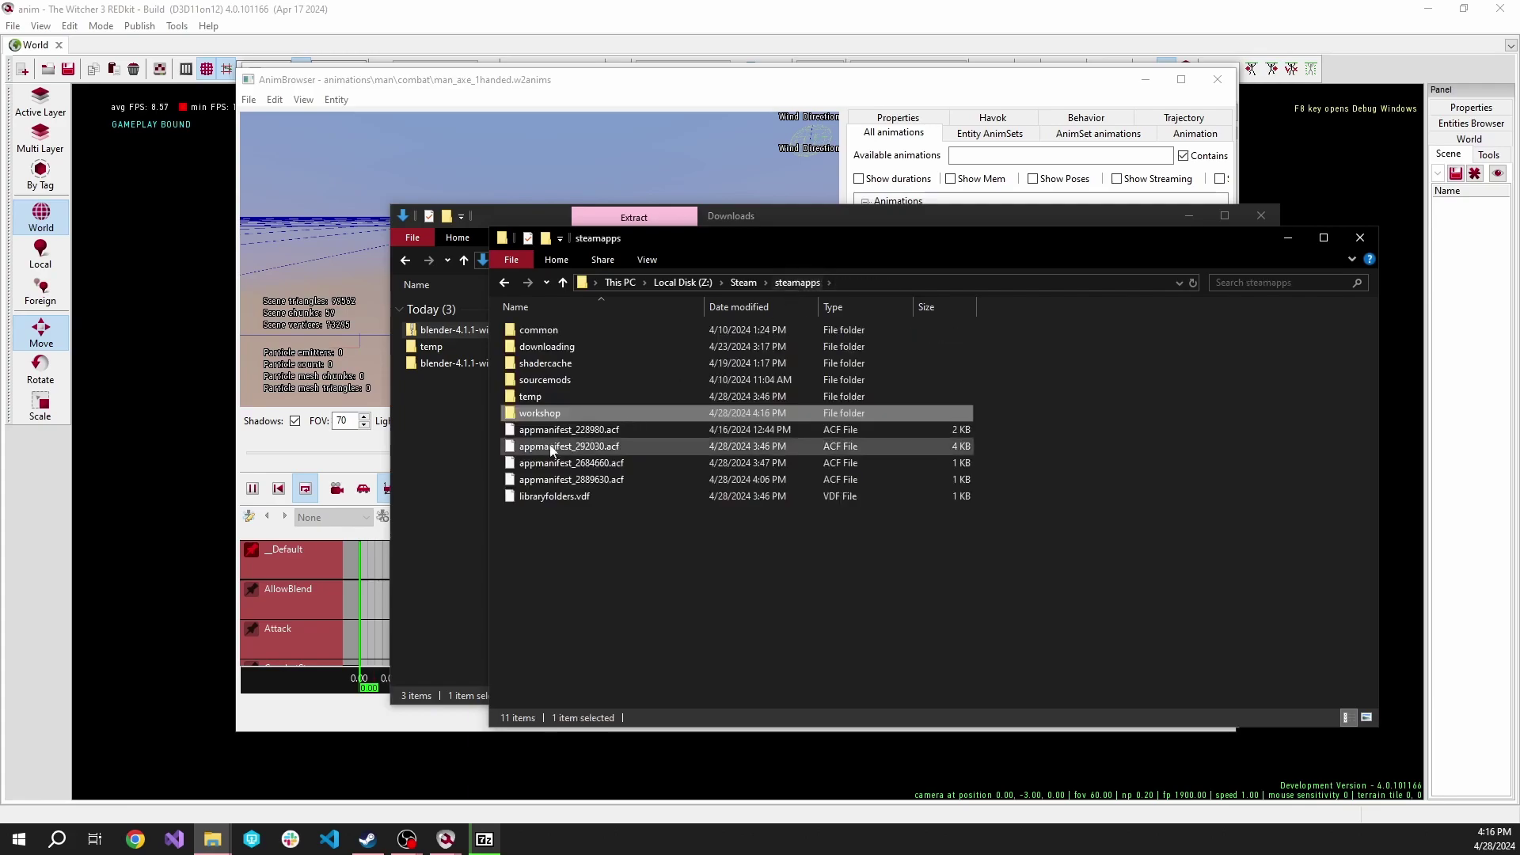
pyautogui.doubleClick(561, 331)
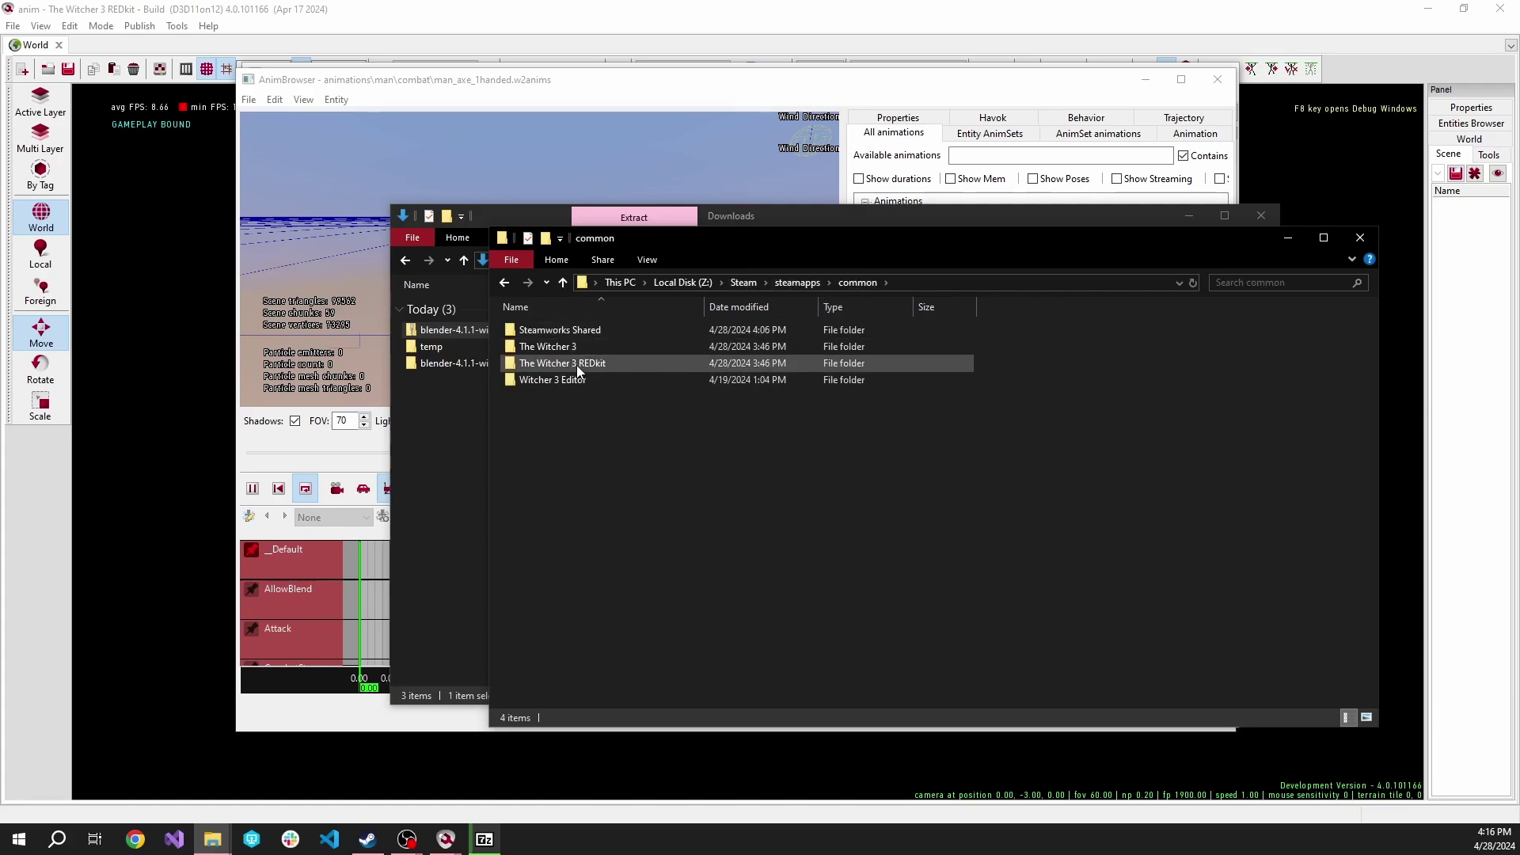
pyautogui.doubleClick(633, 365)
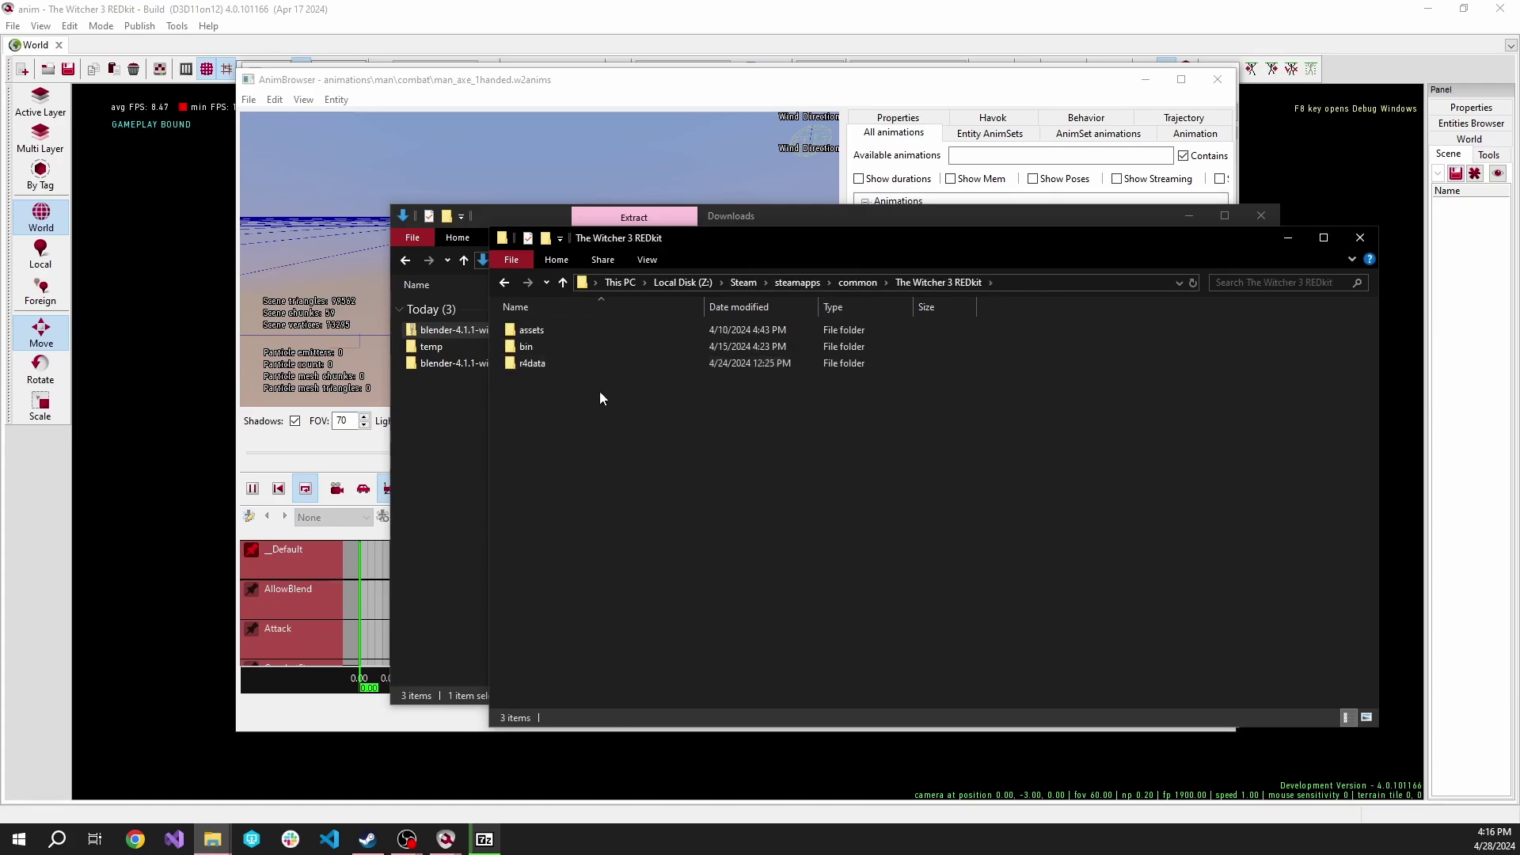
pyautogui.doubleClick(570, 349)
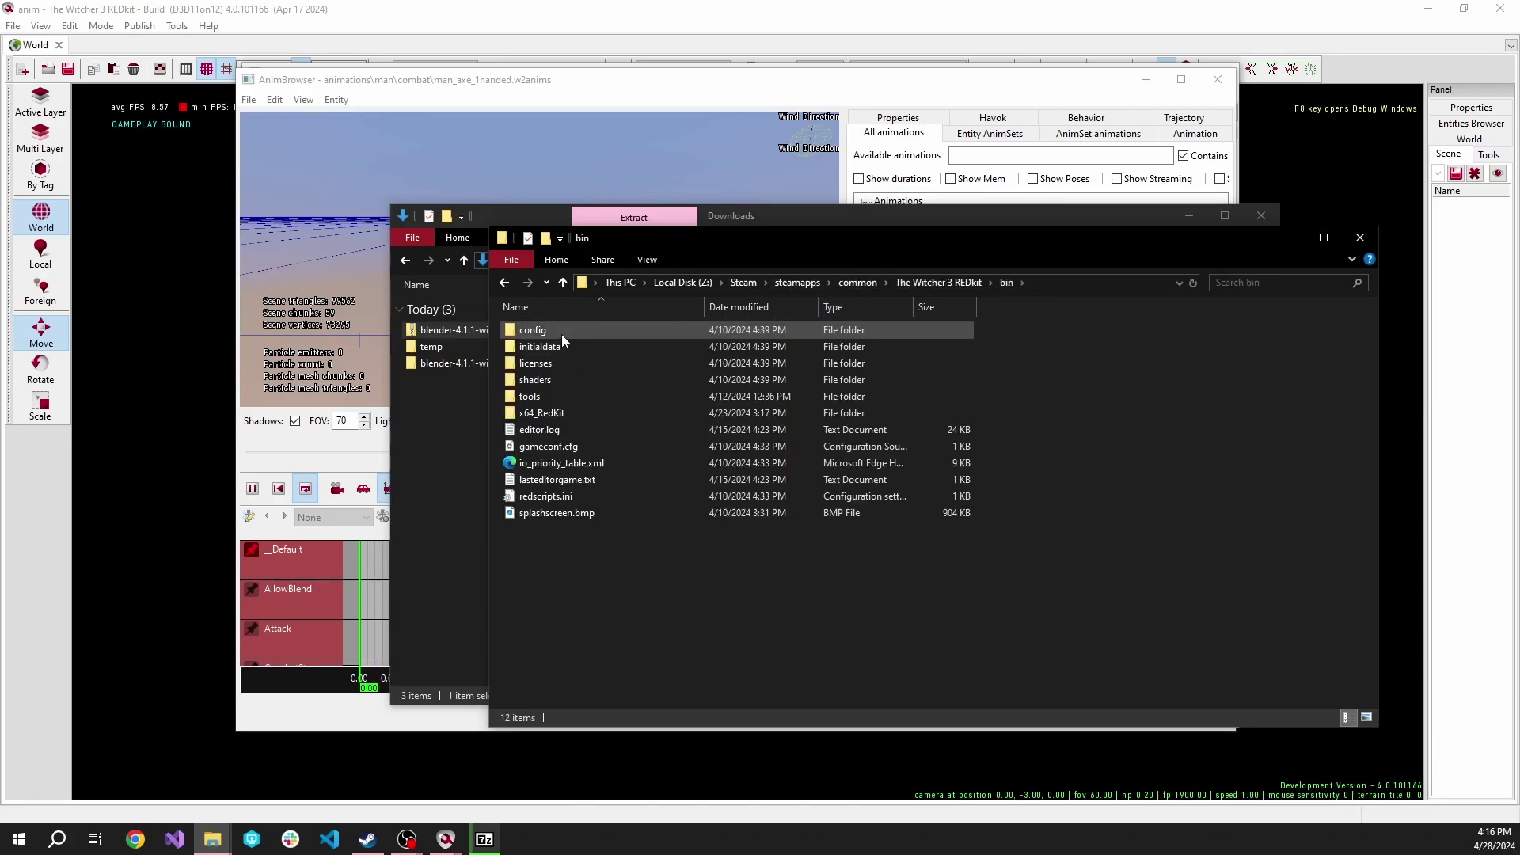
pyautogui.doubleClick(545, 396)
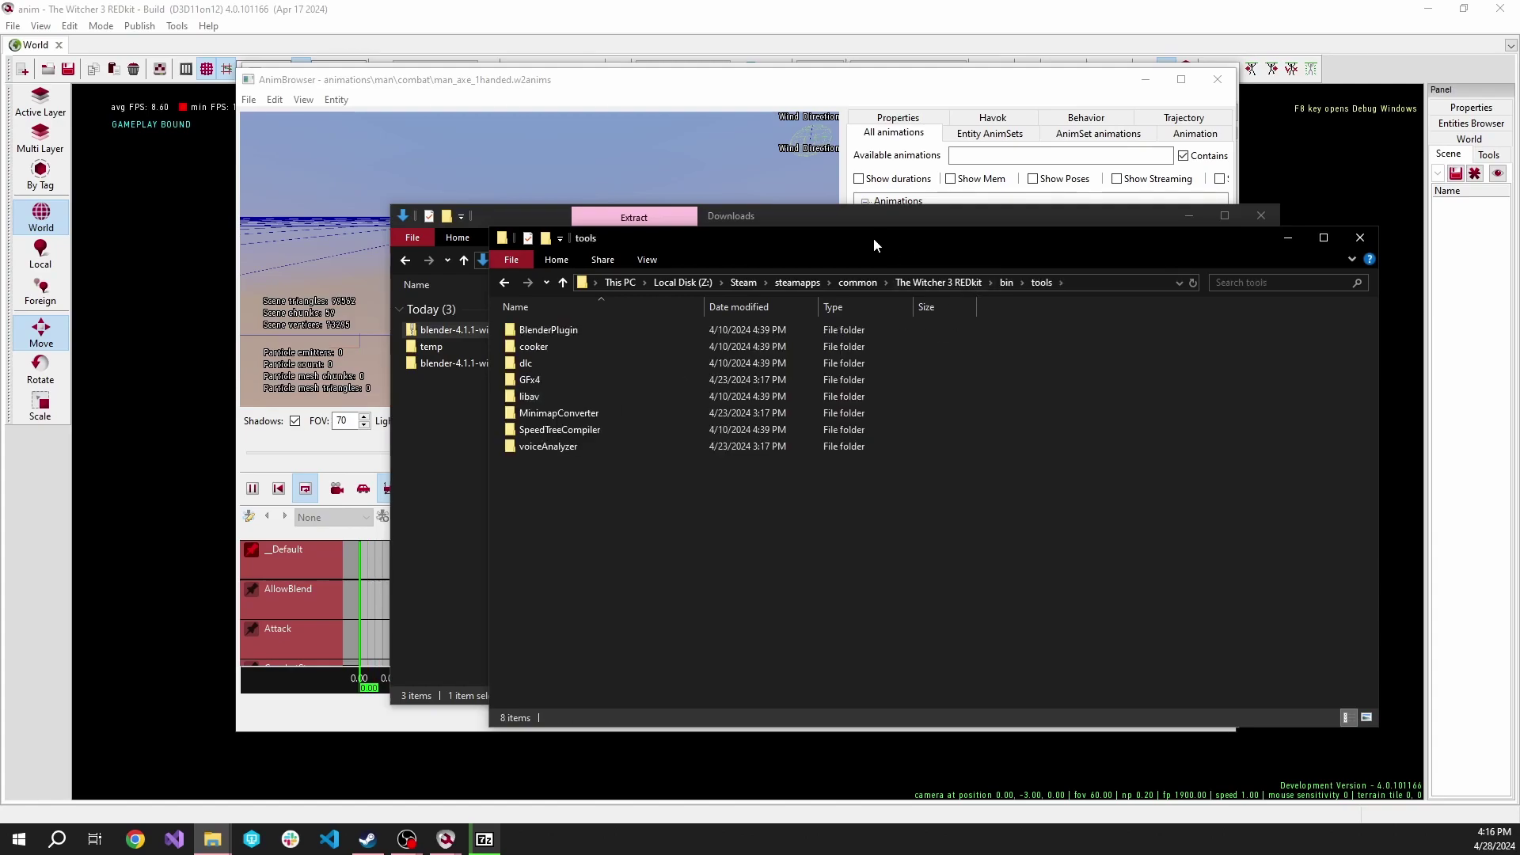
# Step: Look inside the BlenderPlugin folder and return to the REDkit tools folder
pyautogui.moveTo(872, 237); pyautogui.dragTo(1036, 275)
pyautogui.doubleClick(703, 362)
pyautogui.click(1150, 313)
pyautogui.moveTo(1141, 276); pyautogui.dragTo(1064, 281)
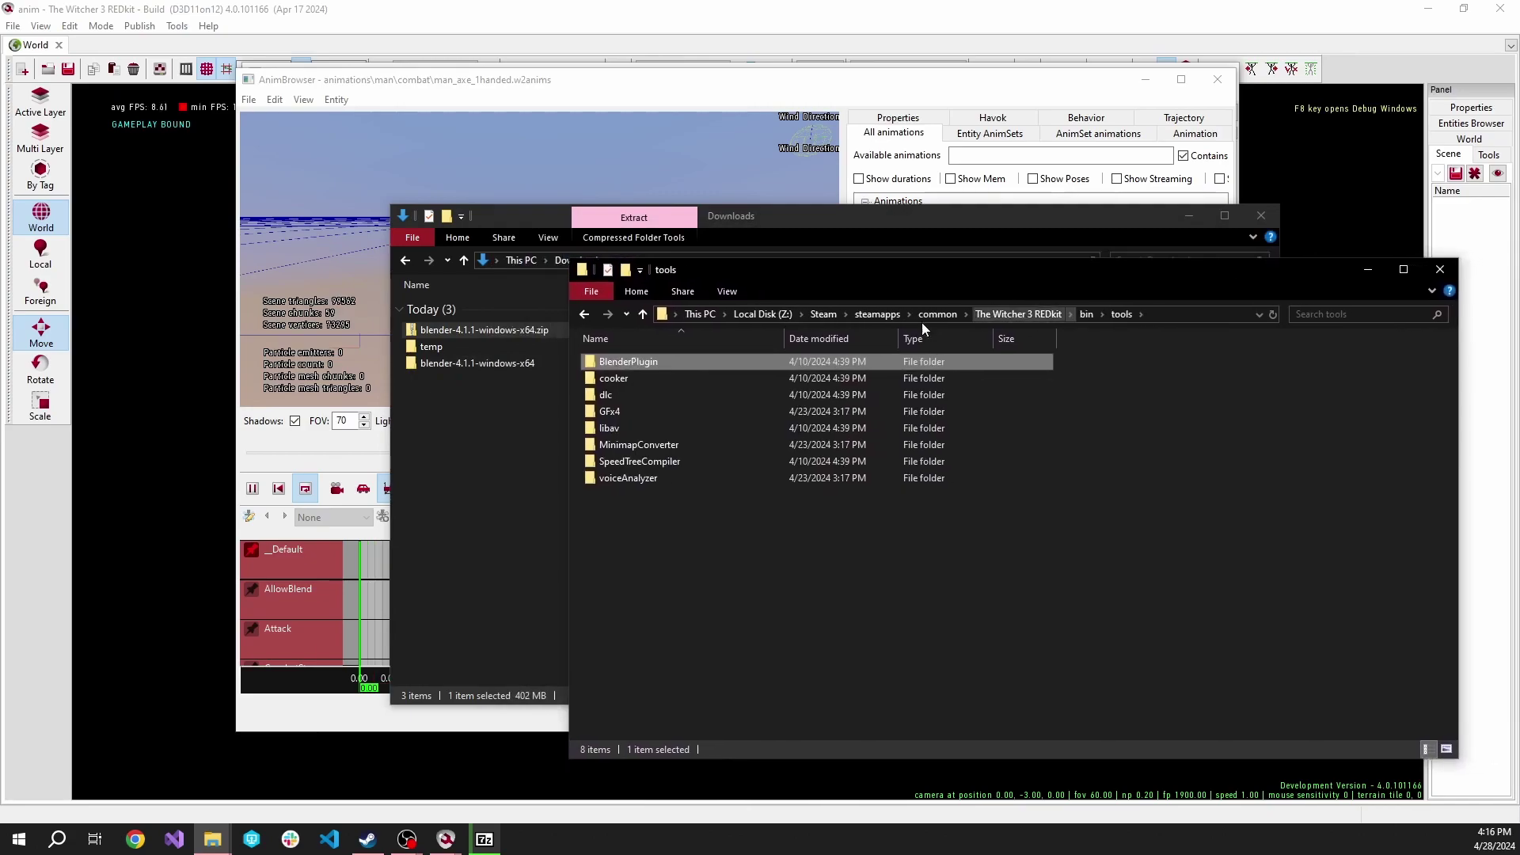
# Step: Launch blender.exe from the extracted blender-4.1.1-windows-x64 folder and dismiss the splash screen
pyautogui.moveTo(639, 366)
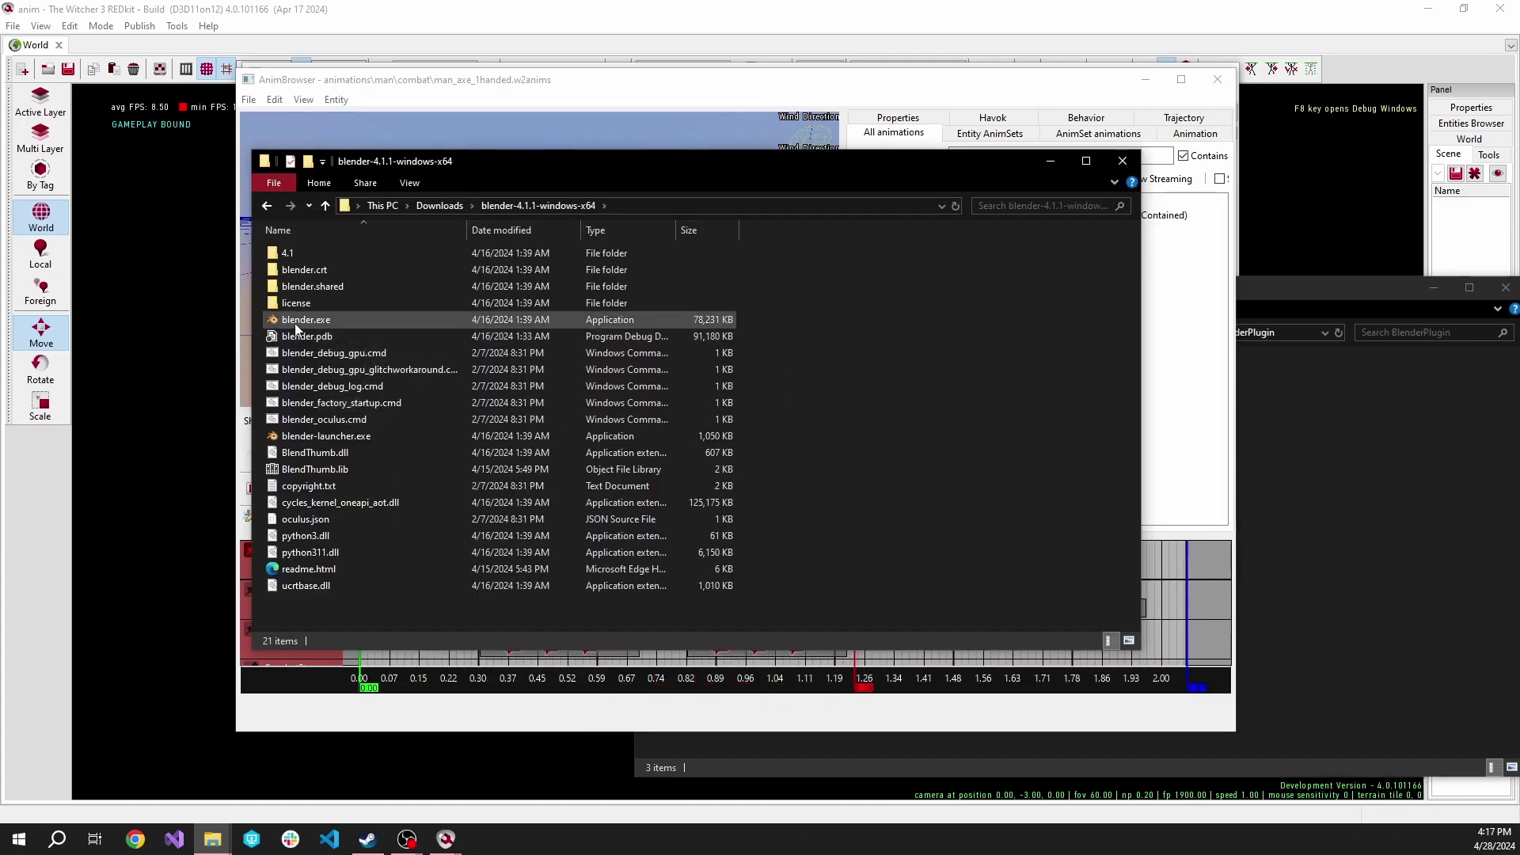
pyautogui.doubleClick(319, 321)
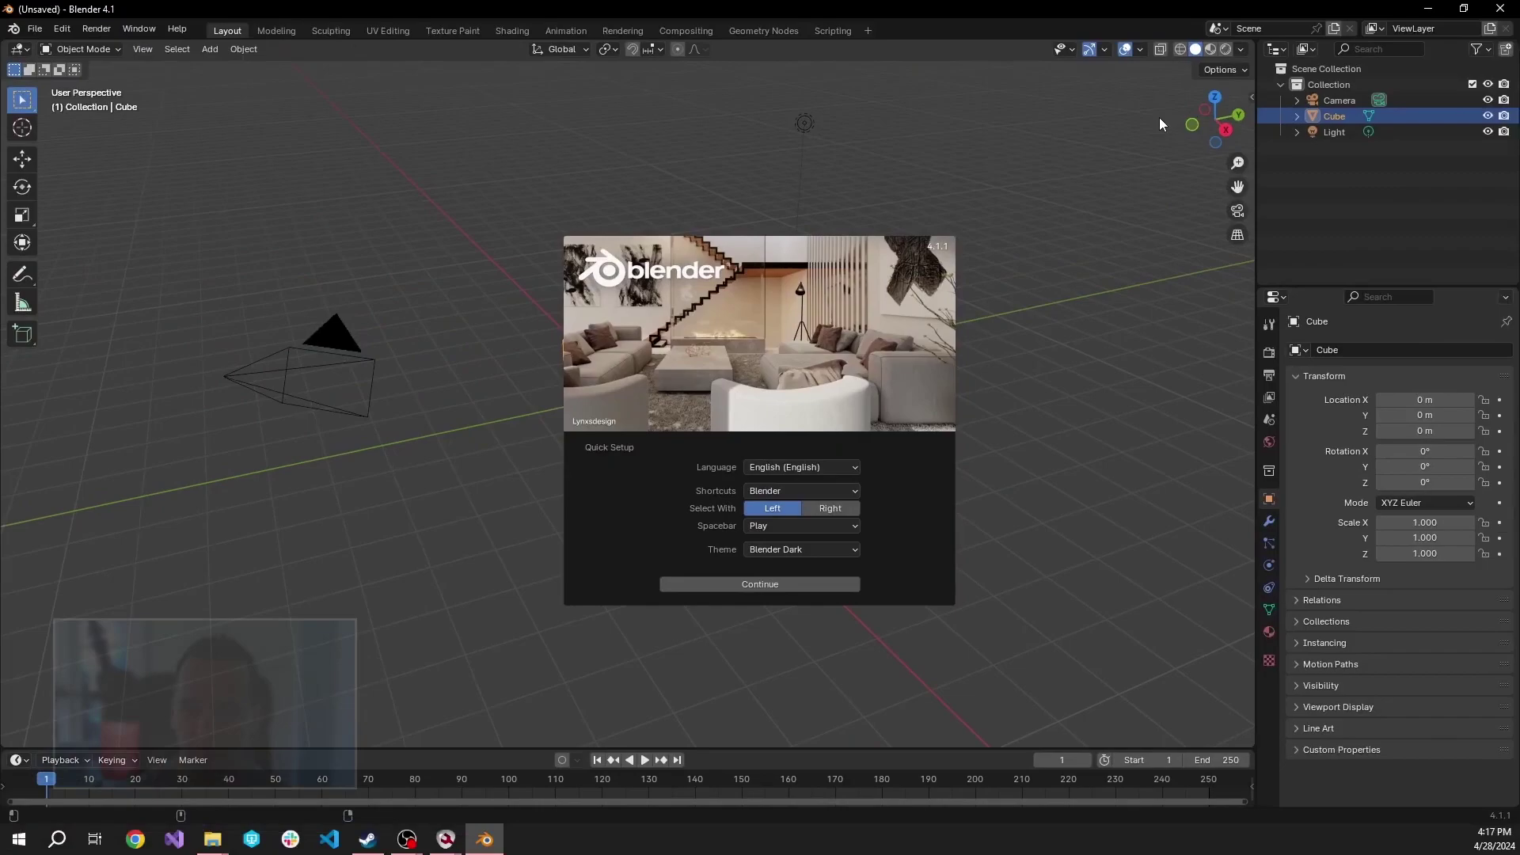
pyautogui.click(758, 400)
# Step: Delete the default camera, cube and light together with their collection from the scene
pyautogui.click(1345, 134)
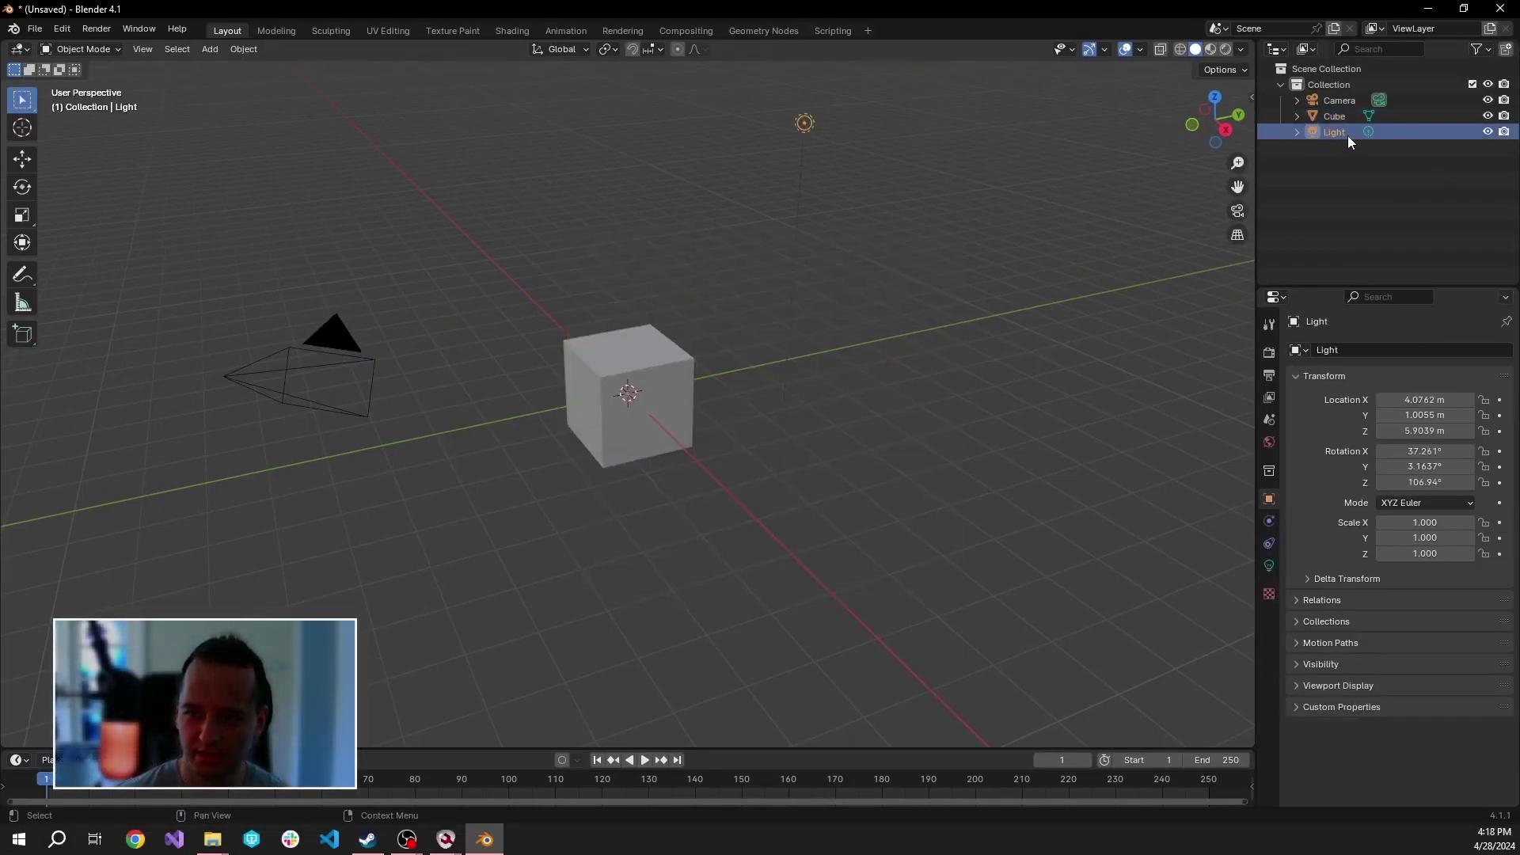
pyautogui.press('a')
pyautogui.press('x')
pyautogui.moveTo(764, 336); pyautogui.dragTo(706, 345, button='middle')
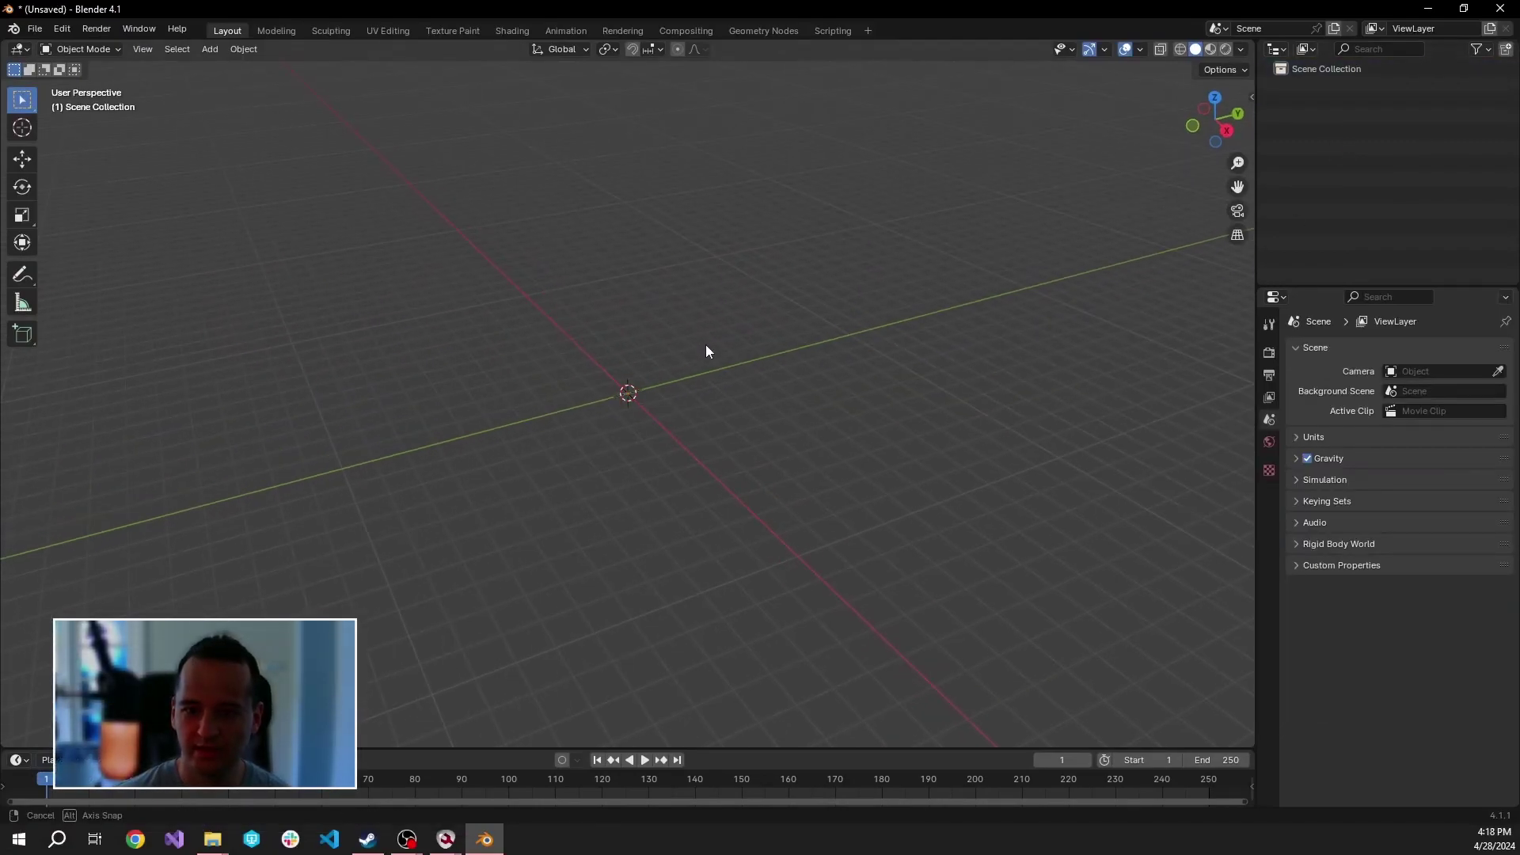
# Step: Open the add-on preferences and move the preferences window slightly inward over the viewport
pyautogui.click(36, 29)
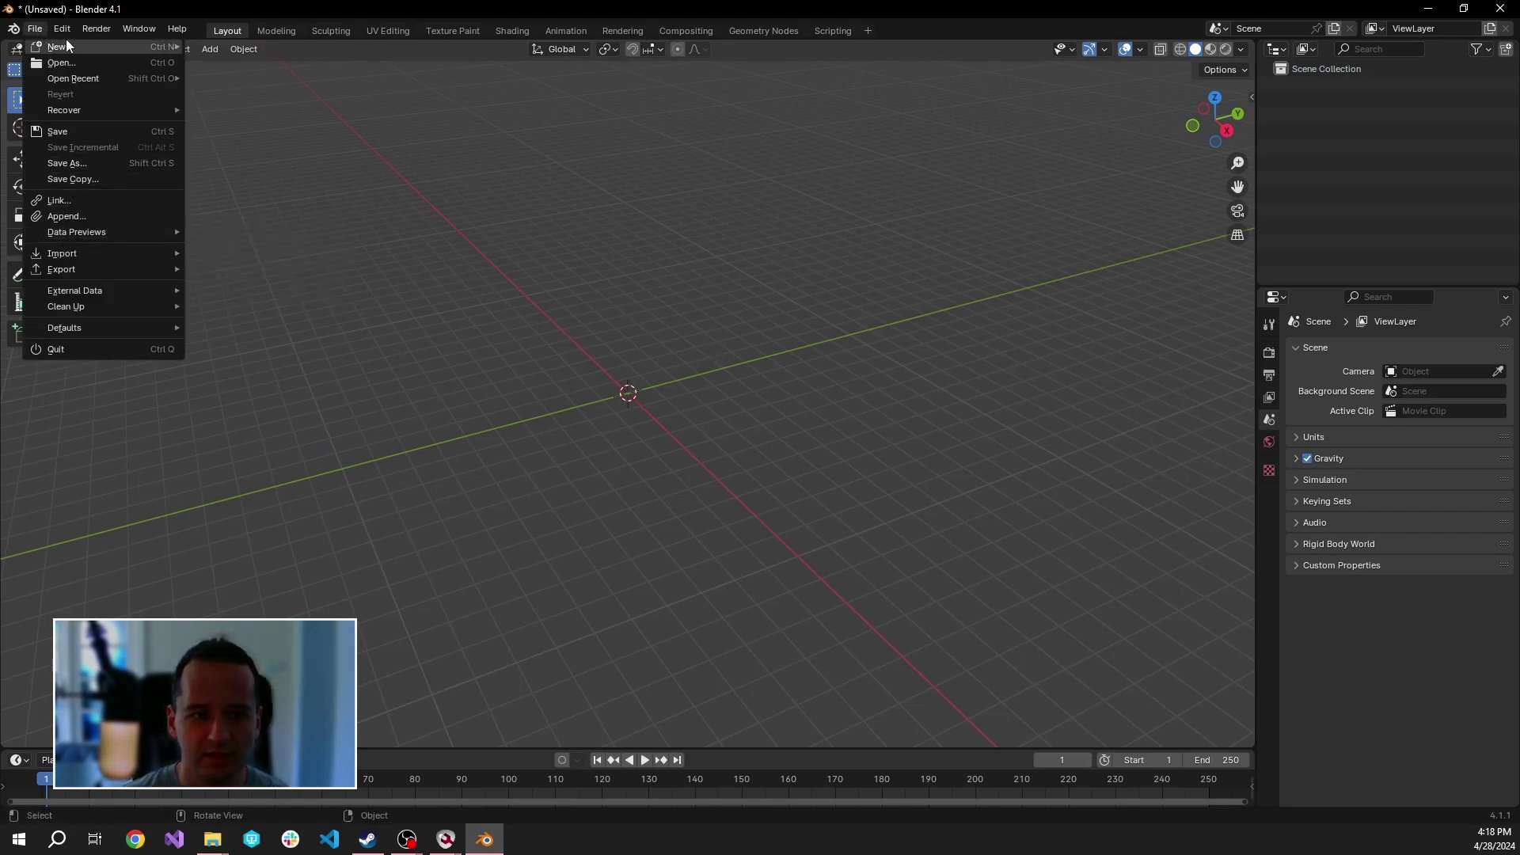
pyautogui.moveTo(65, 32)
pyautogui.click(101, 233)
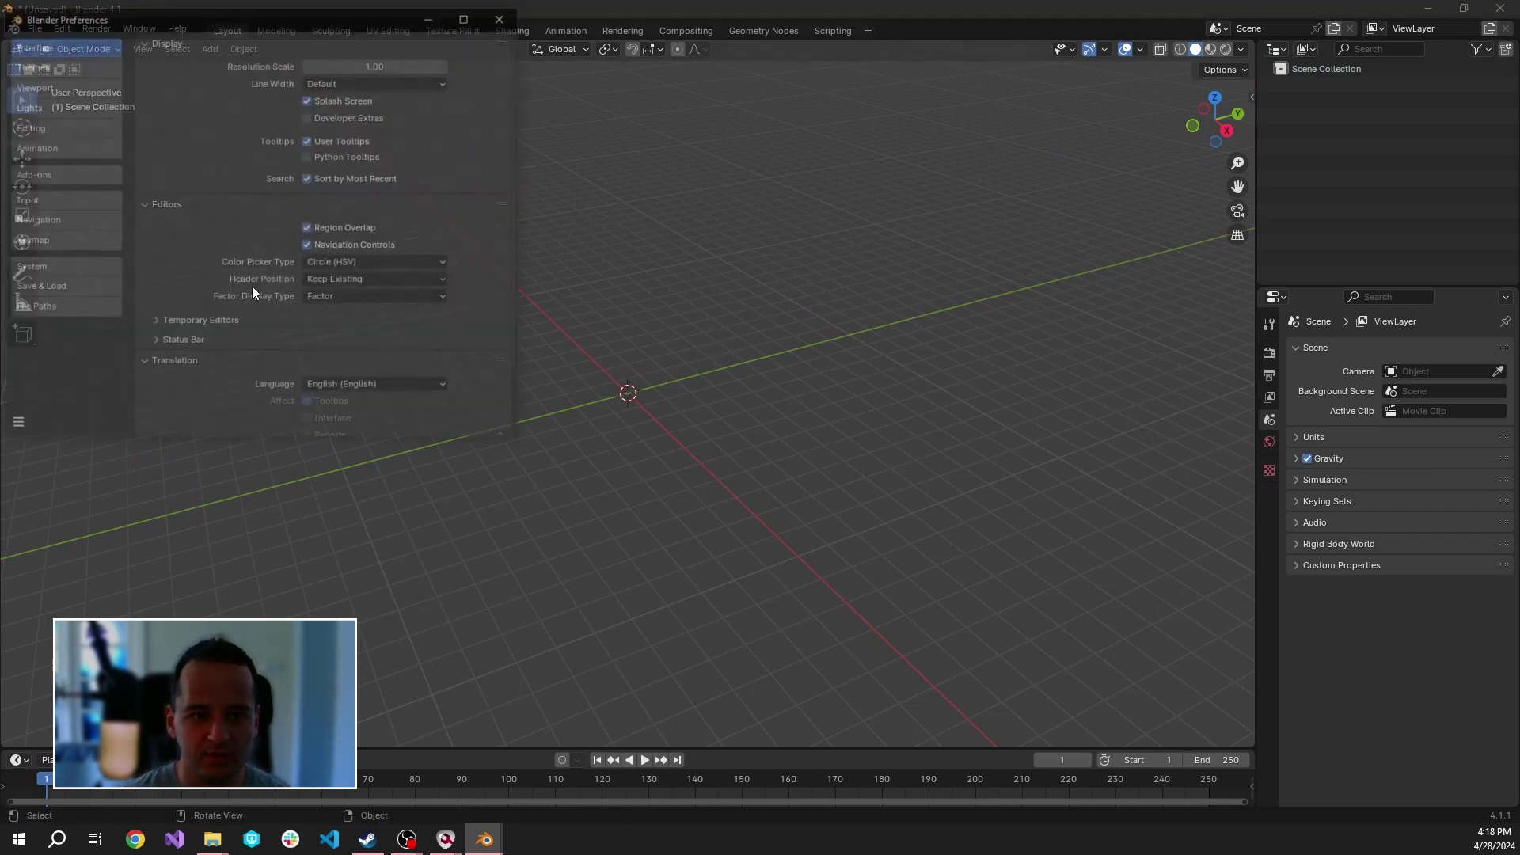
pyautogui.click(52, 173)
pyautogui.moveTo(390, 16); pyautogui.dragTo(446, 65)
# Step: Switch to the BlenderPlugin folder in File Explorer, look inside blender_re_animations_plugin and return to BlenderPlugin
pyautogui.click(221, 841)
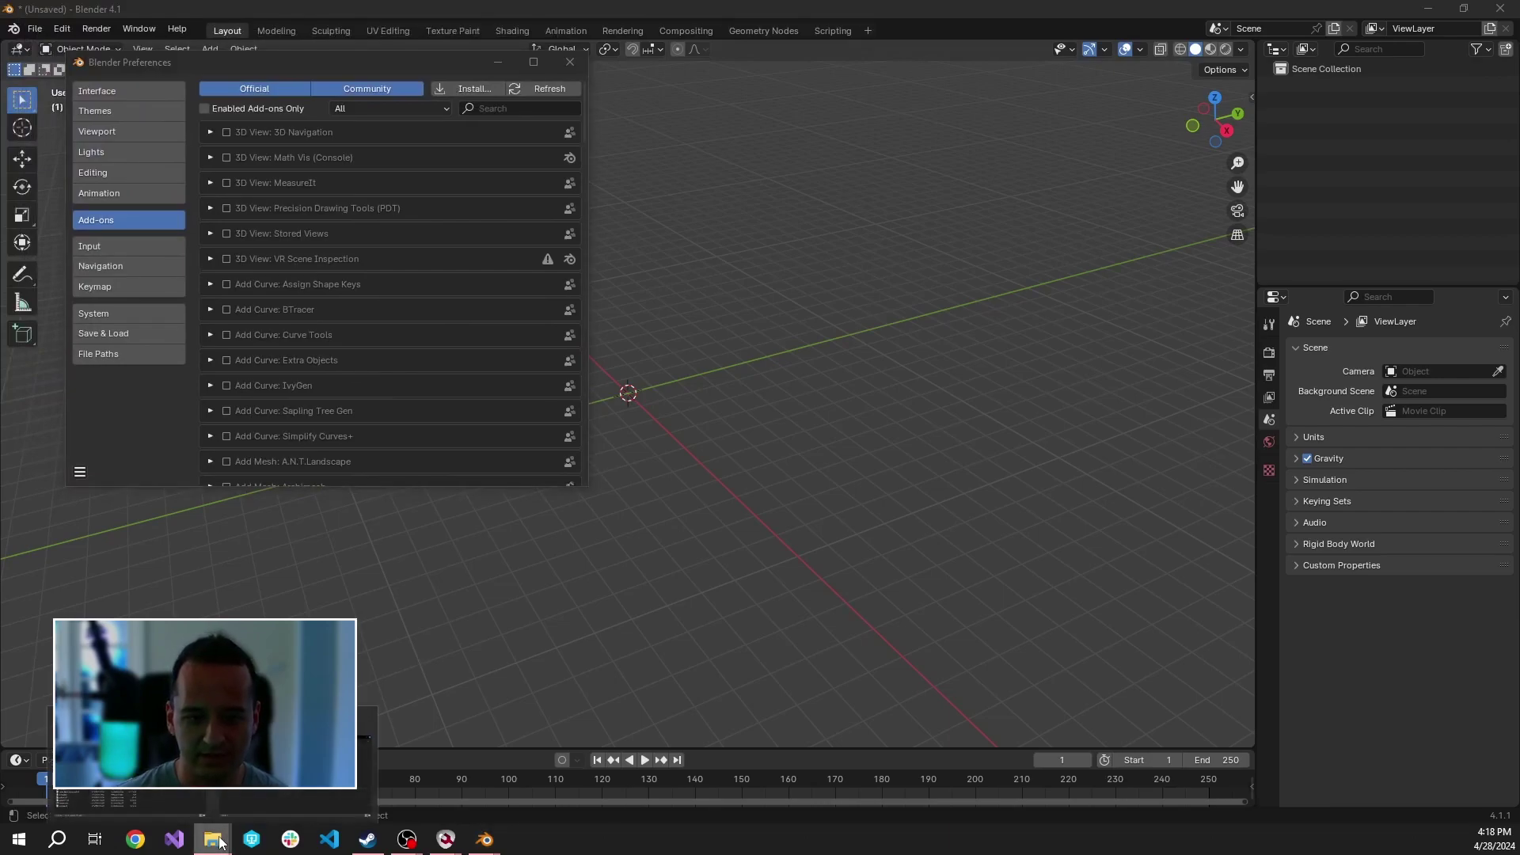
pyautogui.click(277, 784)
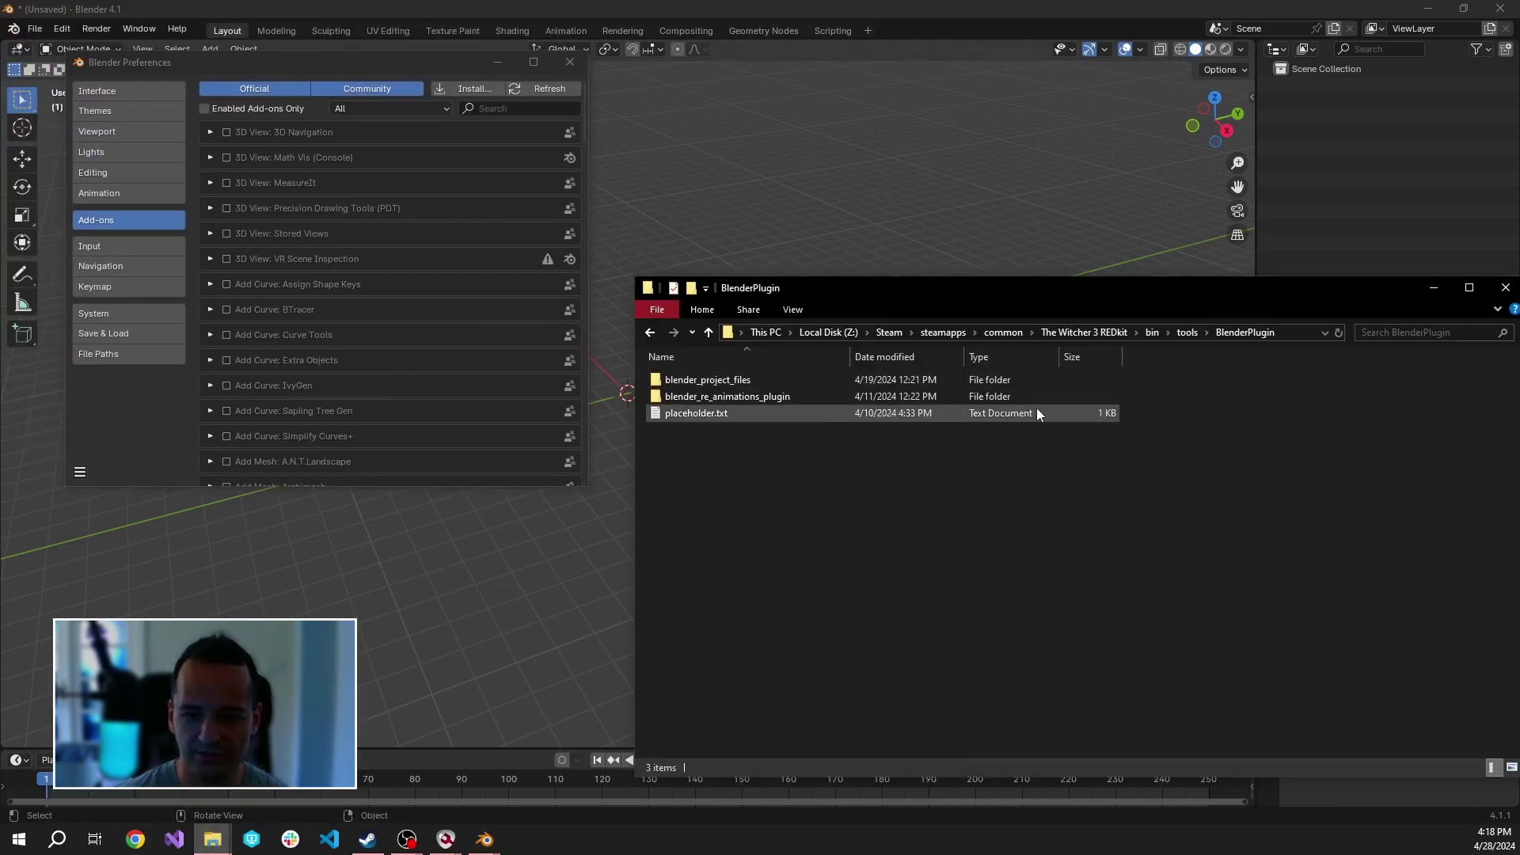
pyautogui.moveTo(953, 292); pyautogui.dragTo(1018, 244)
pyautogui.doubleClick(776, 354)
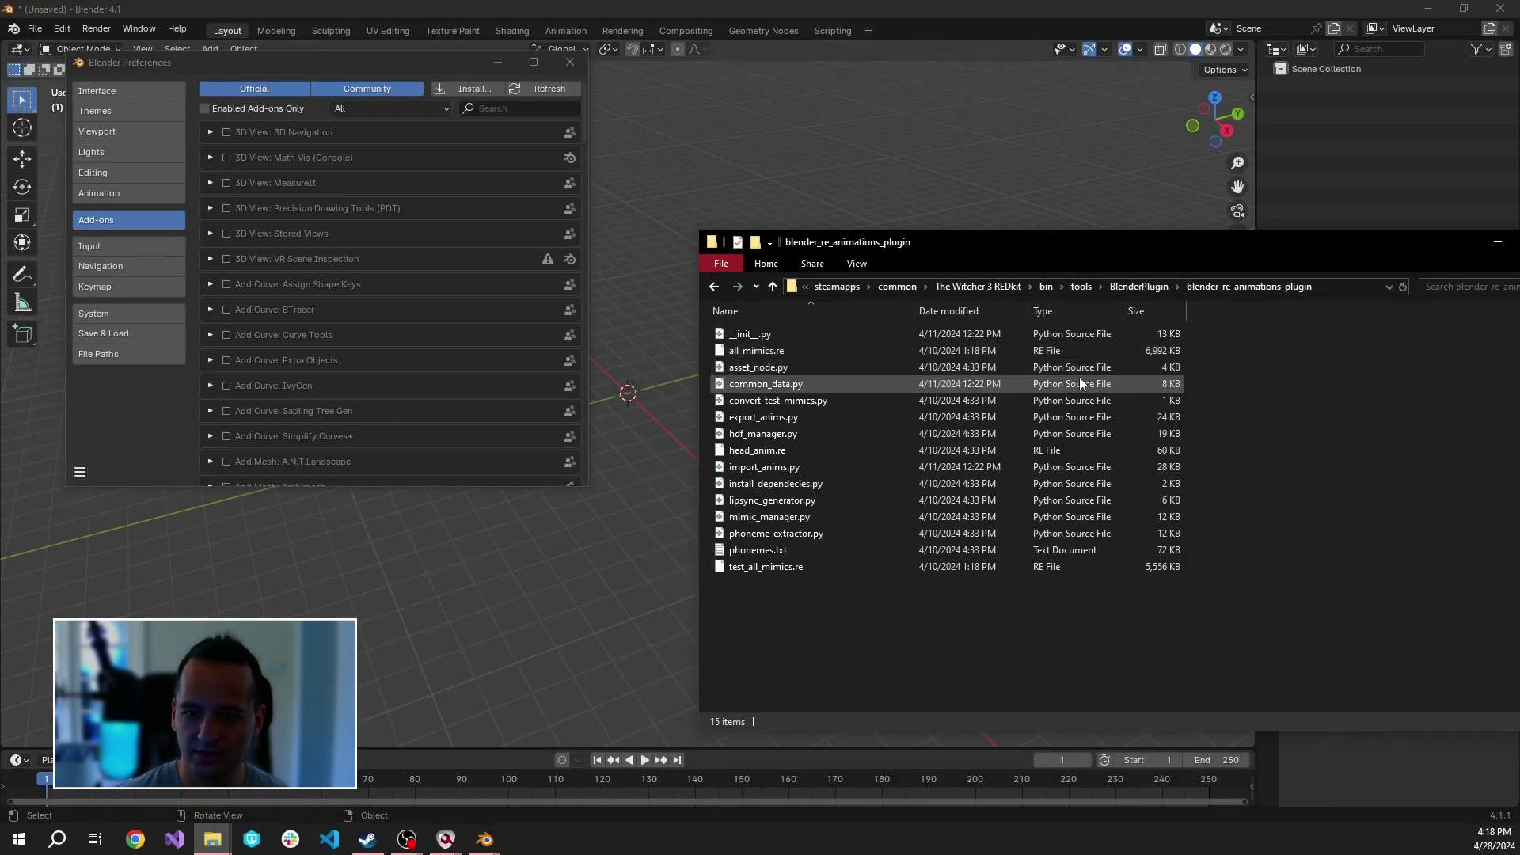
pyautogui.click(1180, 287)
# Step: Compress the blender_re_animations_plugin folder into blender_re_animations_plugin.zip with 7-Zip
pyautogui.rightClick(736, 353)
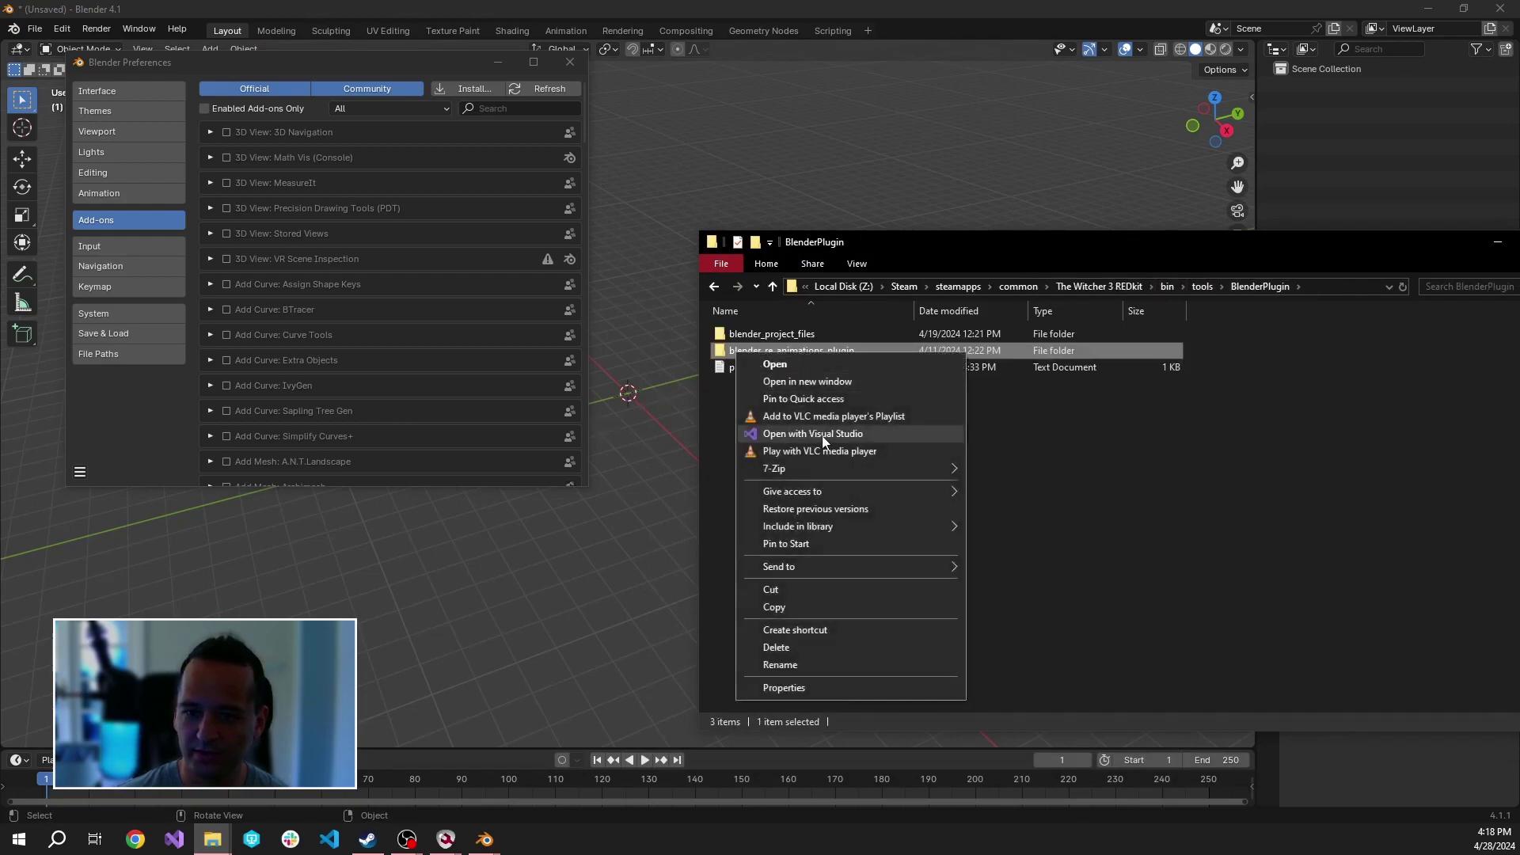
pyautogui.moveTo(841, 469)
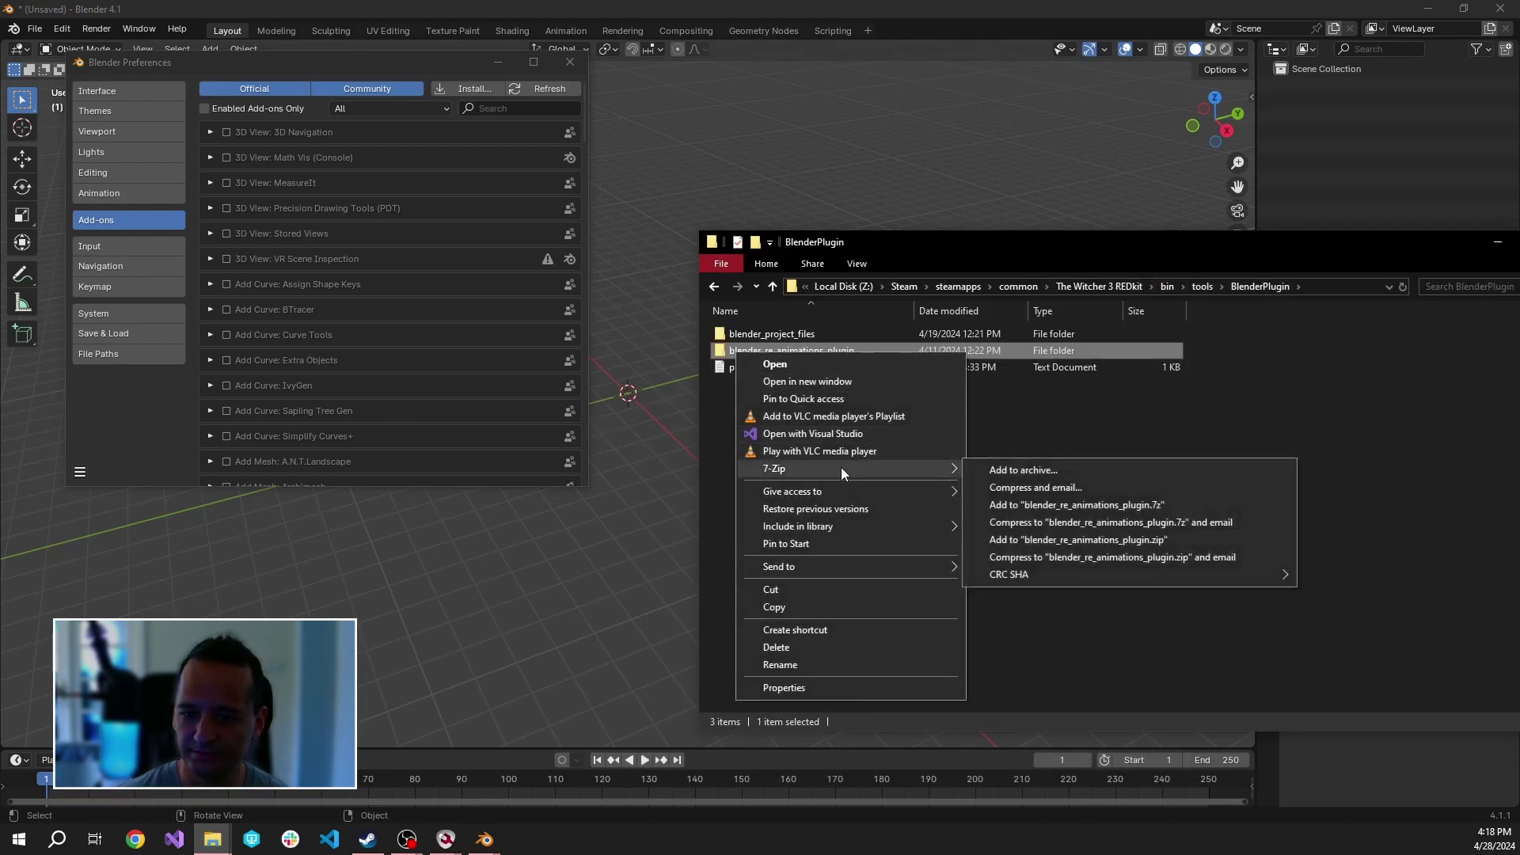
pyautogui.click(1164, 540)
pyautogui.moveTo(813, 433); pyautogui.dragTo(839, 444)
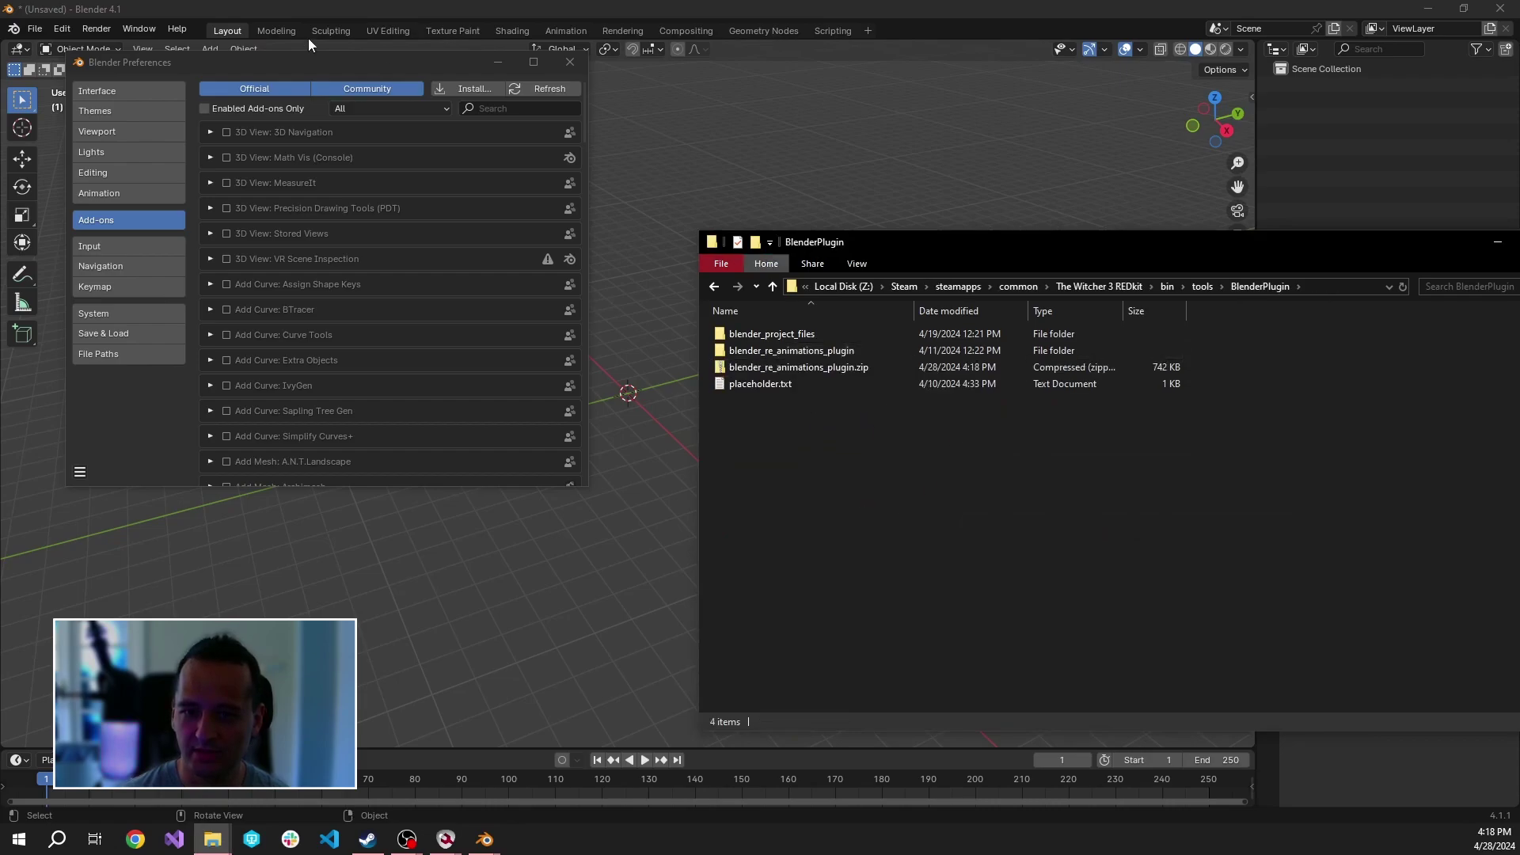
# Step: Switch to Blender and install blender_re_animations_plugin.zip as an add-on, using the BlenderPlugin folder path copied from File Explorer
pyautogui.click(389, 58)
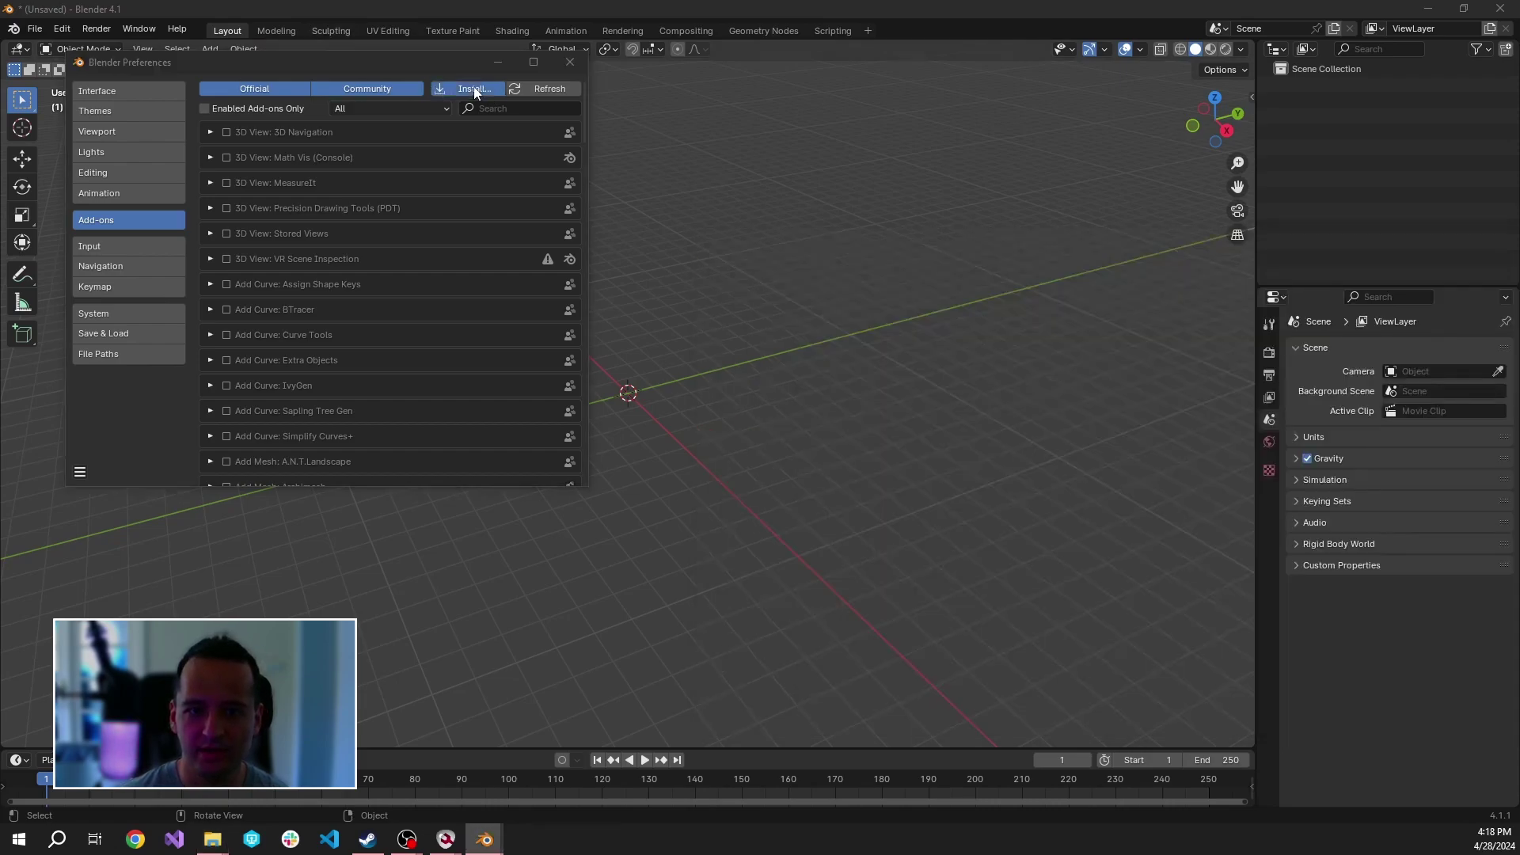
pyautogui.click(466, 88)
pyautogui.click(212, 841)
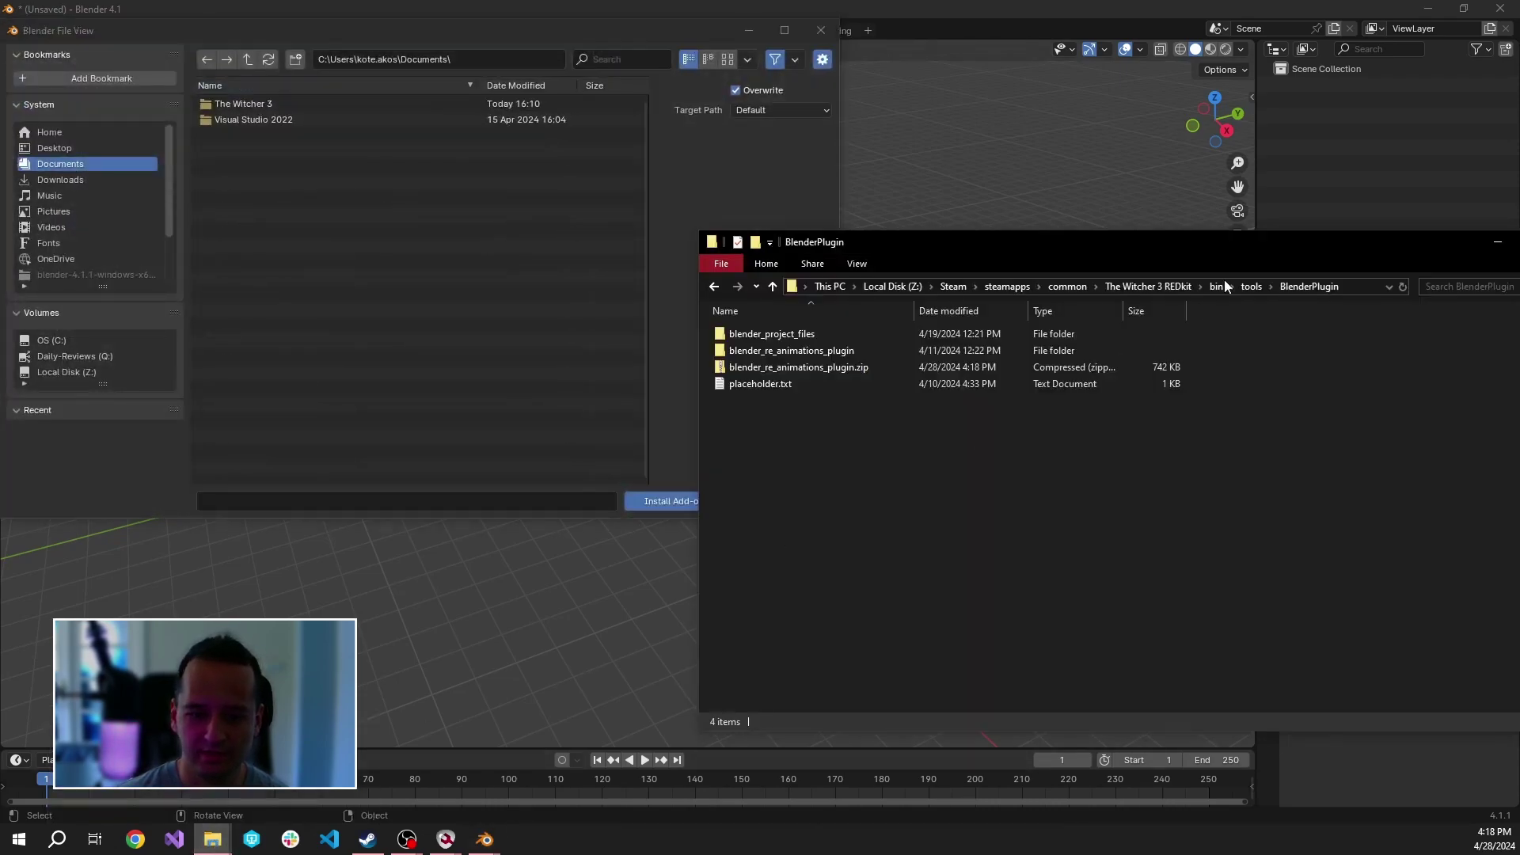
pyautogui.click(1366, 287)
pyautogui.hotkey('ctrl', 'c')
pyautogui.click(512, 60)
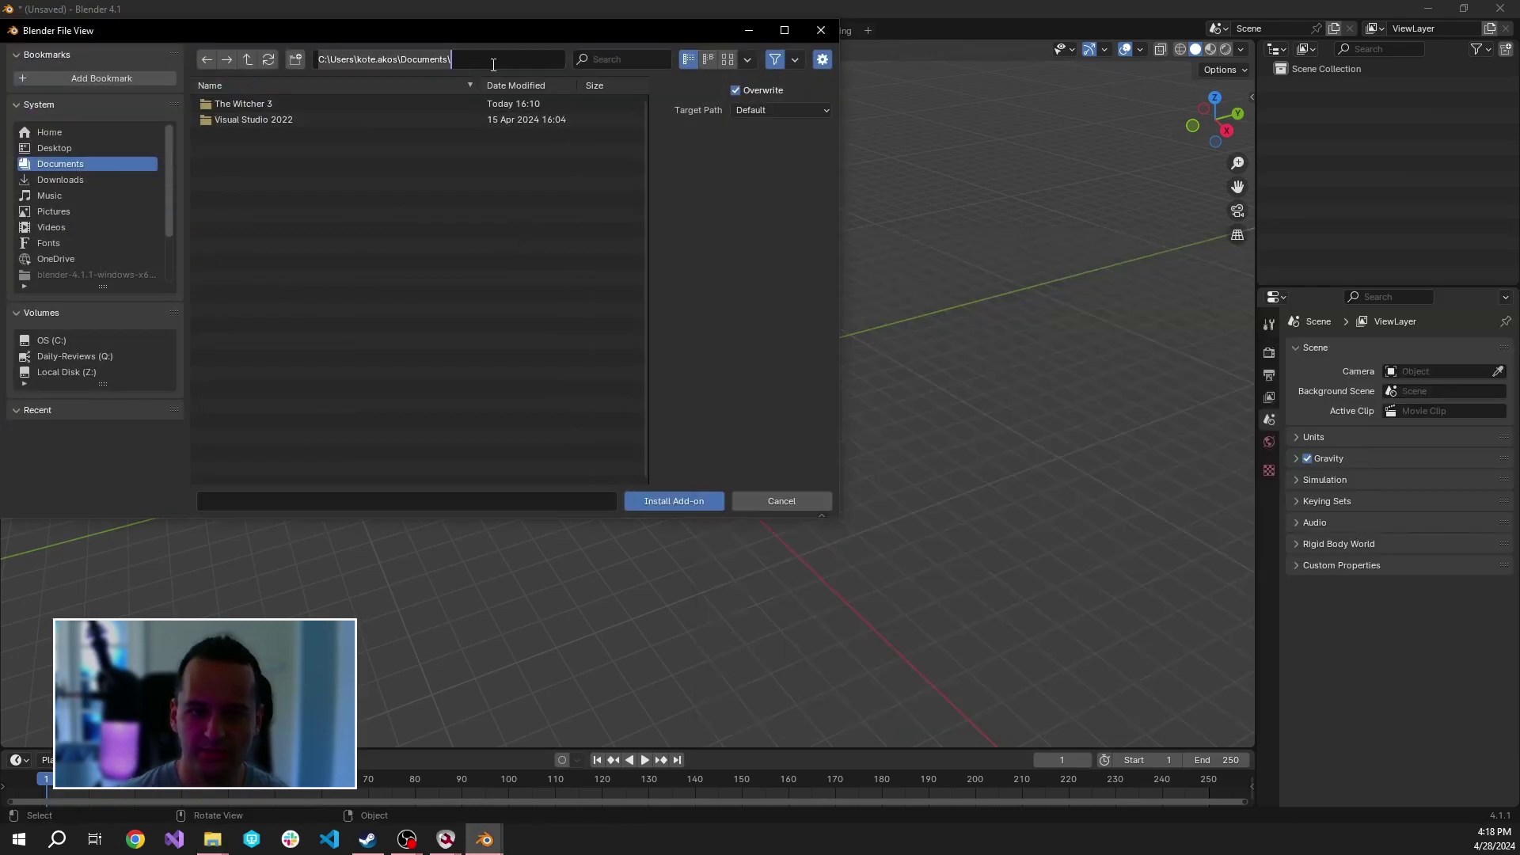
pyautogui.hotkey('ctrl', 'v')
pyautogui.press('Return')
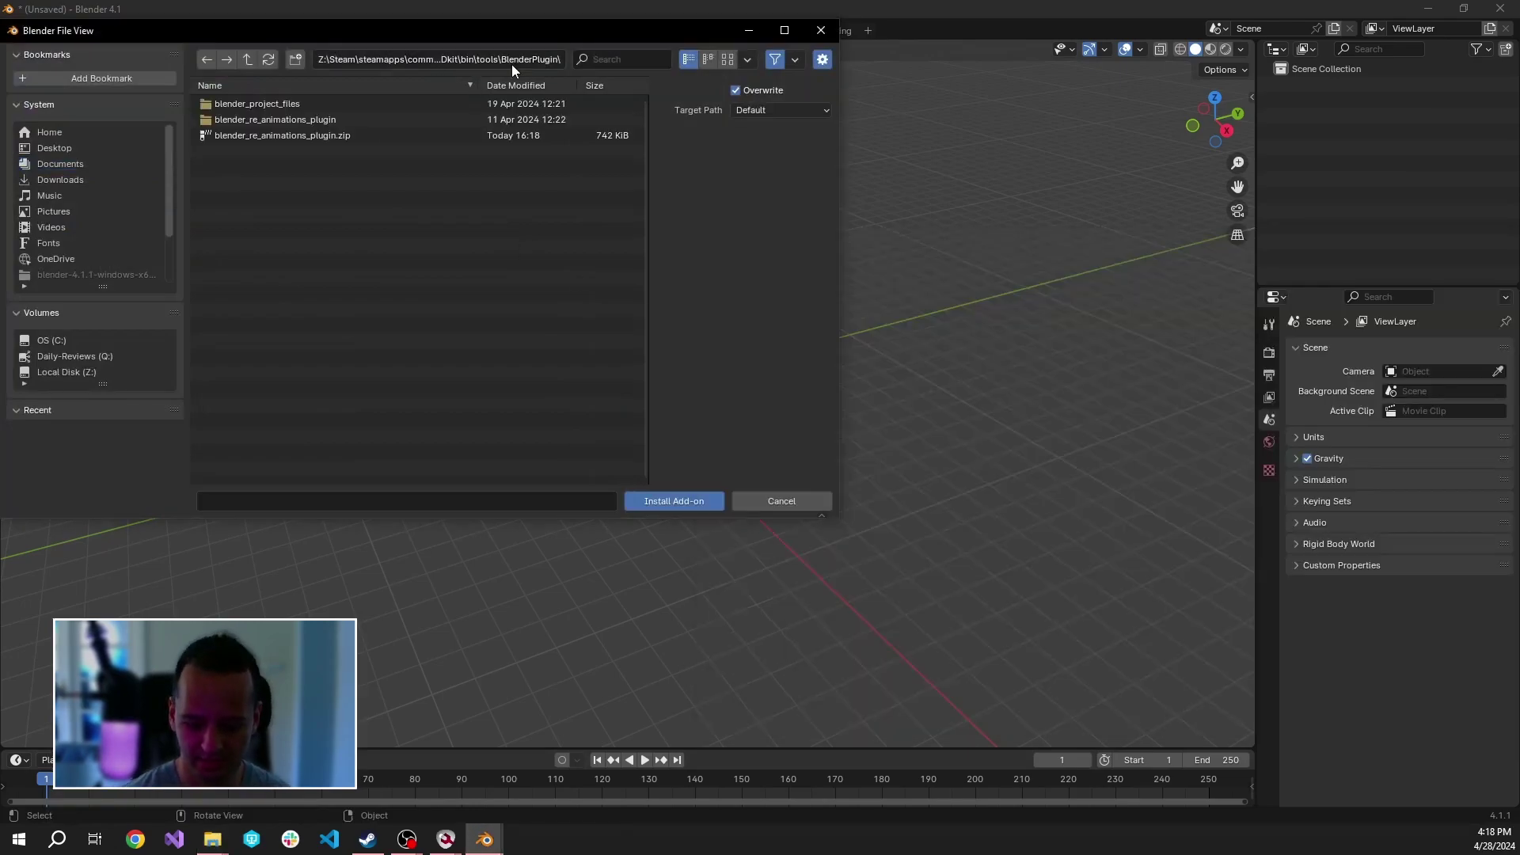
pyautogui.doubleClick(358, 135)
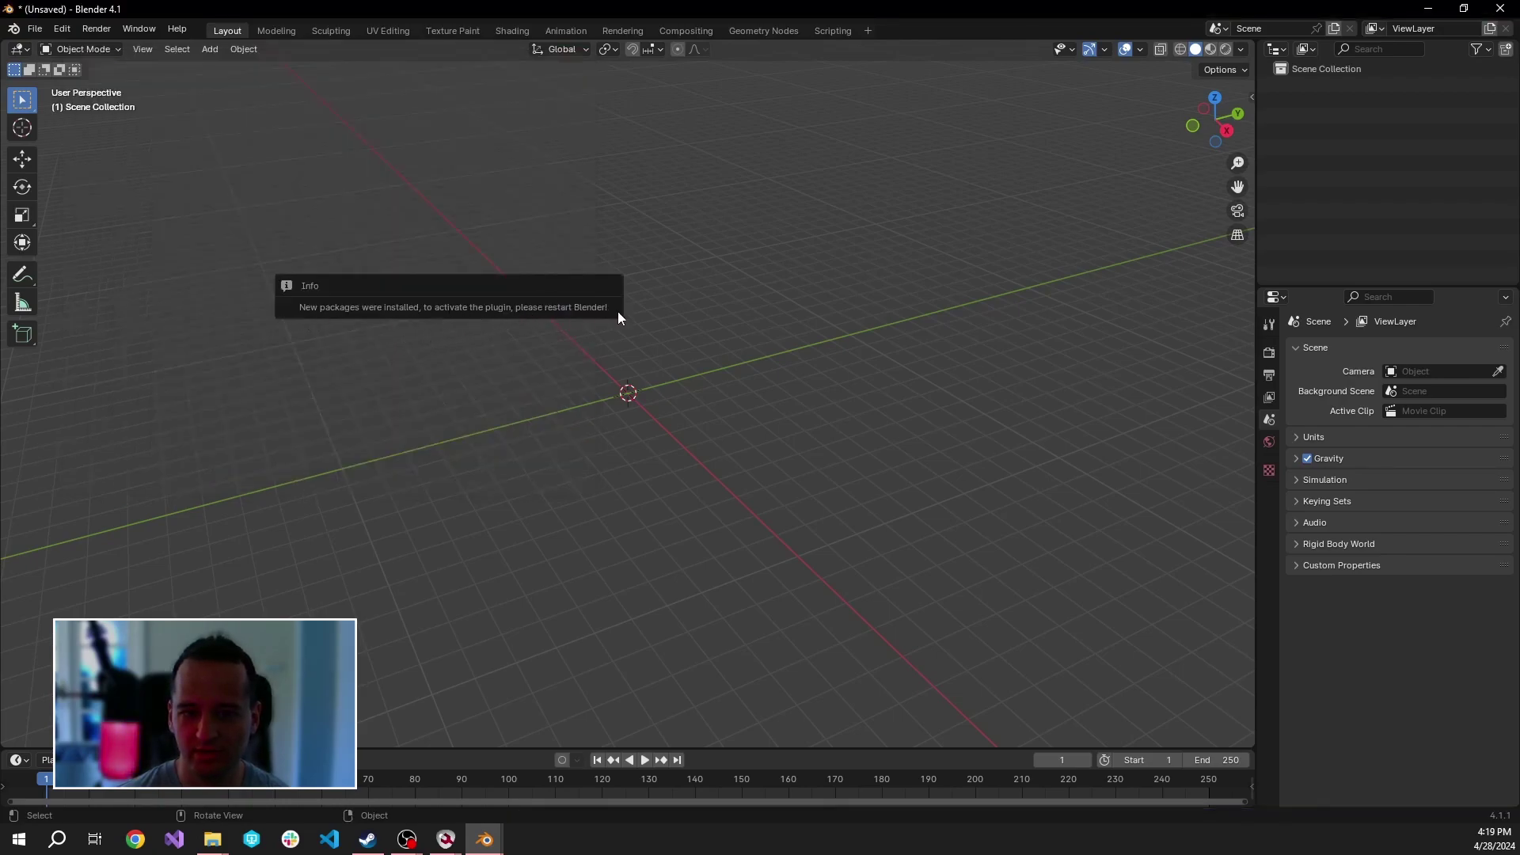
# Step: Quit Blender without saving and relaunch it from blender.exe in the blender-4.1.1-windows-x64 folder
pyautogui.click(1499, 9)
pyautogui.click(779, 449)
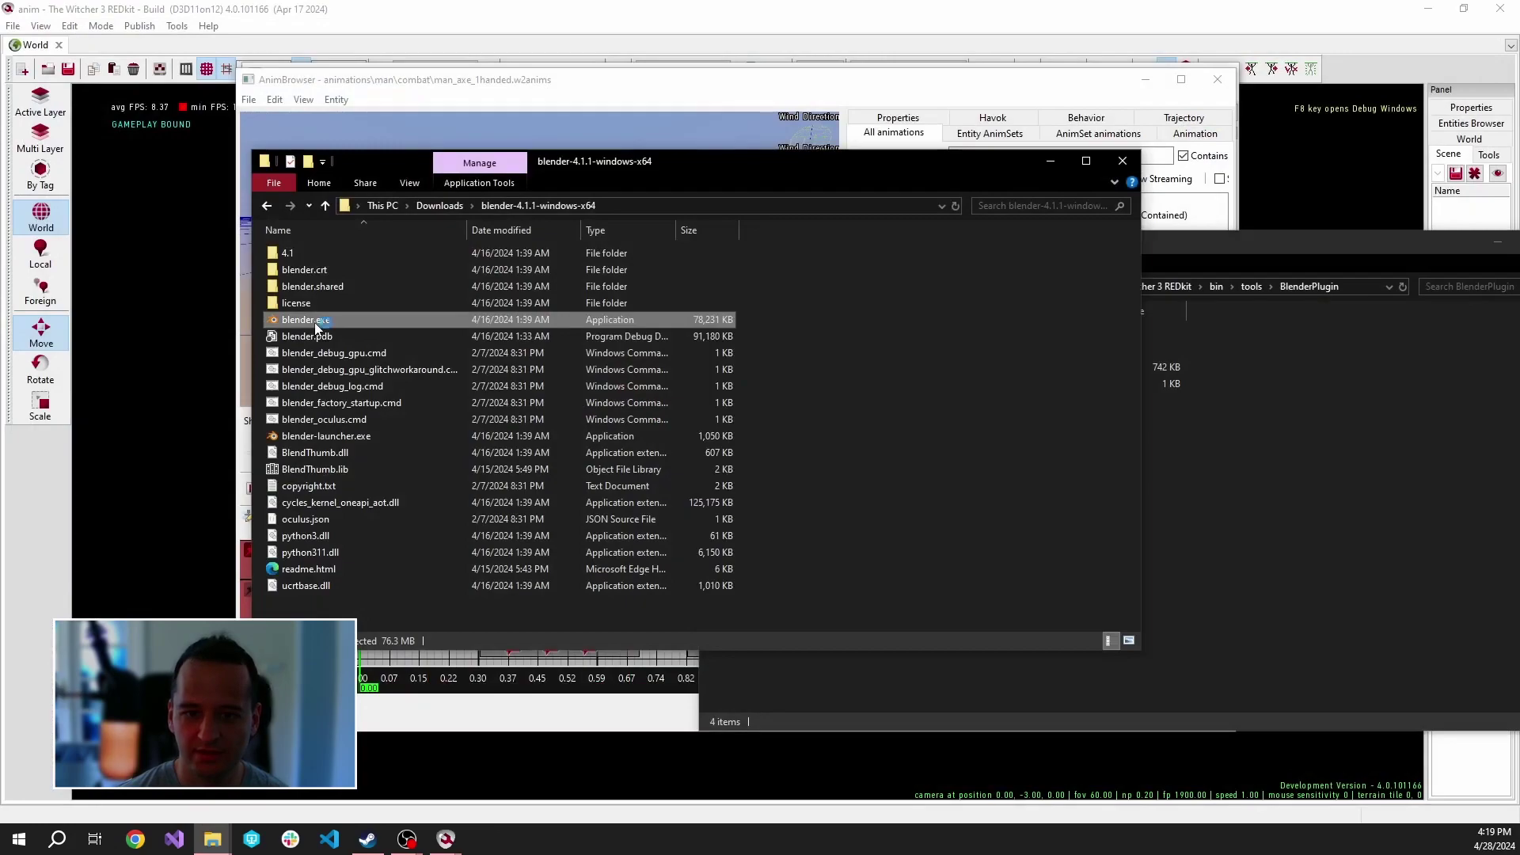
pyautogui.doubleClick(315, 325)
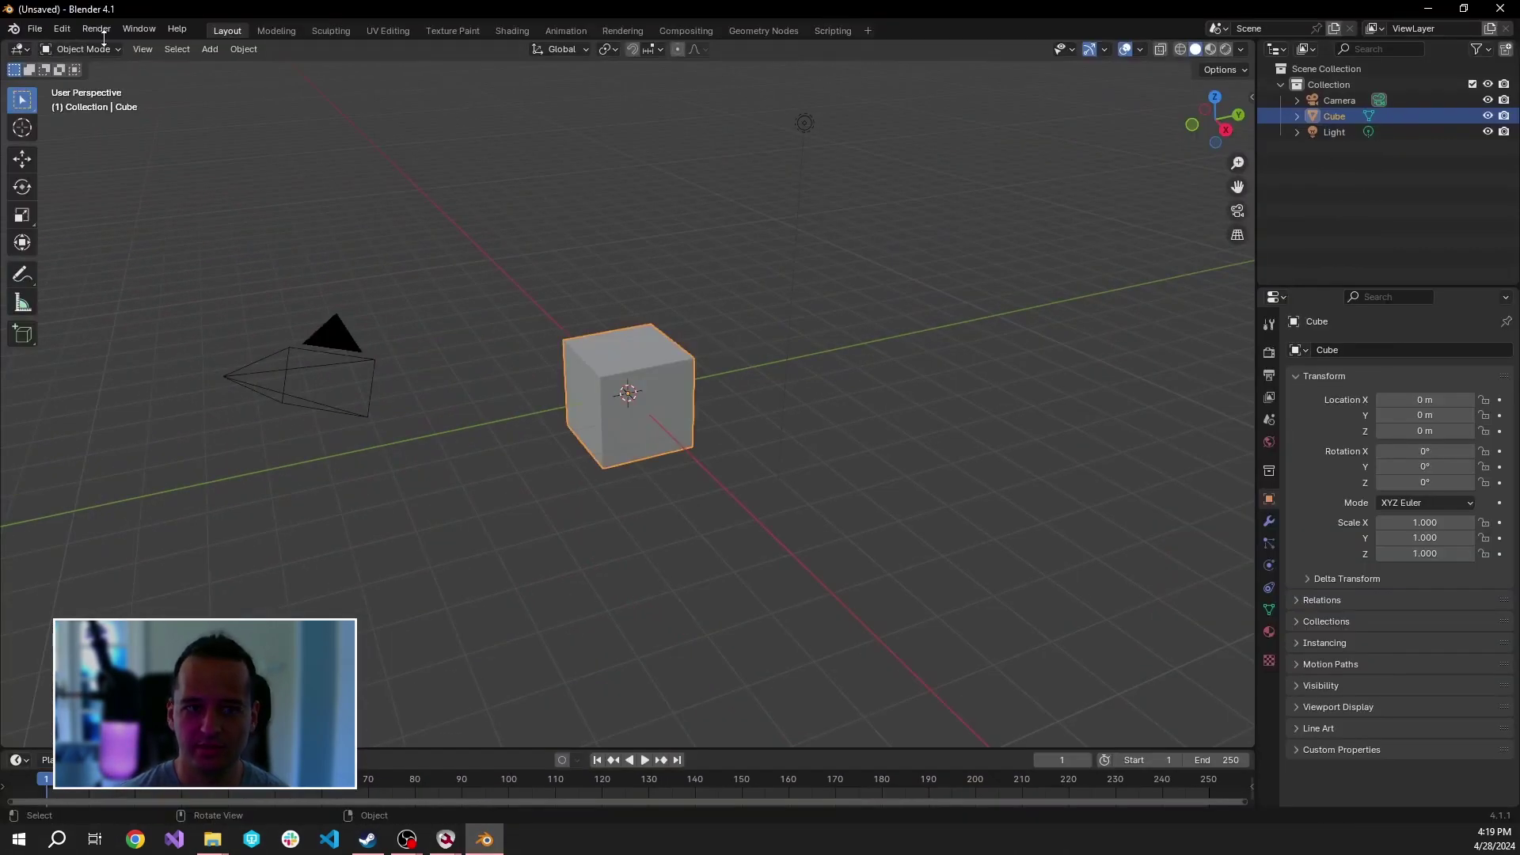
# Step: Search the add-on preferences for "red", check the Red Engine animations importer exporter entry and close the preferences
pyautogui.click(64, 30)
pyautogui.click(64, 28)
pyautogui.click(64, 28)
pyautogui.click(111, 233)
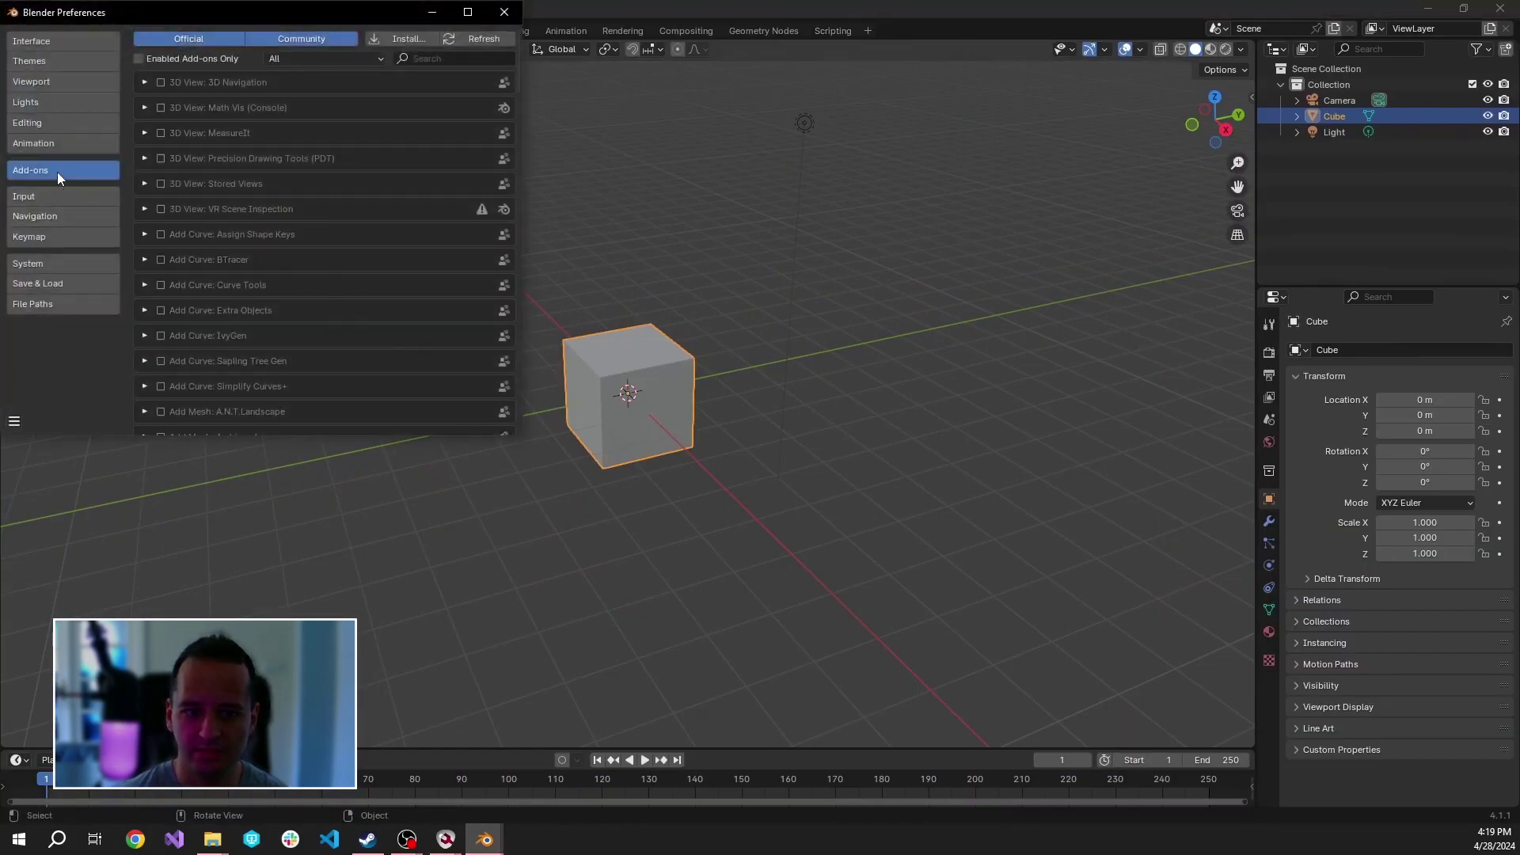
pyautogui.click(456, 57)
pyautogui.write('red')
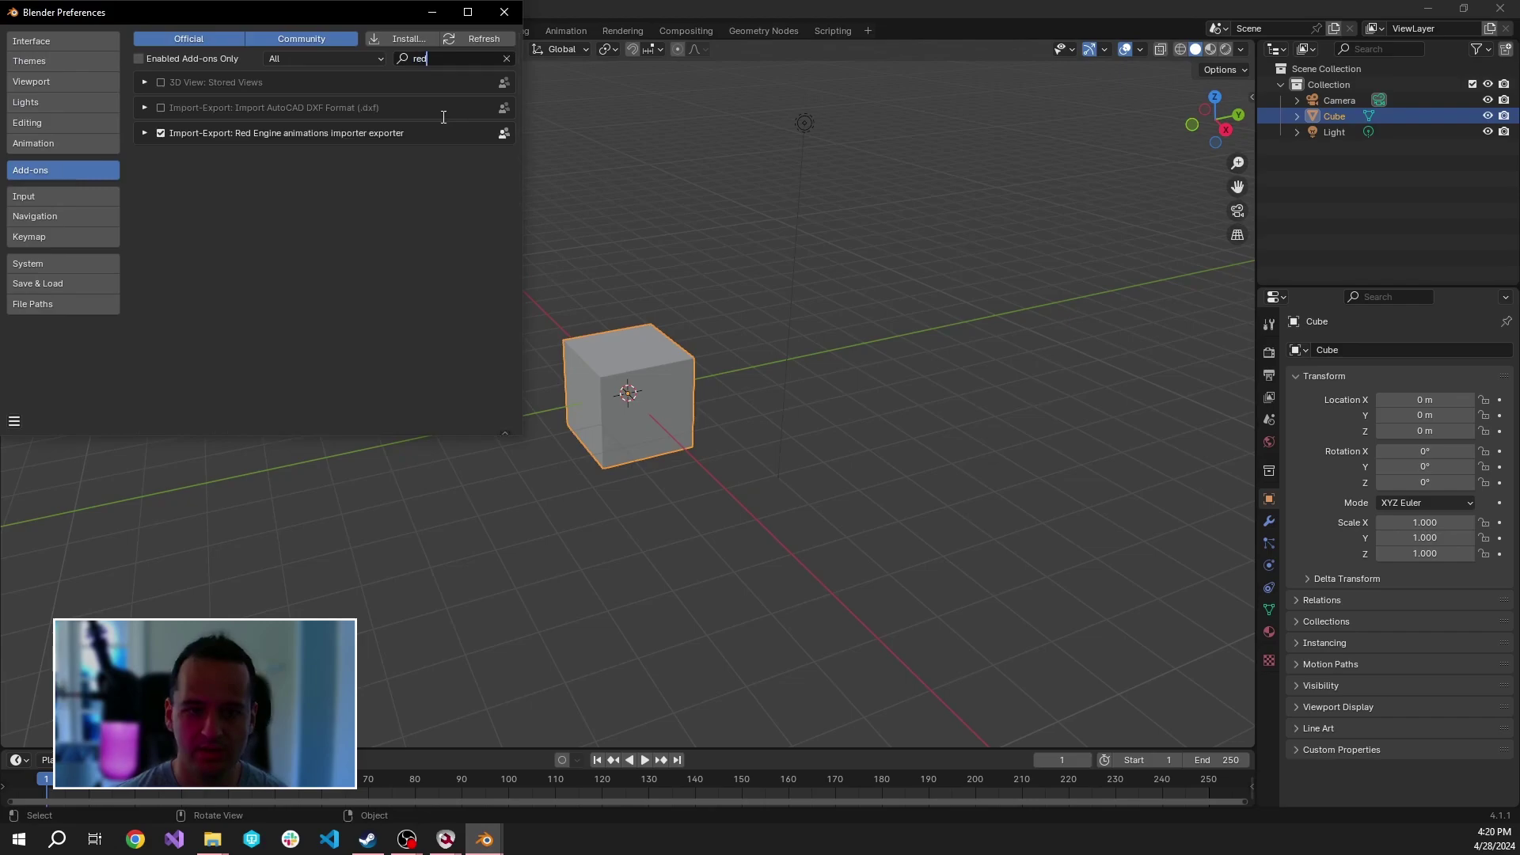
pyautogui.click(144, 133)
pyautogui.click(144, 134)
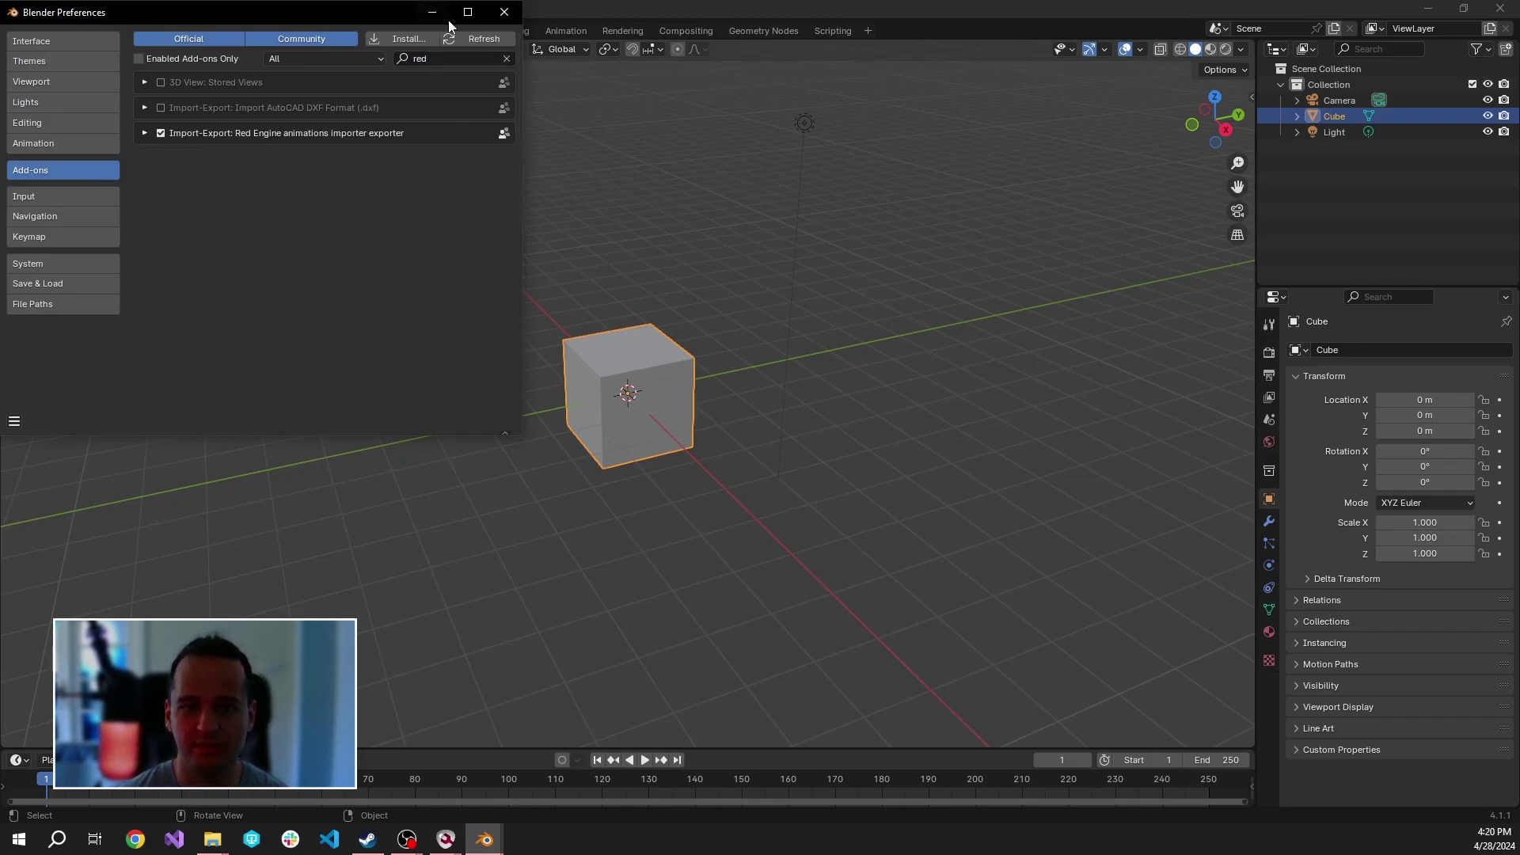
pyautogui.click(511, 15)
# Step: Widen the Outliner area and delete all default objects and their collection from the scene
pyautogui.click(1334, 132)
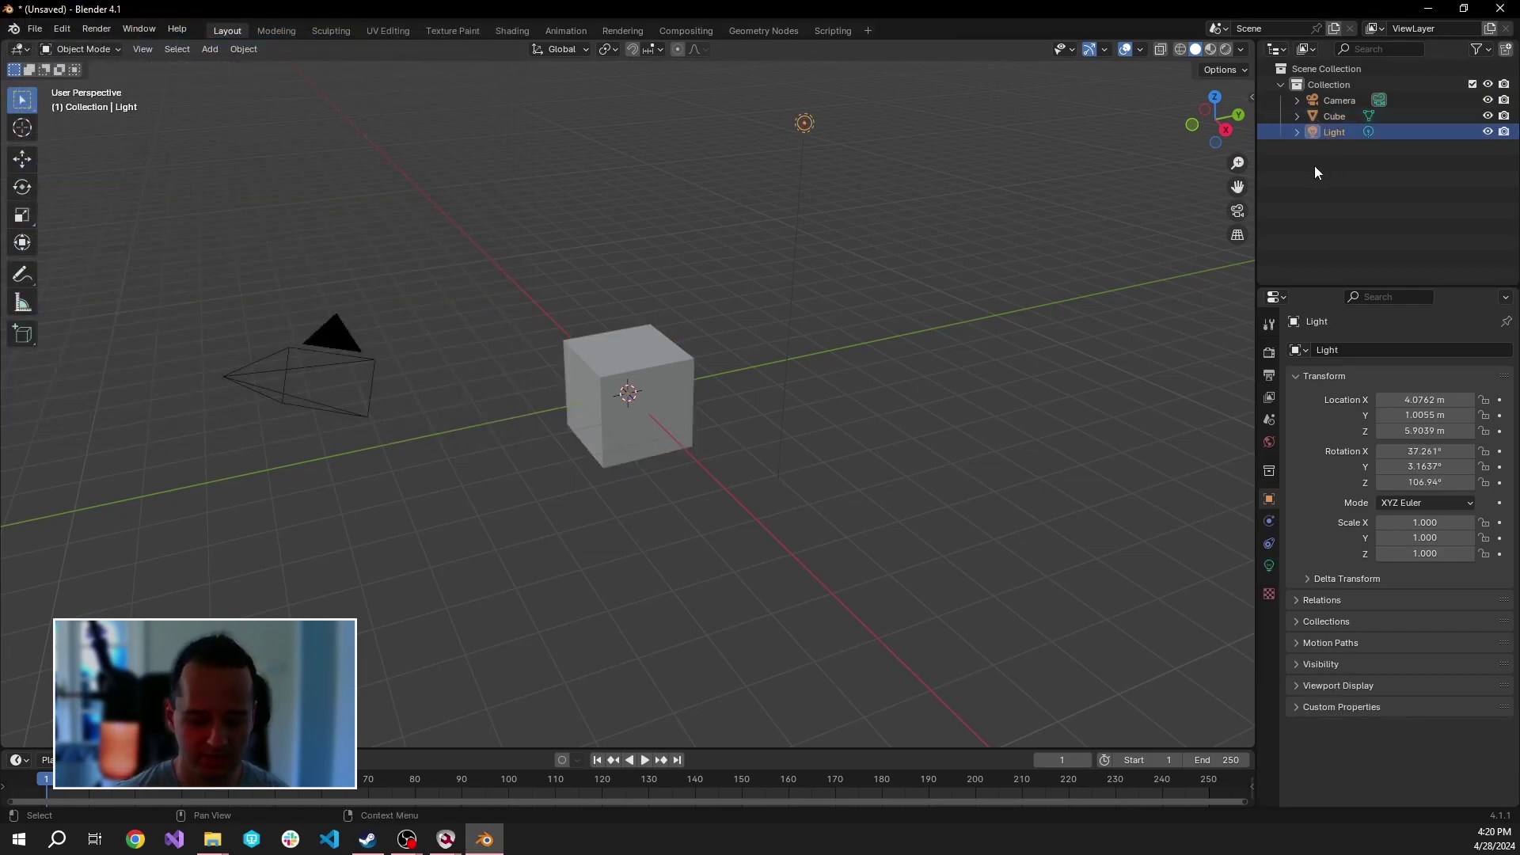
pyautogui.moveTo(1257, 163); pyautogui.dragTo(1189, 164)
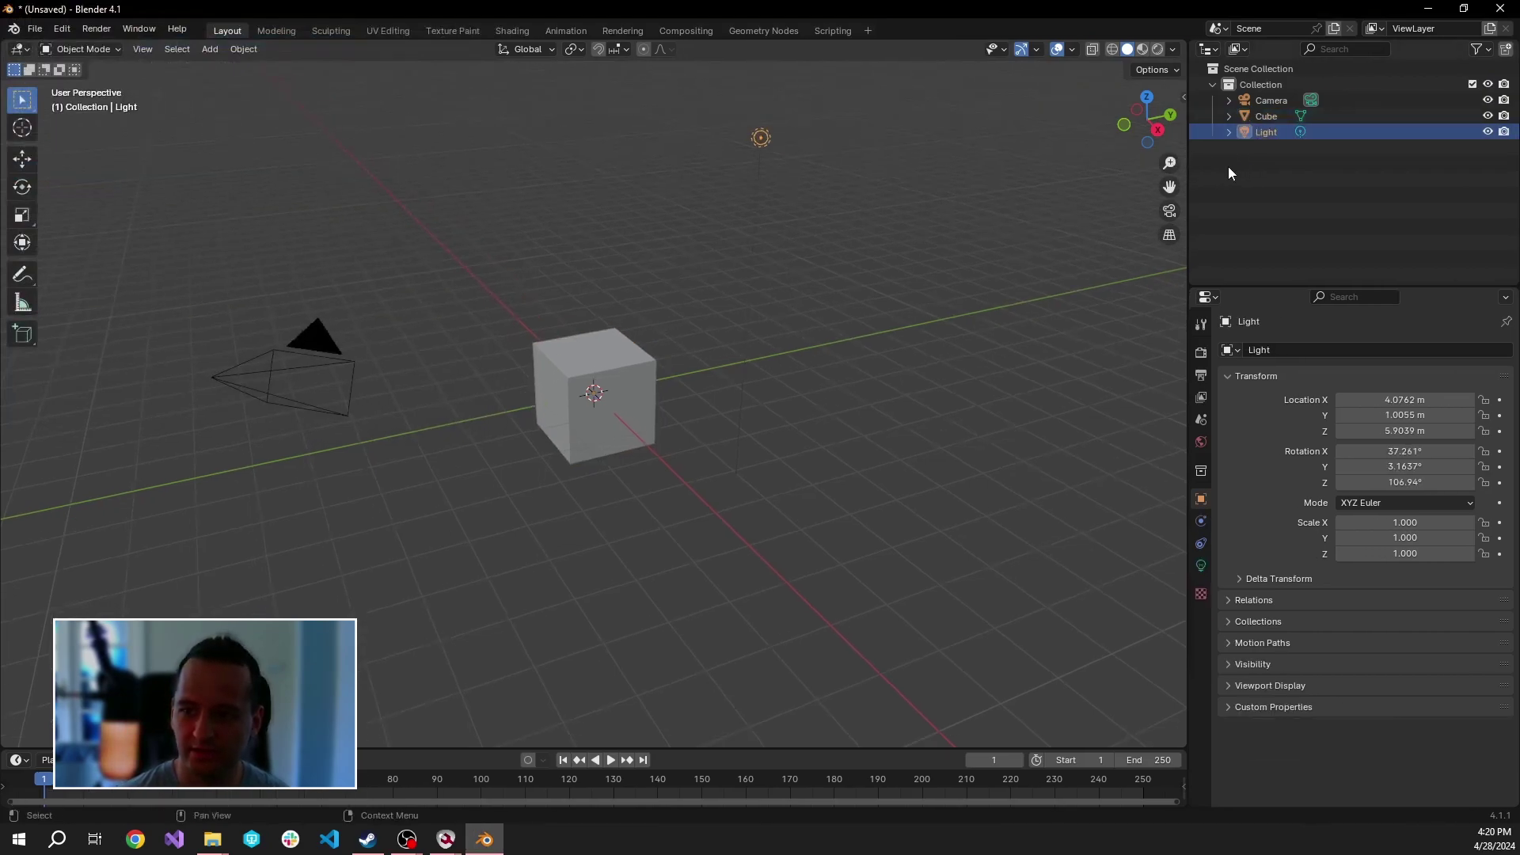
pyautogui.click(1257, 160)
pyautogui.press('a')
pyautogui.press('Delete')
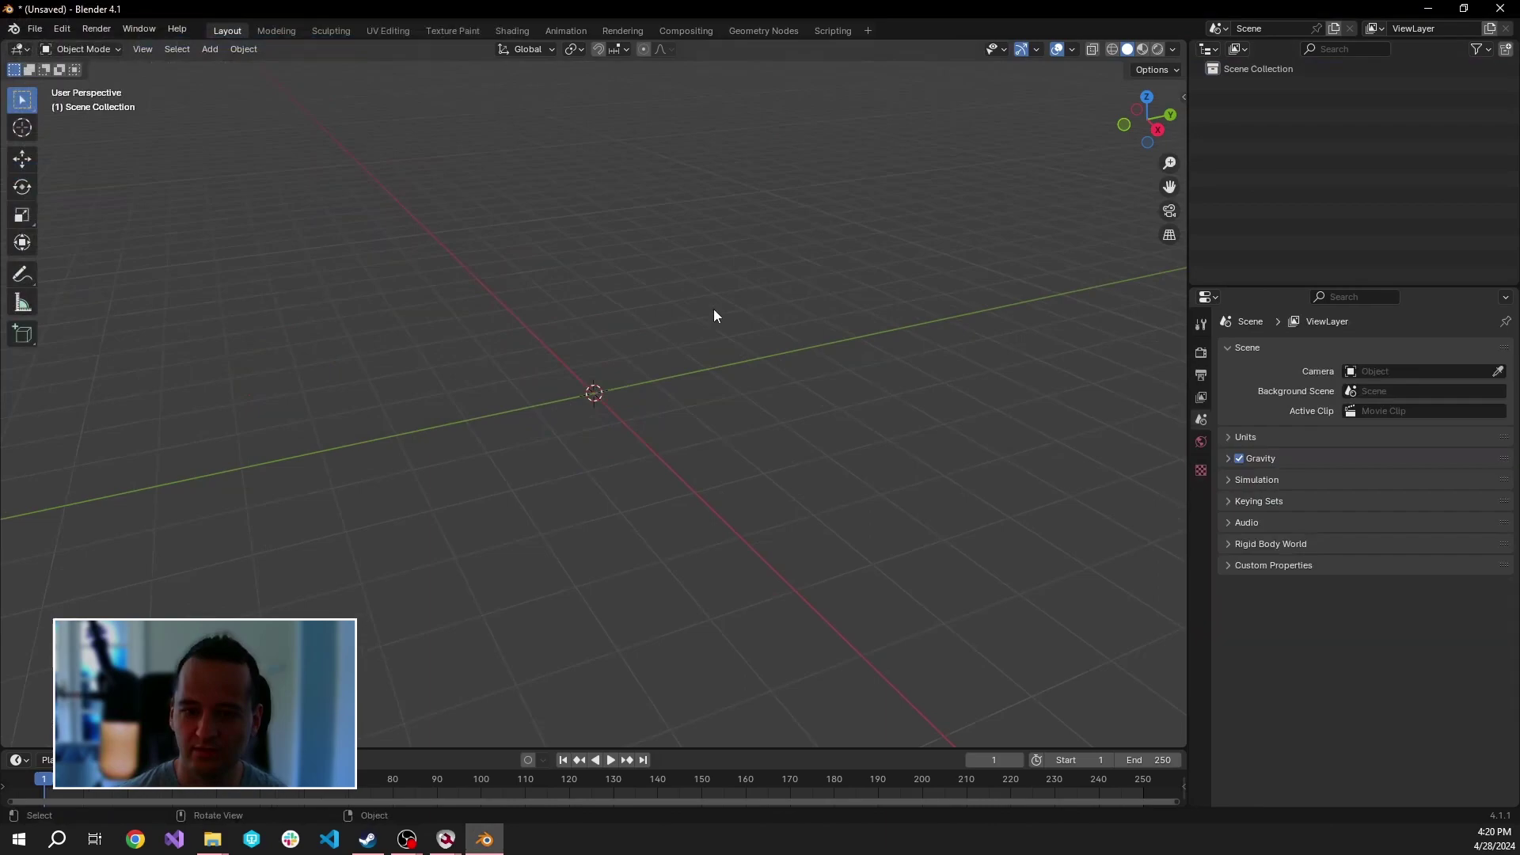
pyautogui.moveTo(714, 311); pyautogui.dragTo(697, 350, button='middle')
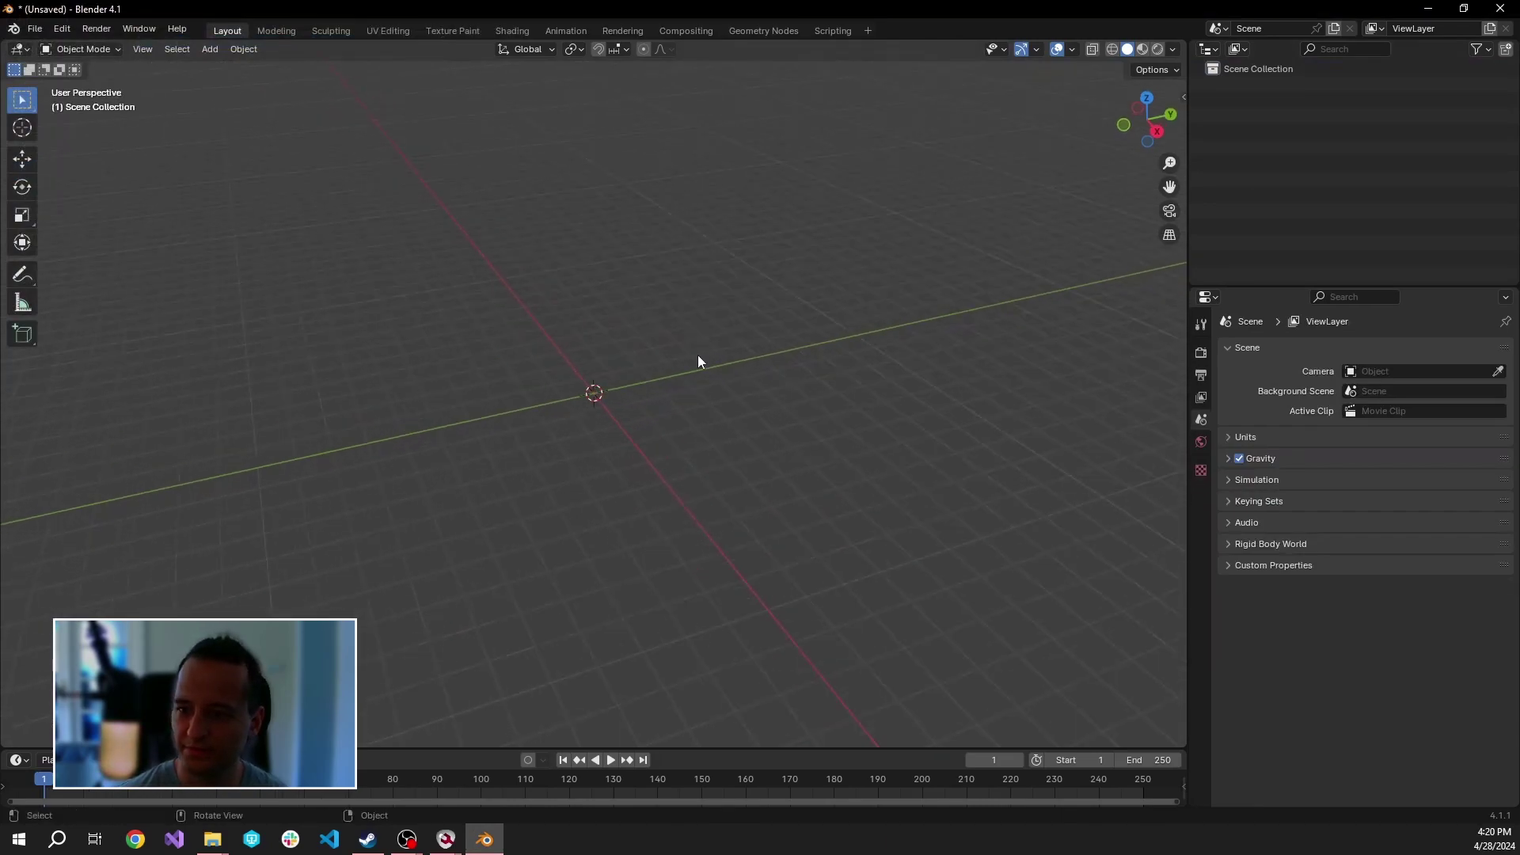
# Step: Import the .re animset file test.re from Z:\w3 workspace with the default import settings
pyautogui.rightClick(1297, 173)
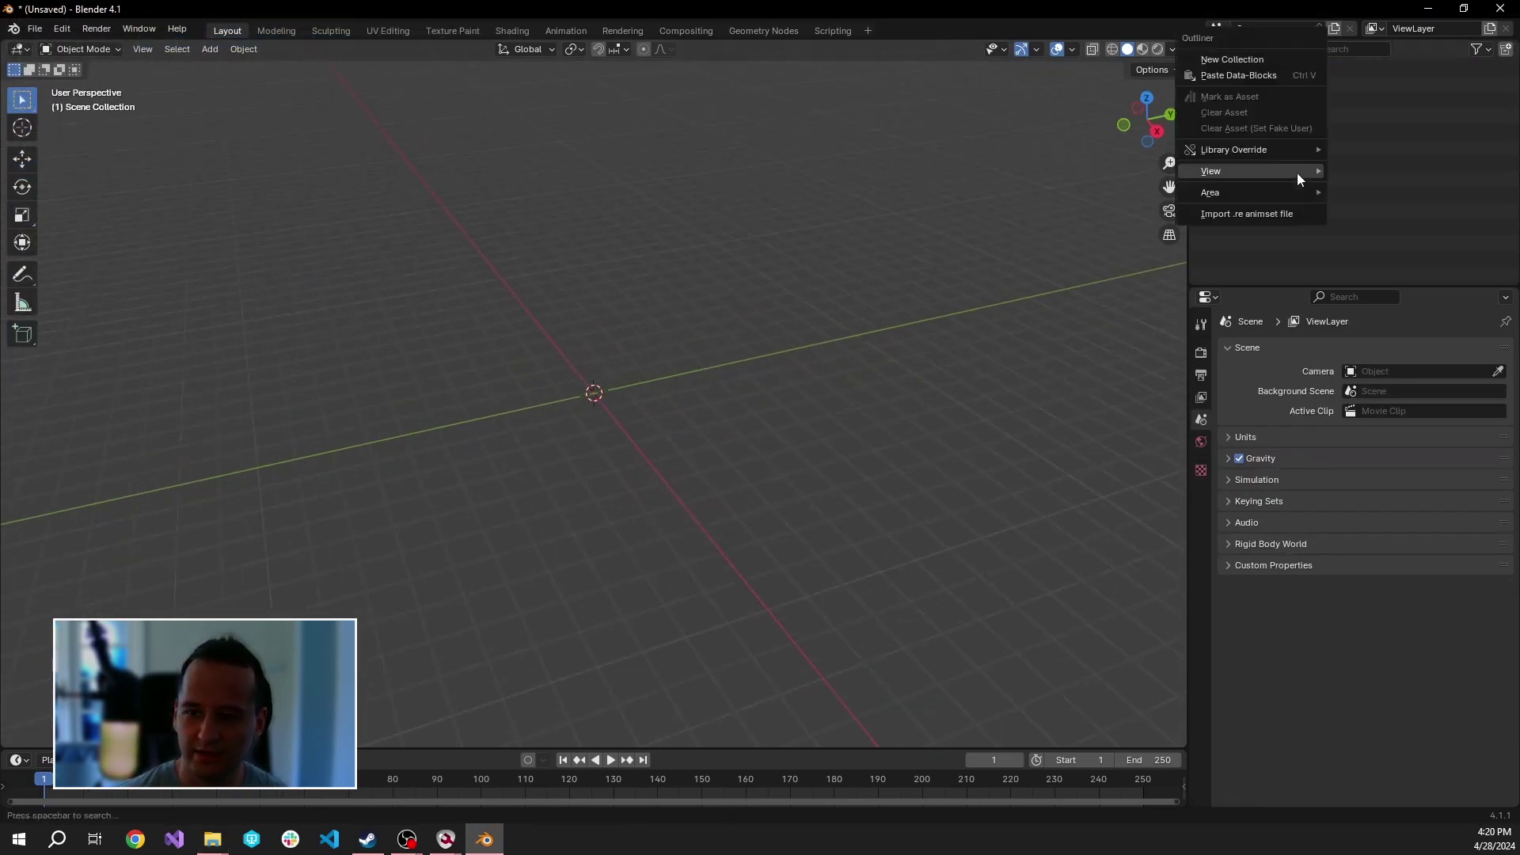
pyautogui.click(1268, 218)
pyautogui.click(808, 204)
pyautogui.write('Z:\\w3 workspace')
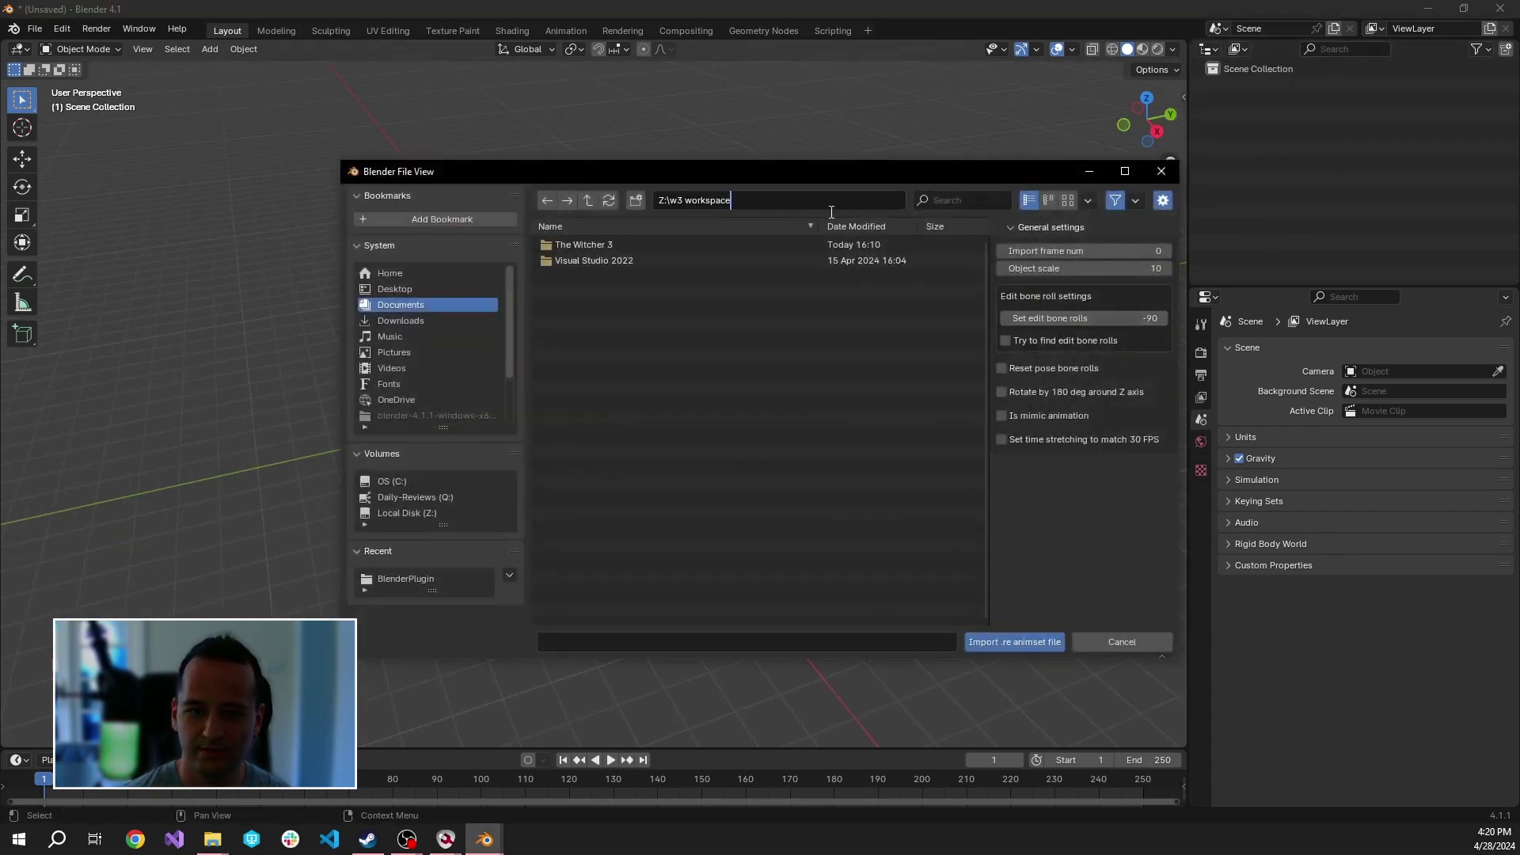
pyautogui.press('Return')
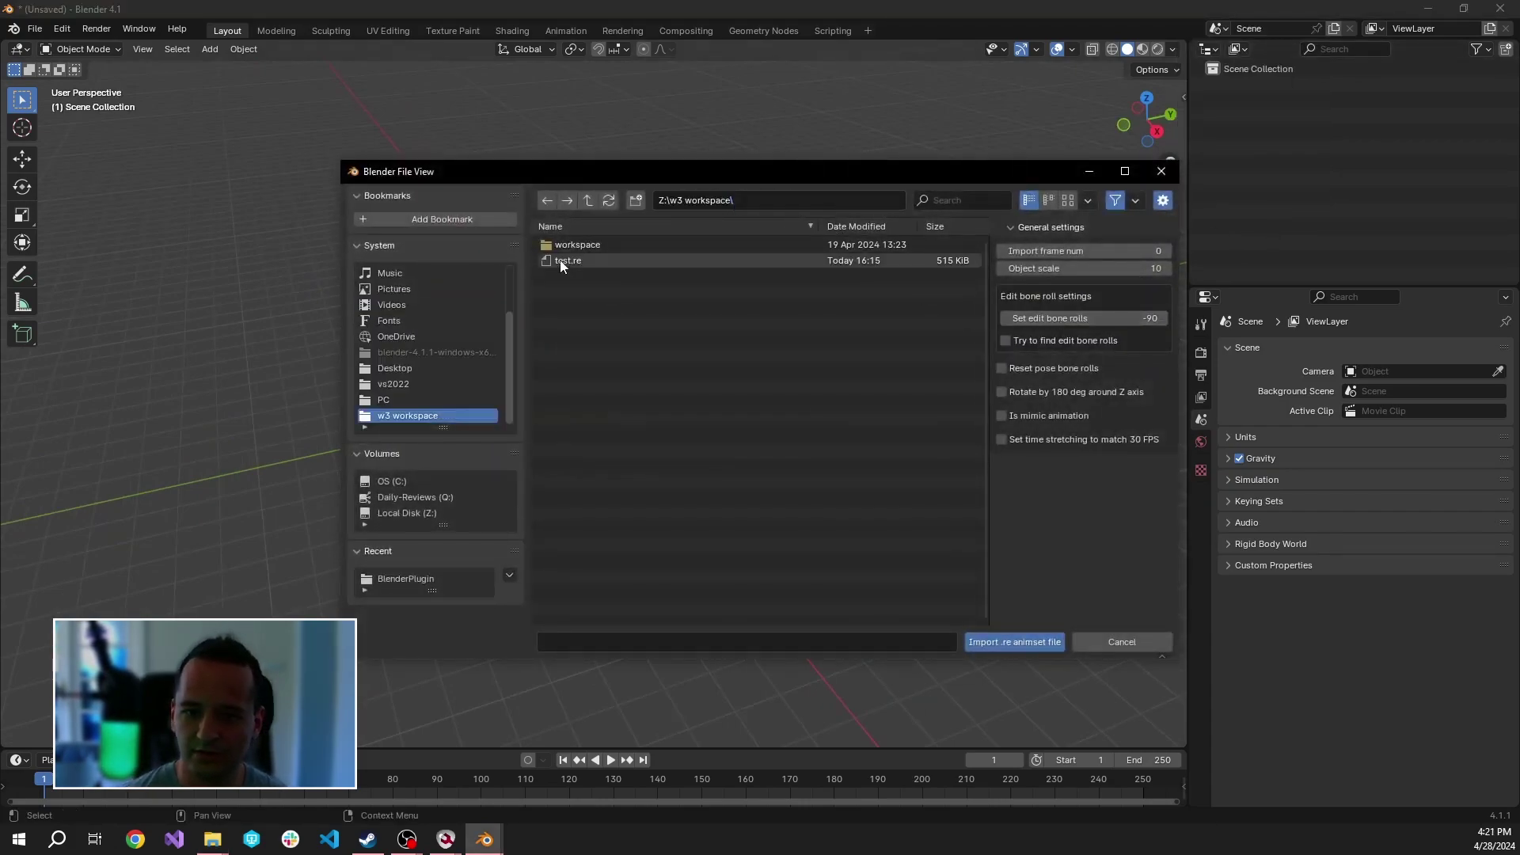
pyautogui.click(562, 261)
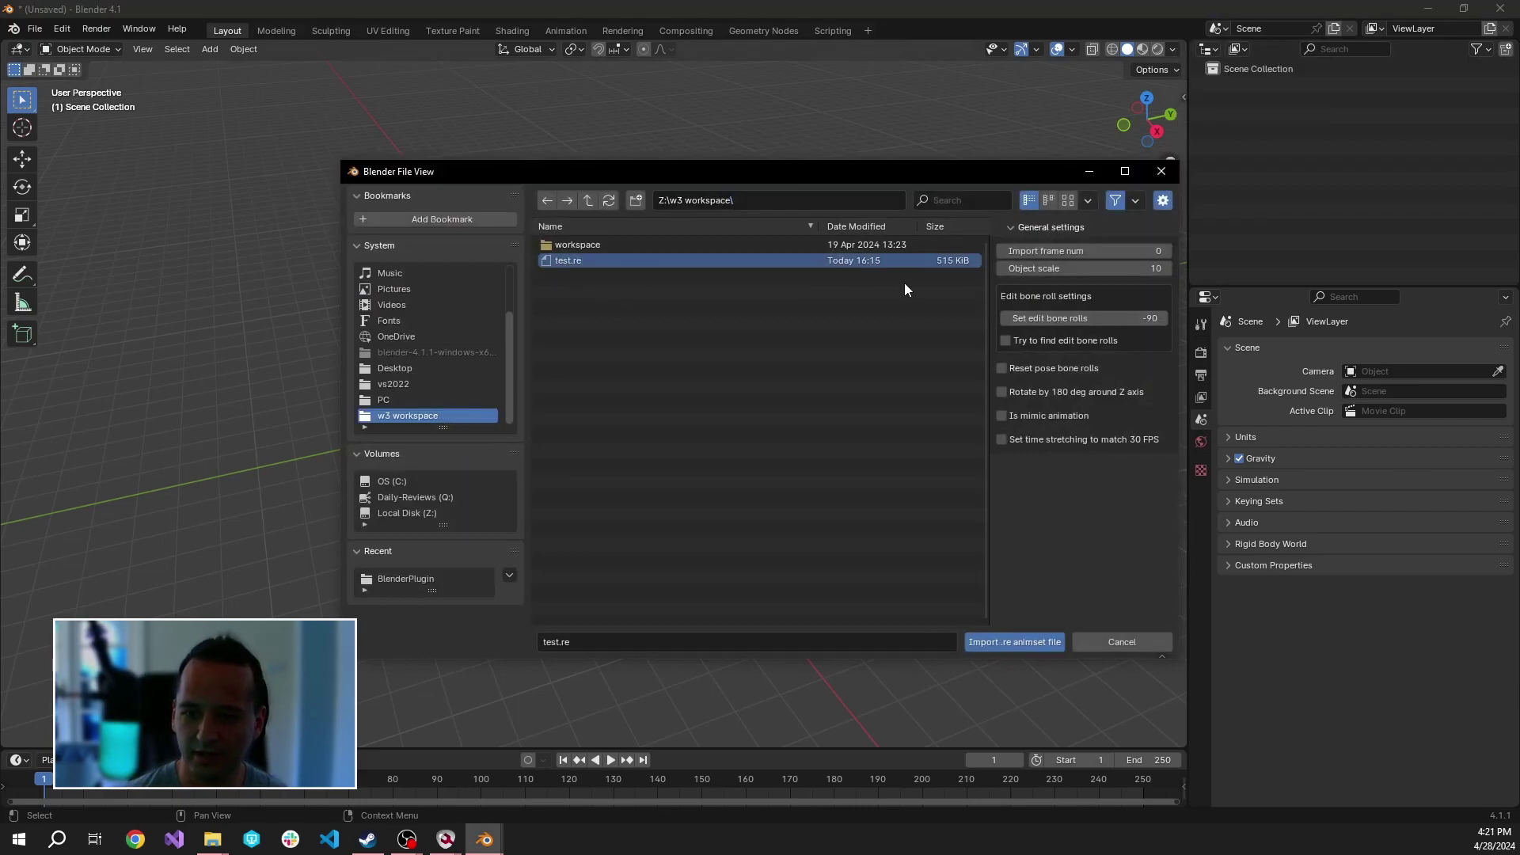
pyautogui.doubleClick(586, 265)
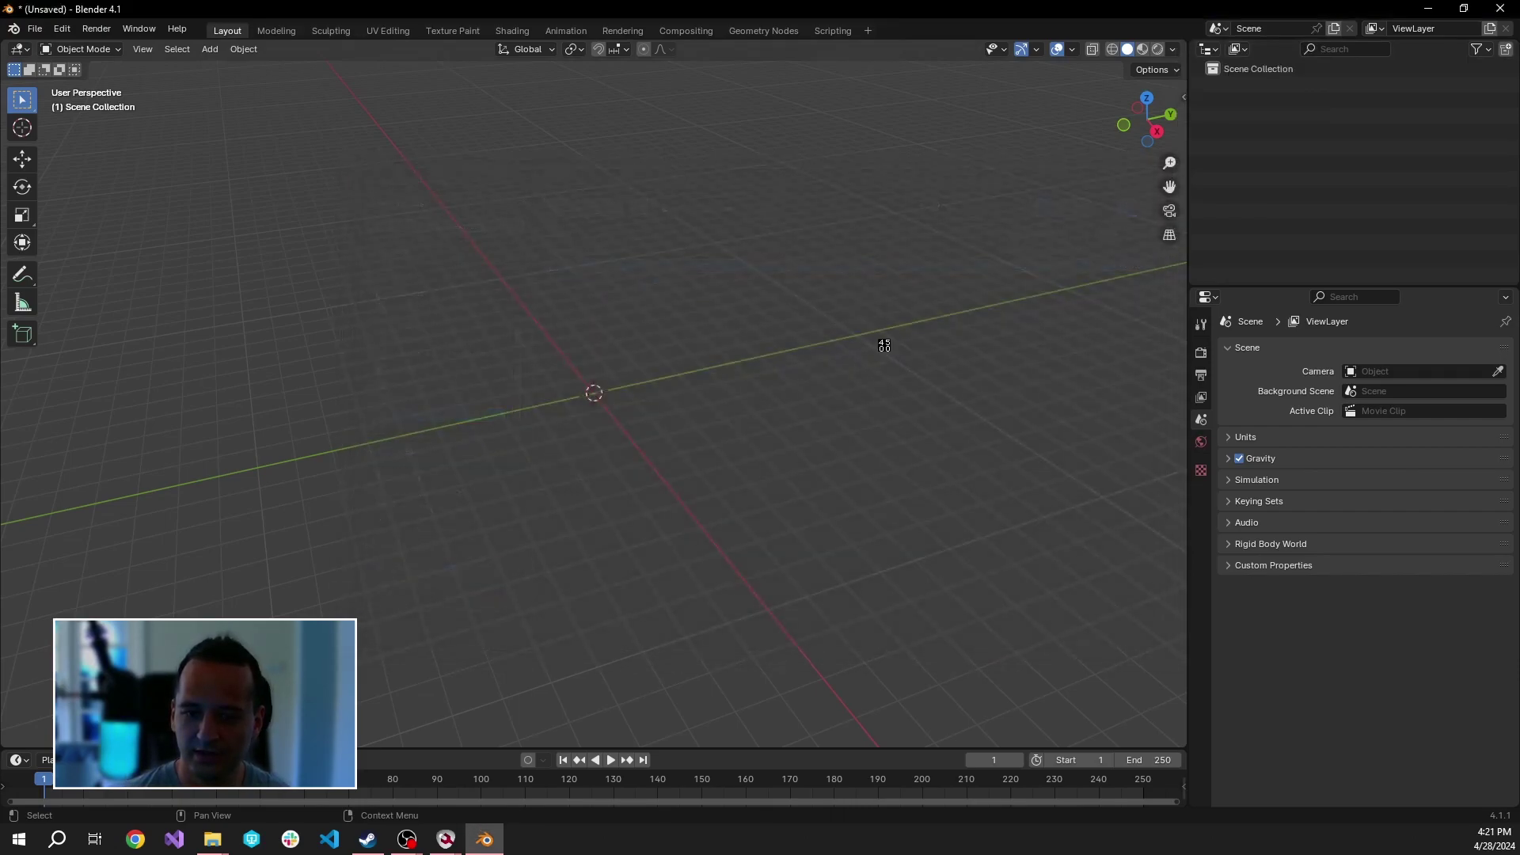
# Step: Play back the imported animation and examine the skeleton's motion in the viewport
pyautogui.scroll(-10, 835, 348)
pyautogui.scroll(7, 780, 354)
pyautogui.moveTo(843, 349); pyautogui.dragTo(743, 405, button='middle')
pyautogui.press('space')
pyautogui.press('space')
pyautogui.scroll(5, 756, 409)
pyautogui.scroll(-3, 681, 407)
pyautogui.press('space')
pyautogui.press('space')
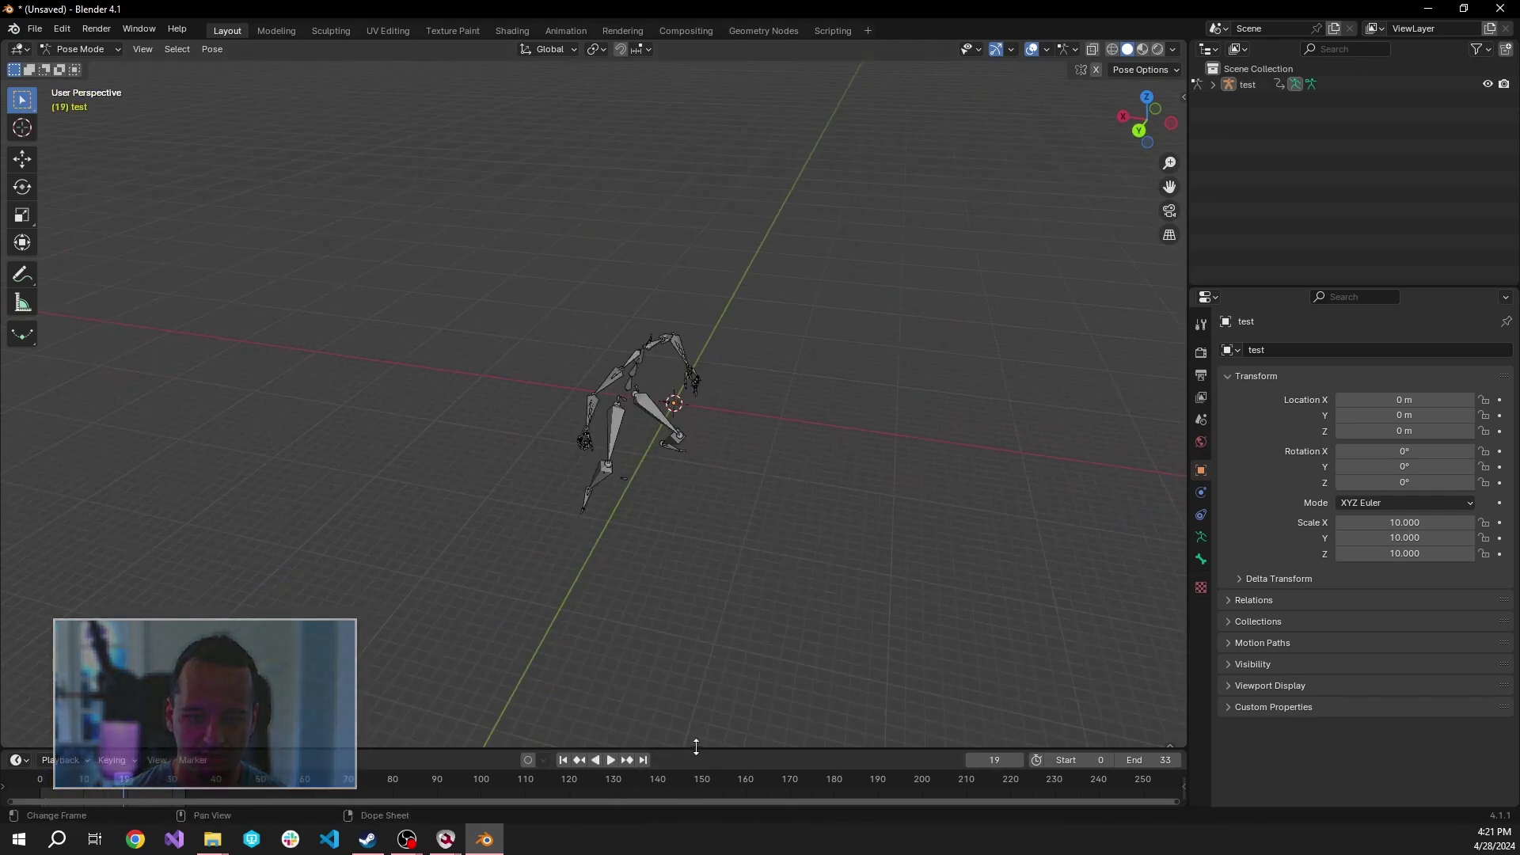
# Step: Enlarge the Timeline area upward and play the skeleton's animation again from another angle
pyautogui.moveTo(696, 749); pyautogui.dragTo(688, 572)
pyautogui.press('space')
pyautogui.moveTo(532, 396); pyautogui.dragTo(777, 356, button='middle')
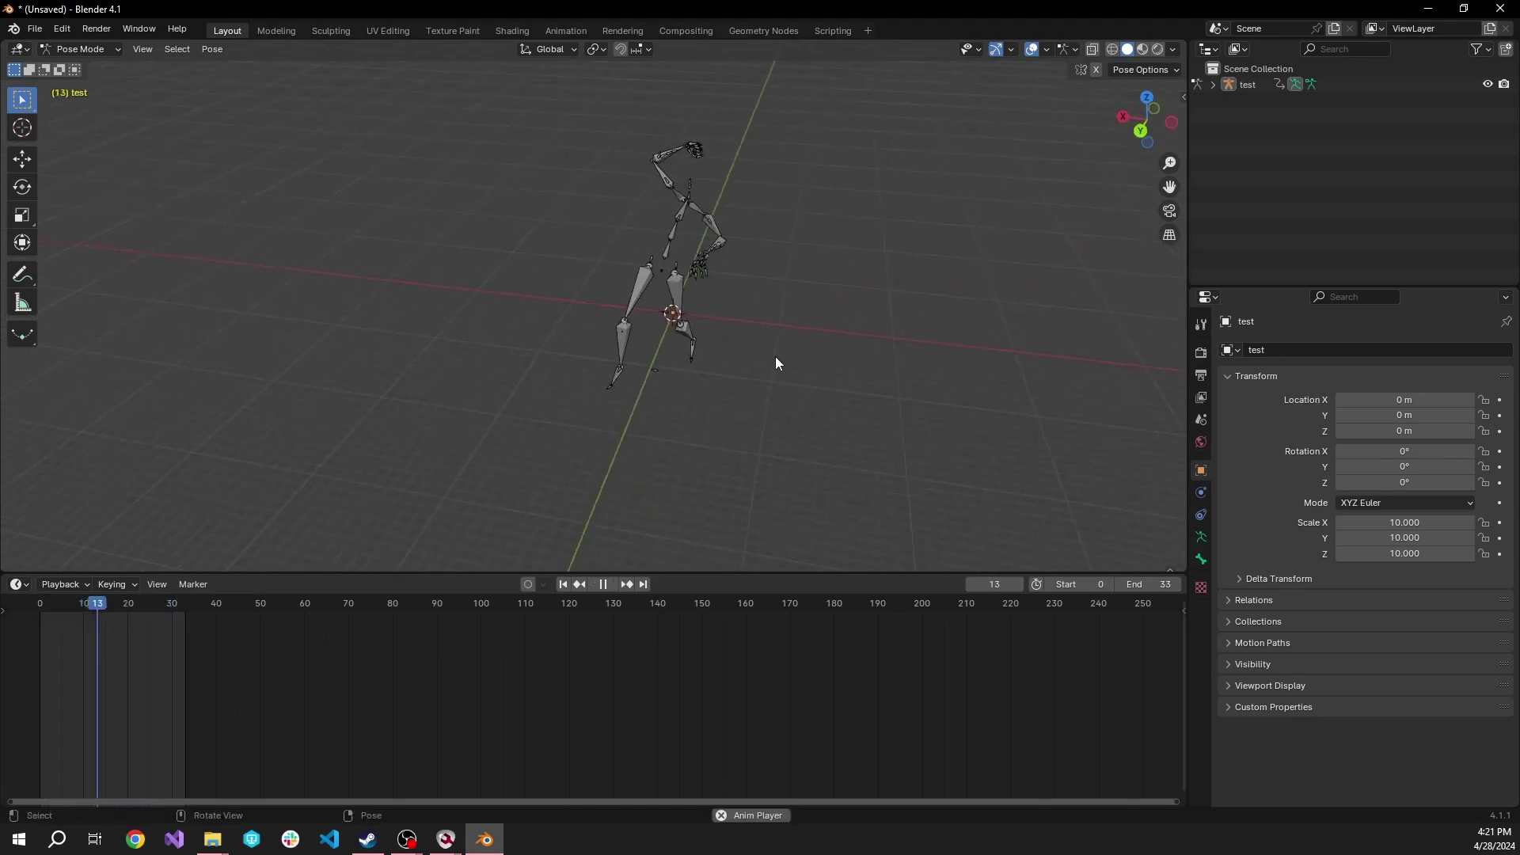
pyautogui.press('space')
pyautogui.press('space')
pyautogui.press('space')
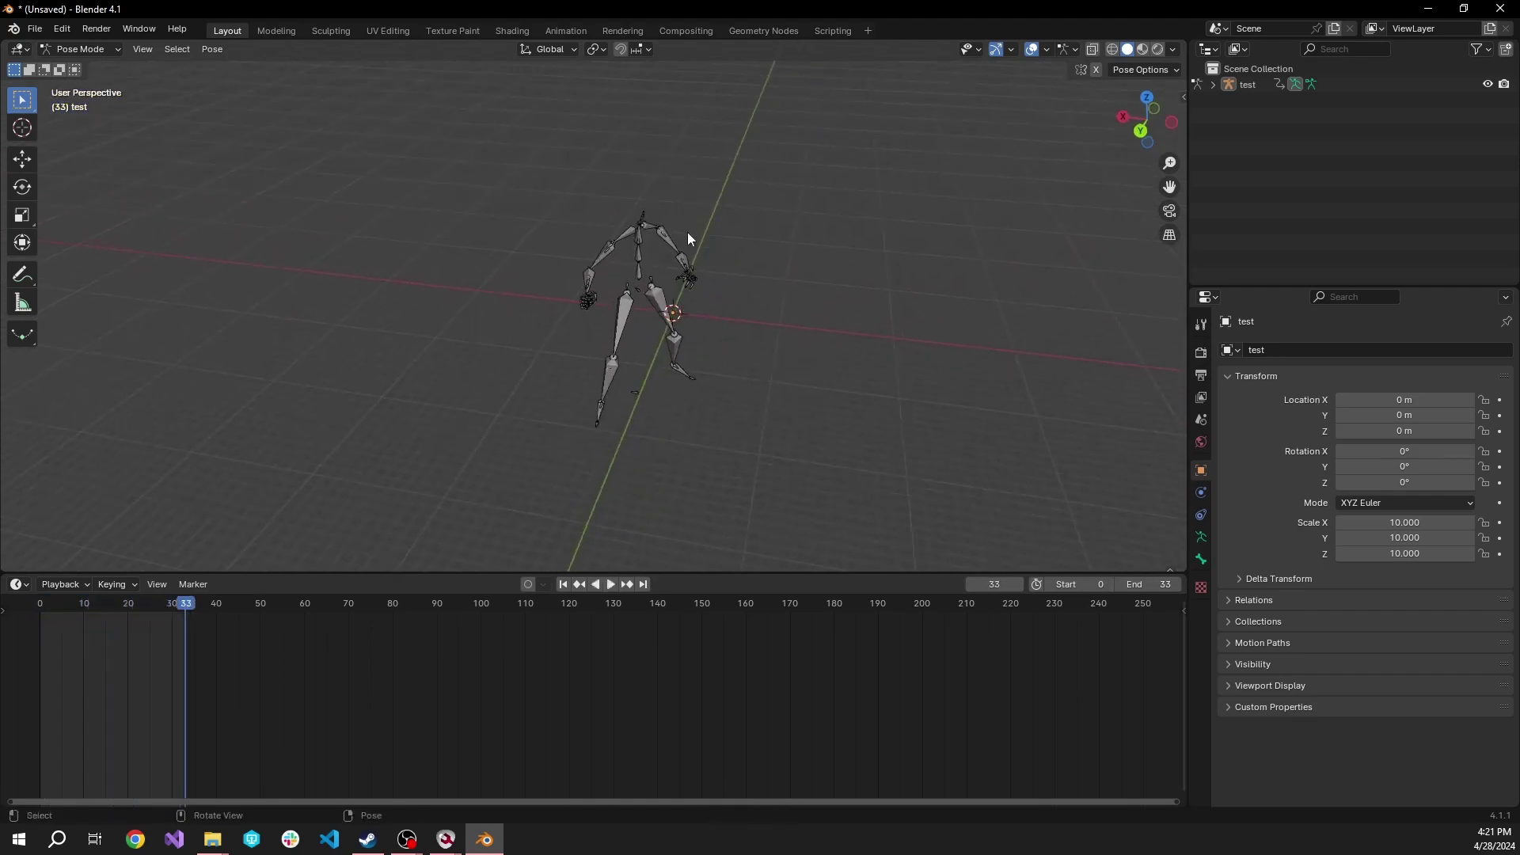
# Step: Select the torso2 bone of the test armature and check the armature's interaction mode
pyautogui.click(637, 257)
pyautogui.click(82, 49)
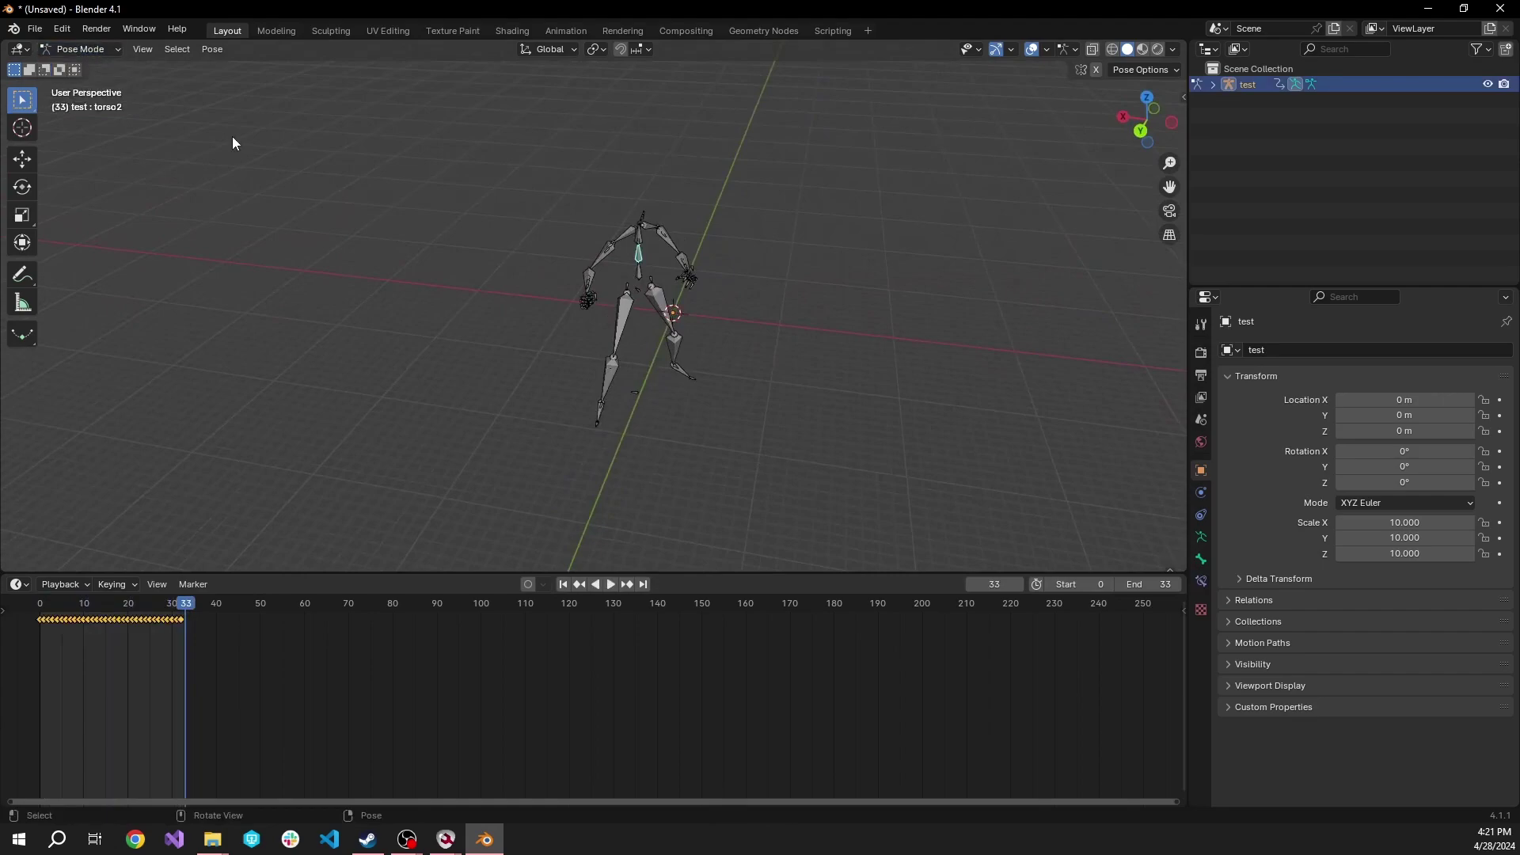
# Step: Select the r_thigh and l_thigh bones of the test armature and delete all their keyframes
pyautogui.click(625, 332)
pyautogui.press('space')
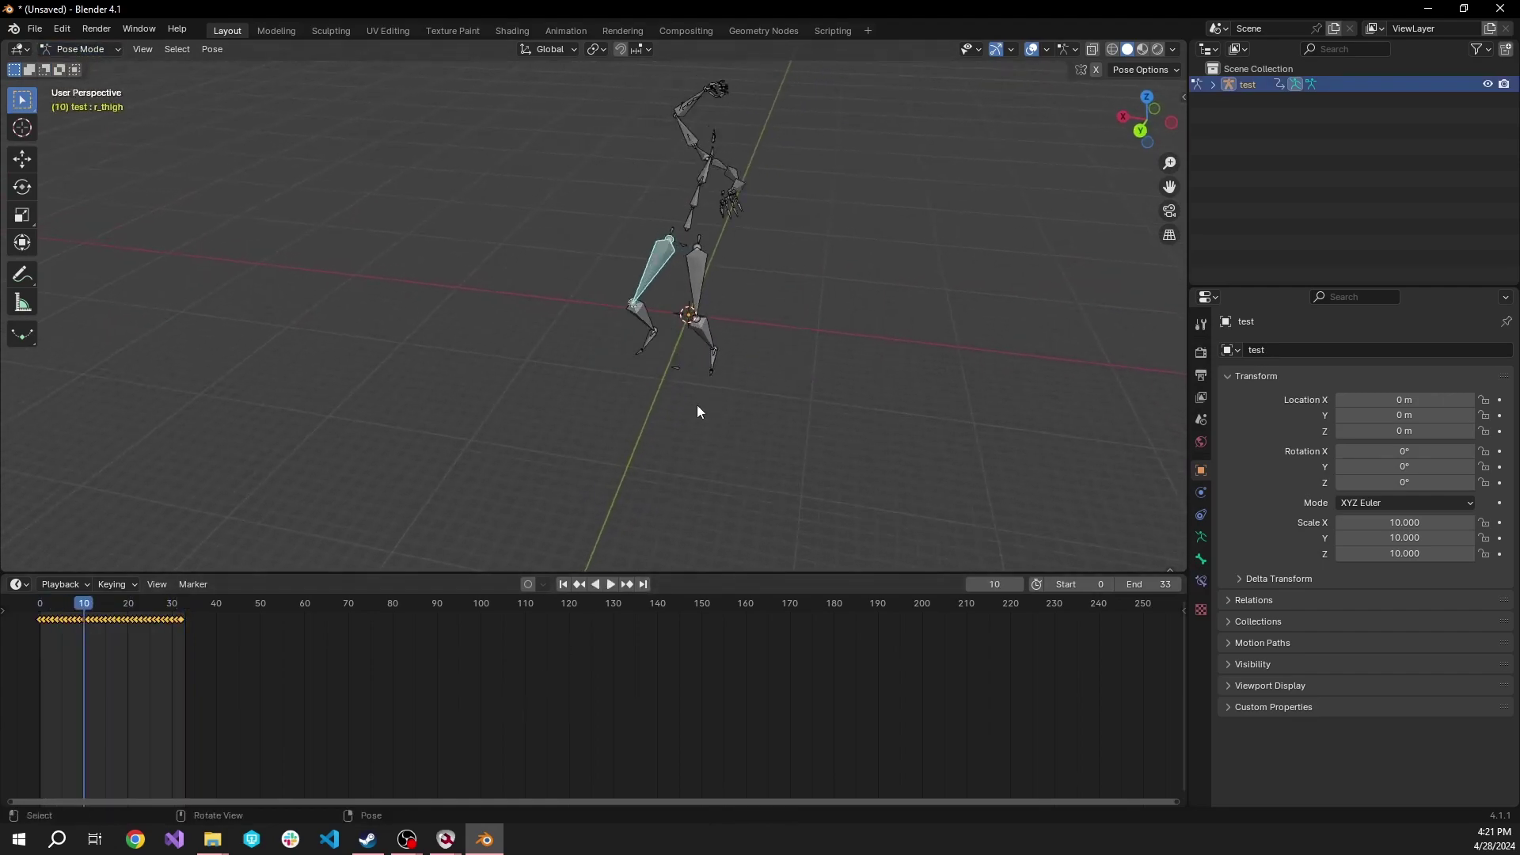
pyautogui.moveTo(864, 414); pyautogui.dragTo(870, 418, button='middle')
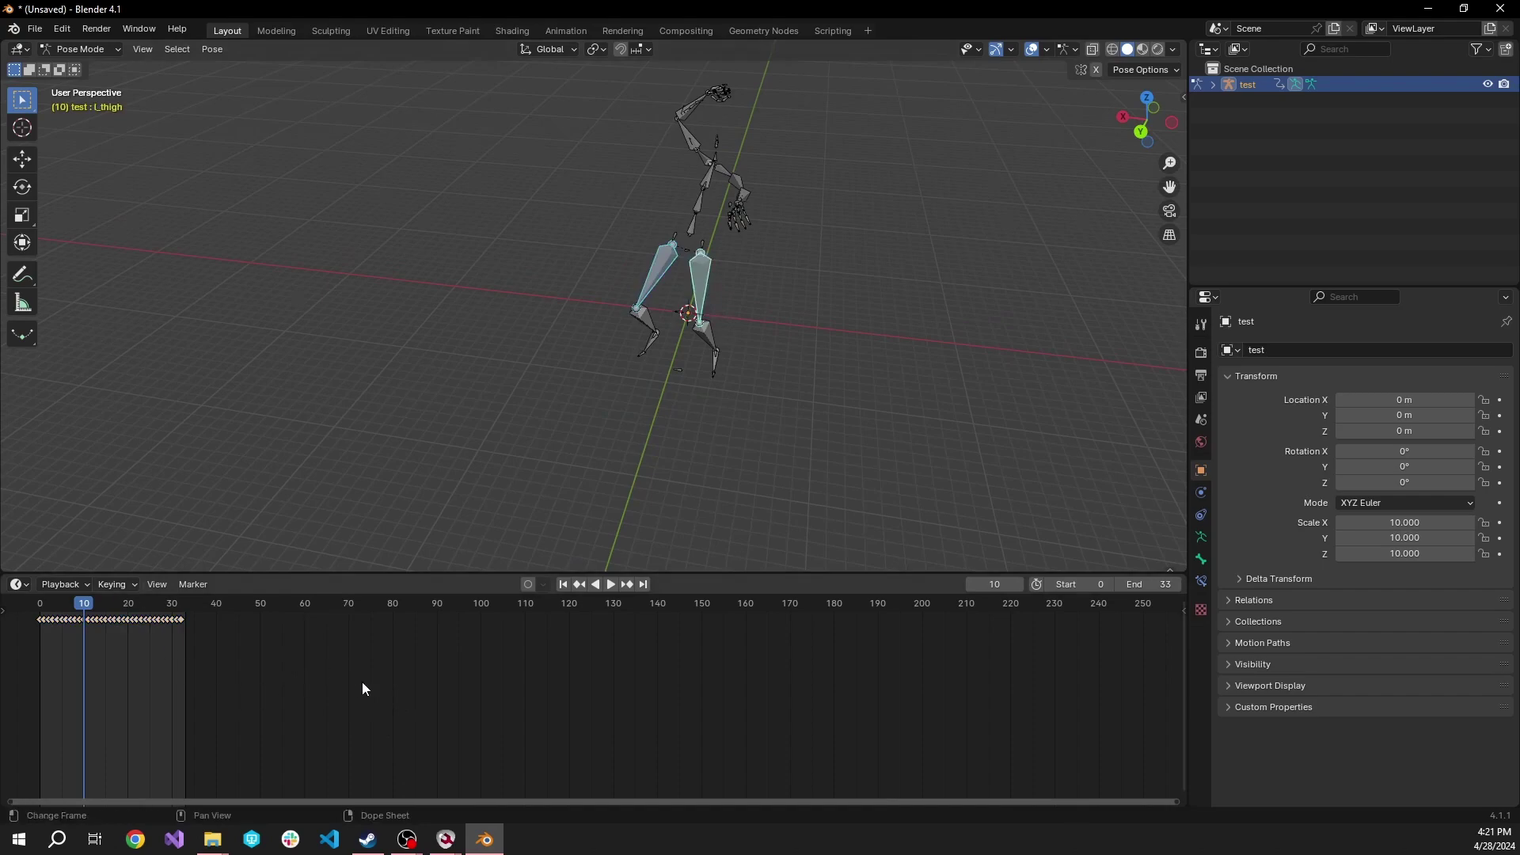
pyautogui.press('x')
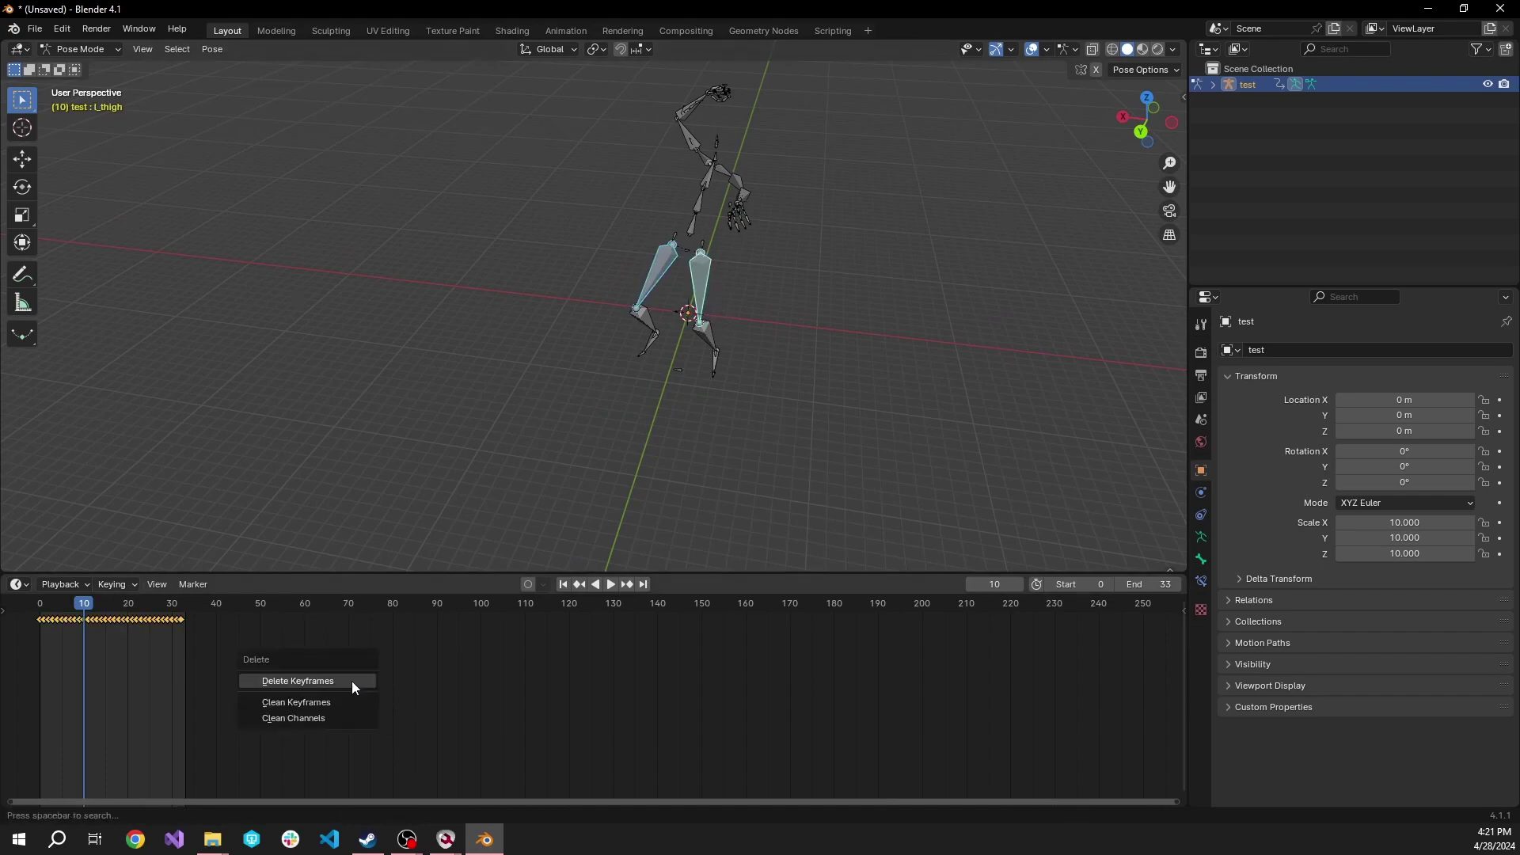
pyautogui.click(295, 682)
# Step: Play the animation and examine how the legs move without the thigh keyframes
pyautogui.click(891, 341)
pyautogui.press('space')
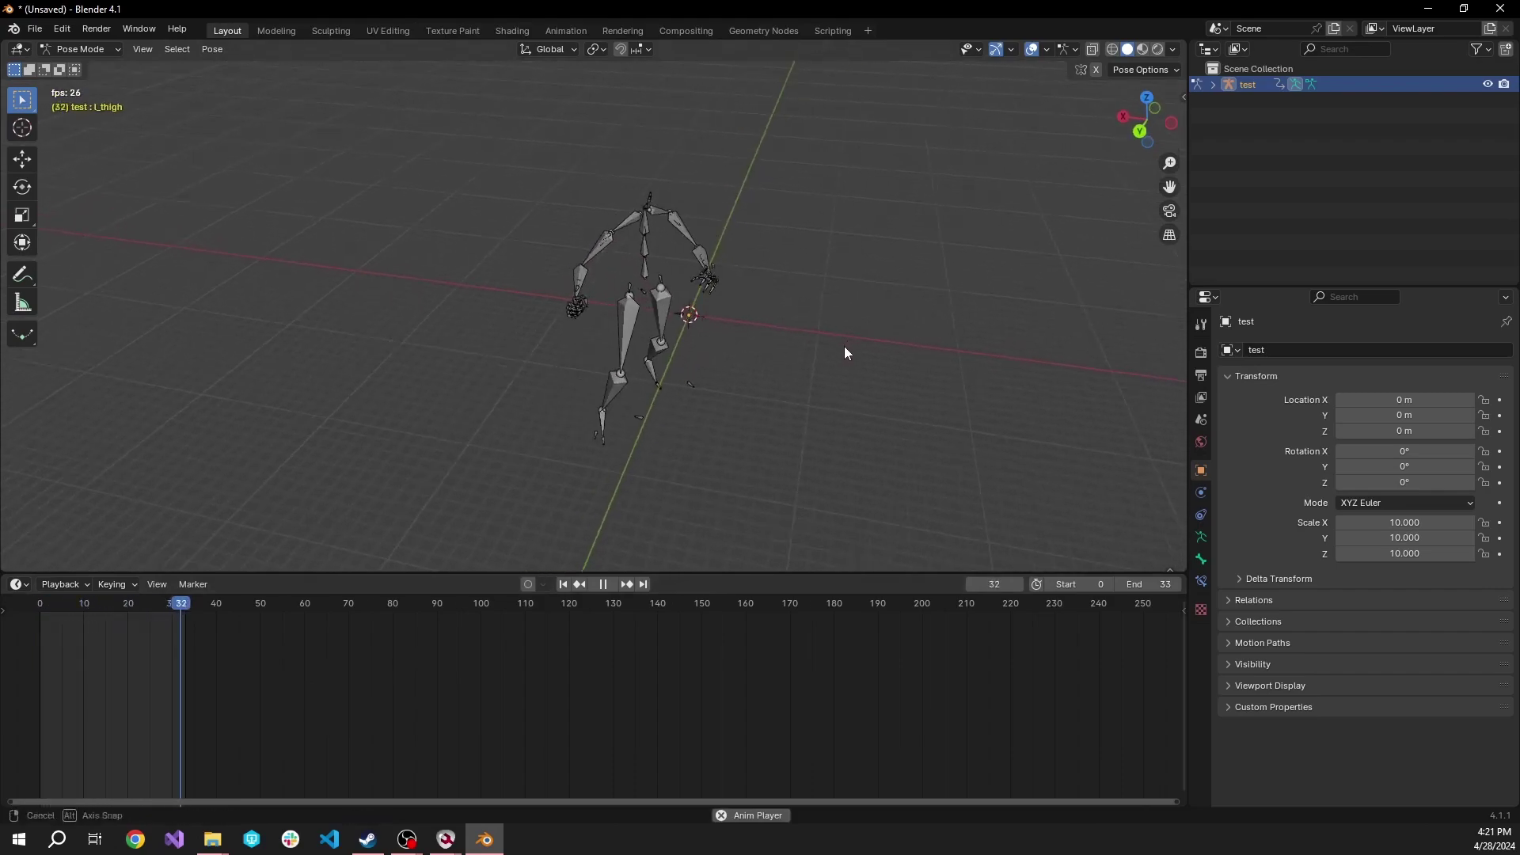
pyautogui.moveTo(701, 373); pyautogui.dragTo(747, 367, button='middle')
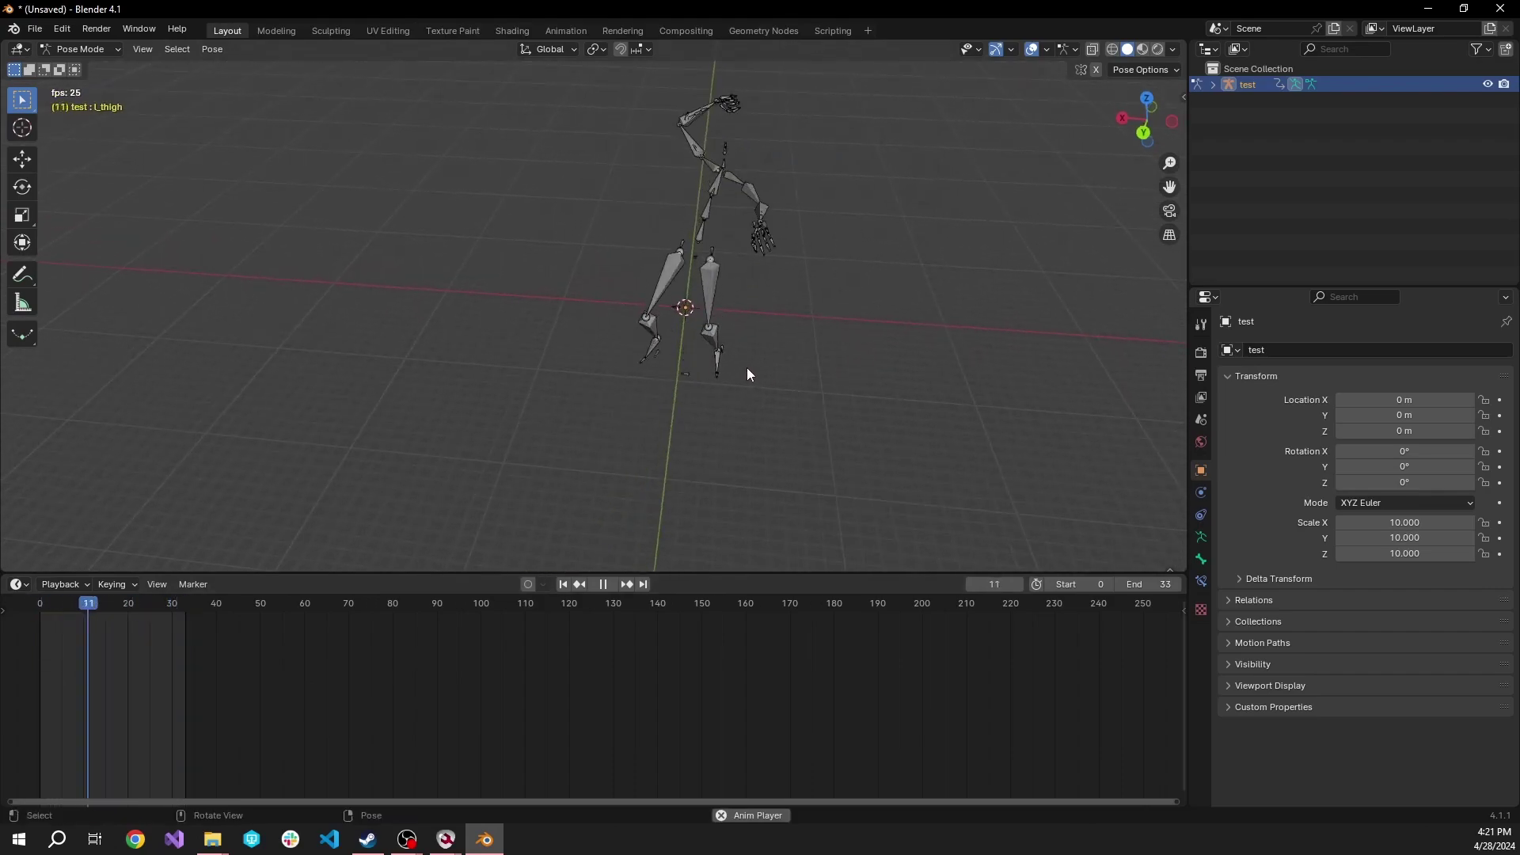
pyautogui.press('space')
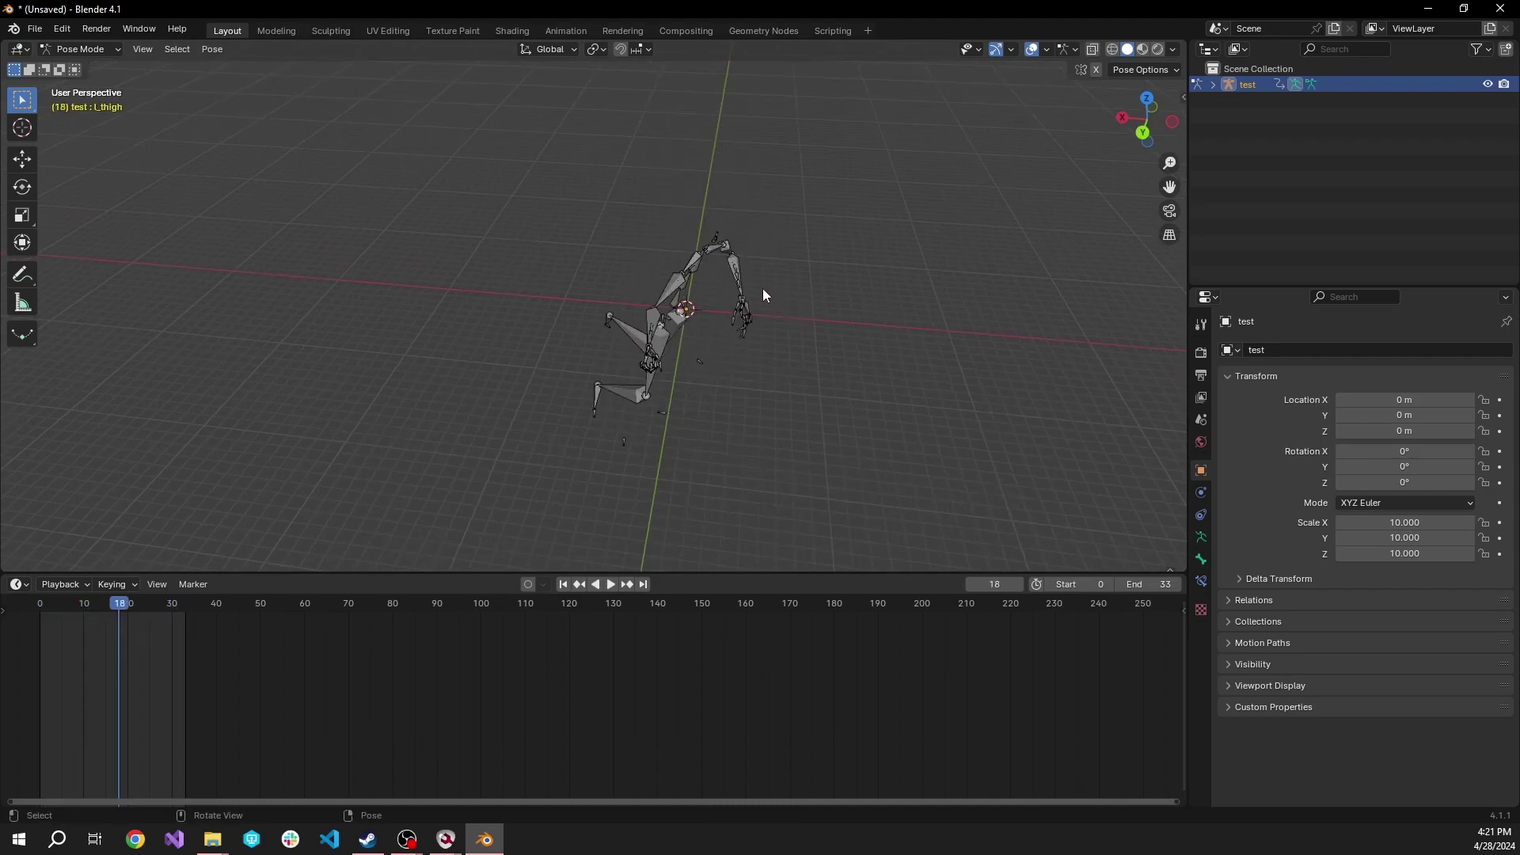
# Step: Select the l_forearm bone and delete all its keyframes
pyautogui.scroll(3, 760, 290)
pyautogui.moveTo(760, 290); pyautogui.dragTo(547, 298, button='middle')
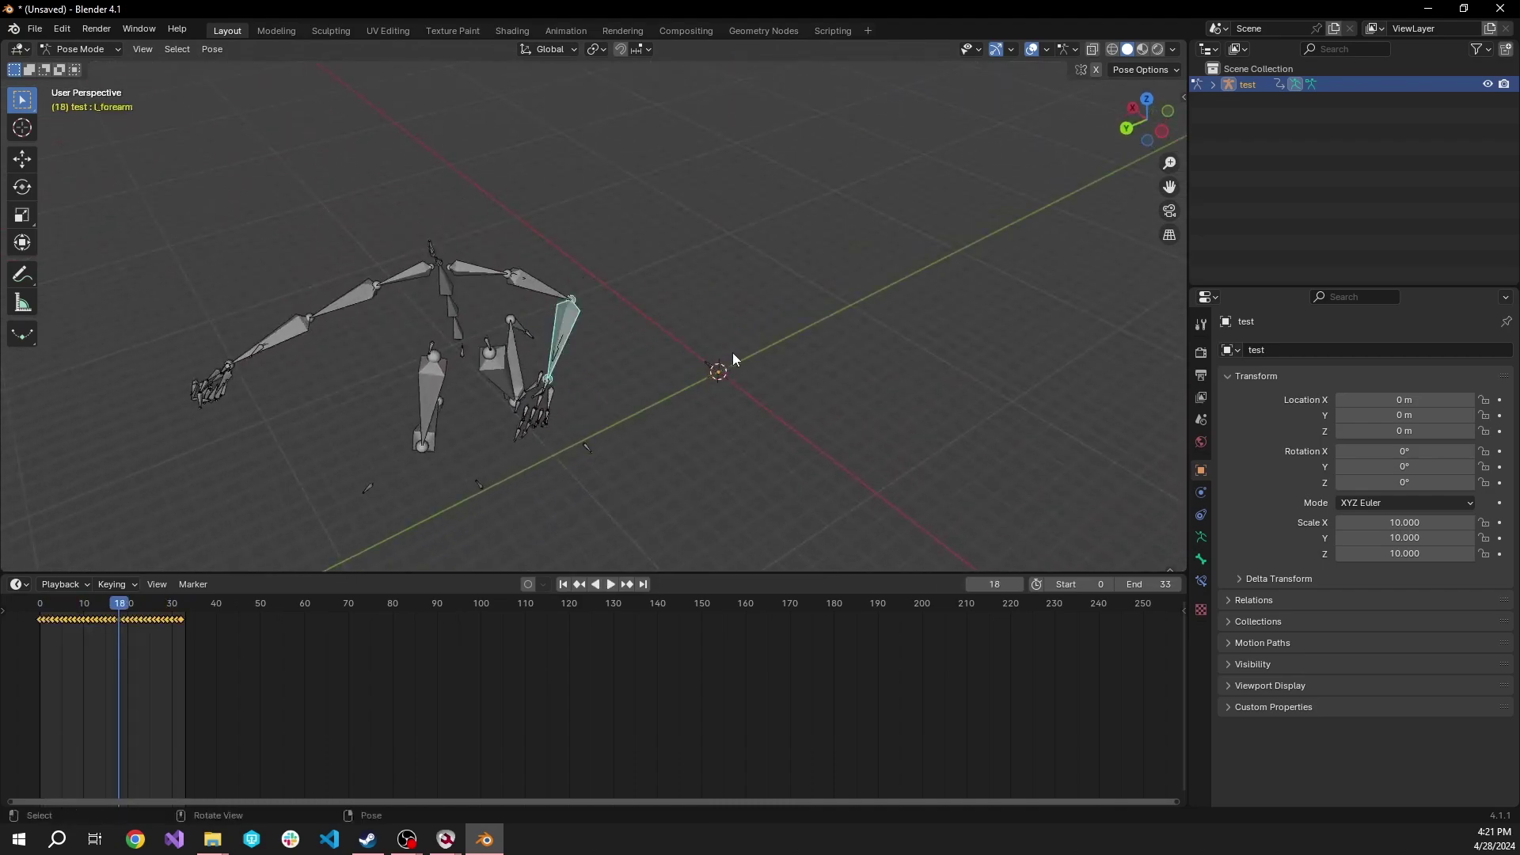
pyautogui.scroll(-2, 733, 360)
pyautogui.press('x')
pyautogui.click(587, 678)
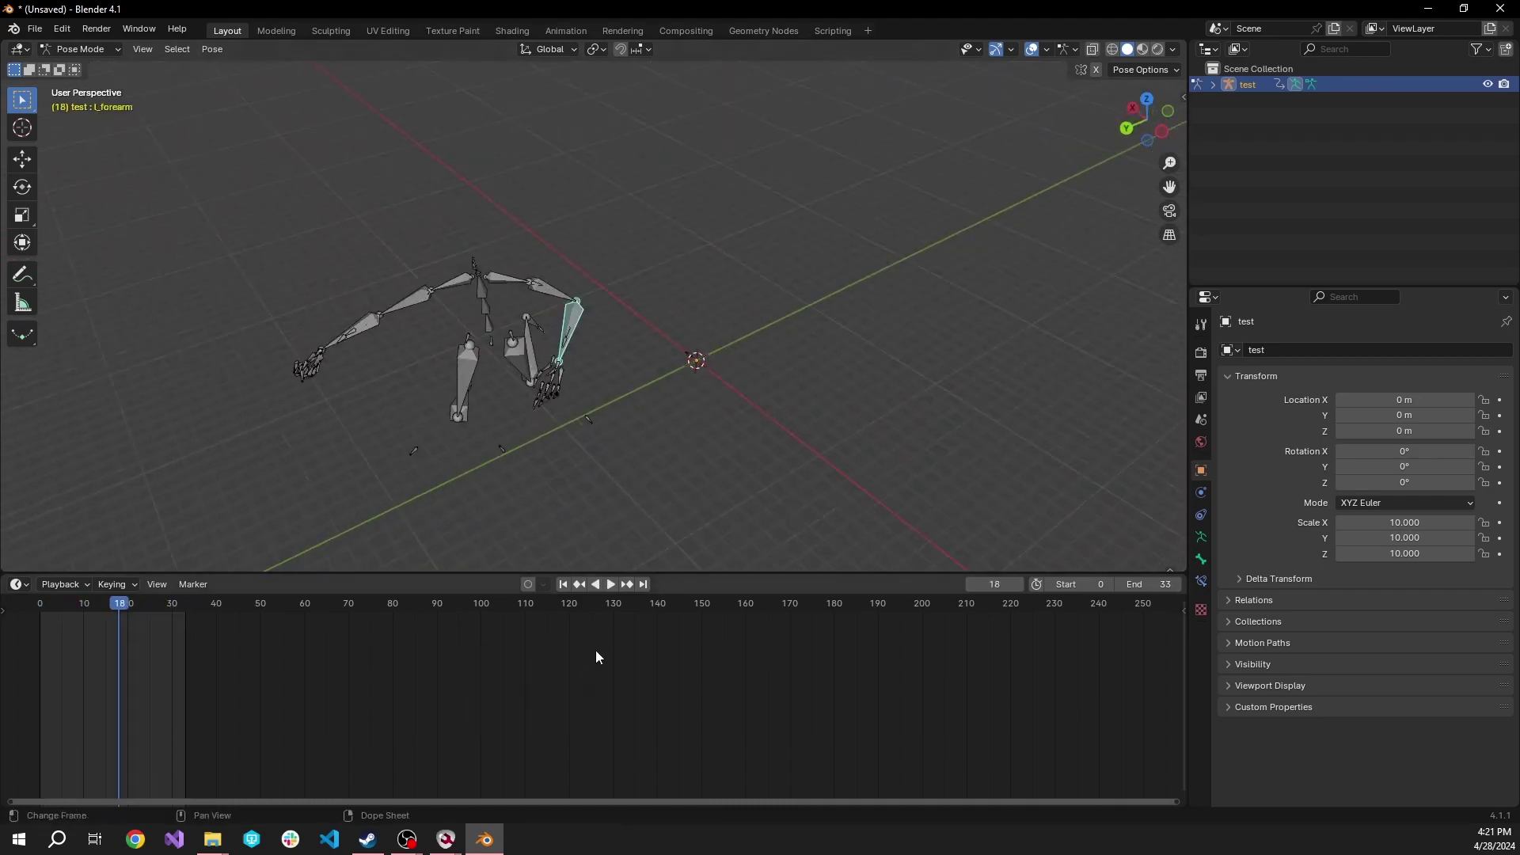
# Step: Go to frame 0 and rotate the l_forearm bone into a new starting pose
pyautogui.moveTo(115, 606); pyautogui.dragTo(39, 610)
pyautogui.moveTo(1013, 308); pyautogui.dragTo(1065, 289, button='middle')
pyautogui.press('r')
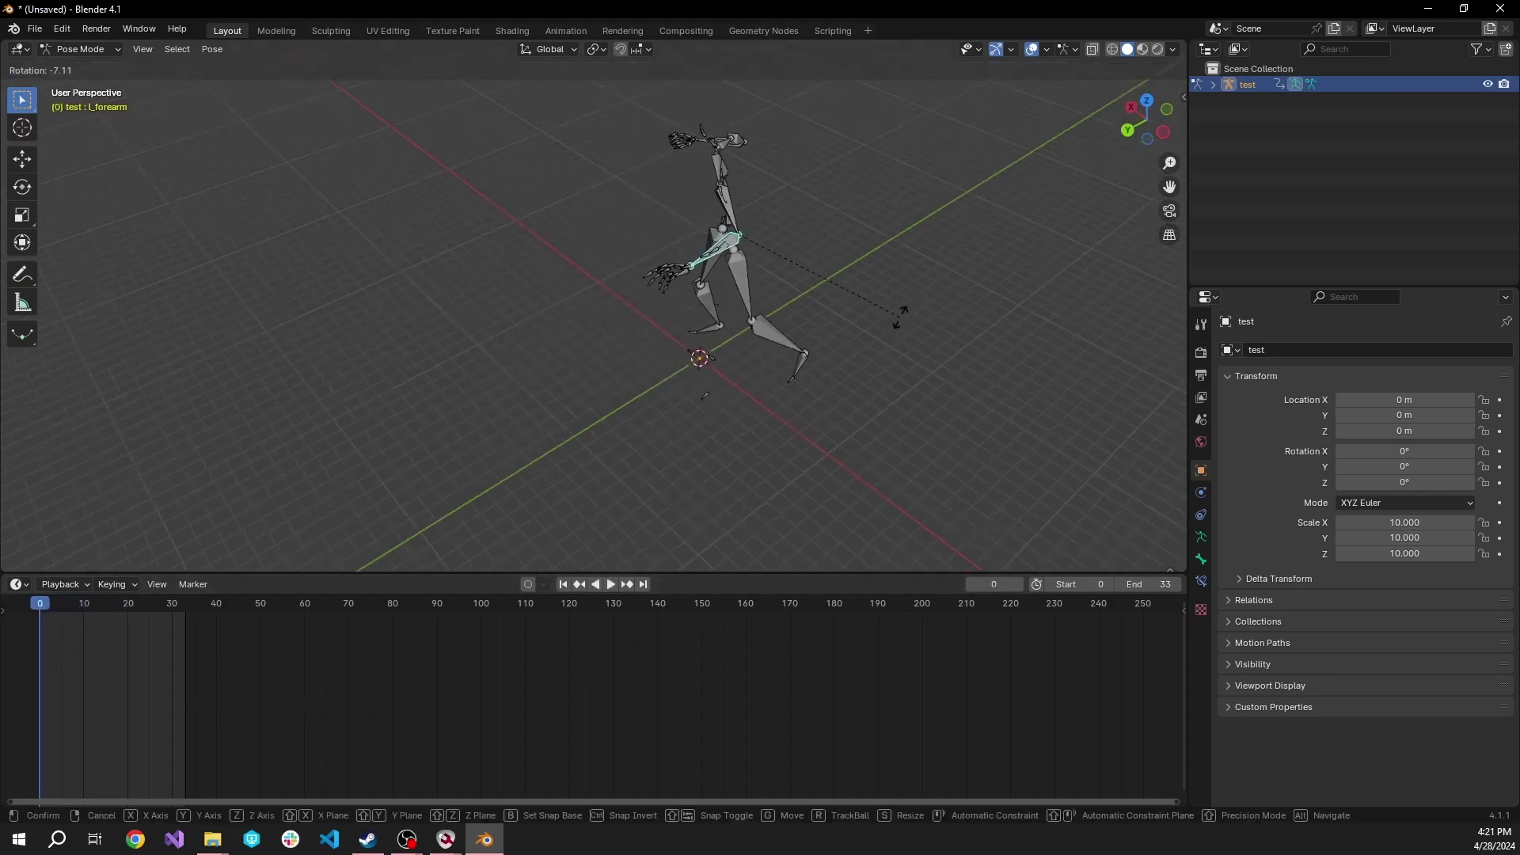
pyautogui.click(911, 304)
pyautogui.moveTo(907, 333); pyautogui.dragTo(839, 380, button='middle')
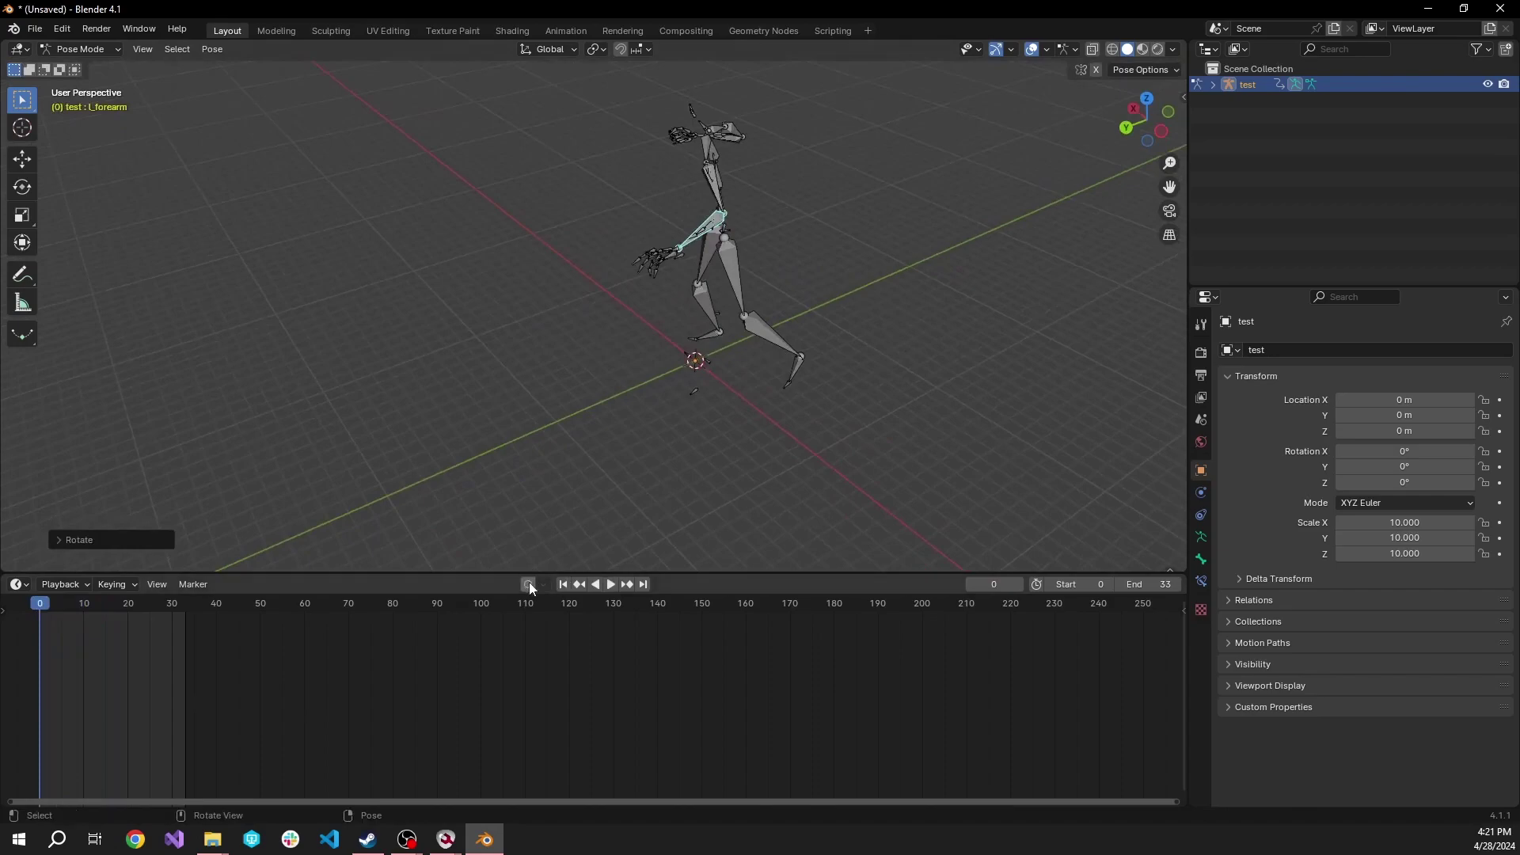
# Step: Turn on auto keying and rotate the l_forearm bone slightly to record its key at frame 0
pyautogui.click(529, 584)
pyautogui.moveTo(818, 232); pyautogui.dragTo(821, 230, button='middle')
pyautogui.press('r')
pyautogui.click(802, 241)
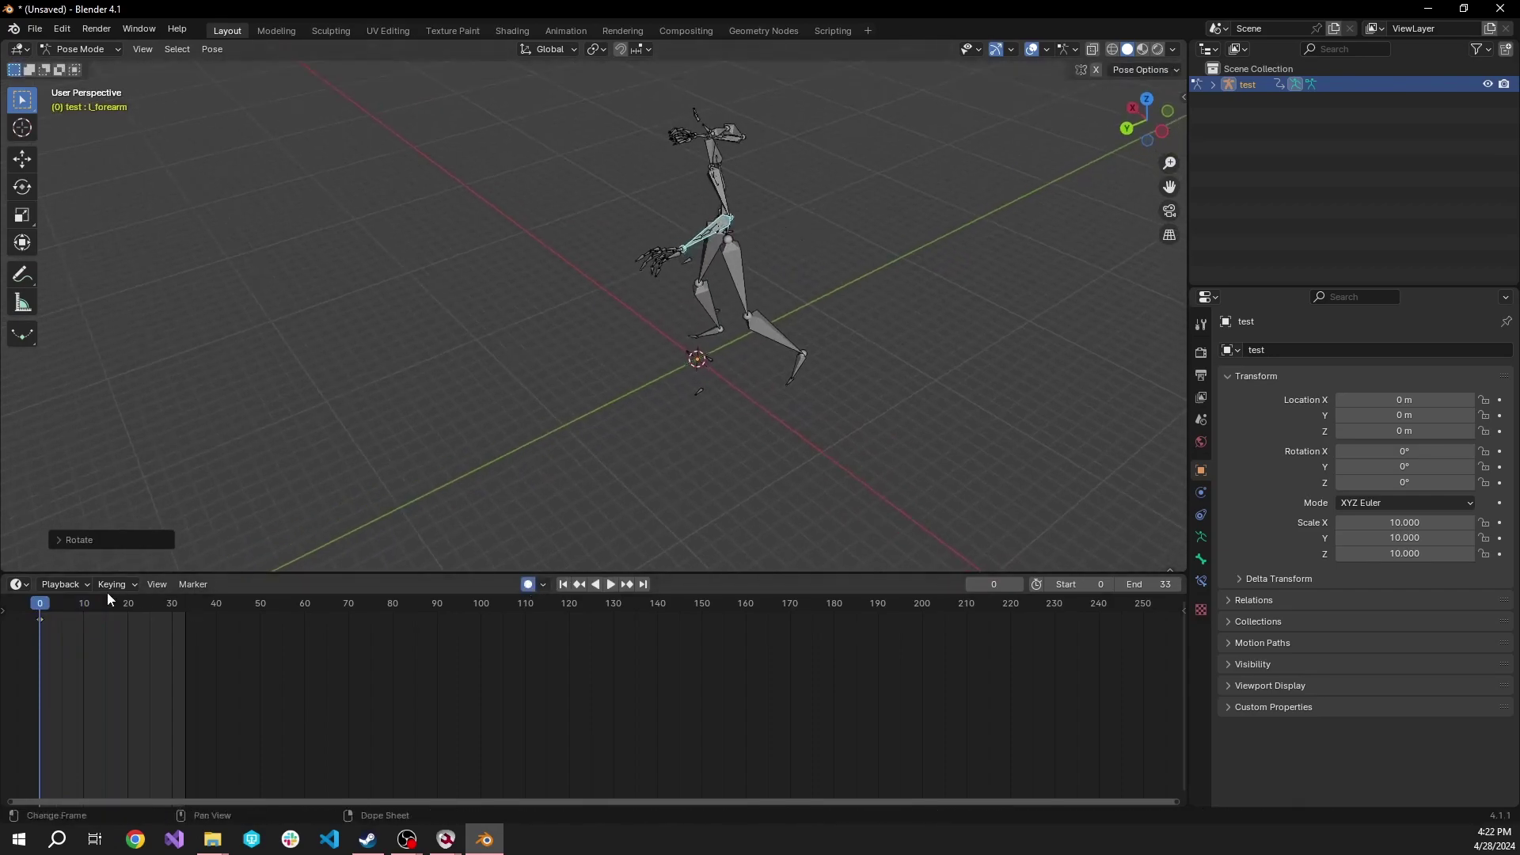
# Step: Go to frame 31 and rotate the l_forearm bone outward to record a second key
pyautogui.moveTo(41, 609); pyautogui.dragTo(176, 617)
pyautogui.press('r')
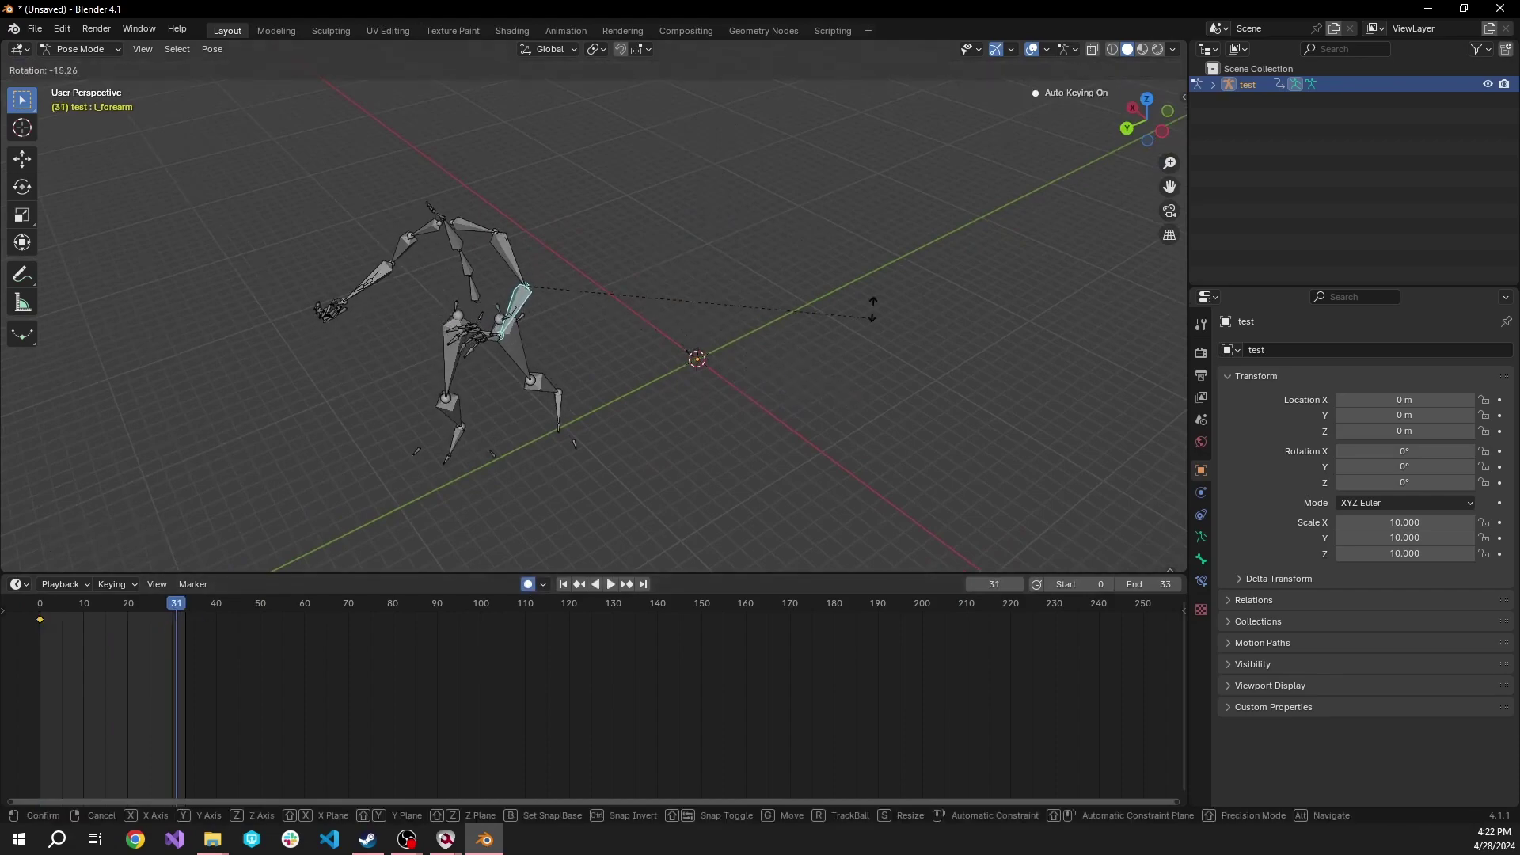
pyautogui.click(623, 228)
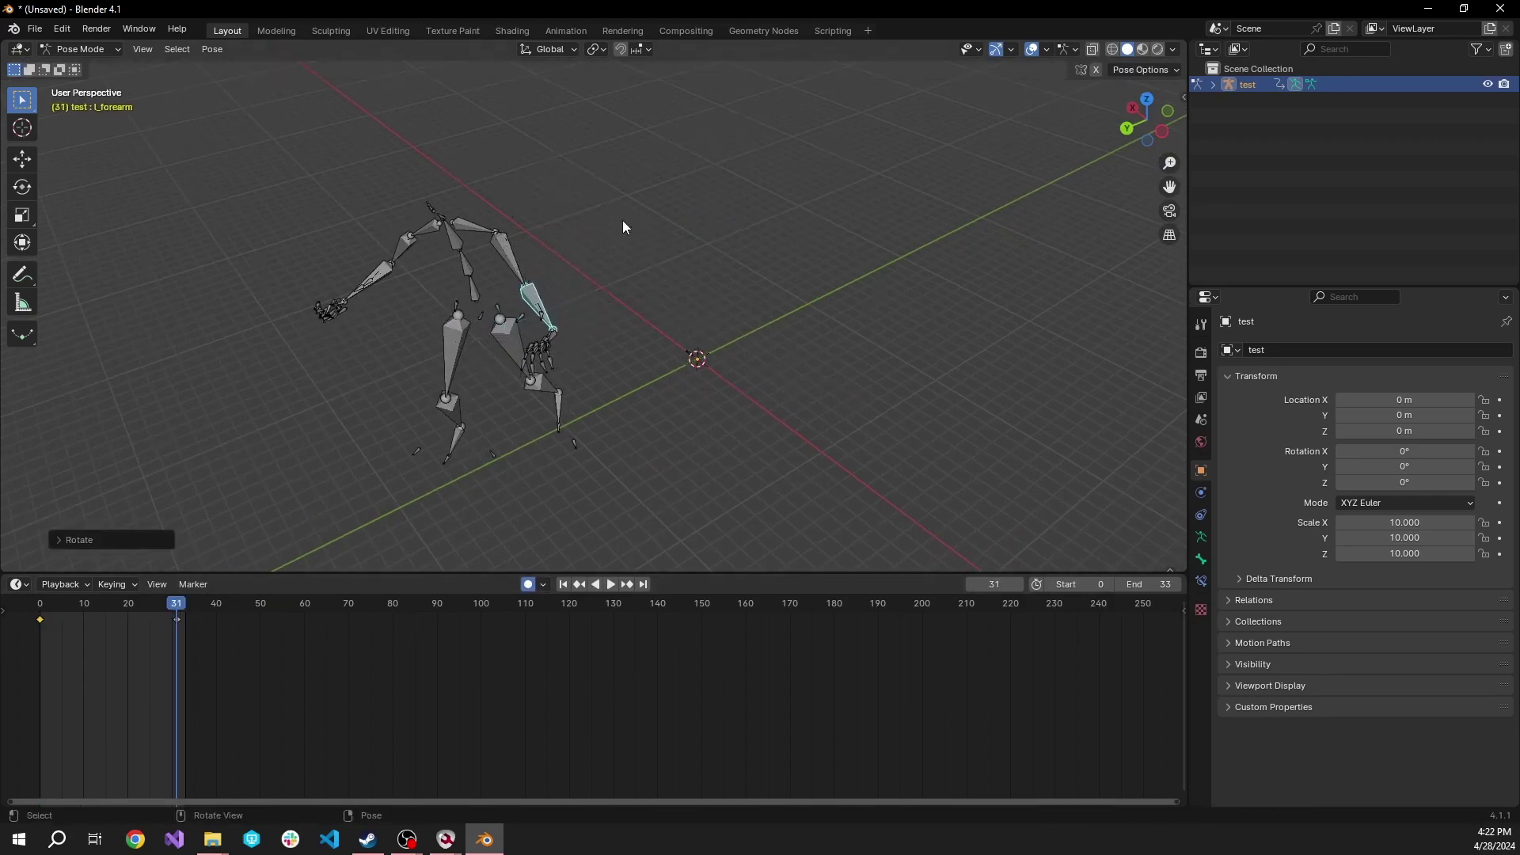
# Step: Play the edited animation and check the left forearm's motion from another angle
pyautogui.press('space')
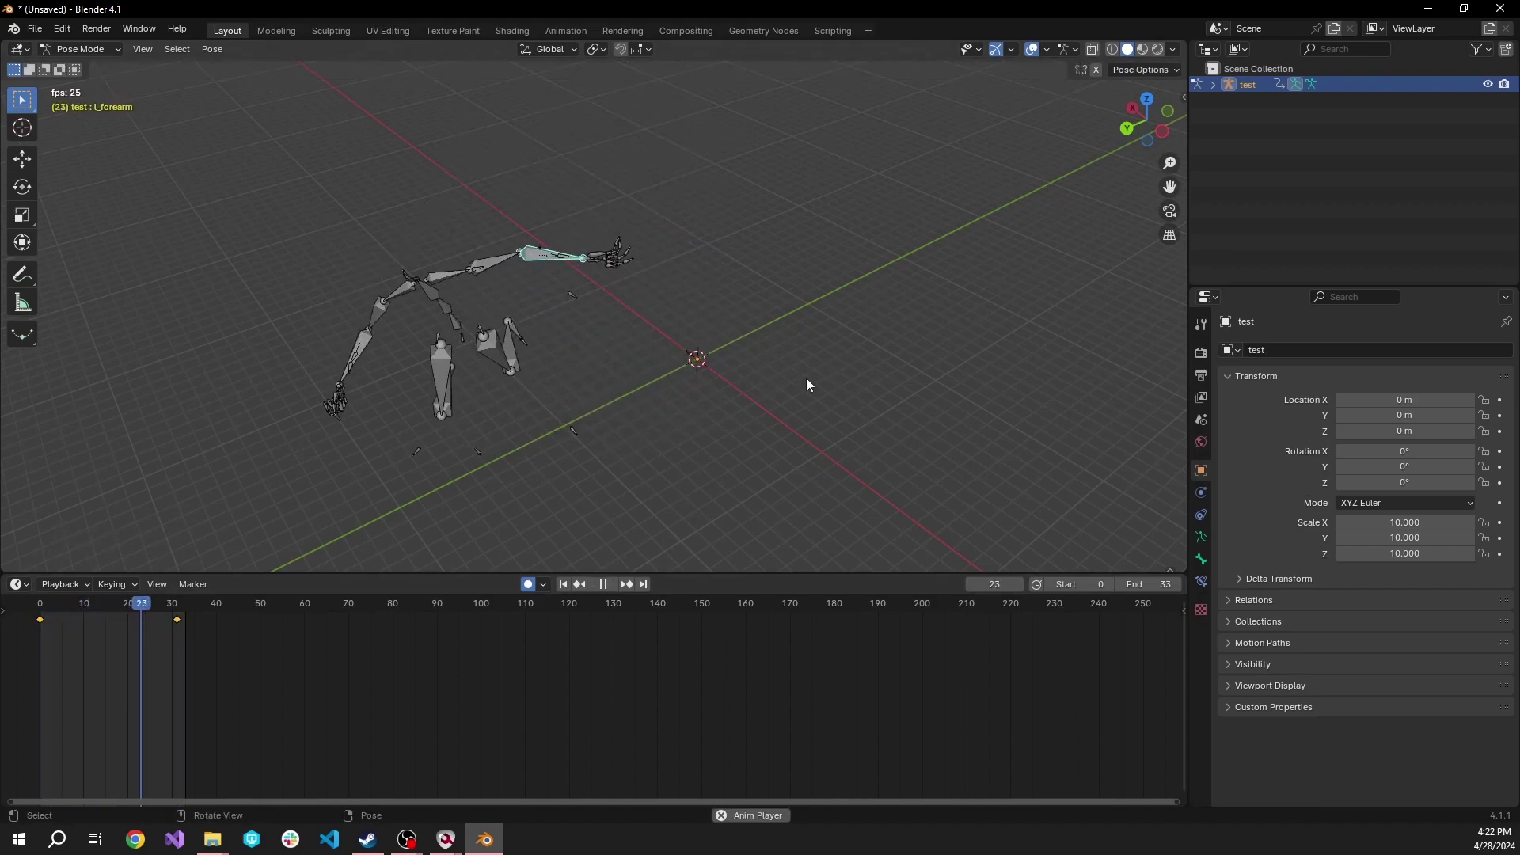
pyautogui.moveTo(823, 366); pyautogui.dragTo(869, 353, button='middle')
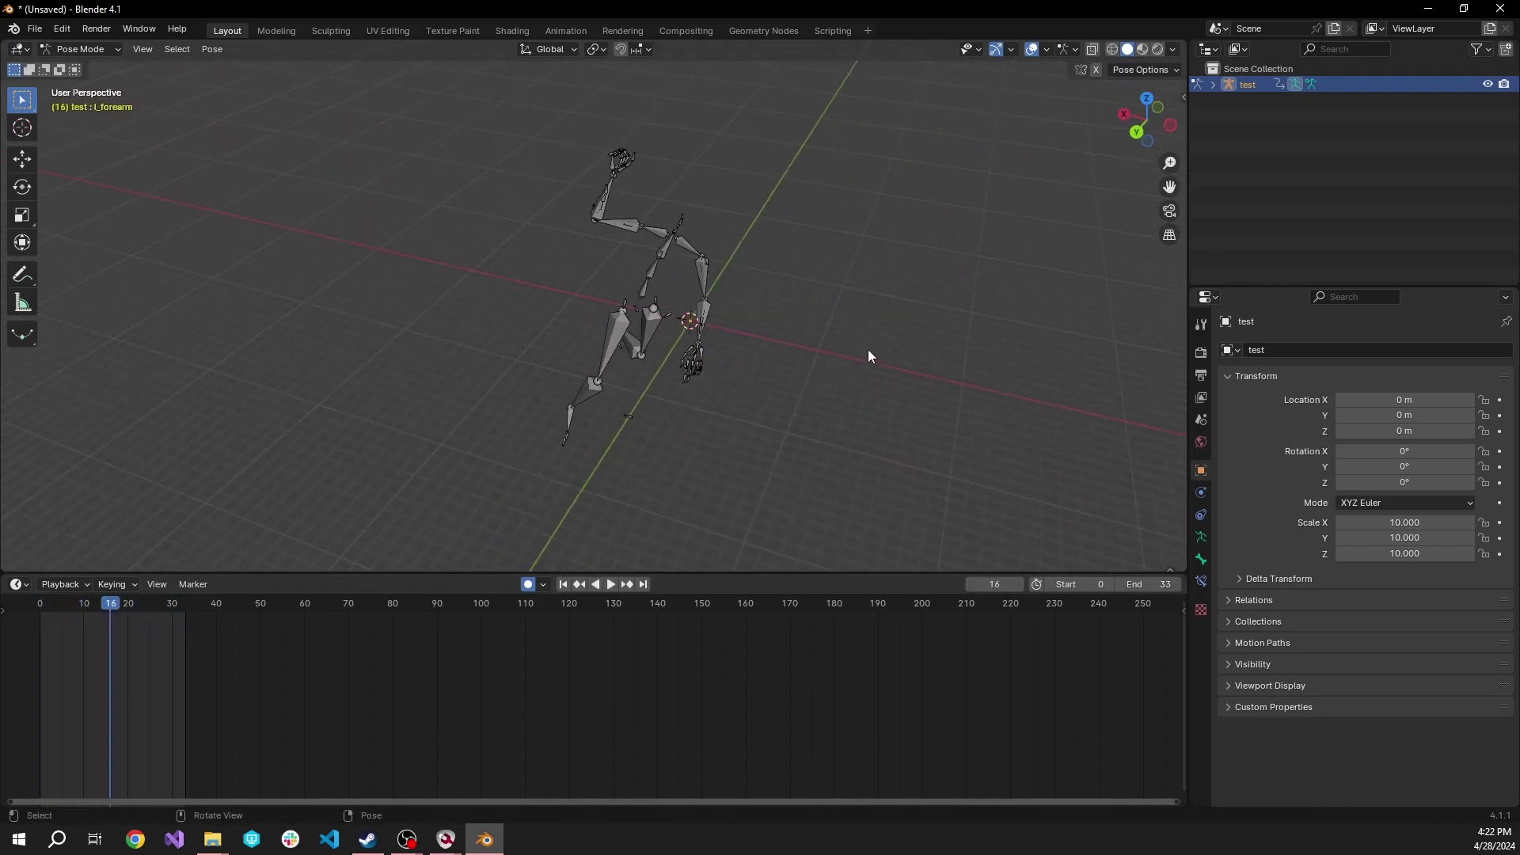
pyautogui.press('space')
# Step: Export the test armature's animset as test2.re to Z:\w3 workspace with the default export settings
pyautogui.rightClick(1247, 84)
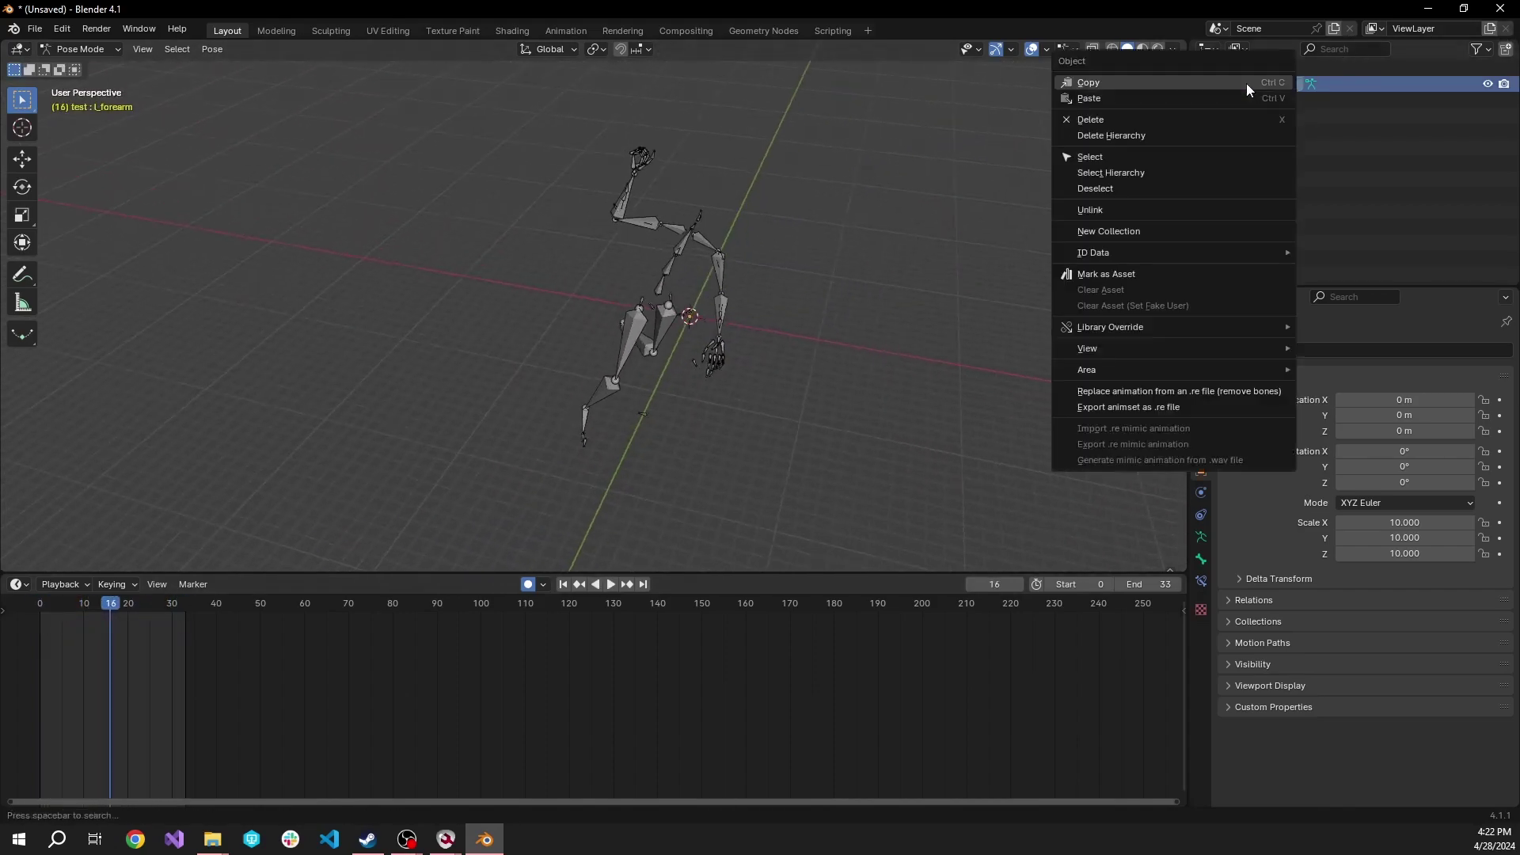
pyautogui.click(1207, 410)
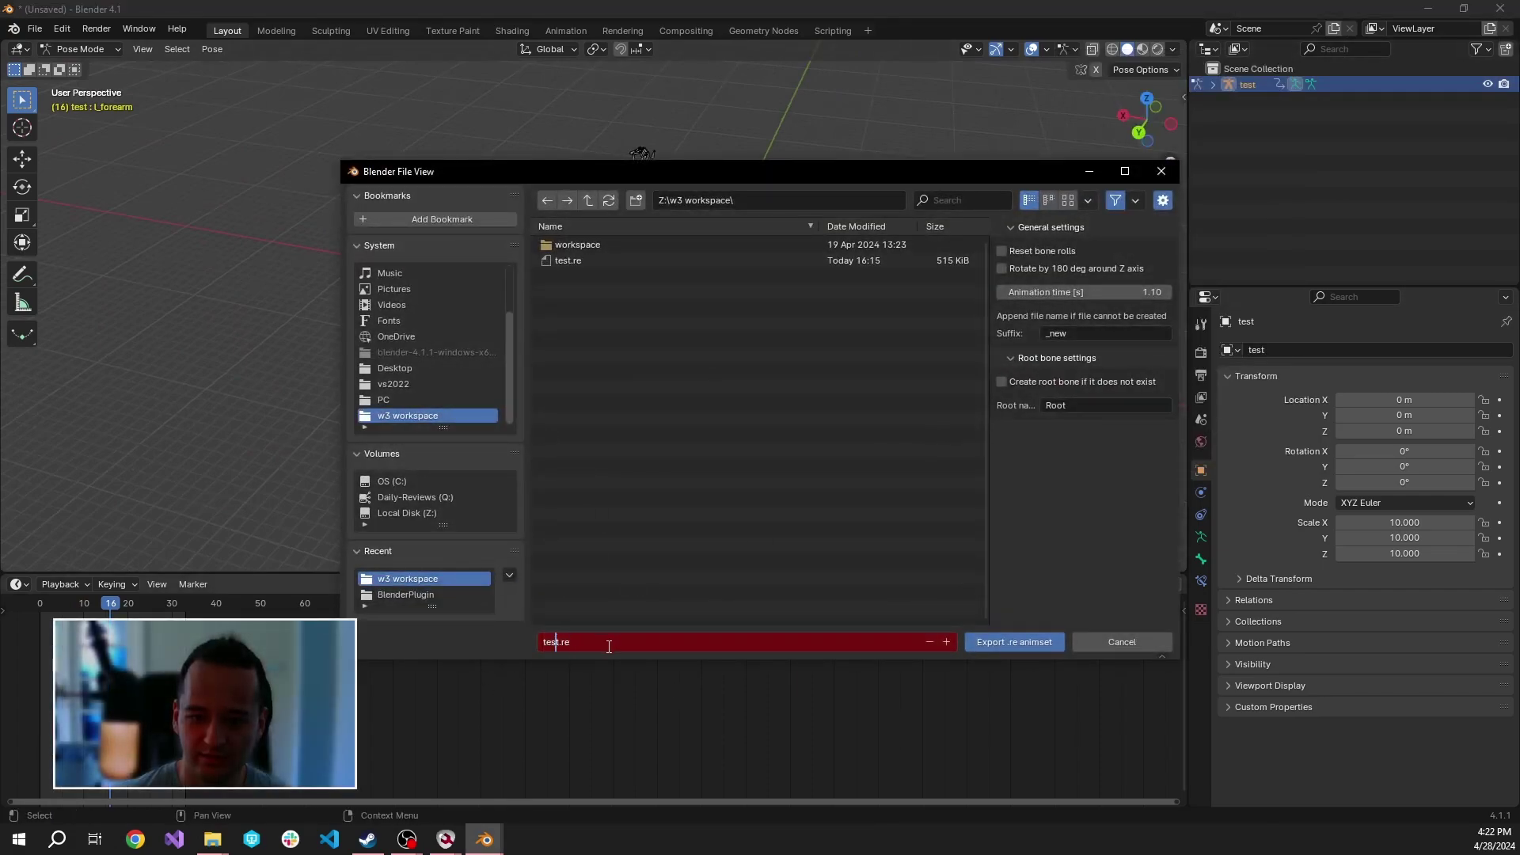
pyautogui.press('BackSpace')
pyautogui.press('Right')
pyautogui.write('2')
pyautogui.press('End')
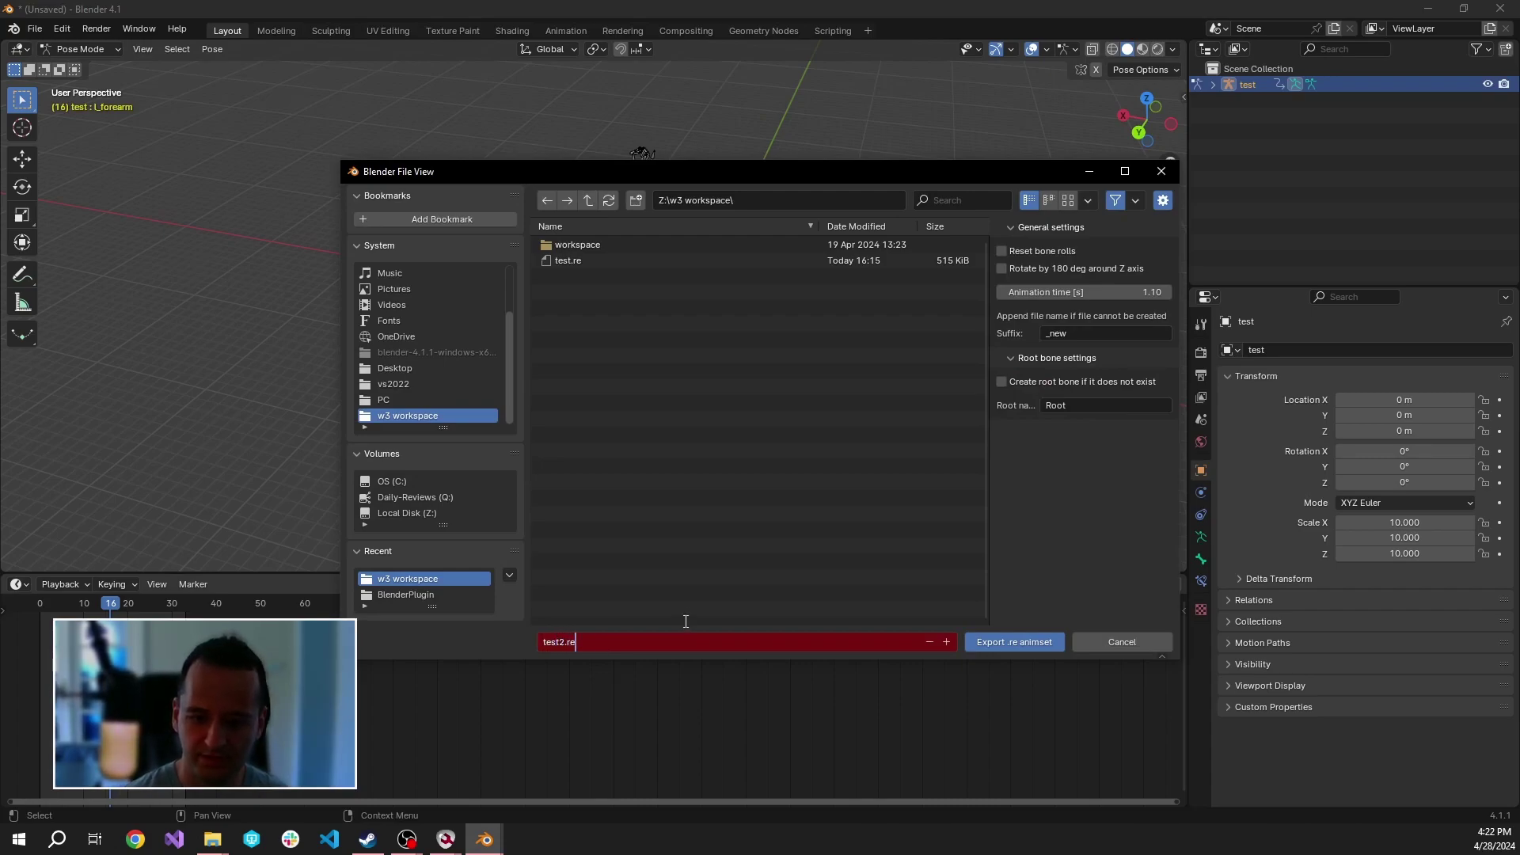
pyautogui.click(1003, 643)
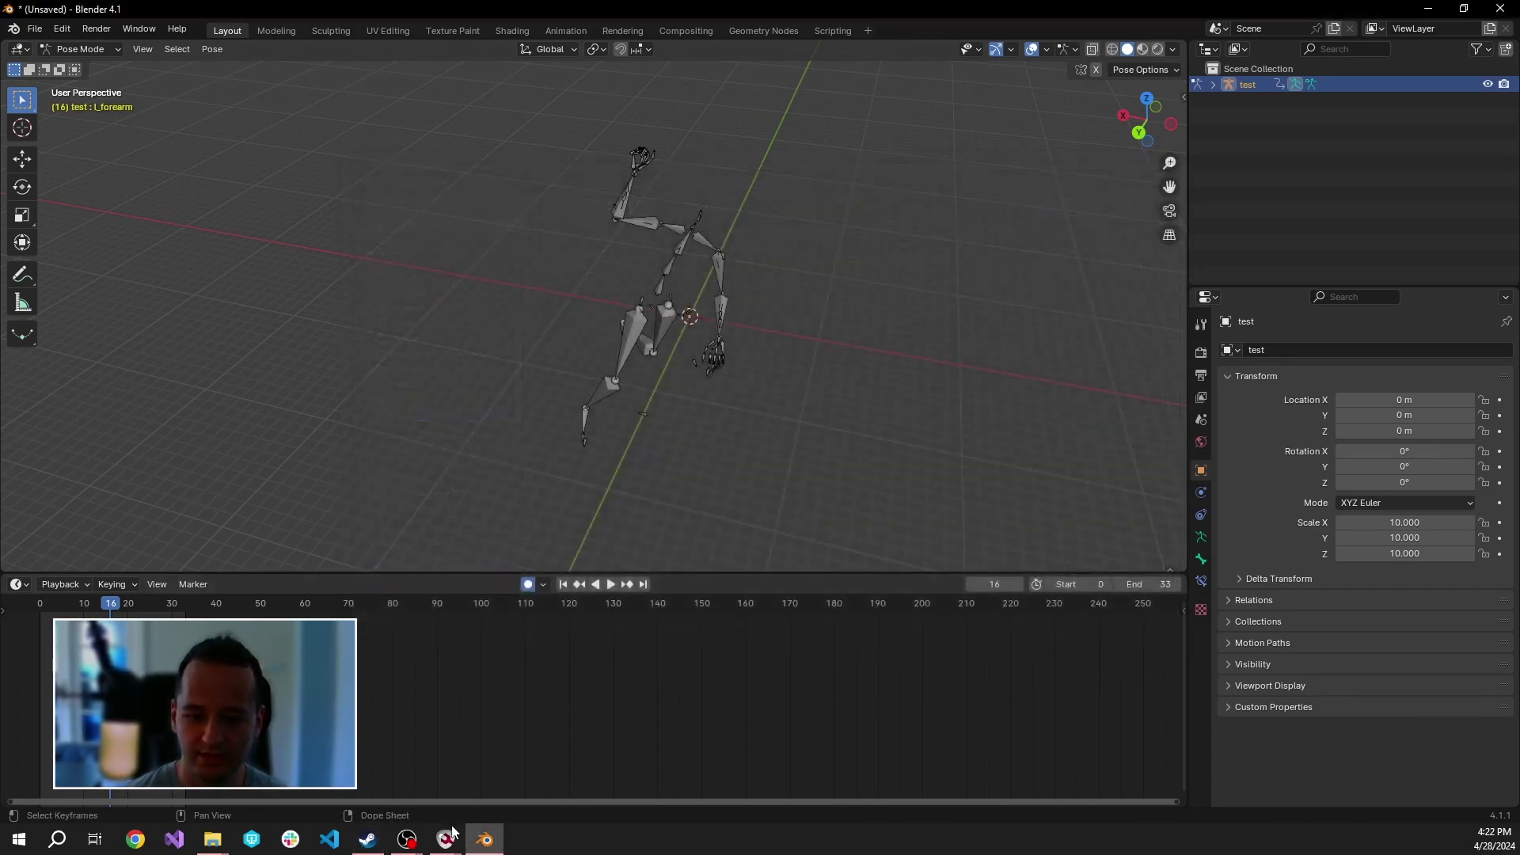
# Step: Switch to REDkit's AnimBrowser and import test2.re from Z:\w3 workspace as a simple/plain animation into man_axe_1handed.w2anims, checking the animset out
pyautogui.moveTo(455, 839)
pyautogui.click(607, 768)
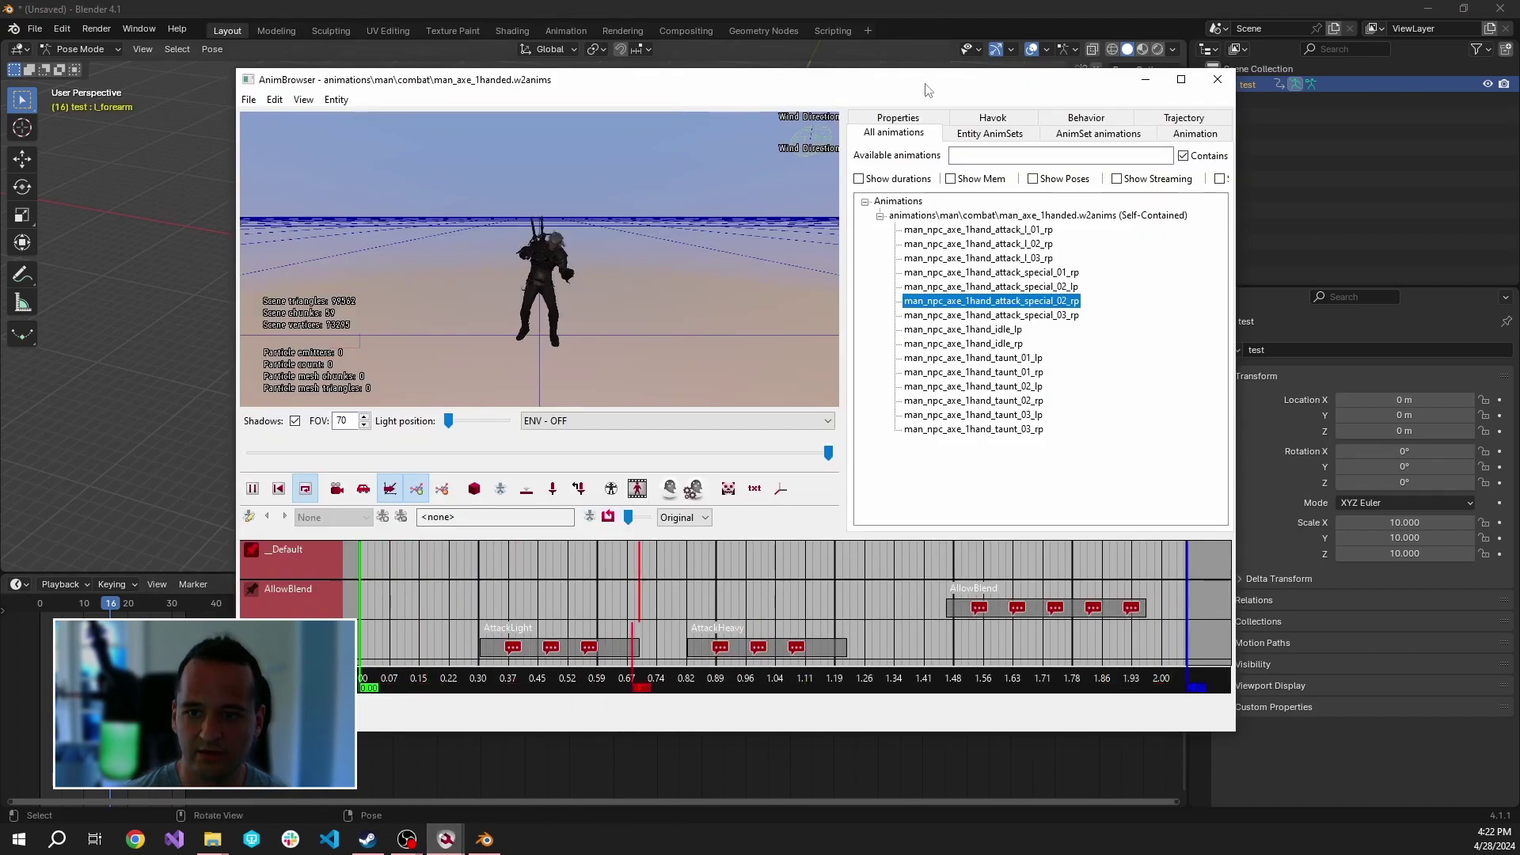
pyautogui.click(1069, 210)
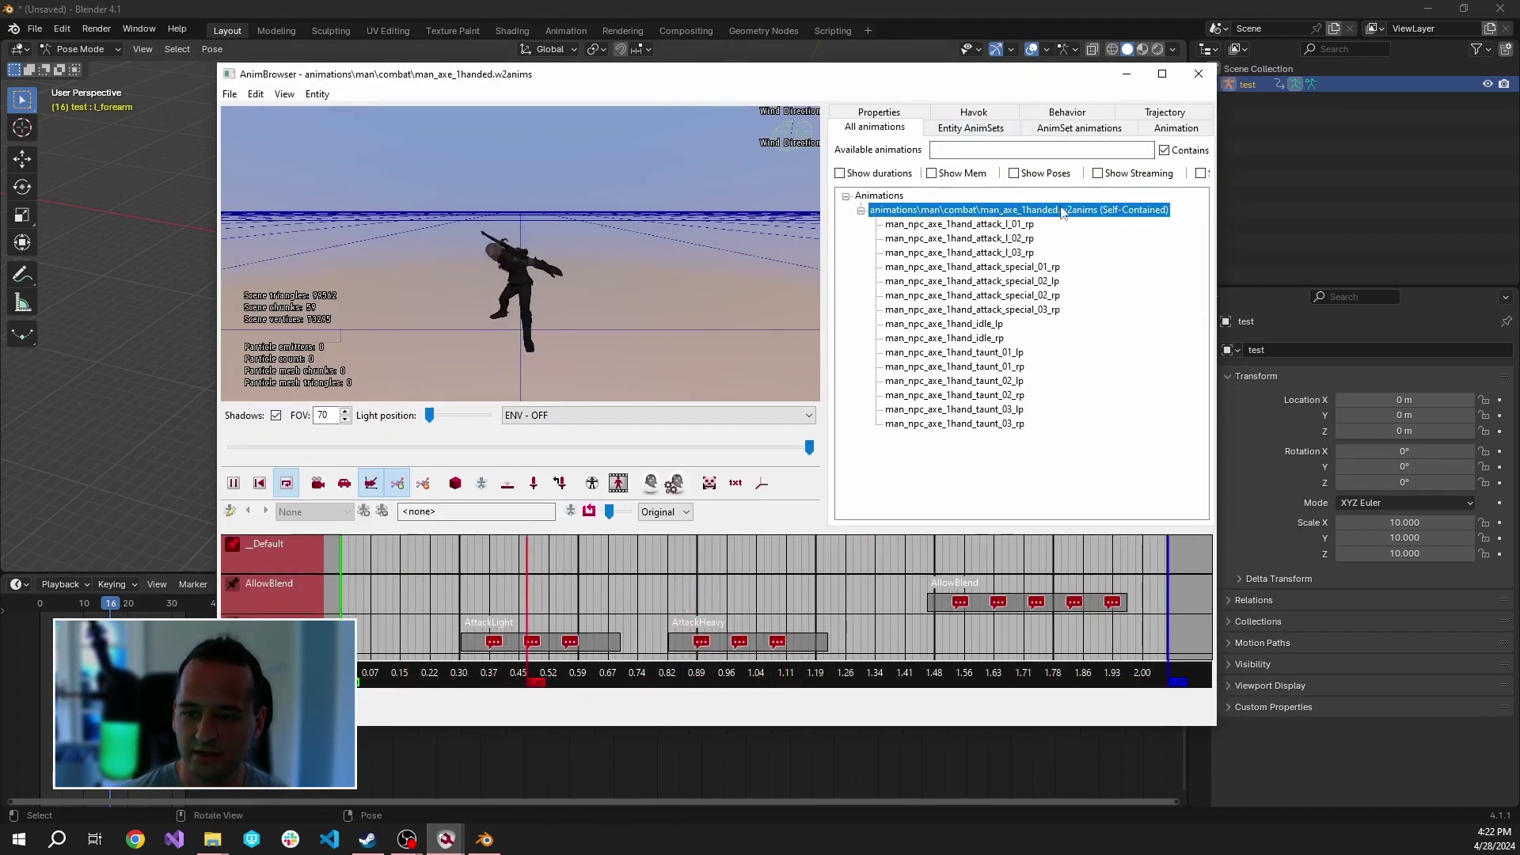
pyautogui.rightClick(1079, 211)
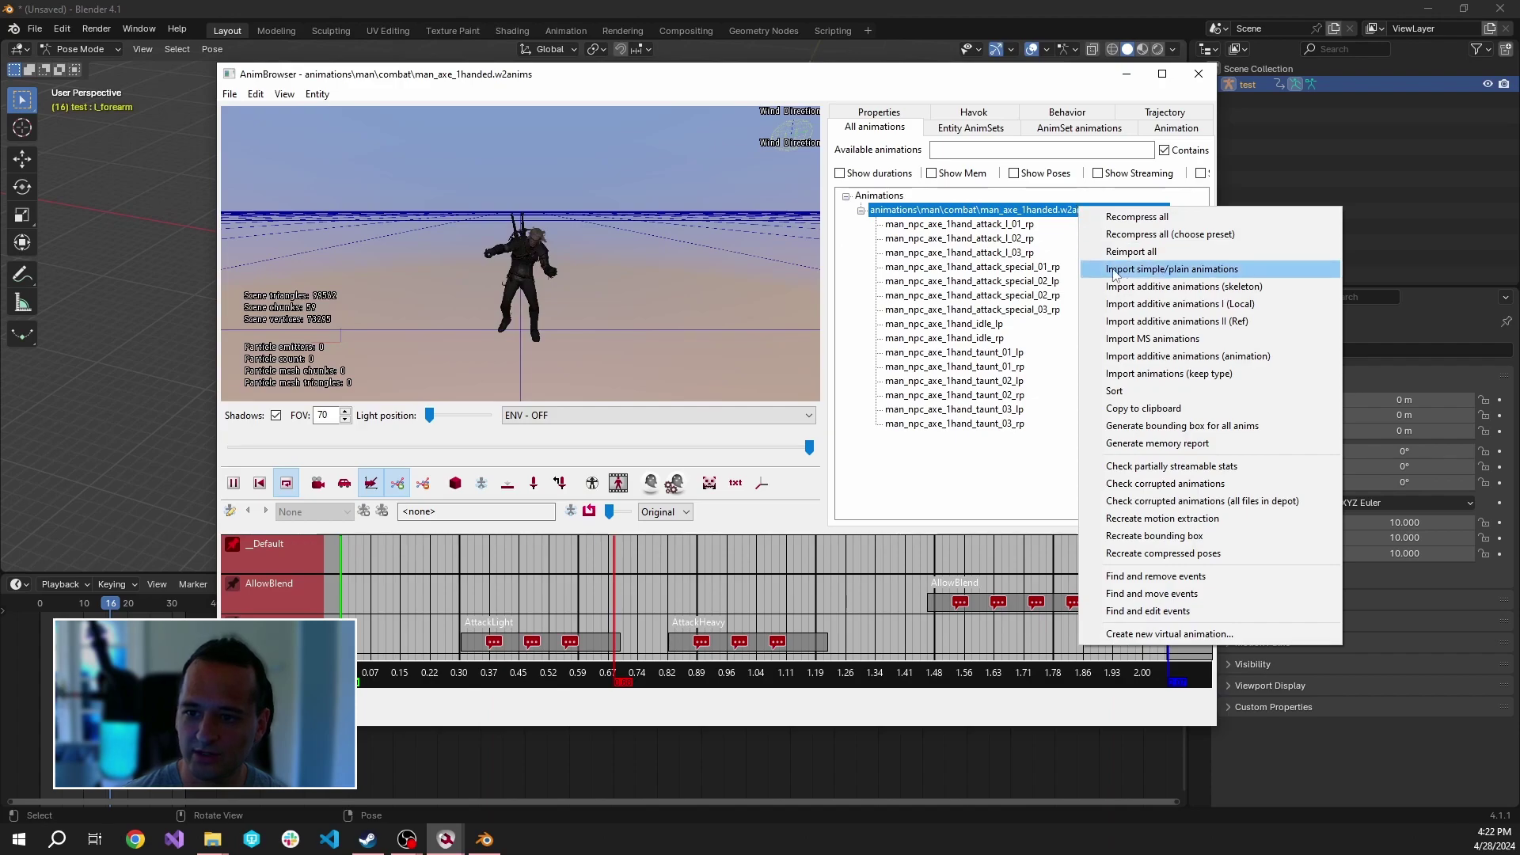
pyautogui.click(1235, 270)
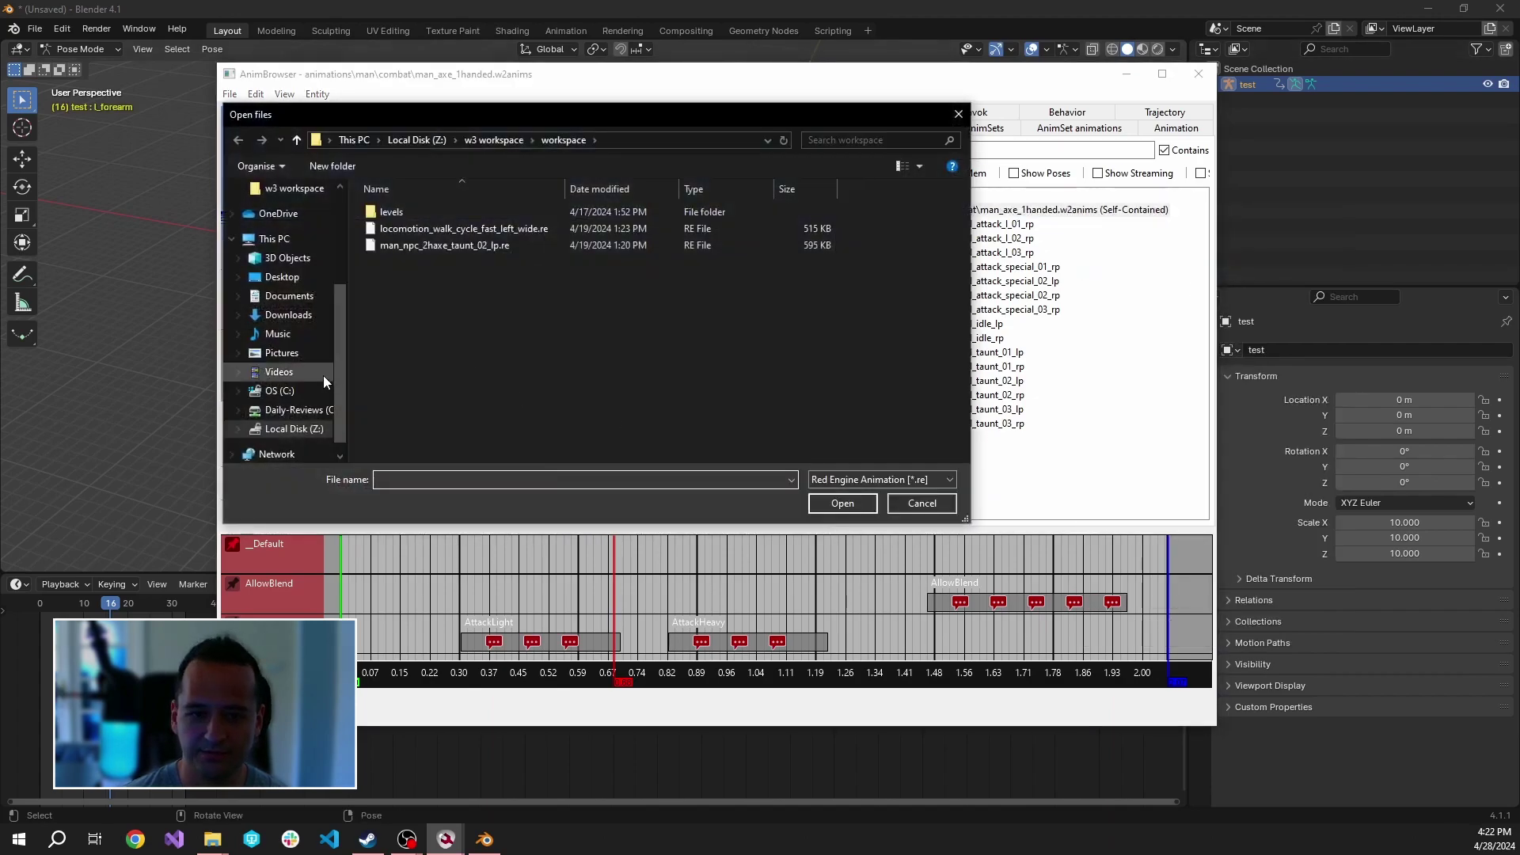
pyautogui.click(316, 430)
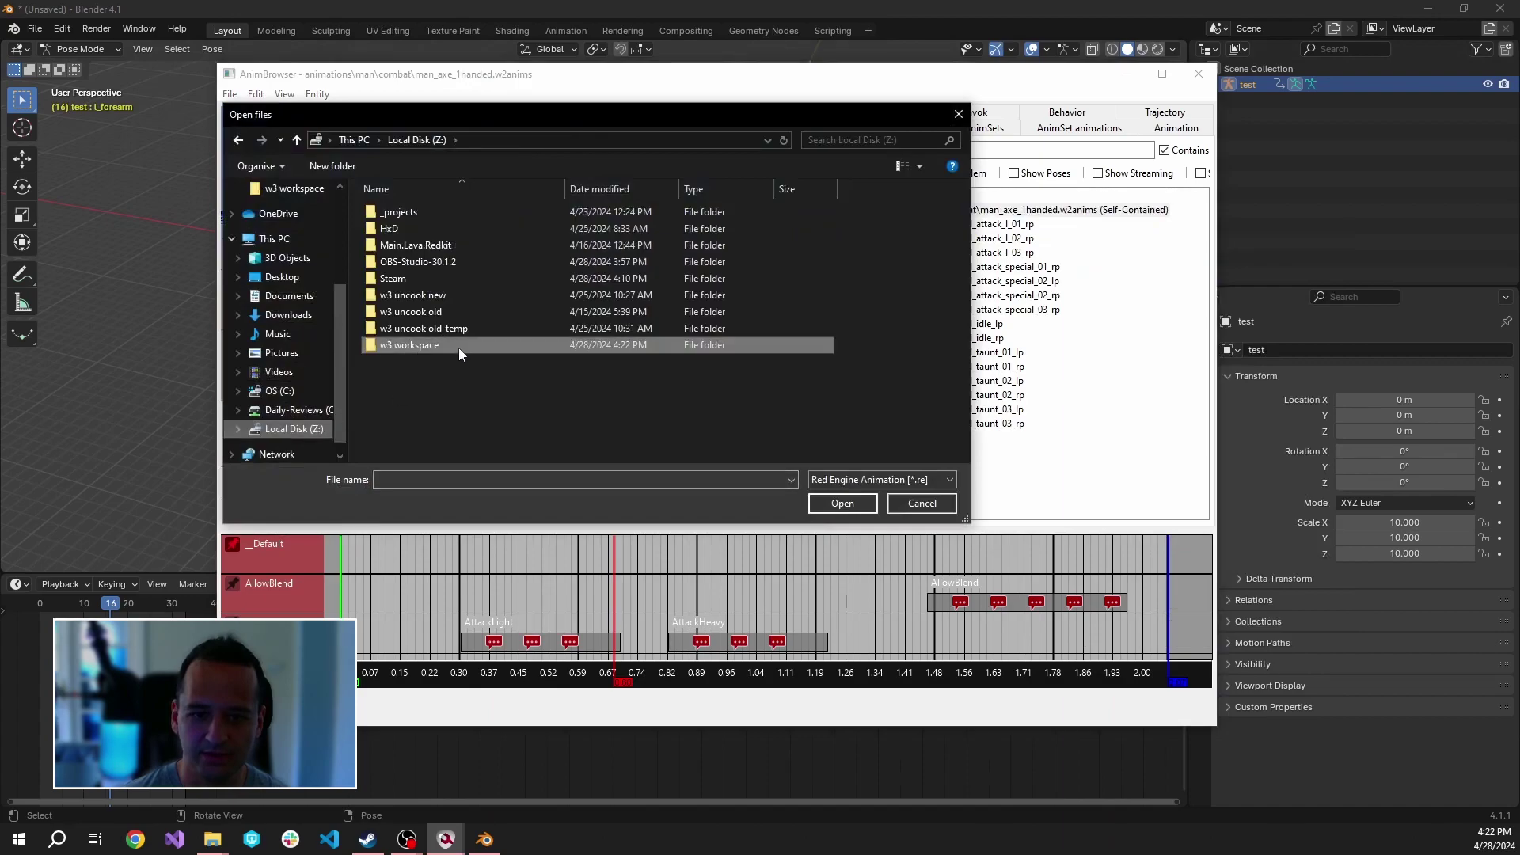
pyautogui.doubleClick(458, 346)
pyautogui.click(405, 247)
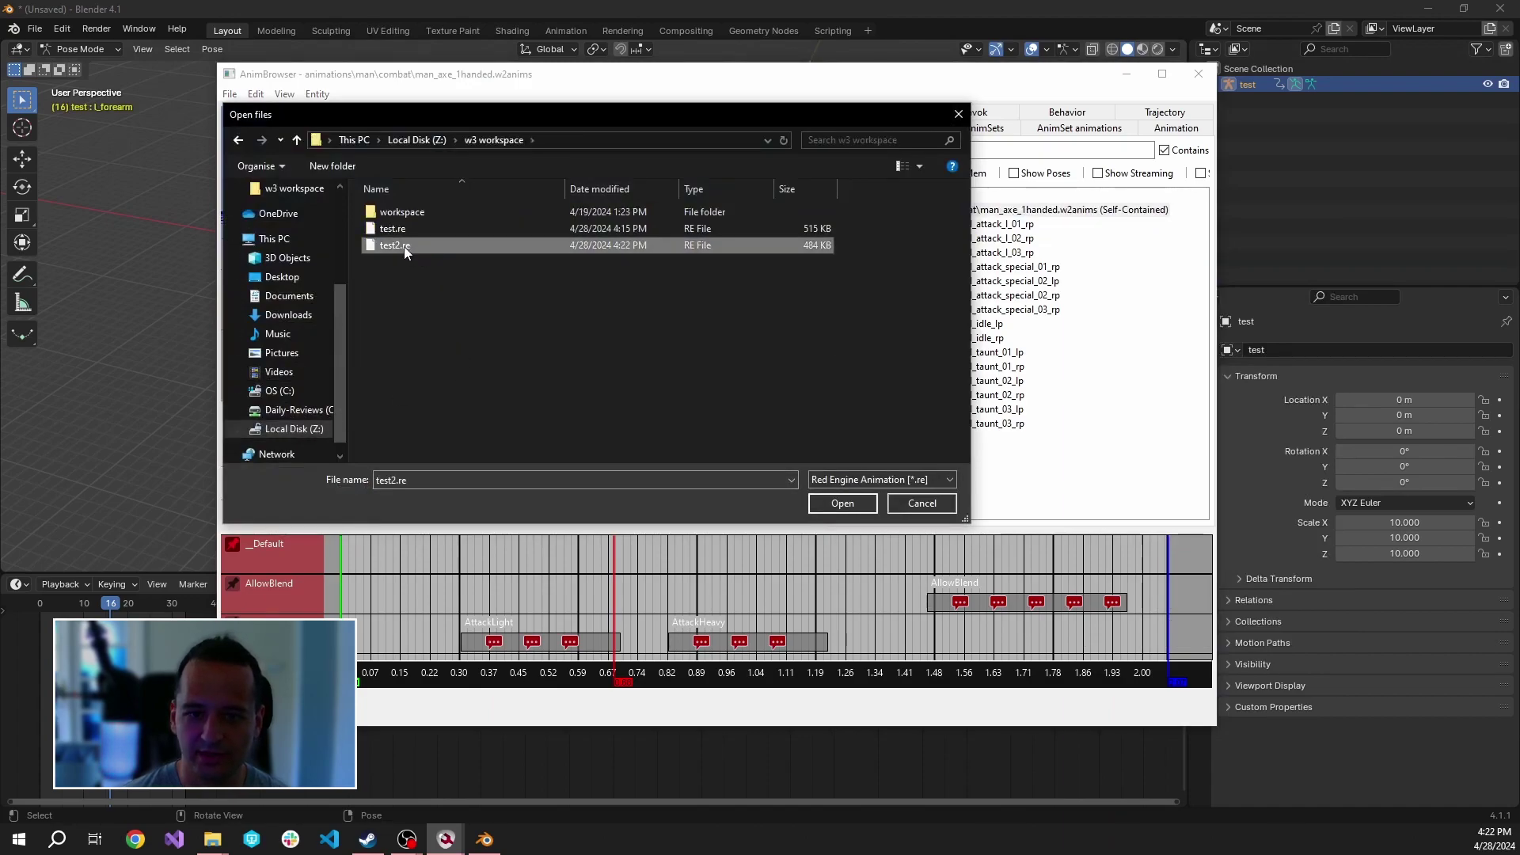
pyautogui.doubleClick(405, 249)
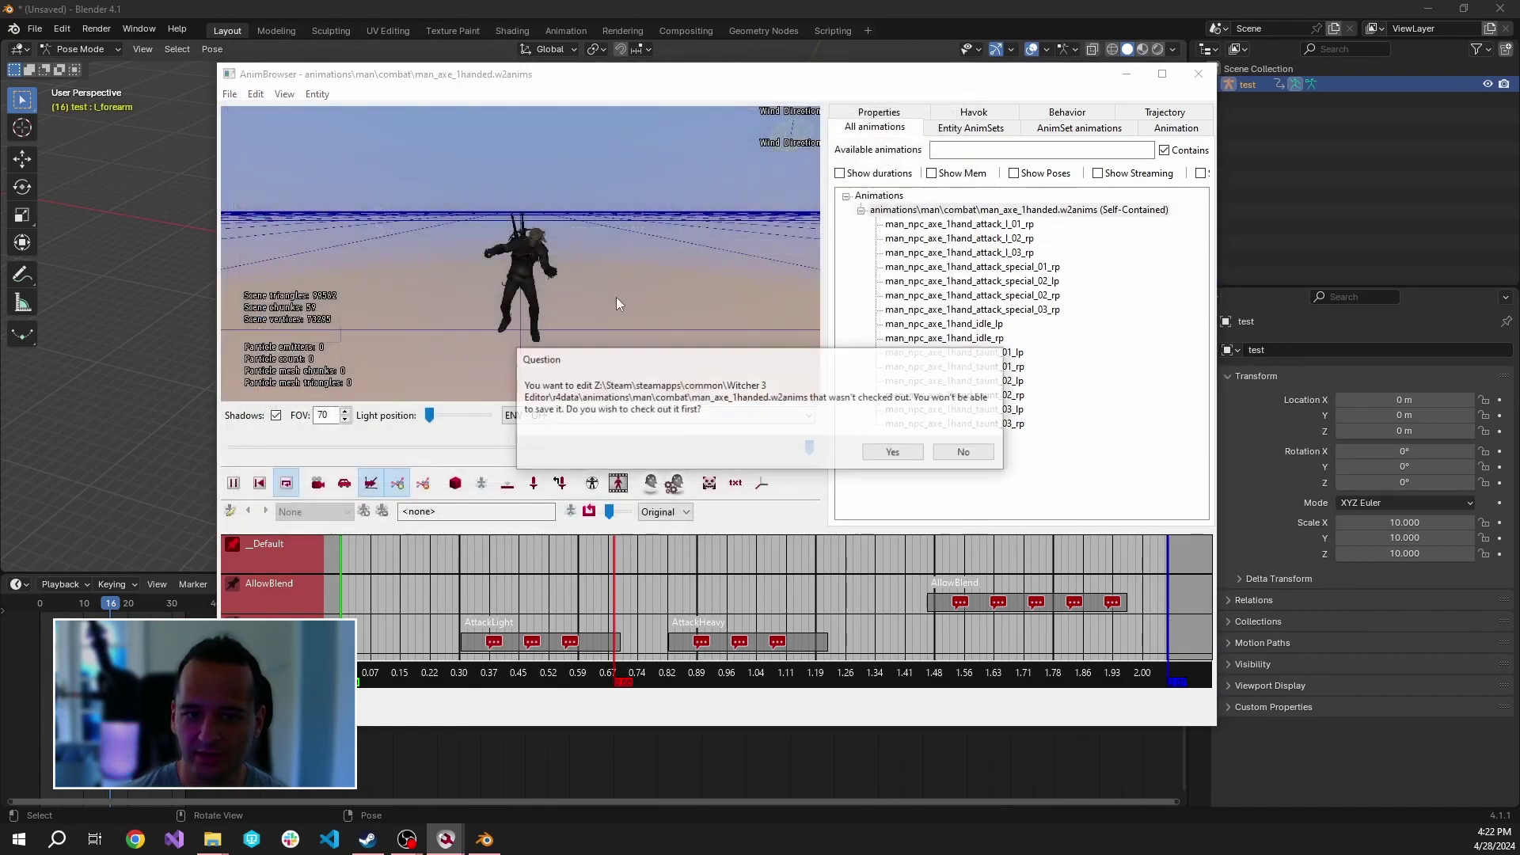
pyautogui.click(877, 449)
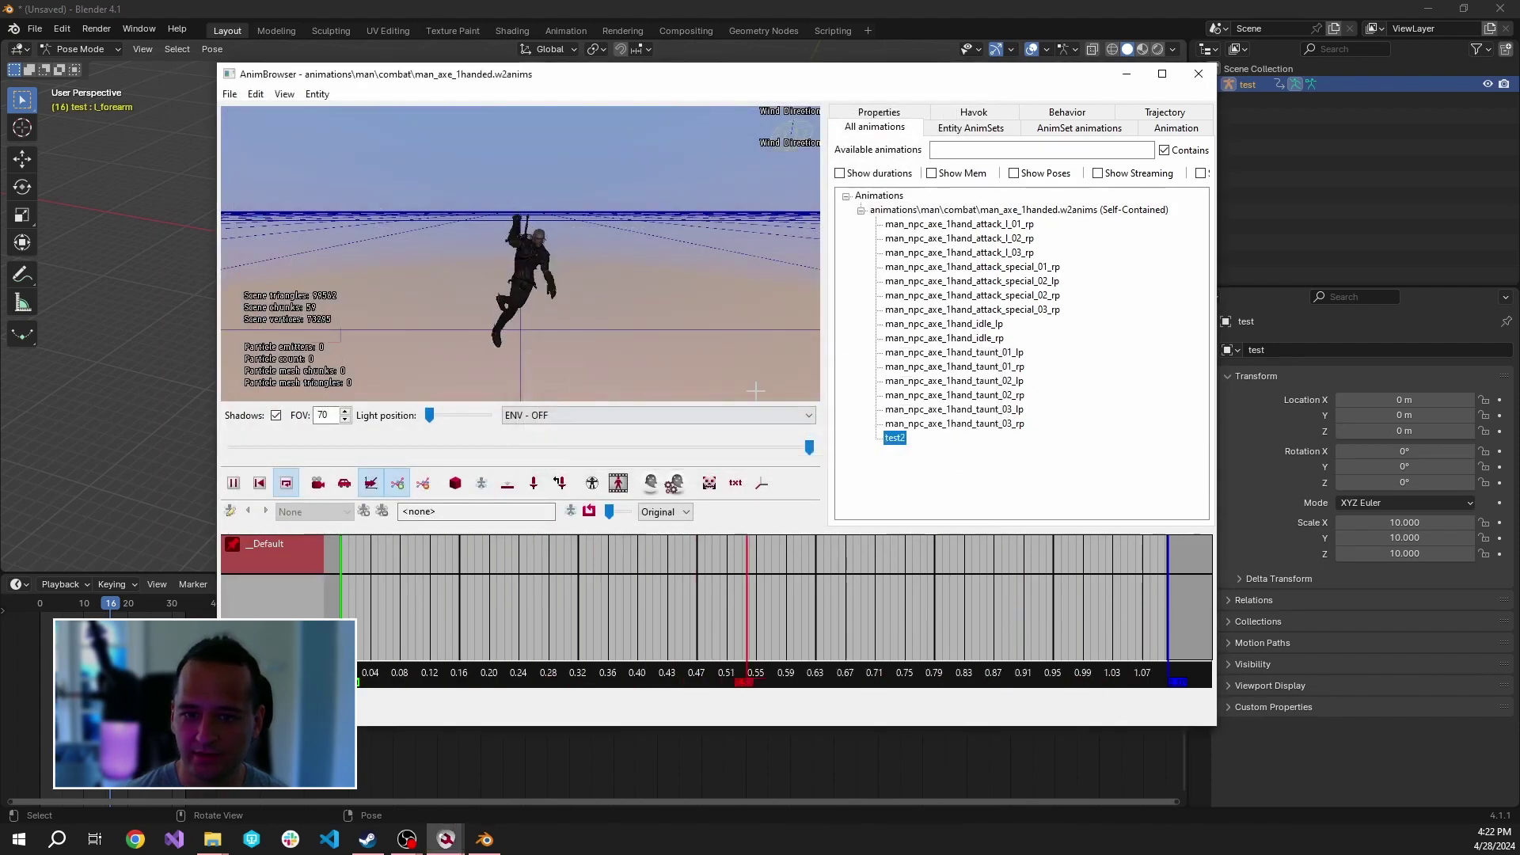
# Step: Preview test2 alongside the original one-handed axe attack animations, and close the AnimBrowser
pyautogui.moveTo(655, 306); pyautogui.dragTo(625, 301)
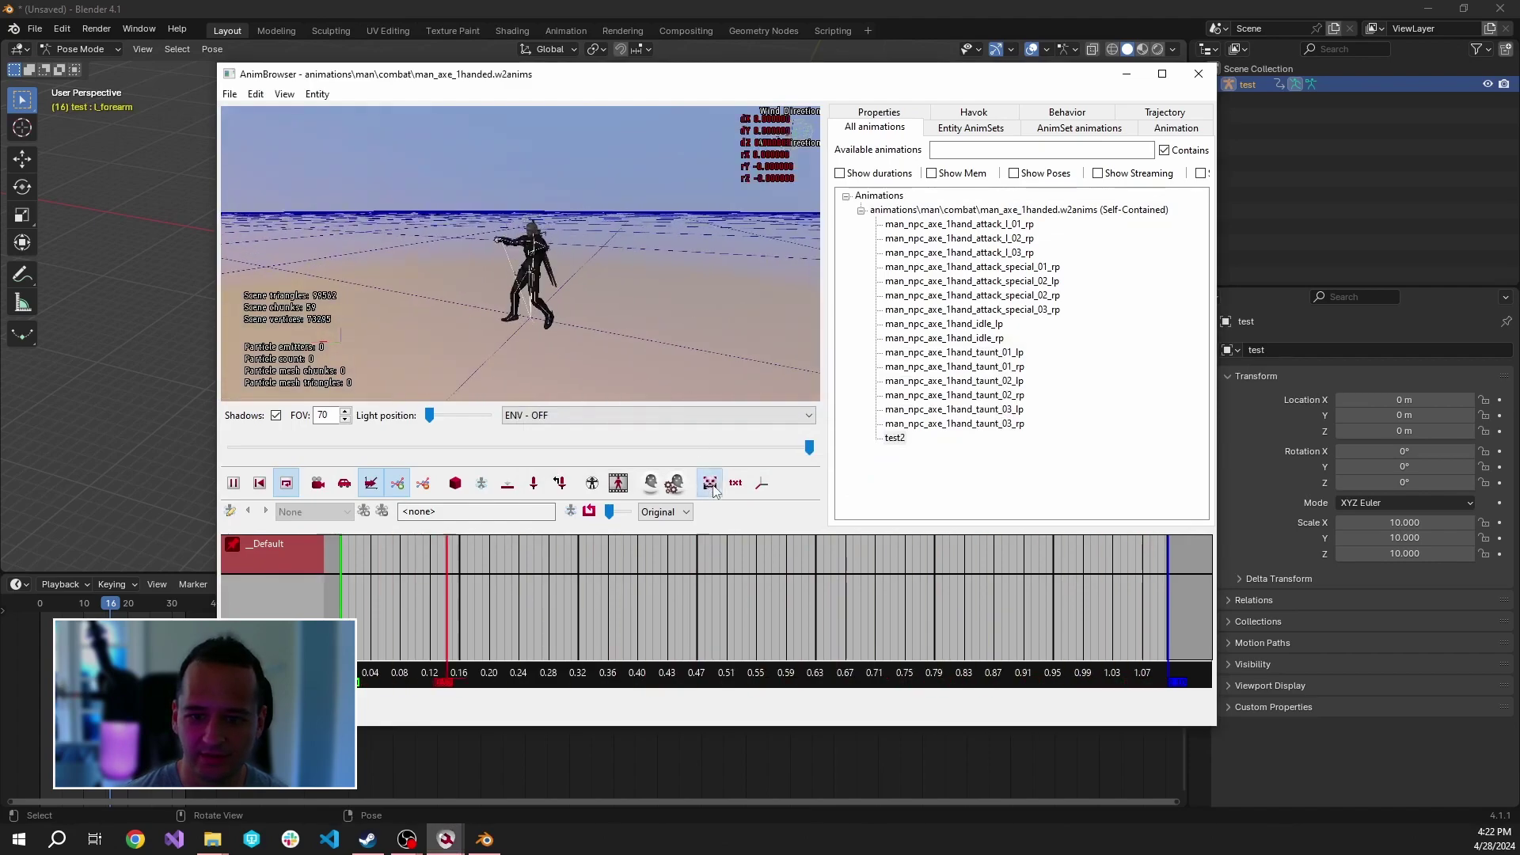
pyautogui.click(976, 269)
pyautogui.click(982, 240)
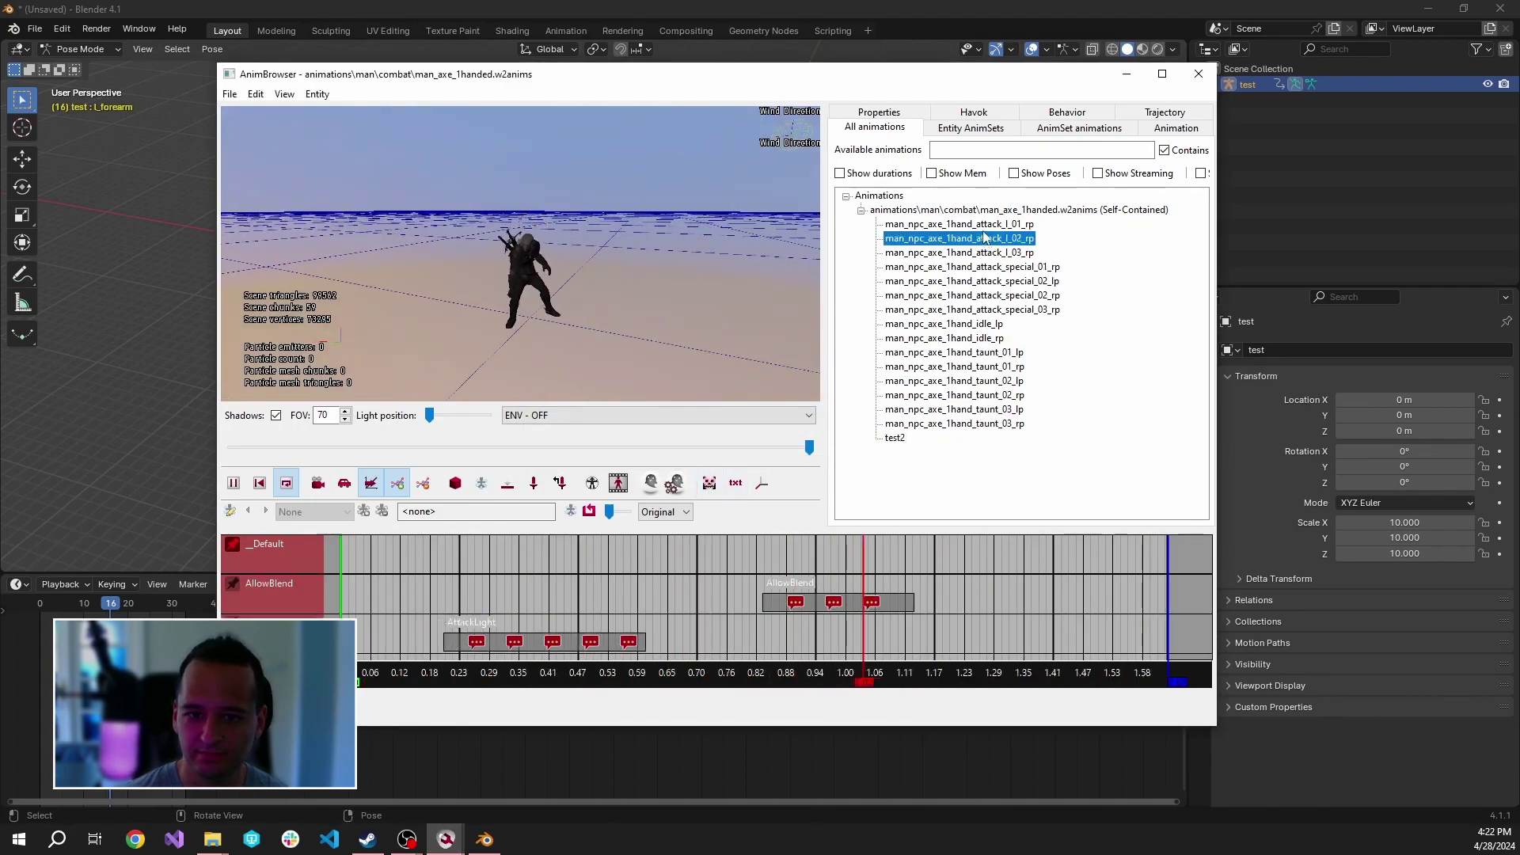
pyautogui.click(978, 225)
pyautogui.click(901, 438)
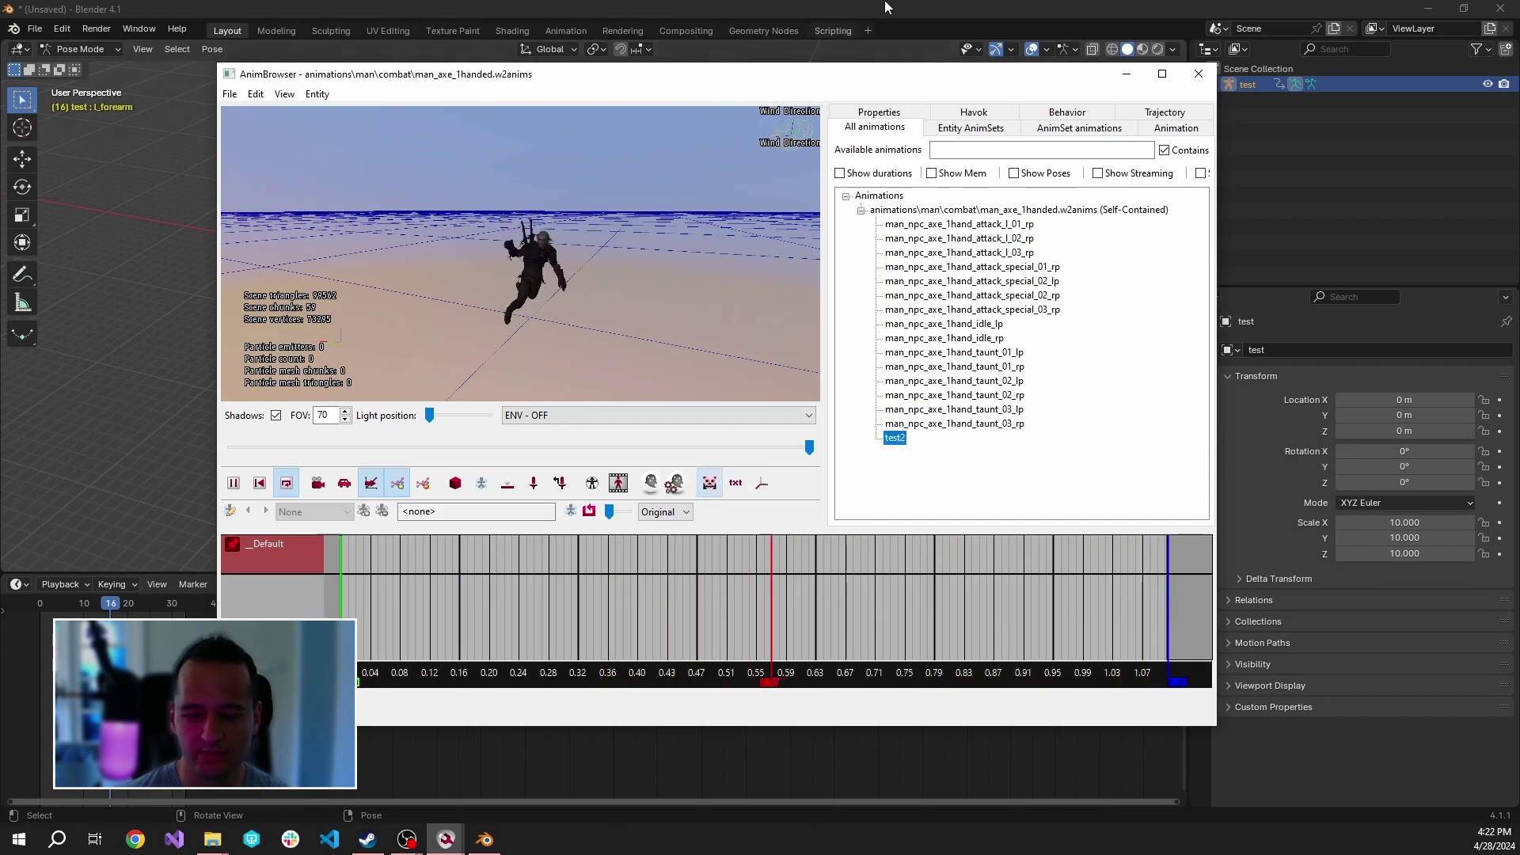
pyautogui.moveTo(878, 89); pyautogui.dragTo(887, 89)
pyautogui.click(1209, 74)
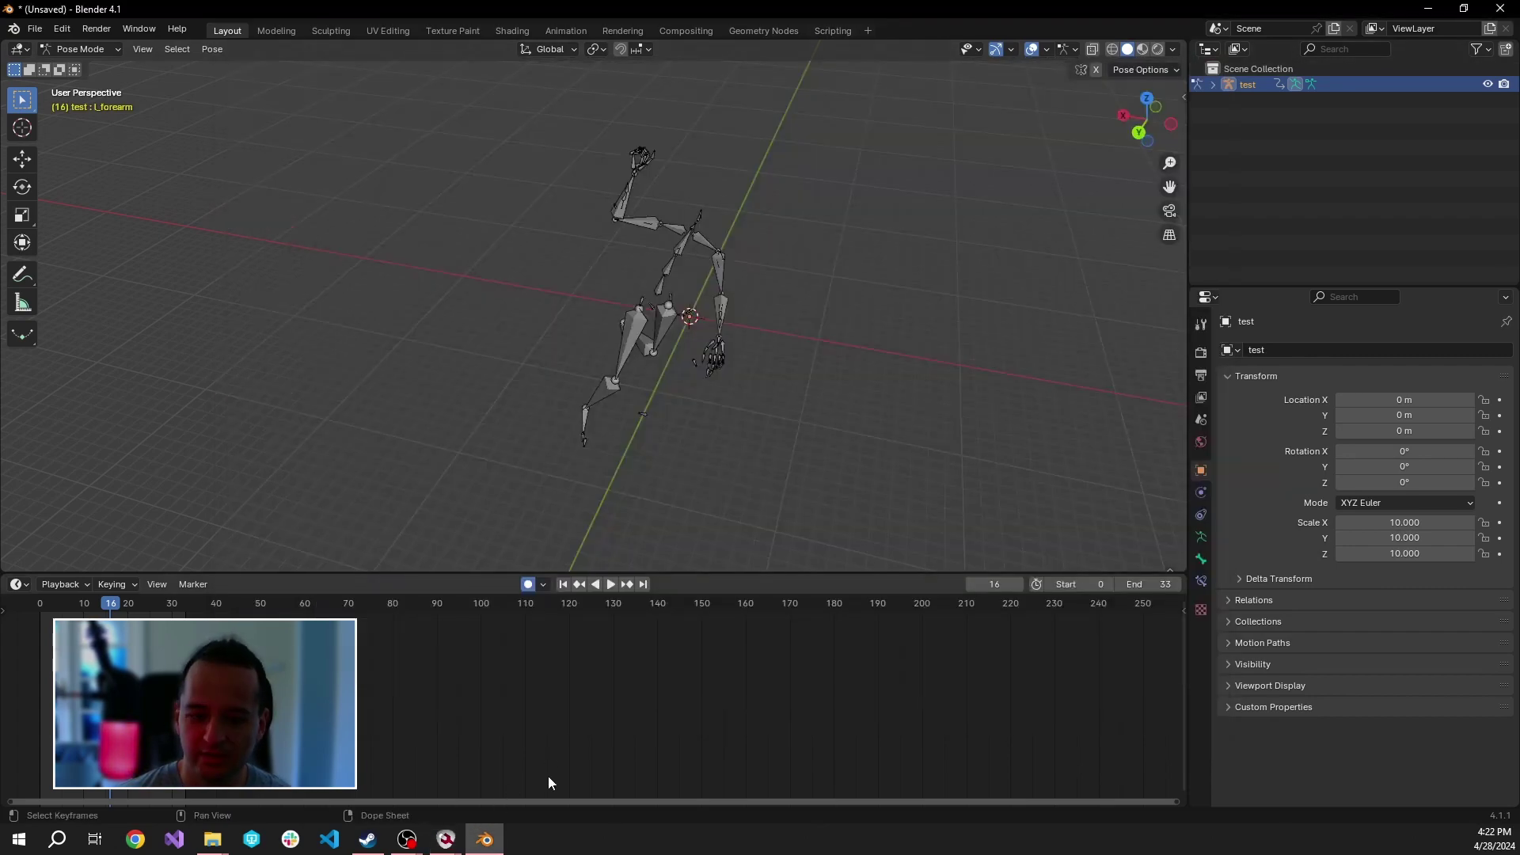
# Step: Switch to REDkit's Asset Browser and open the depot's levels directory in a new tab
pyautogui.moveTo(446, 838)
pyautogui.click(420, 785)
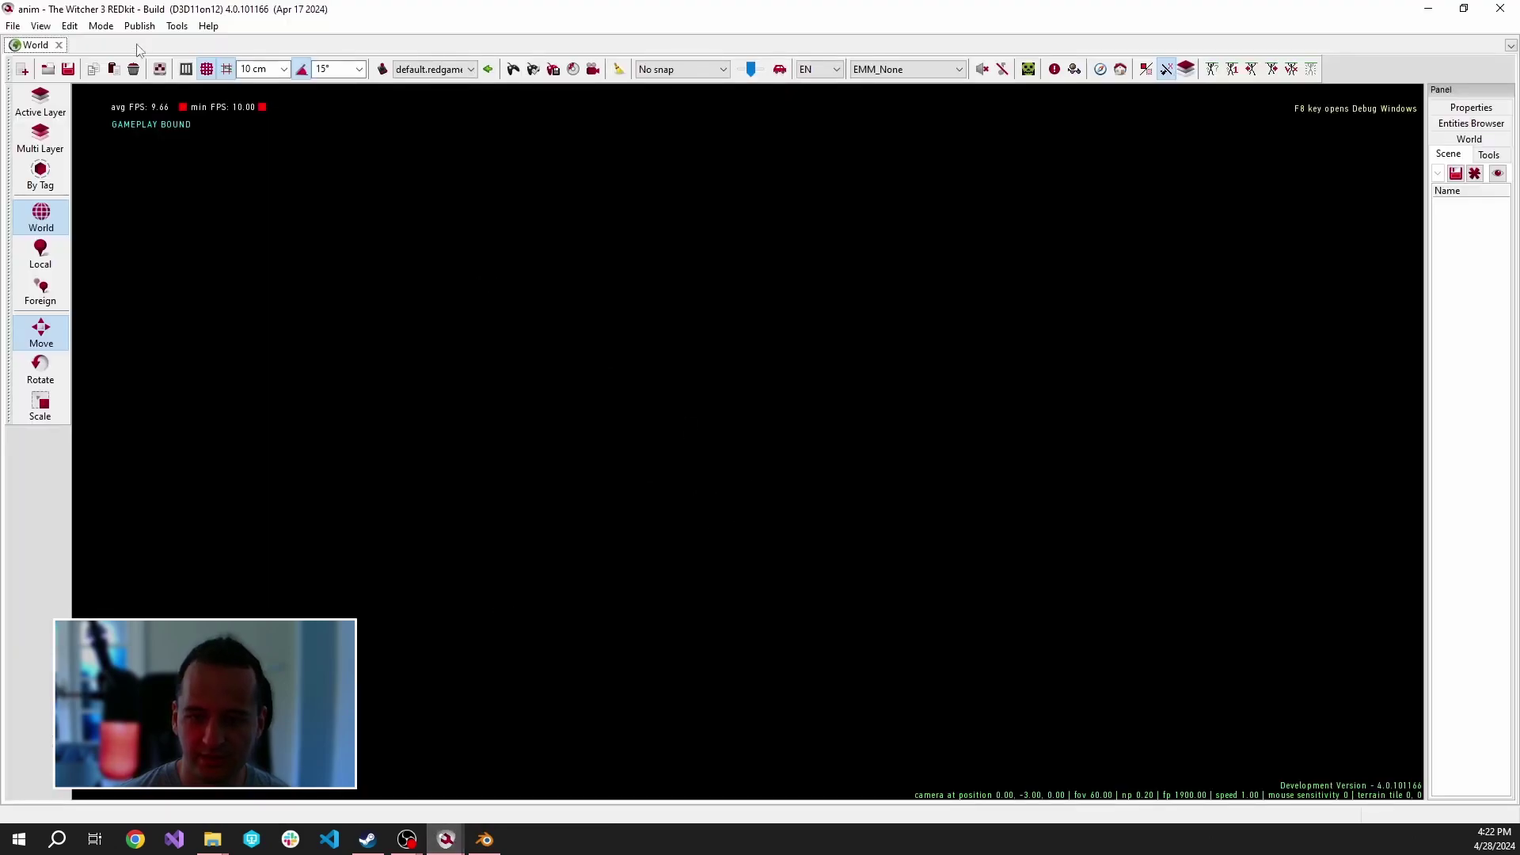
pyautogui.moveTo(446, 838)
pyautogui.click(529, 760)
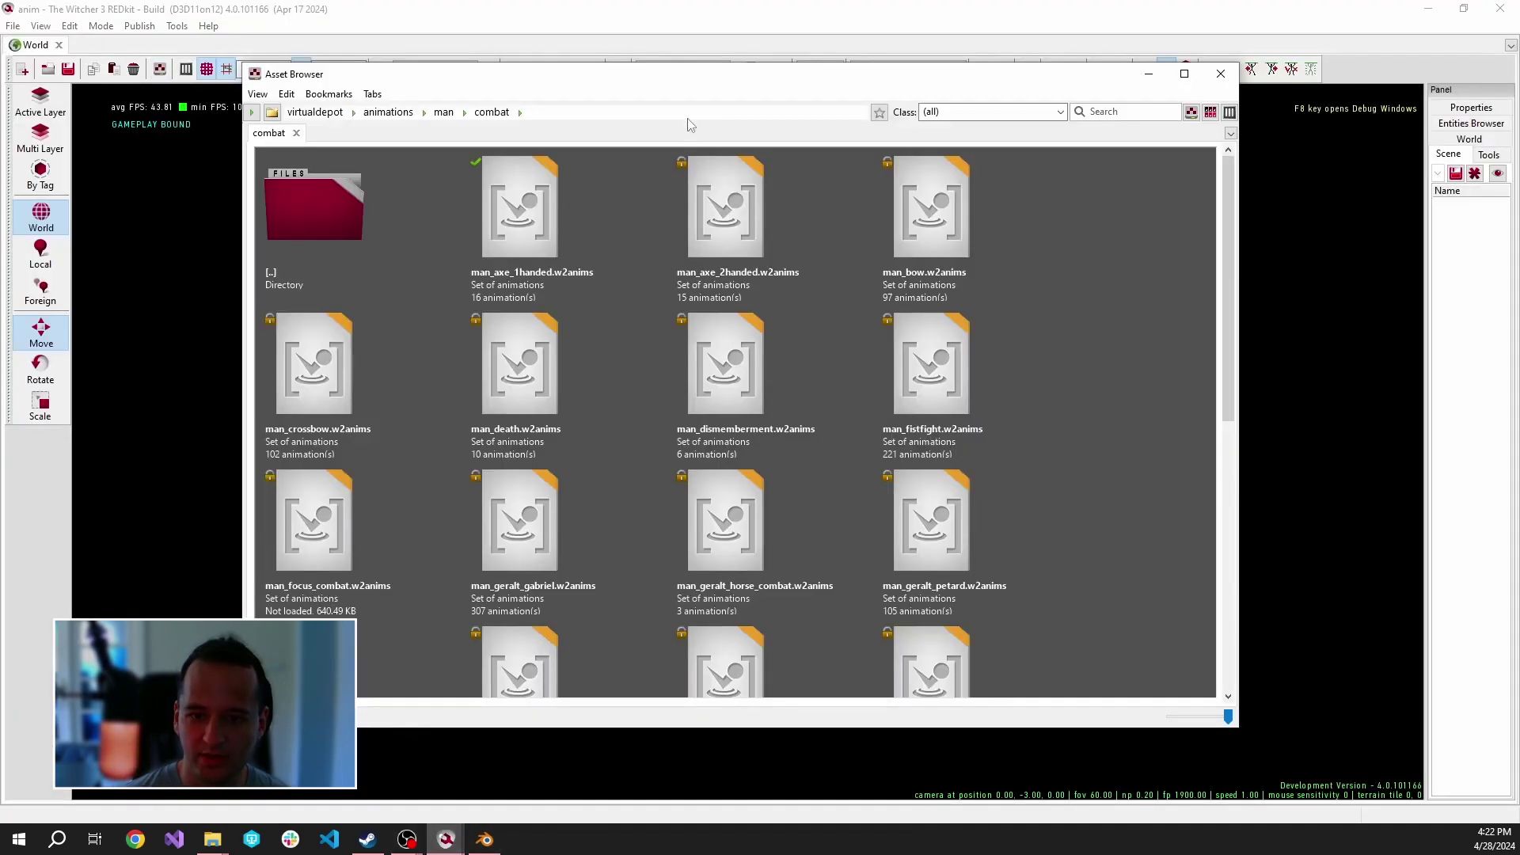
pyautogui.doubleClick(464, 134)
pyautogui.moveTo(621, 73); pyautogui.dragTo(631, 76)
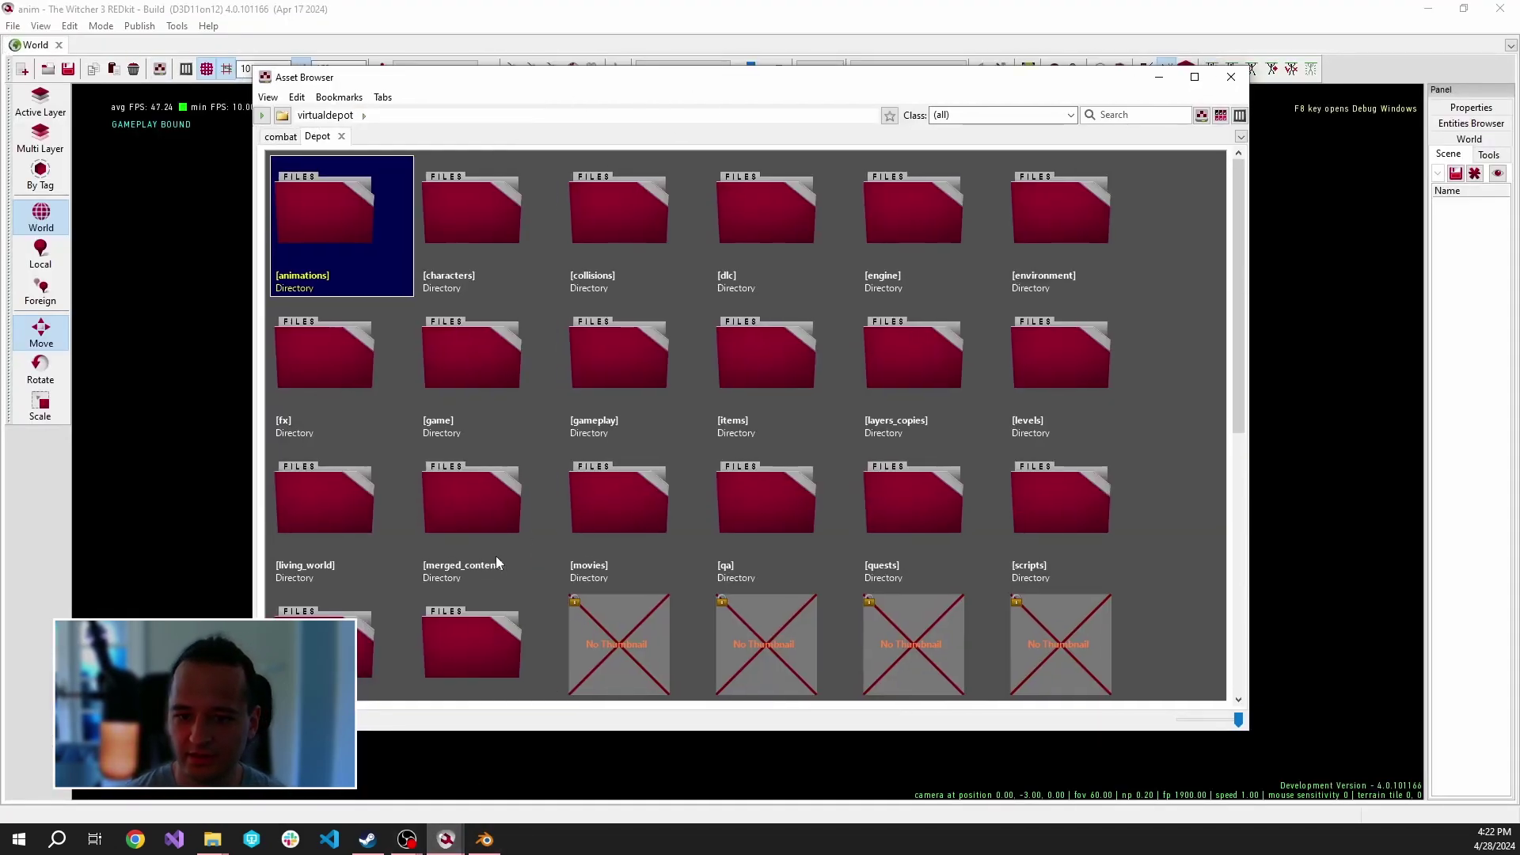
pyautogui.doubleClick(1081, 407)
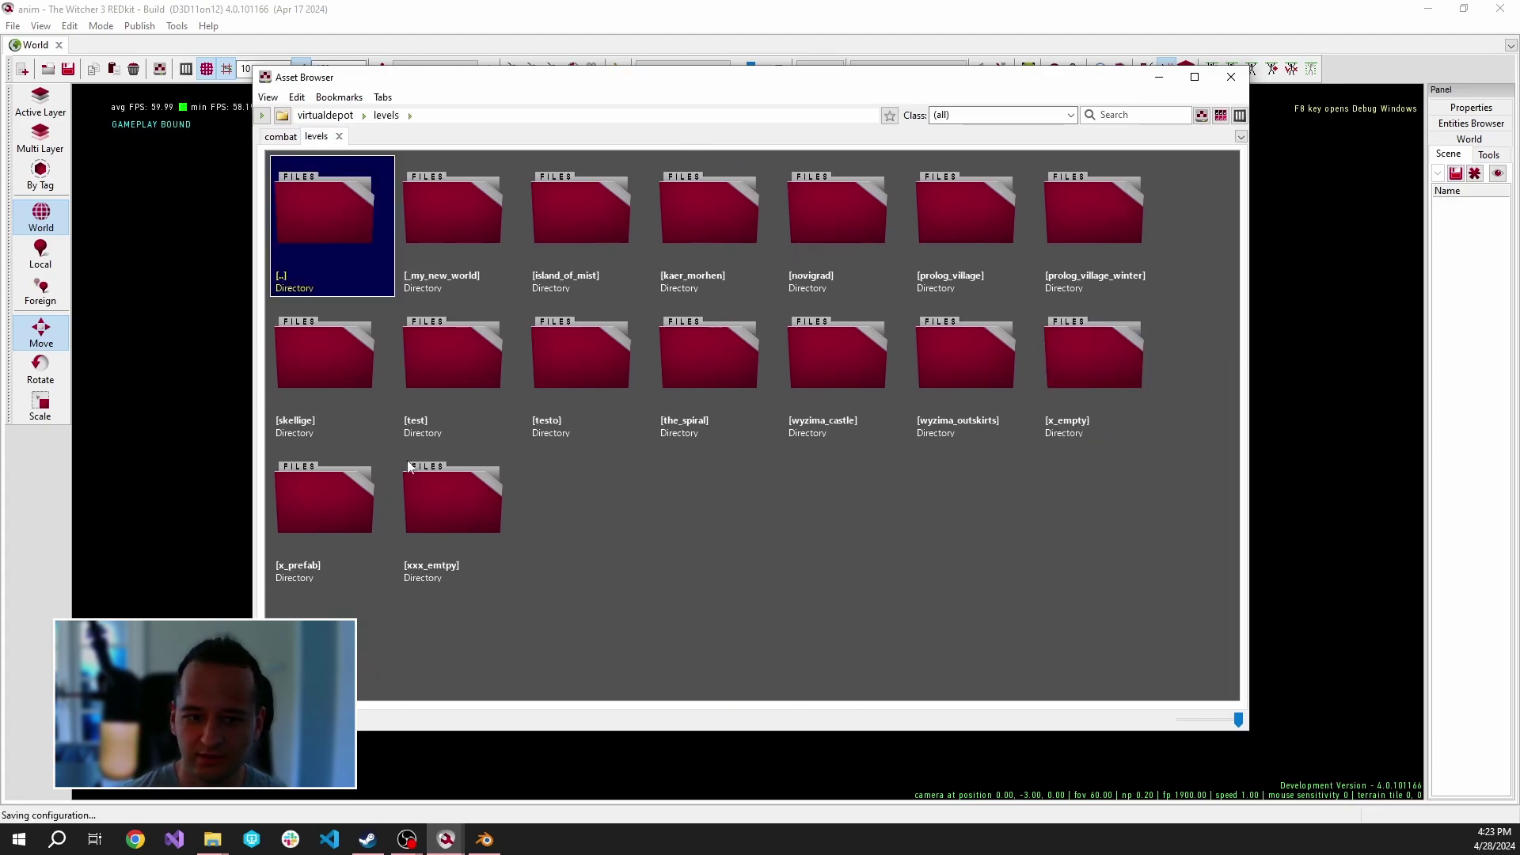
# Step: Open the novigrad.w2w world from the levels\novigrad directory and widen the side panel to show the layer names
pyautogui.doubleClick(798, 249)
pyautogui.scroll(-10, 788, 432)
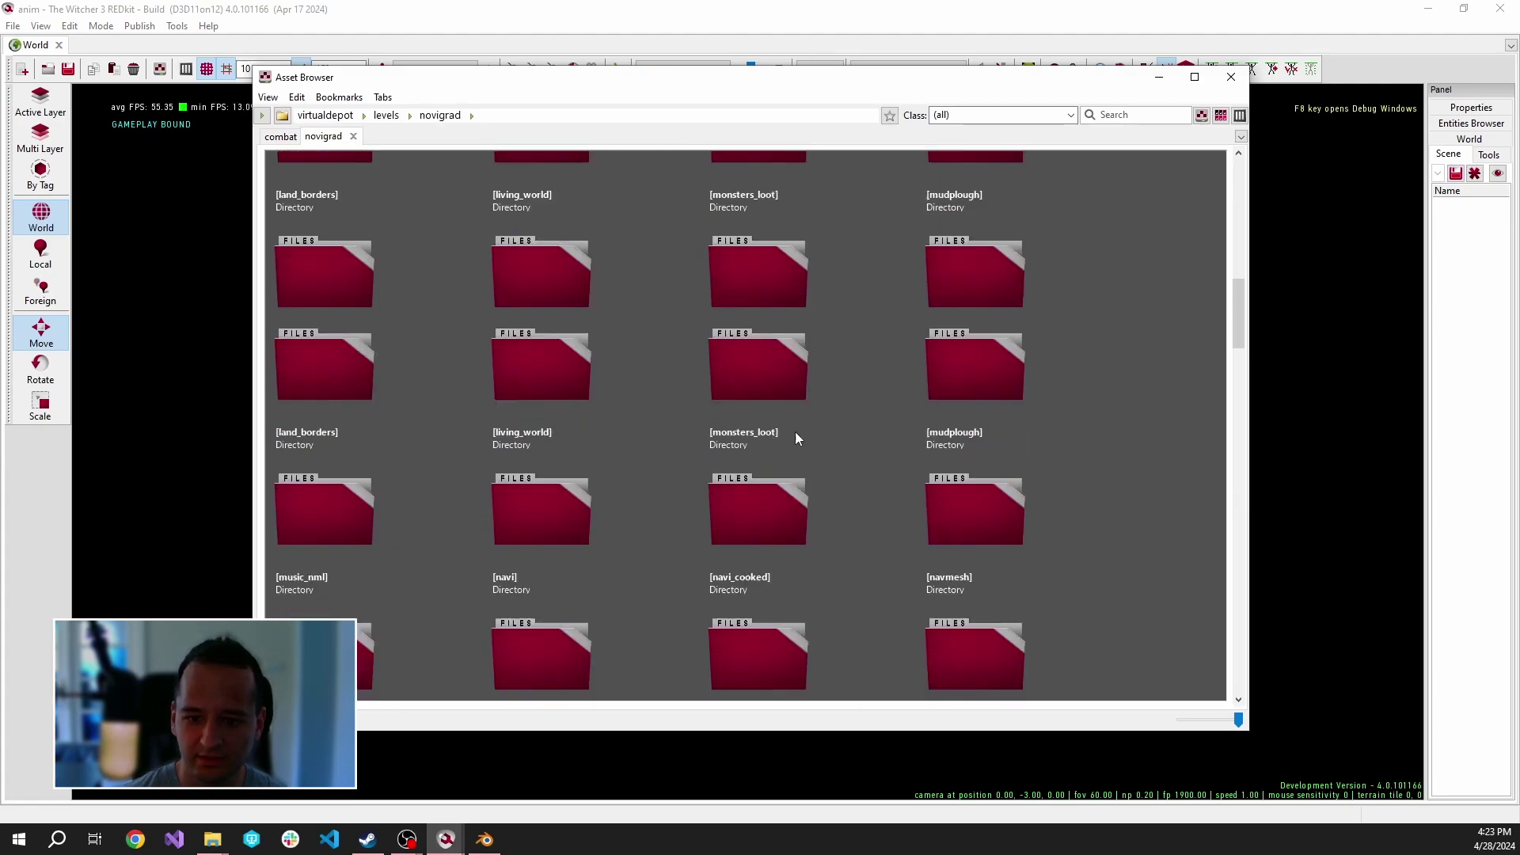
pyautogui.scroll(-10, 808, 444)
pyautogui.click(987, 325)
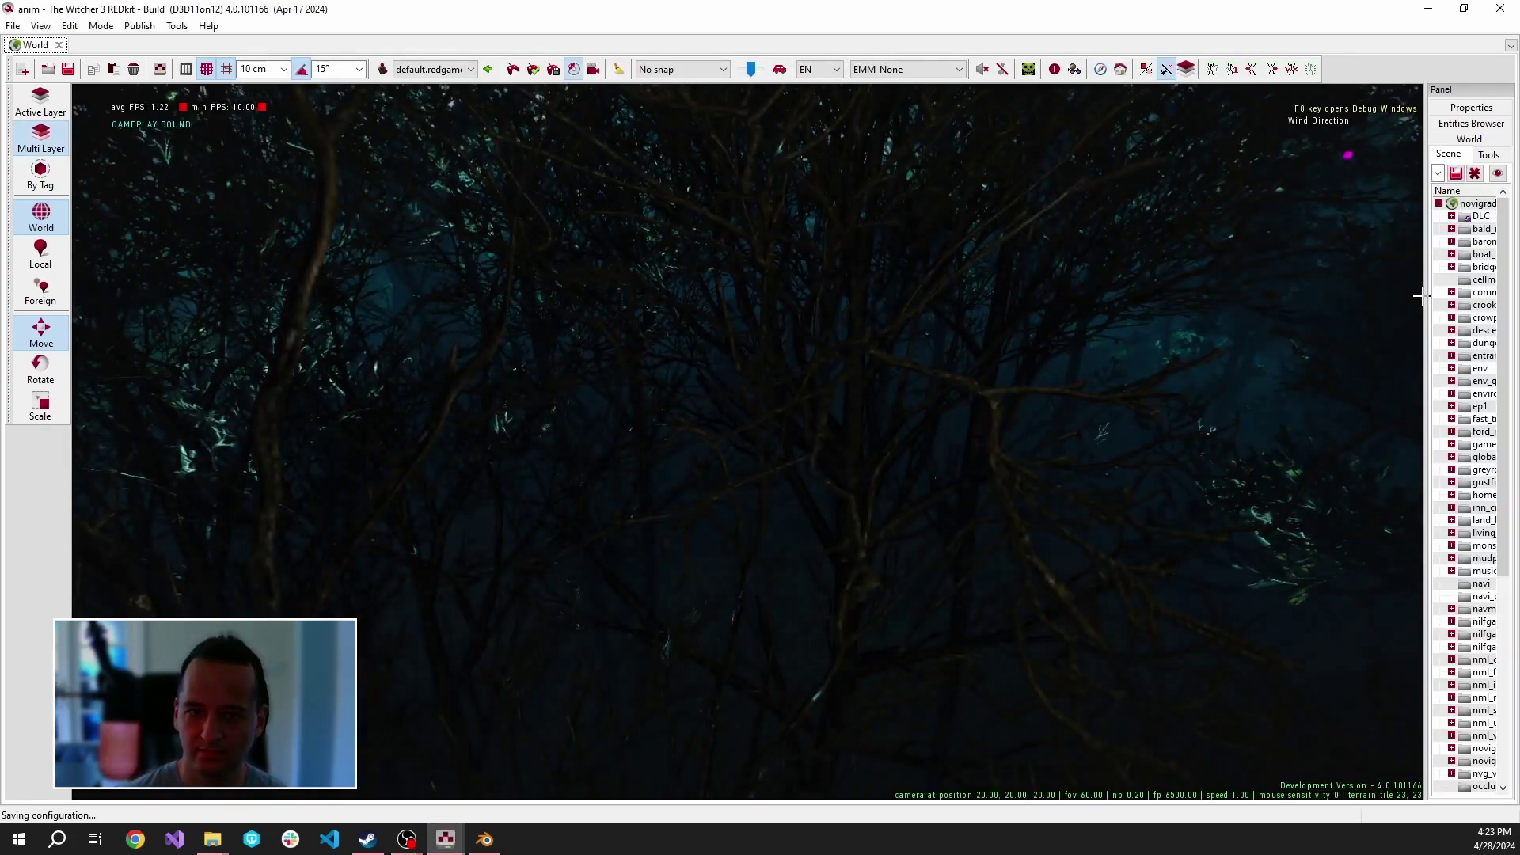
pyautogui.moveTo(1084, 329); pyautogui.dragTo(1082, 332)
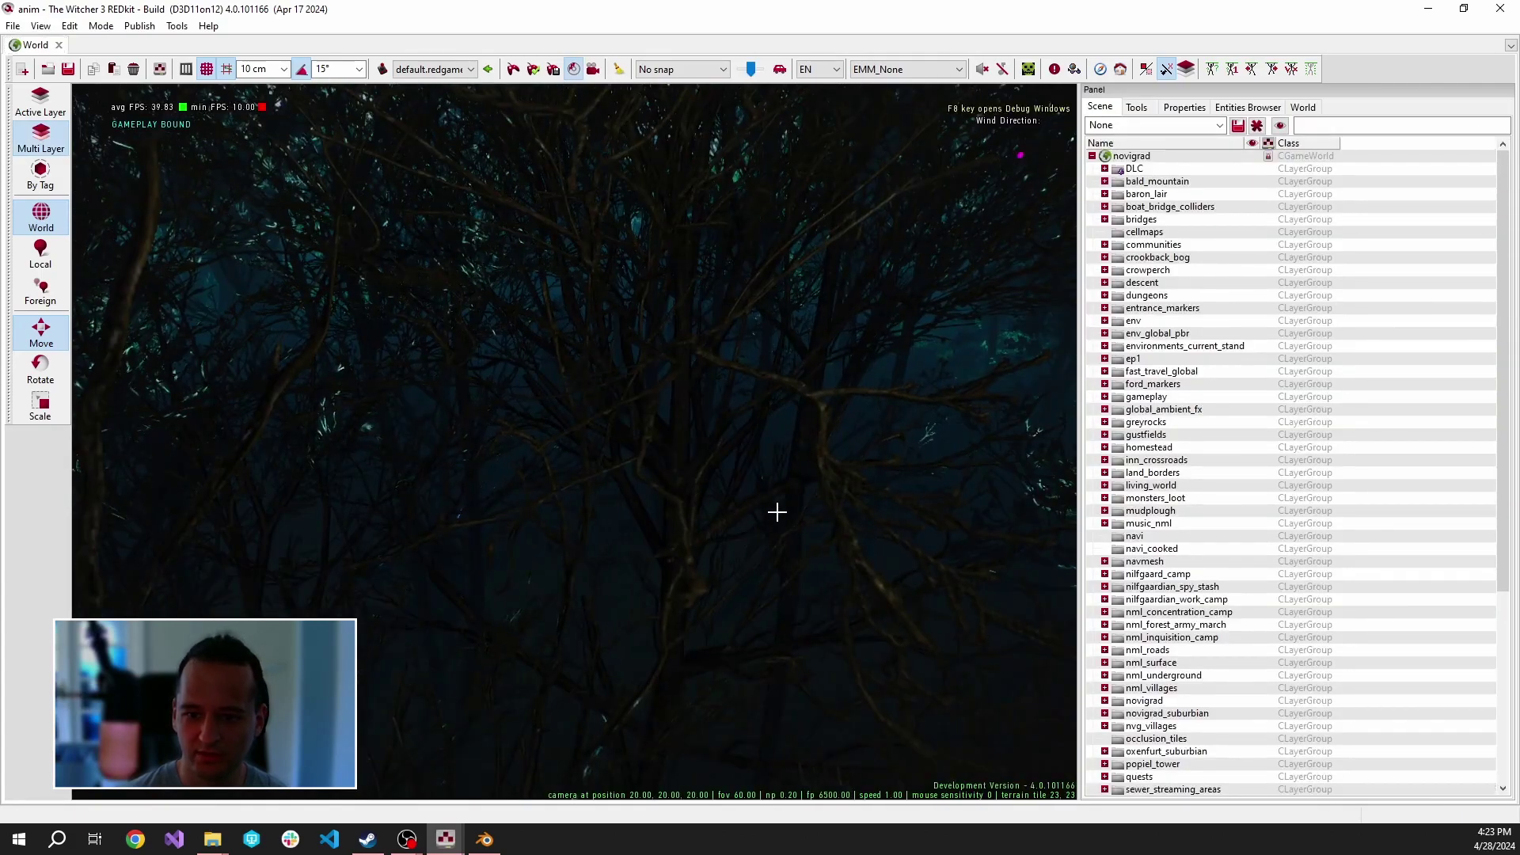
# Step: Fly the camera to the gravel path beside the wooden fence and start playing the game on the current layers only
pyautogui.press('w')
pyautogui.moveTo(777, 512)
pyautogui.mouseDown(button='right')
pyautogui.moveTo(697, 516)
pyautogui.moveTo(776, 512)
pyautogui.mouseUp(button='right')
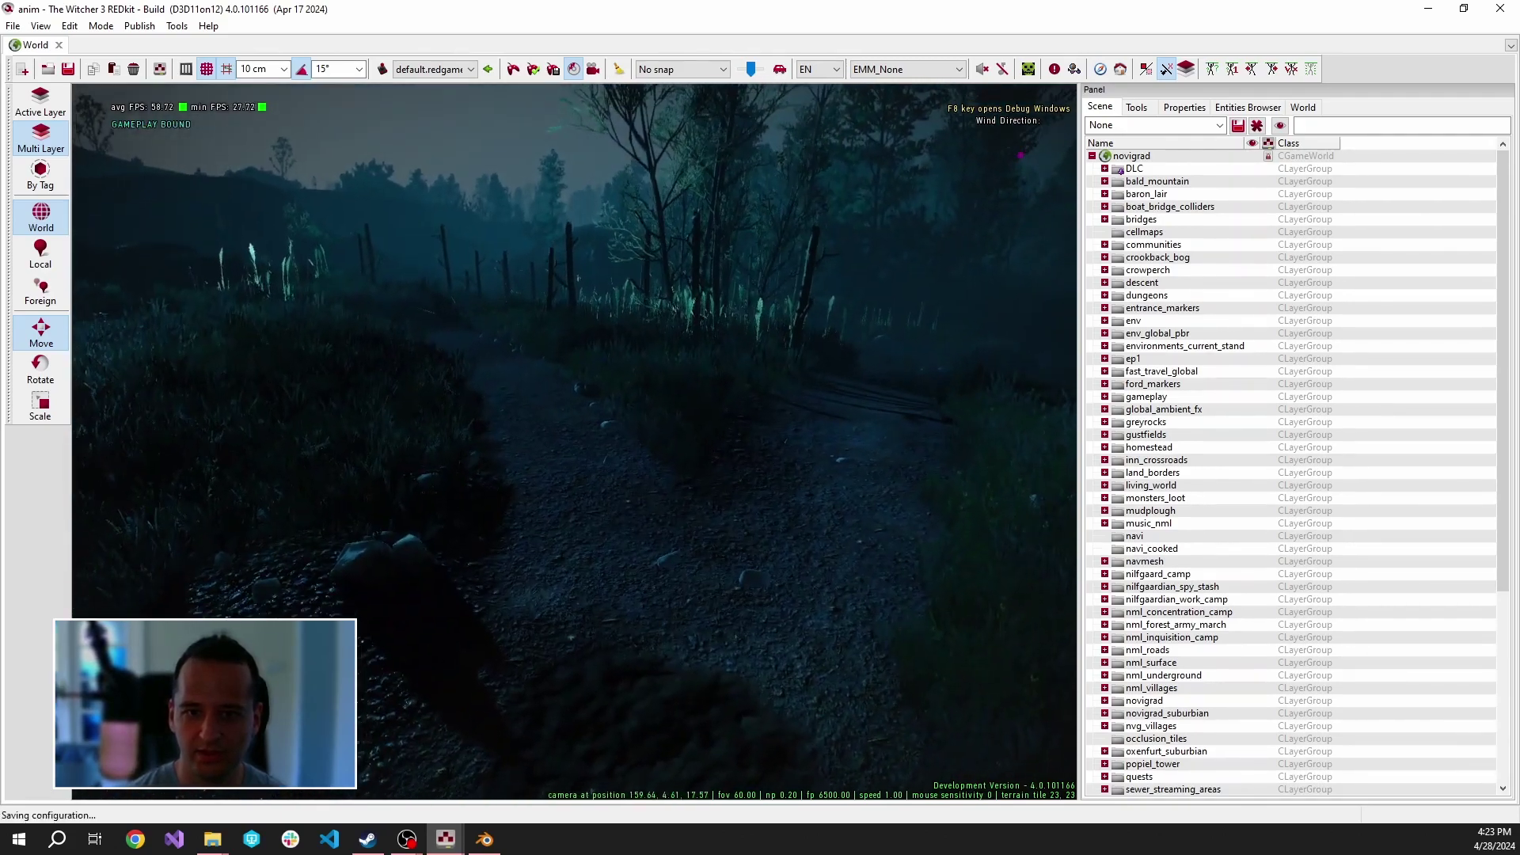
pyautogui.moveTo(815, 456); pyautogui.dragTo(815, 456, button='right')
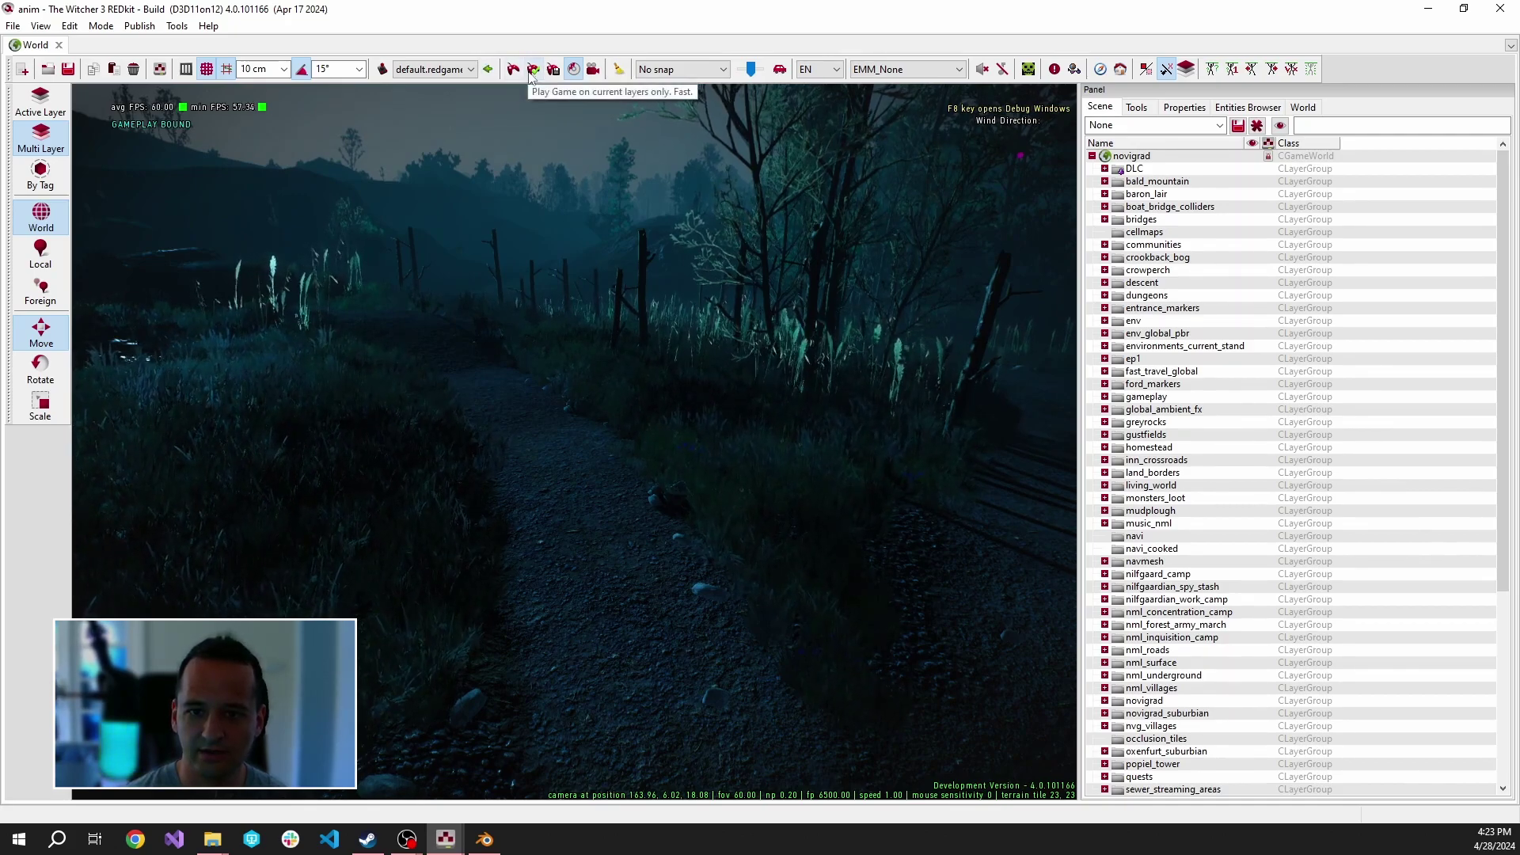
pyautogui.click(532, 70)
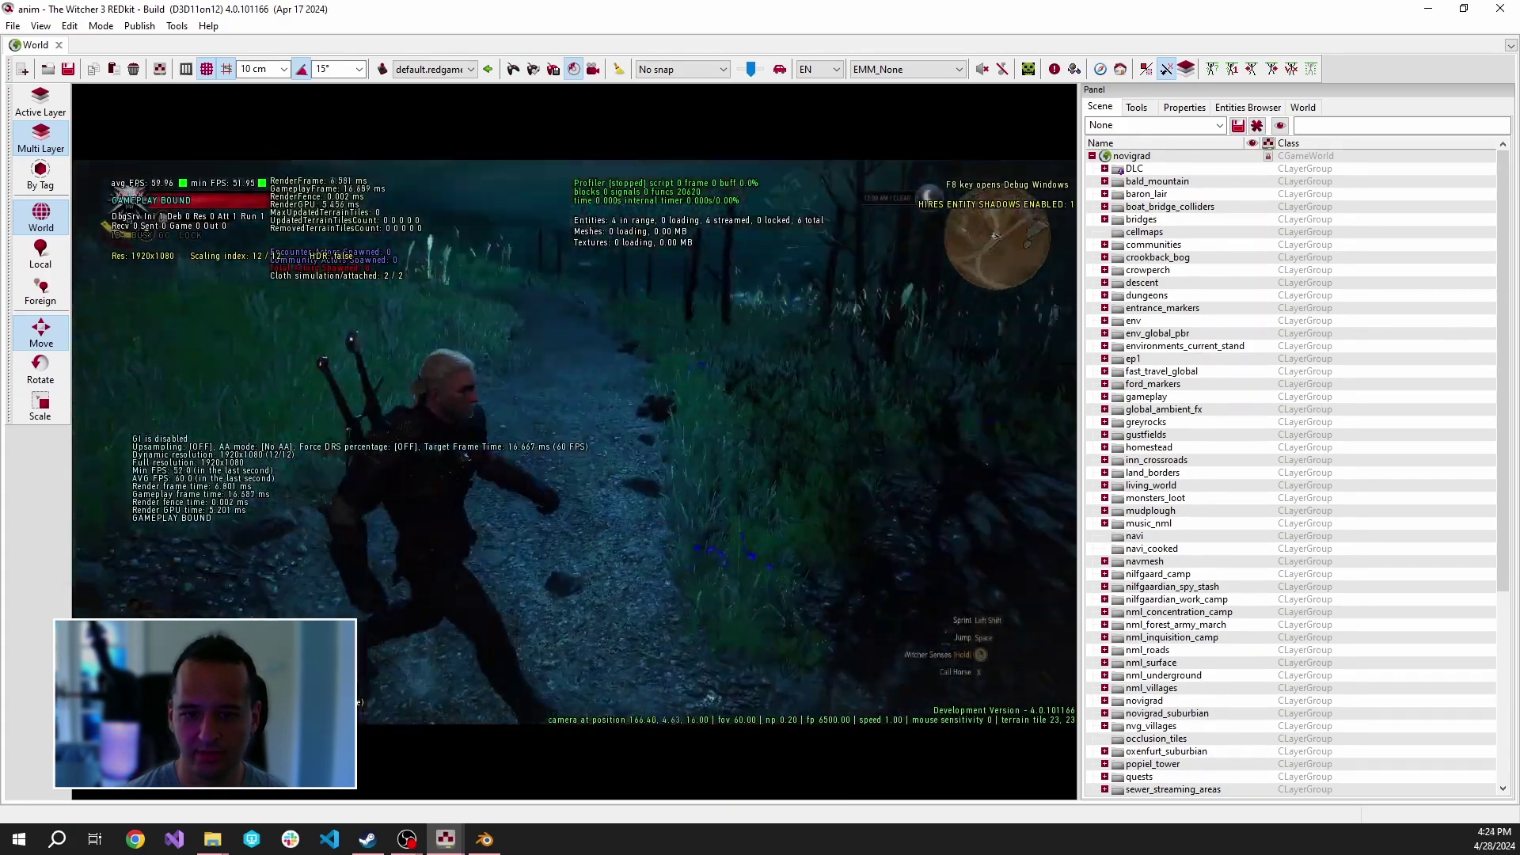
# Step: Run Geralt around the path and surrounding grass to check his movement in the running game
pyautogui.press('w')
pyautogui.press('a')
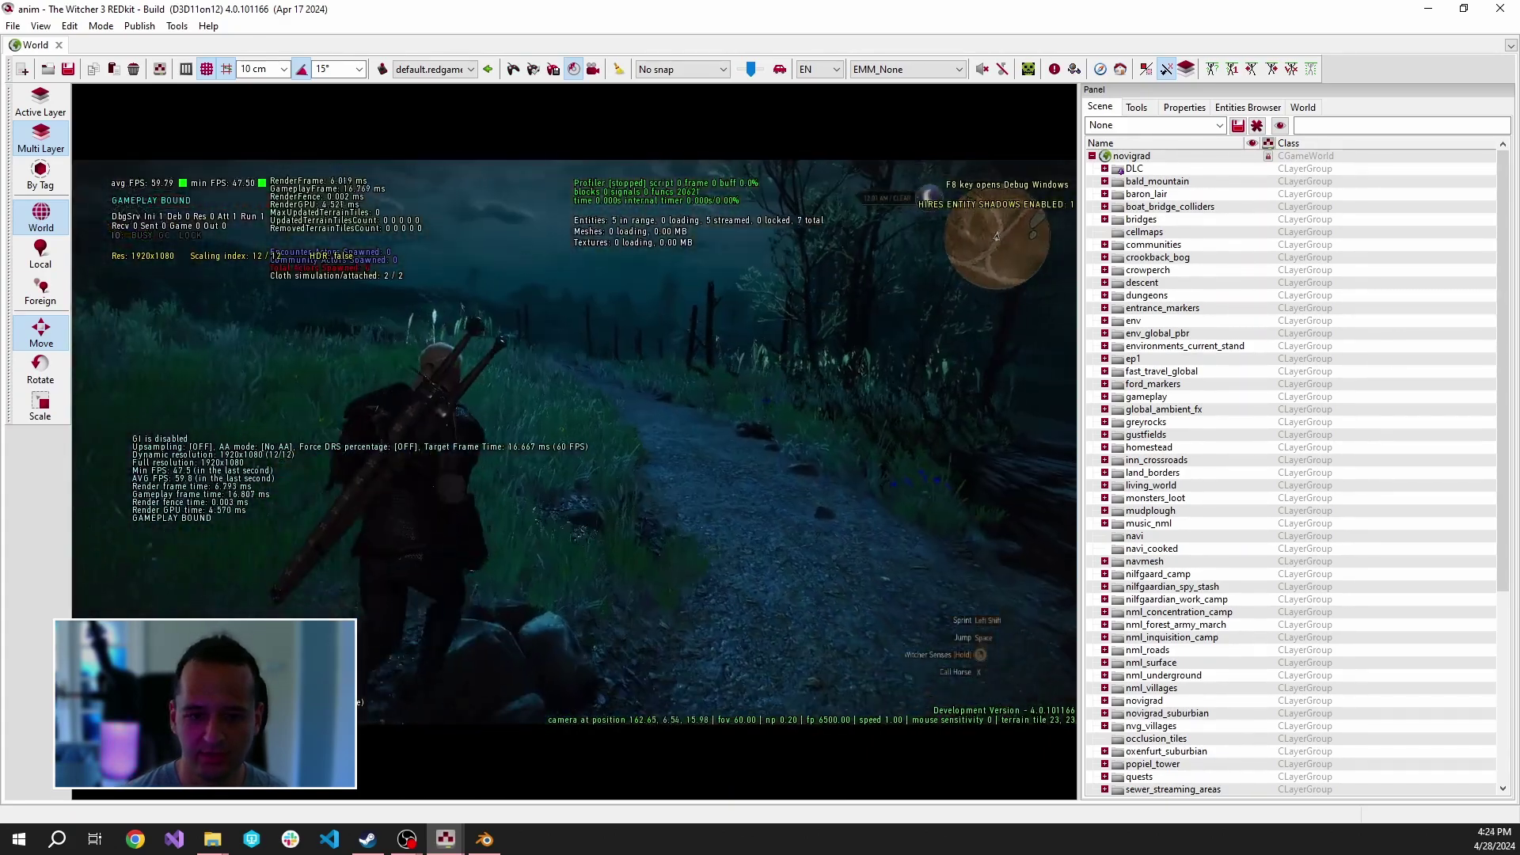
pyautogui.press('w')
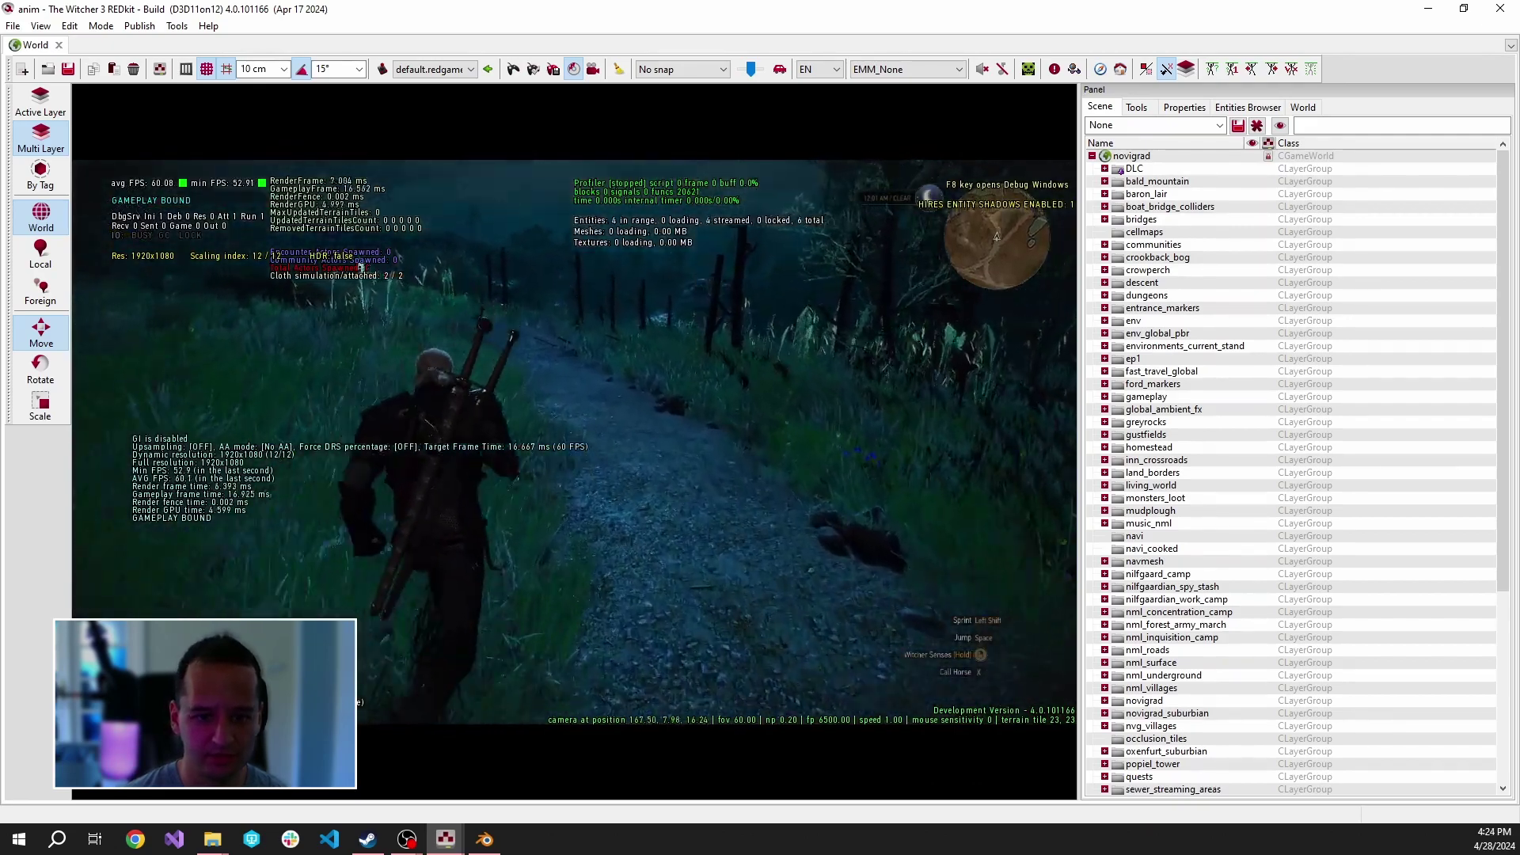
pyautogui.press('w')
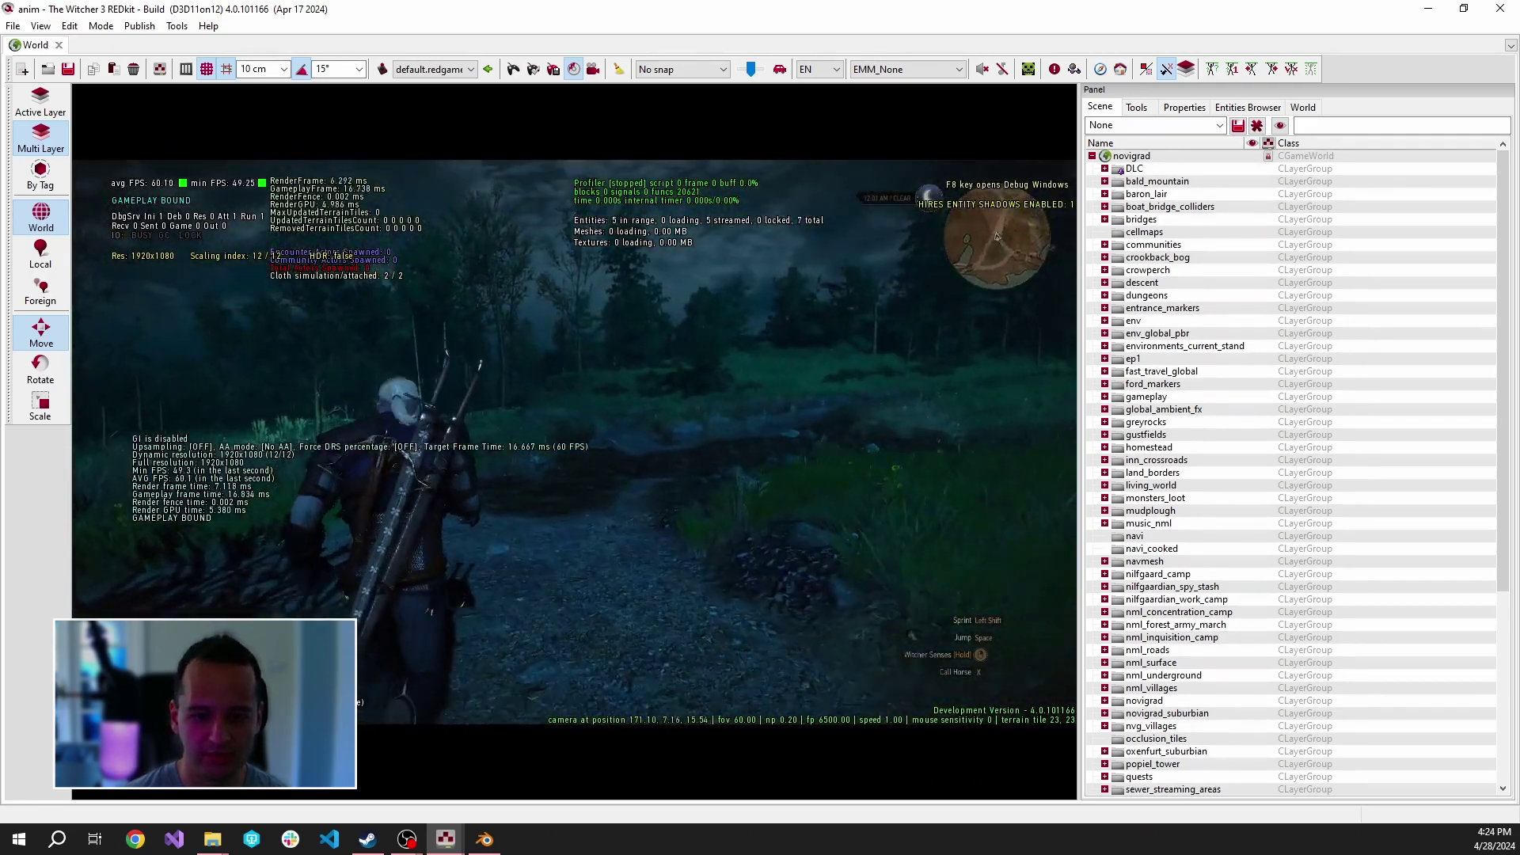
pyautogui.press('w')
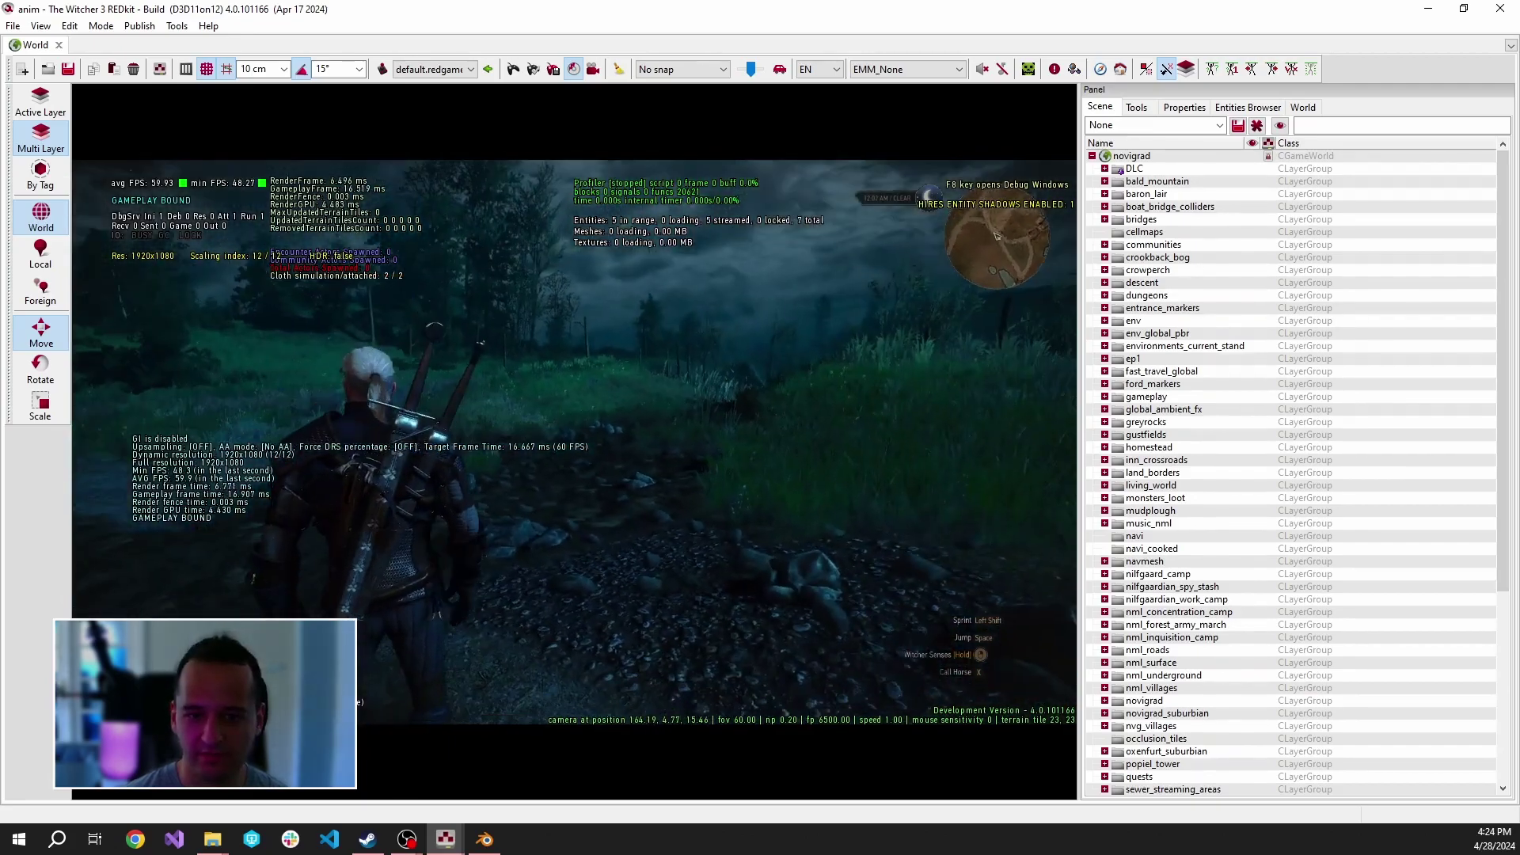
pyautogui.press('w')
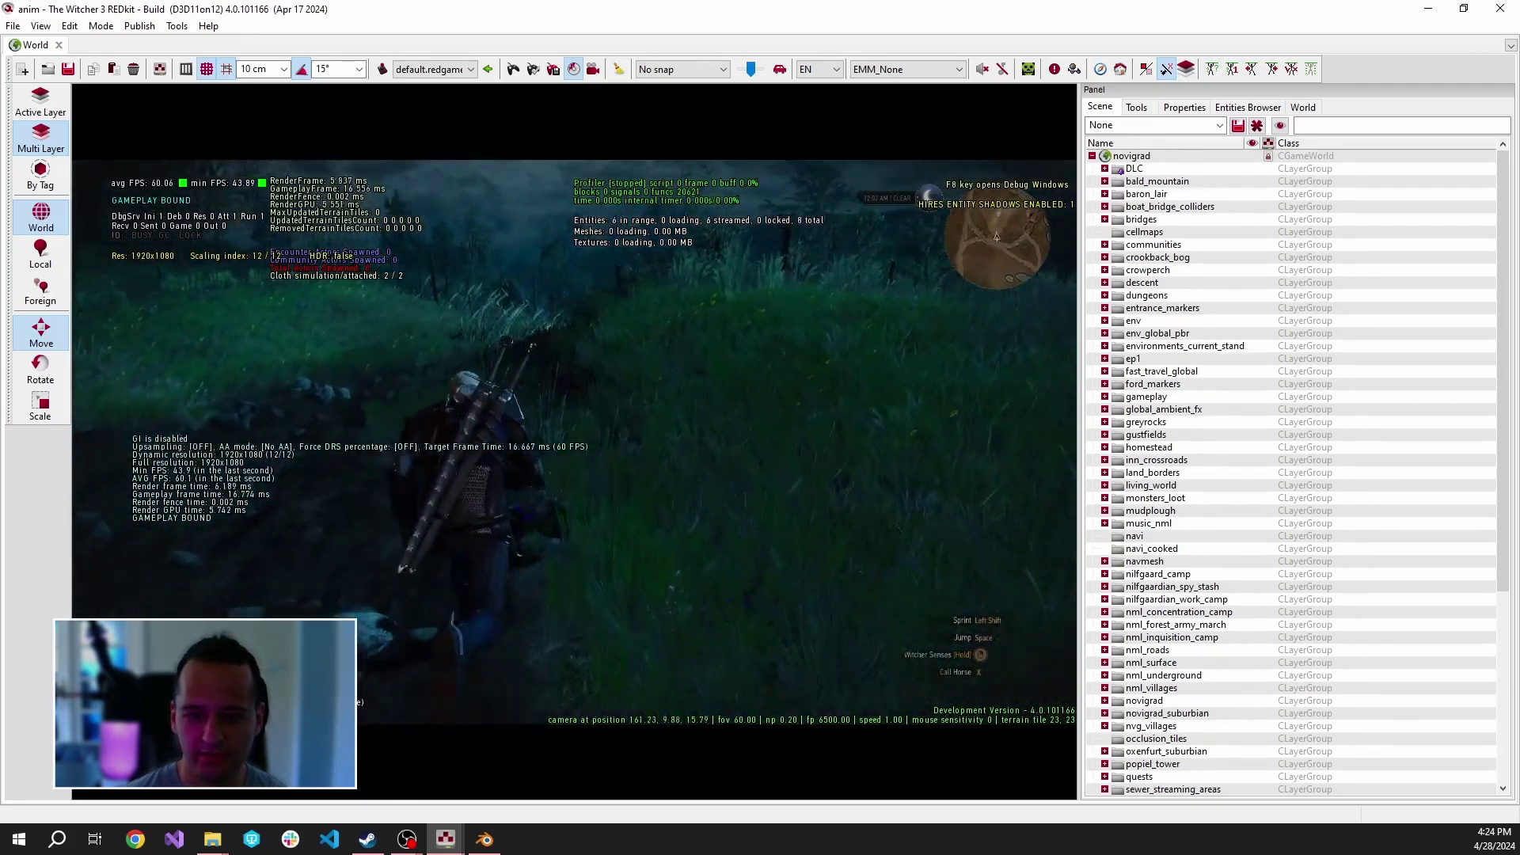
pyautogui.press('w')
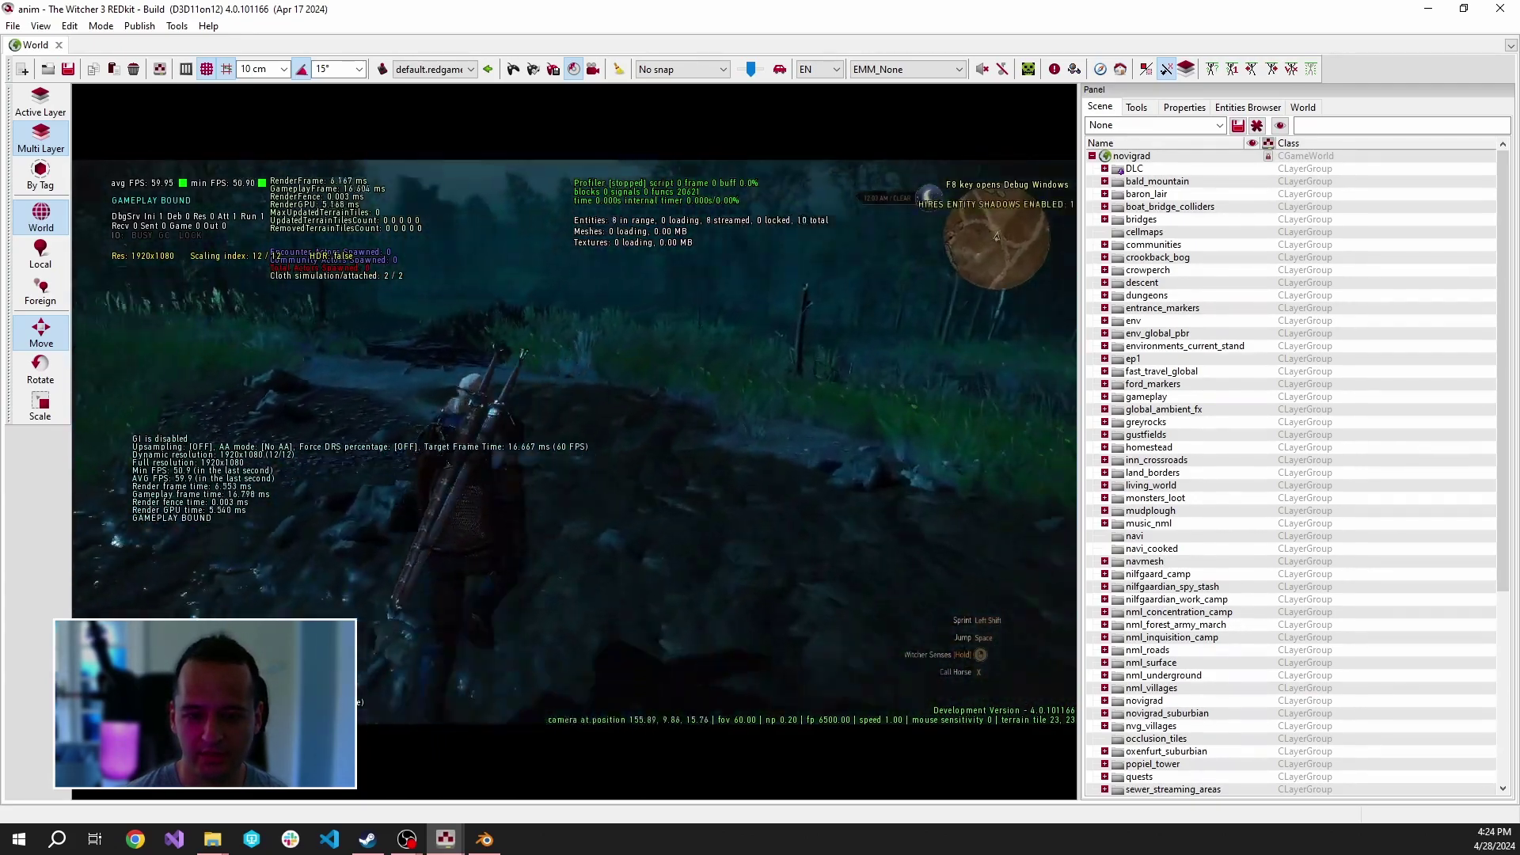
pyautogui.press('w')
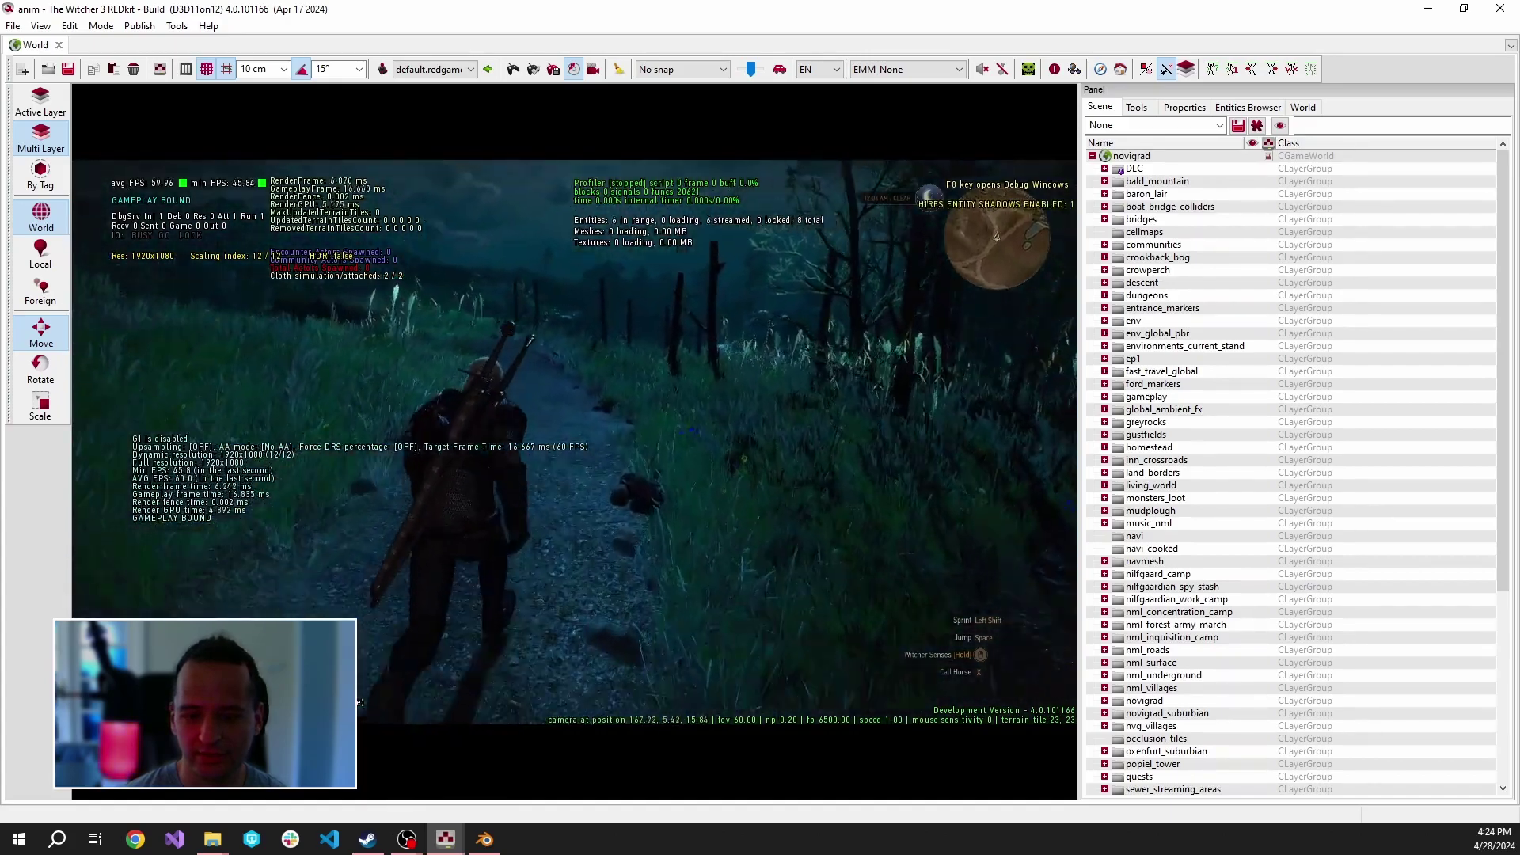
pyautogui.press('w')
# Step: Pause the running game and open the Behavior Debugger for entity player0 with component man_base and instance Gameplay
pyautogui.hotkey('alt', 'Tab')
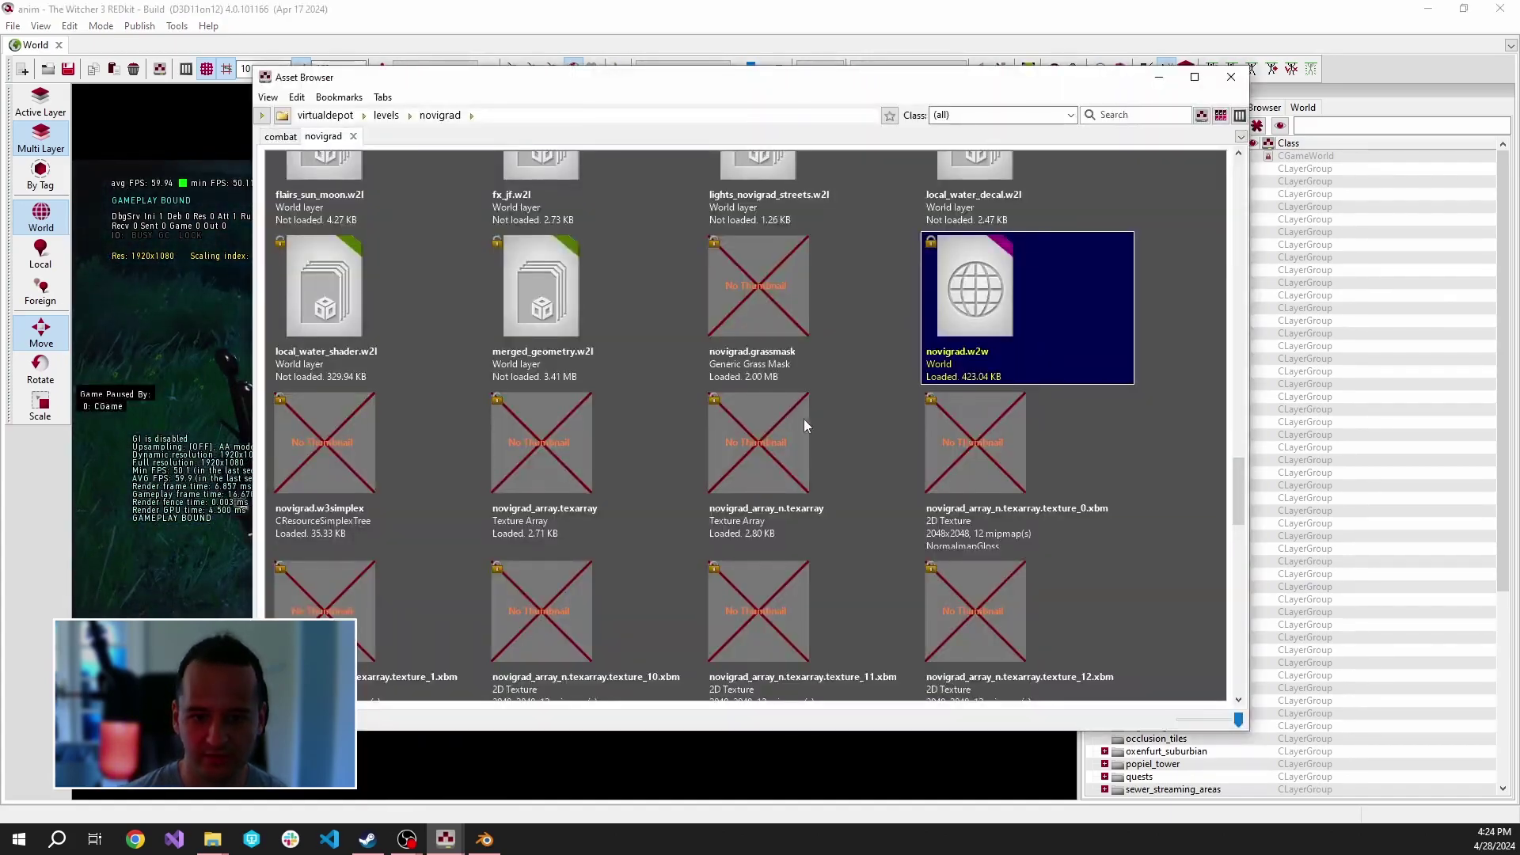
pyautogui.click(736, 9)
pyautogui.click(176, 26)
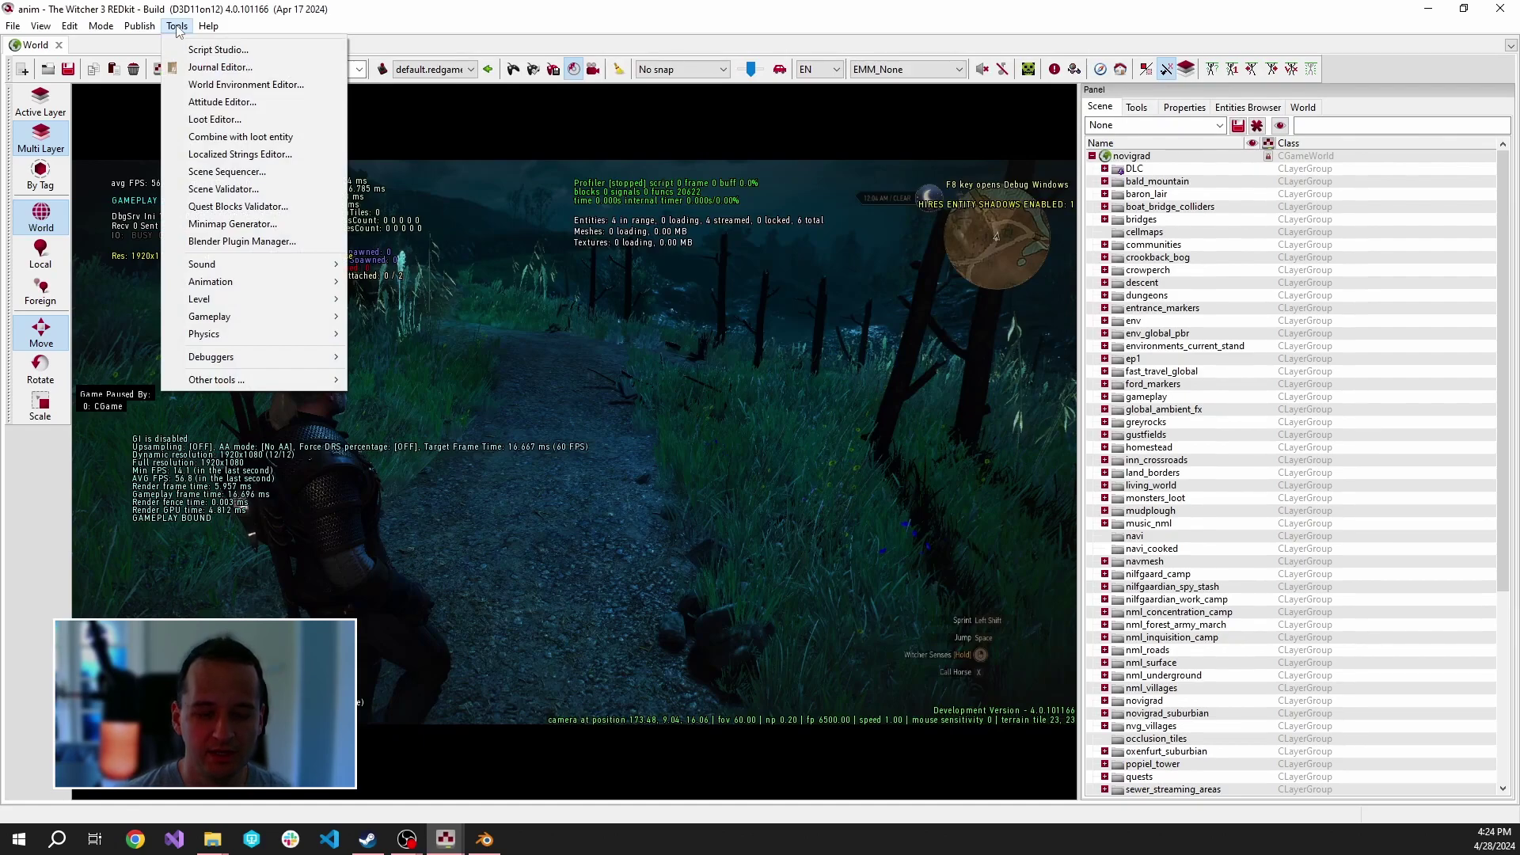
pyautogui.moveTo(334, 361)
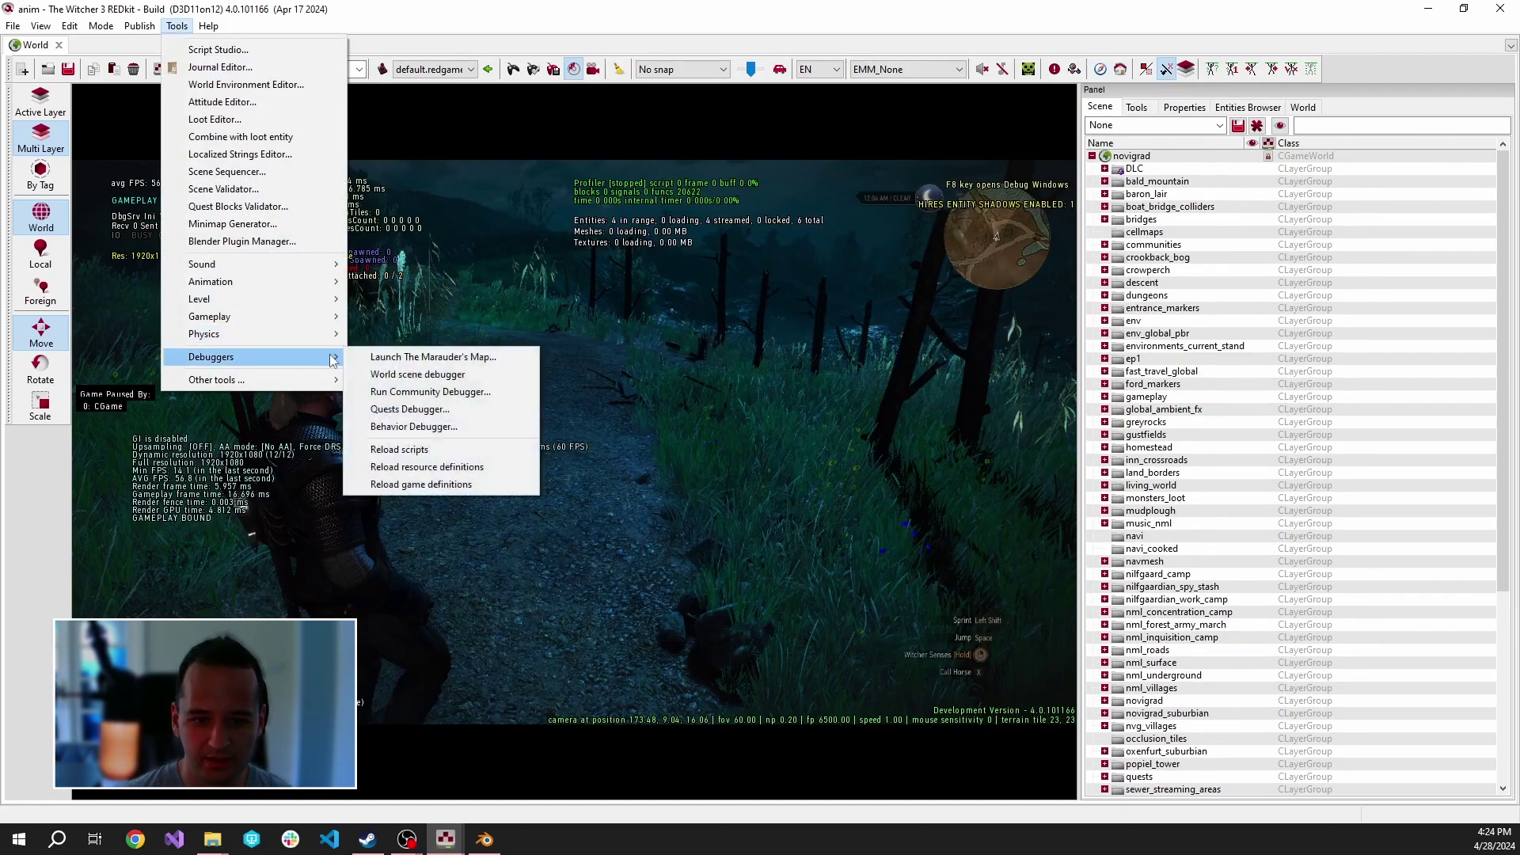
pyautogui.click(413, 428)
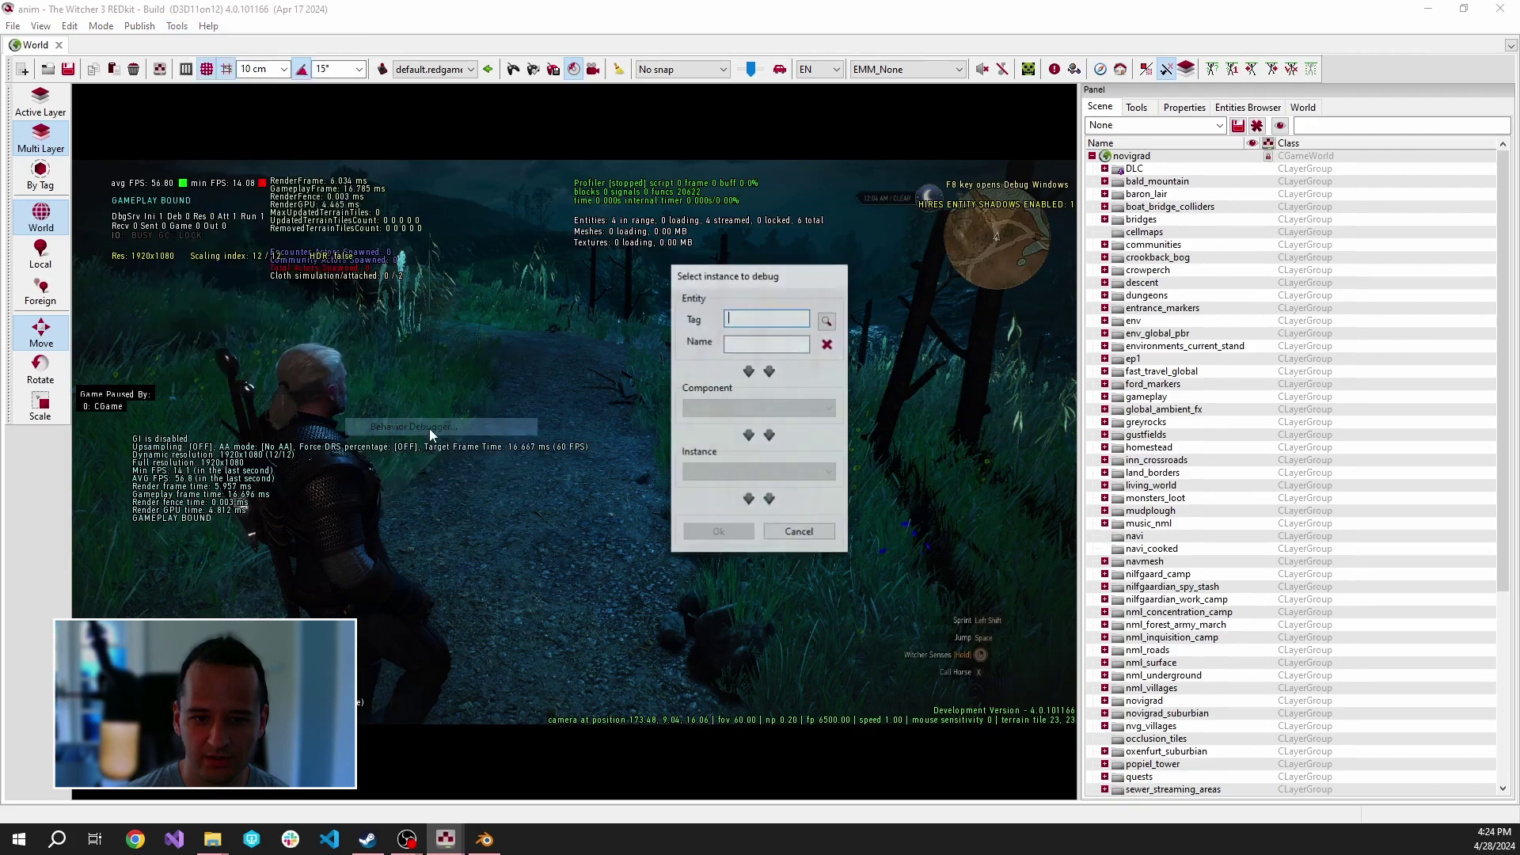
pyautogui.click(827, 320)
pyautogui.click(764, 346)
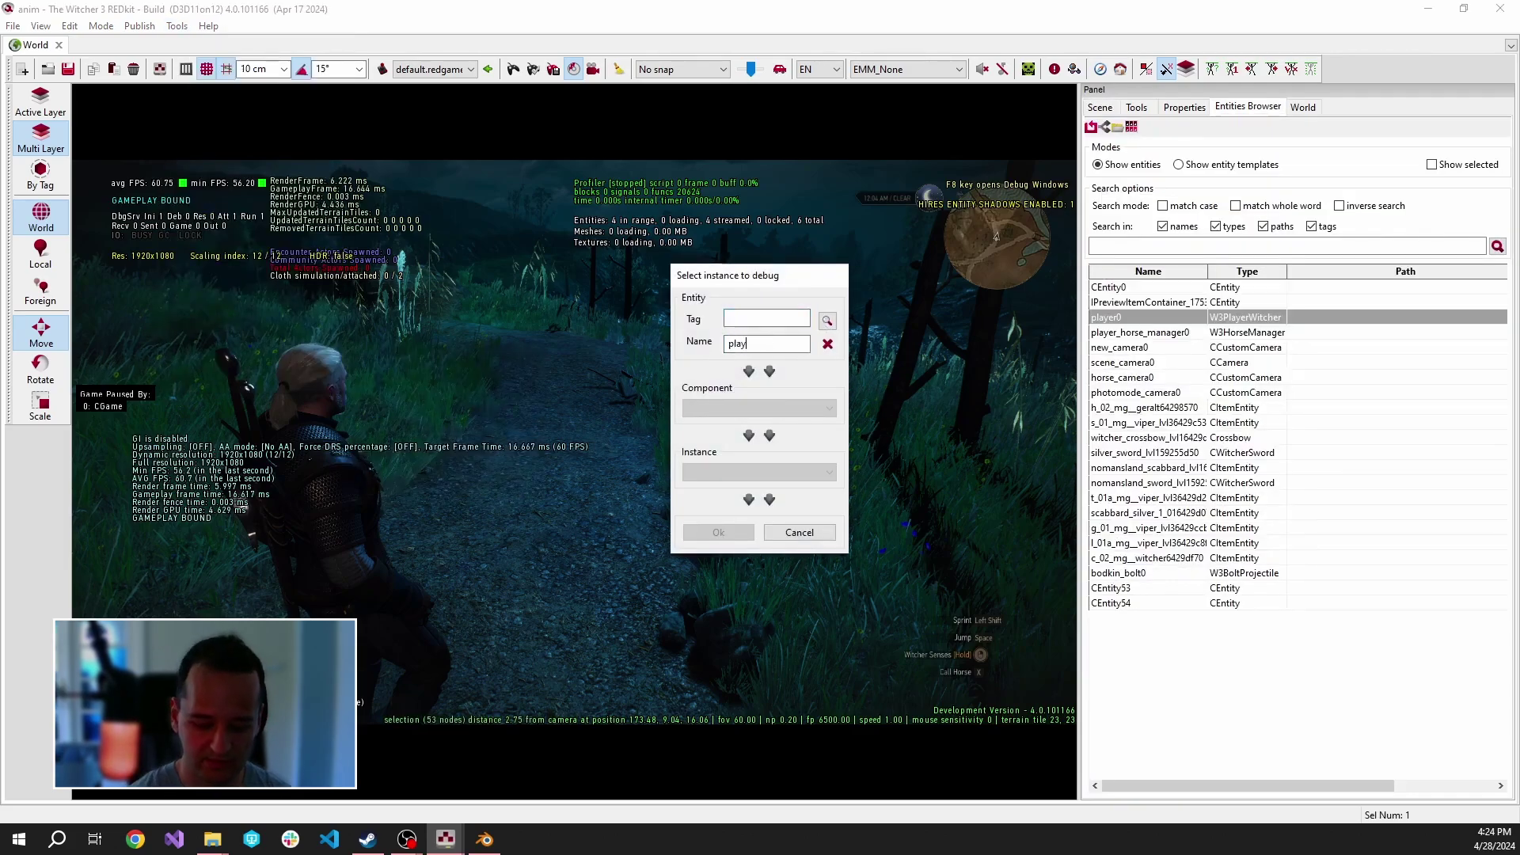
pyautogui.click(830, 324)
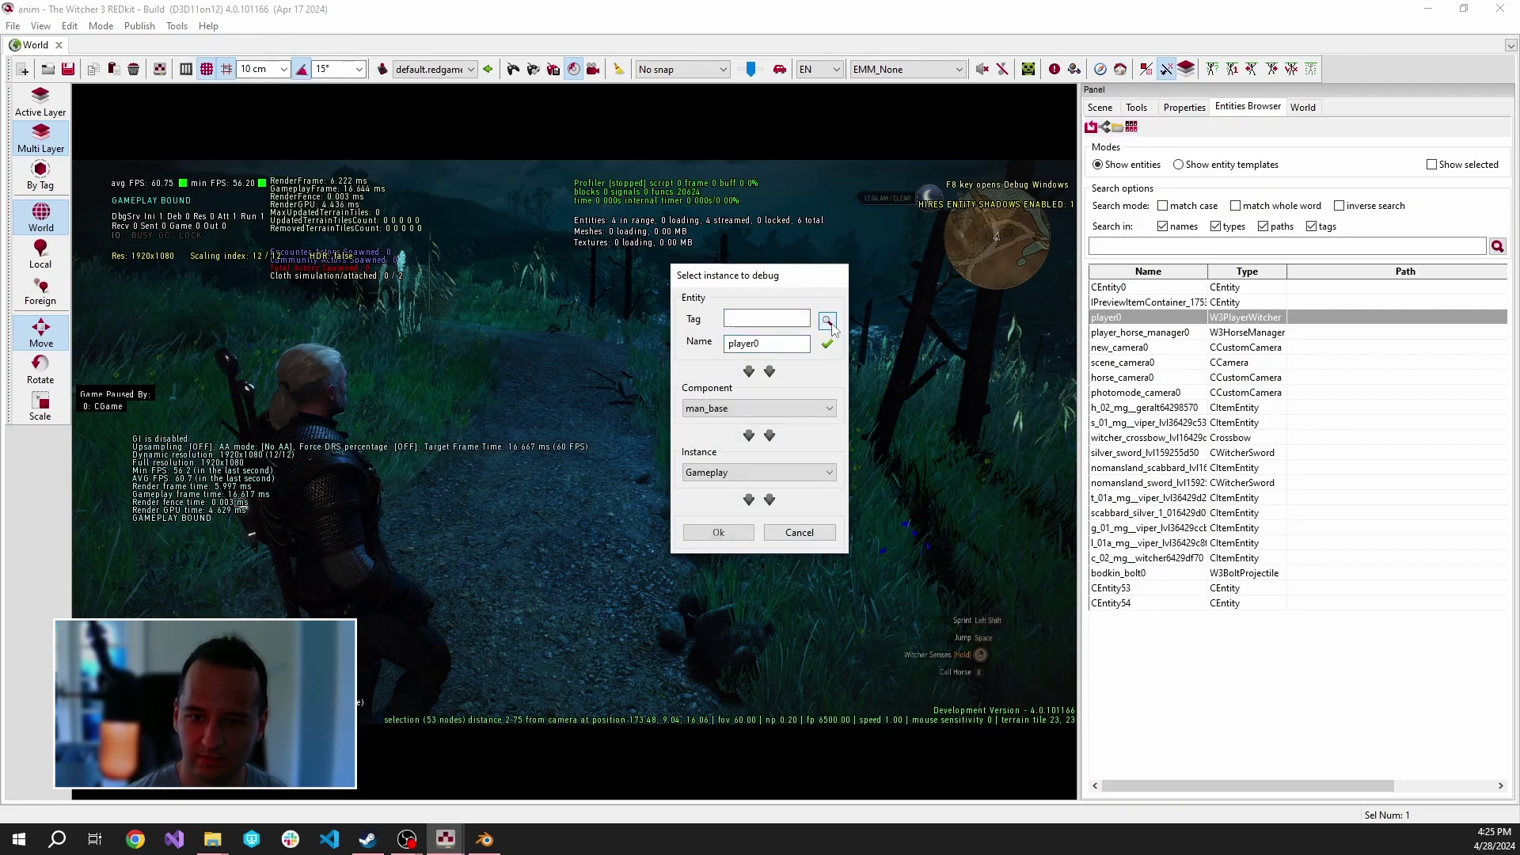
pyautogui.moveTo(756, 290); pyautogui.dragTo(762, 294)
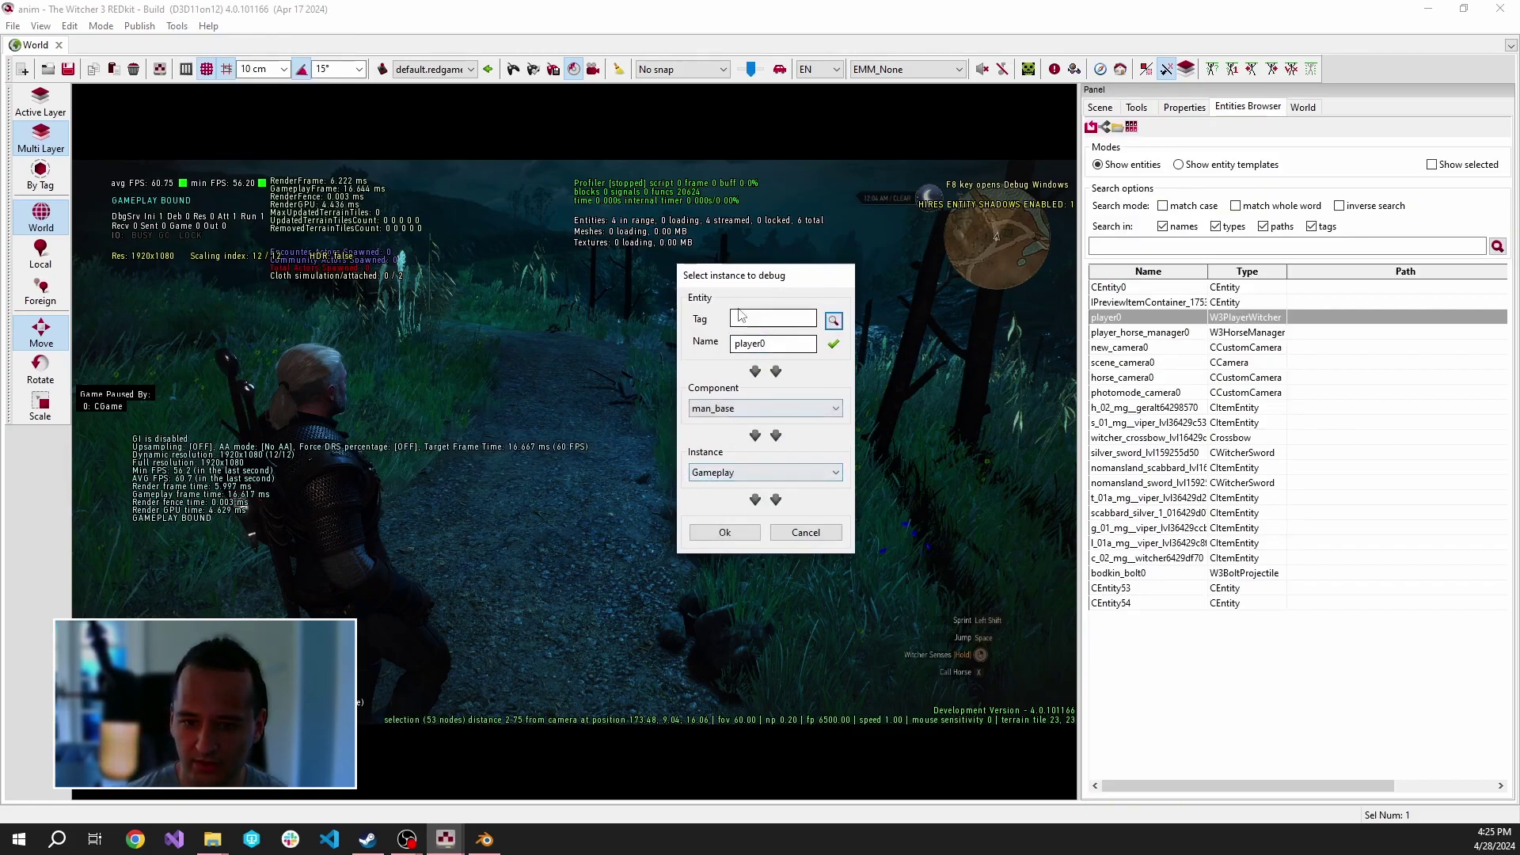
pyautogui.click(725, 533)
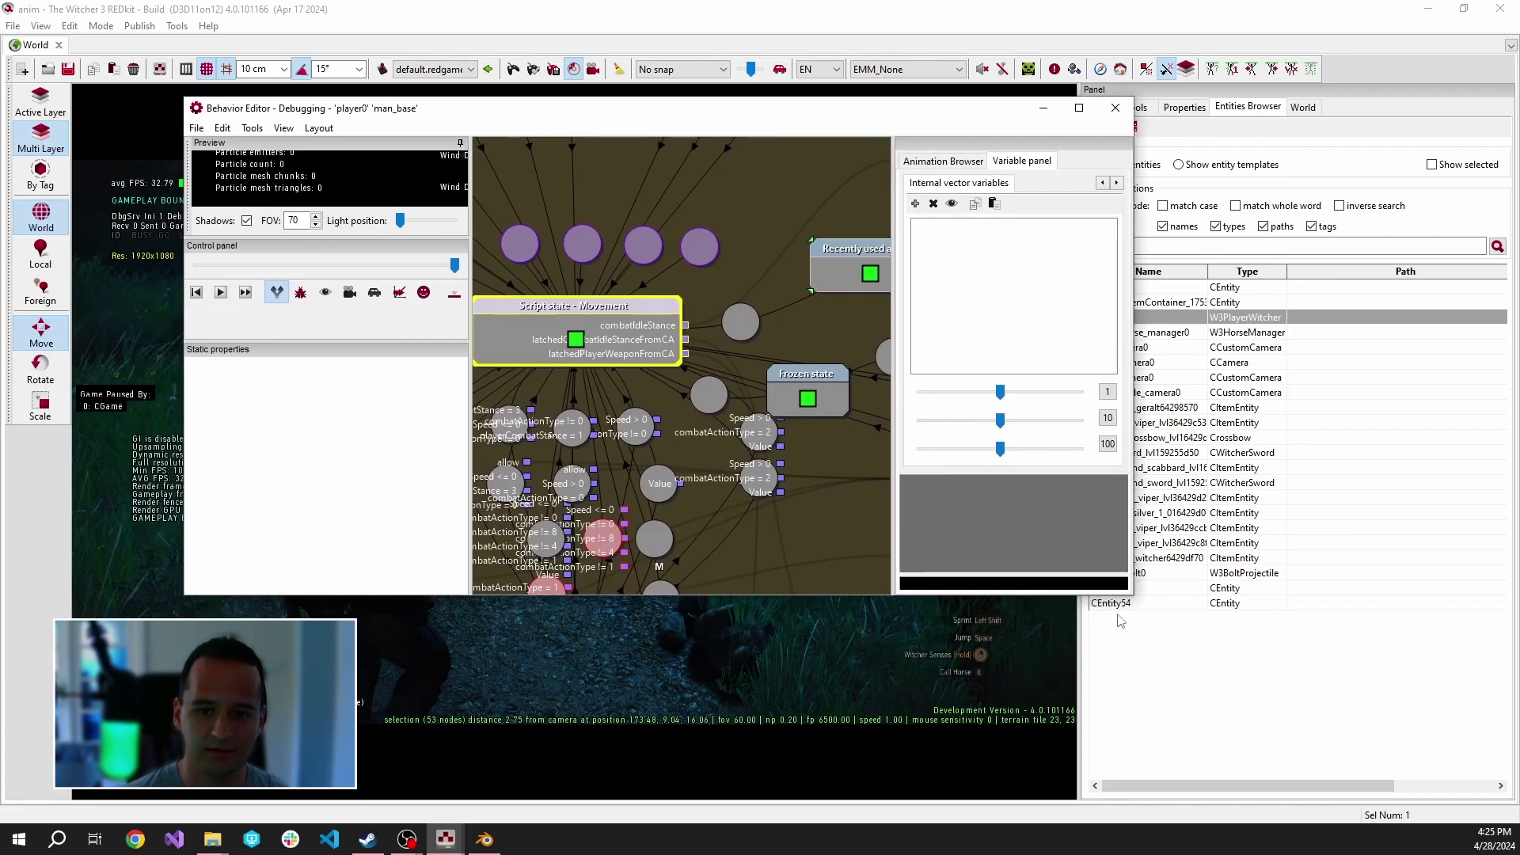
# Step: Enlarge the Behavior Editor window and open the Script state - Movement node of the player's behavior graph
pyautogui.moveTo(1133, 597); pyautogui.dragTo(1467, 750)
pyautogui.scroll(-5, 771, 524)
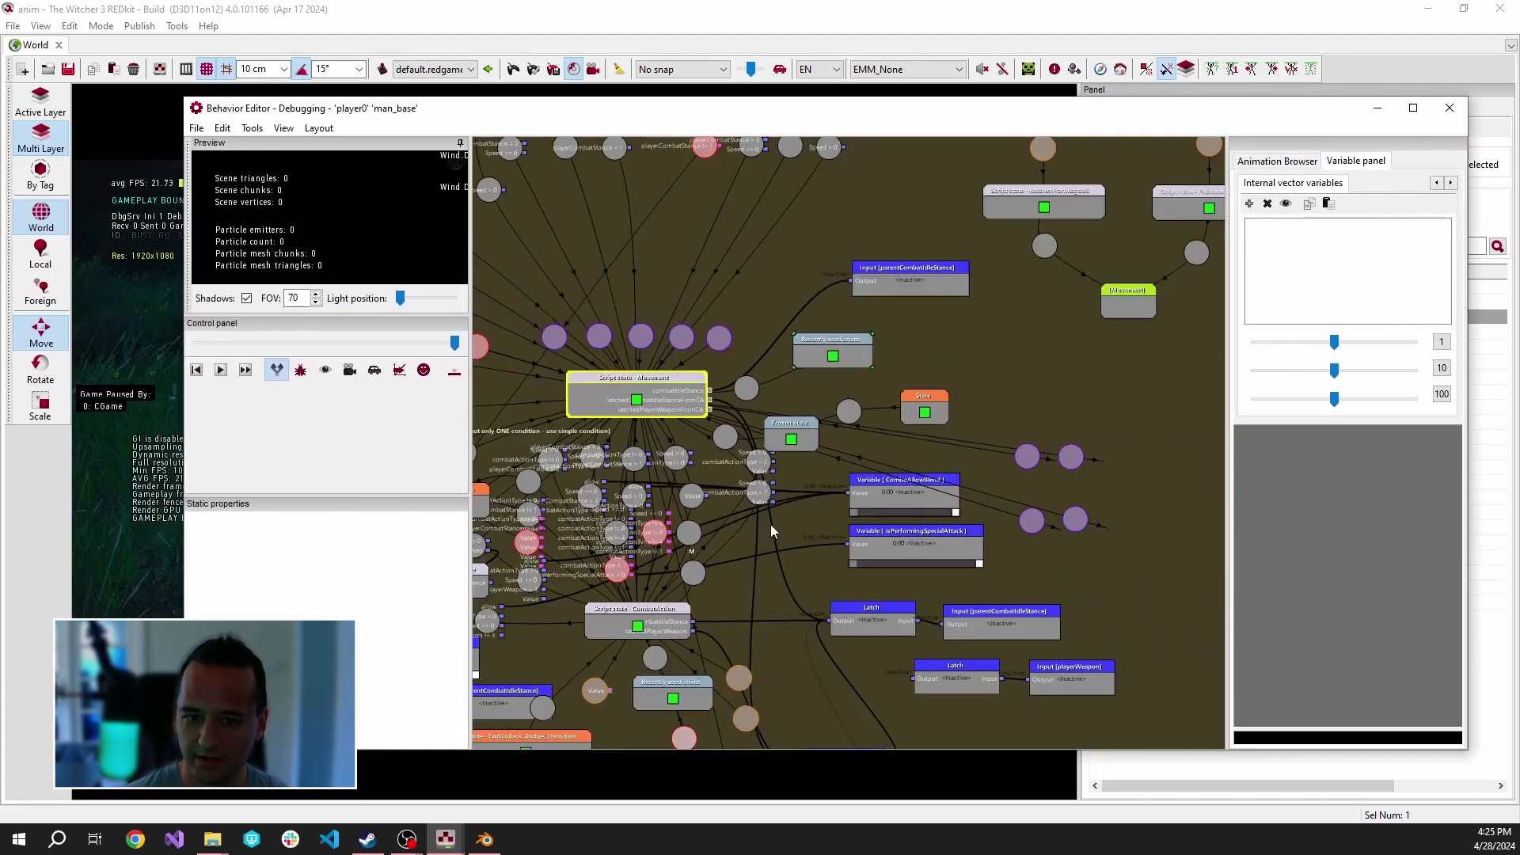
pyautogui.moveTo(931, 561); pyautogui.dragTo(926, 509, button='middle')
pyautogui.scroll(6, 758, 470)
pyautogui.moveTo(978, 581); pyautogui.dragTo(921, 568, button='middle')
pyautogui.scroll(-3, 867, 502)
pyautogui.doubleClick(805, 426)
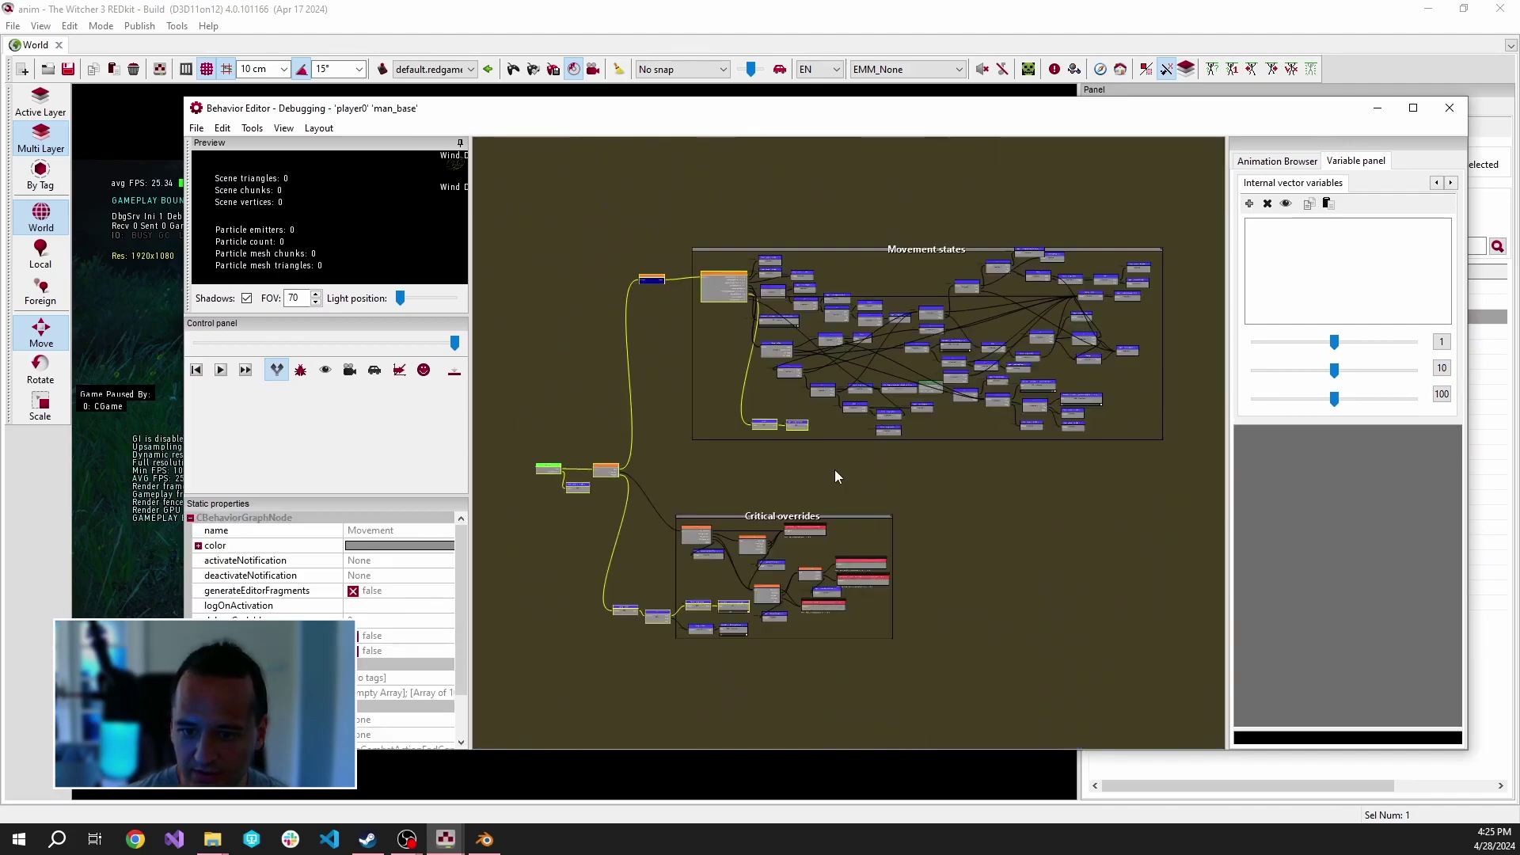
# Step: Open the state machine in the Movement states group and frame its Idle / Walk / Run graph
pyautogui.scroll(4, 710, 362)
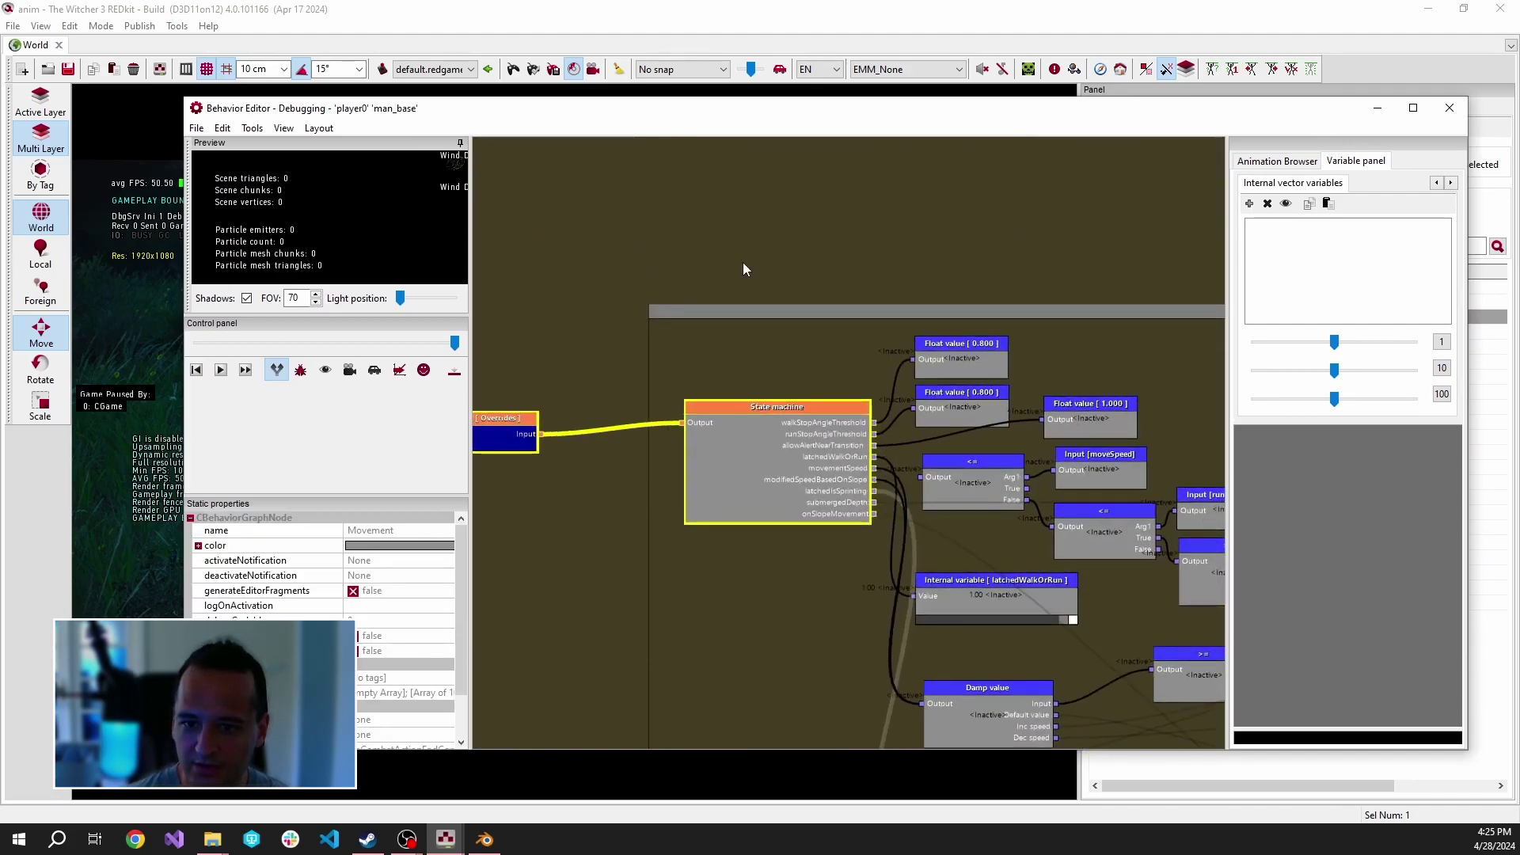
pyautogui.doubleClick(779, 422)
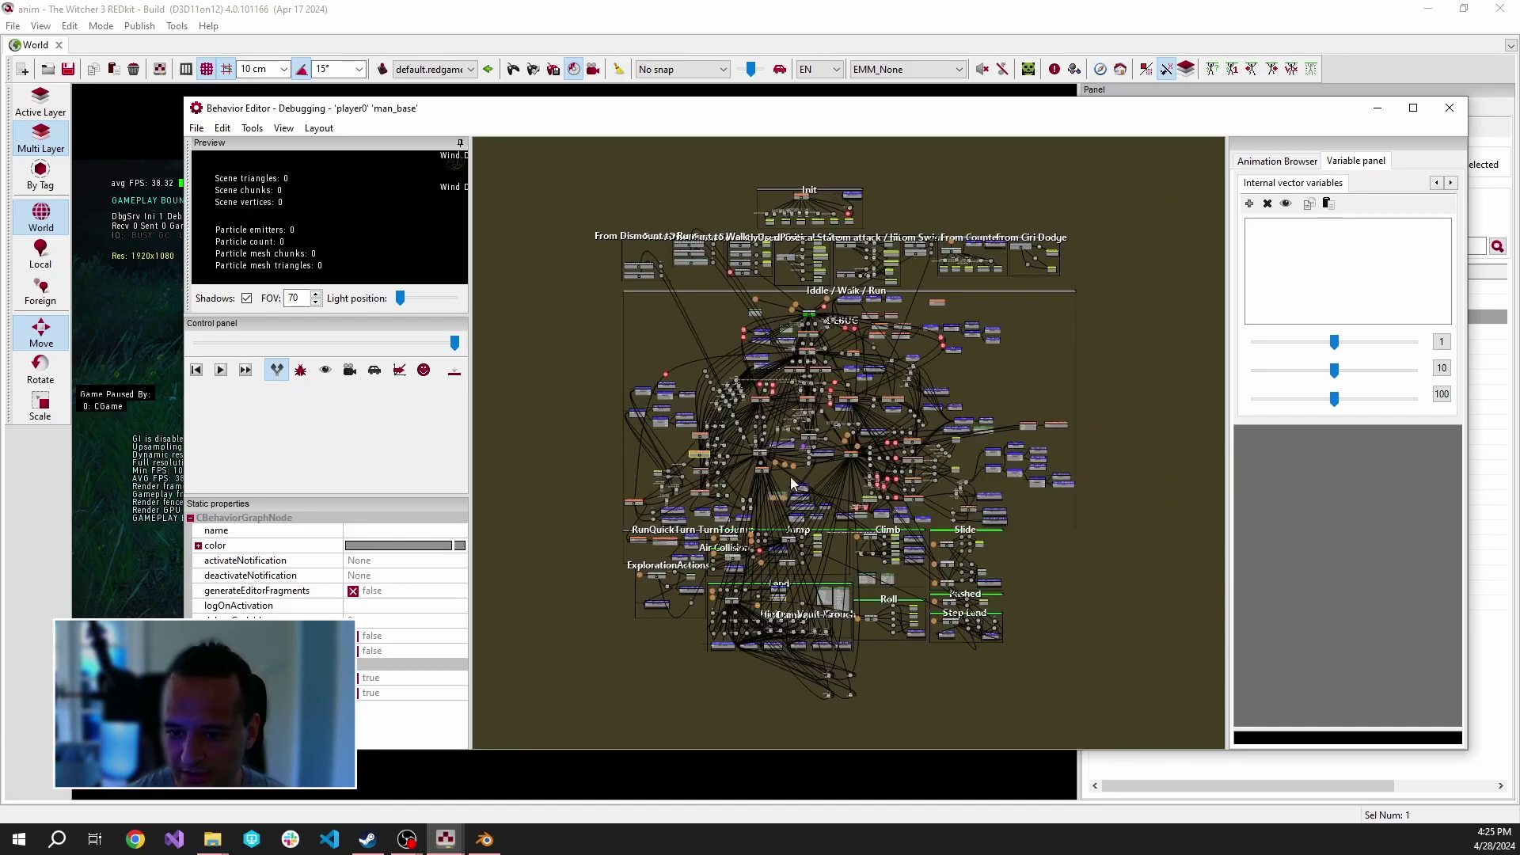
pyautogui.scroll(4, 792, 483)
pyautogui.scroll(-4, 925, 475)
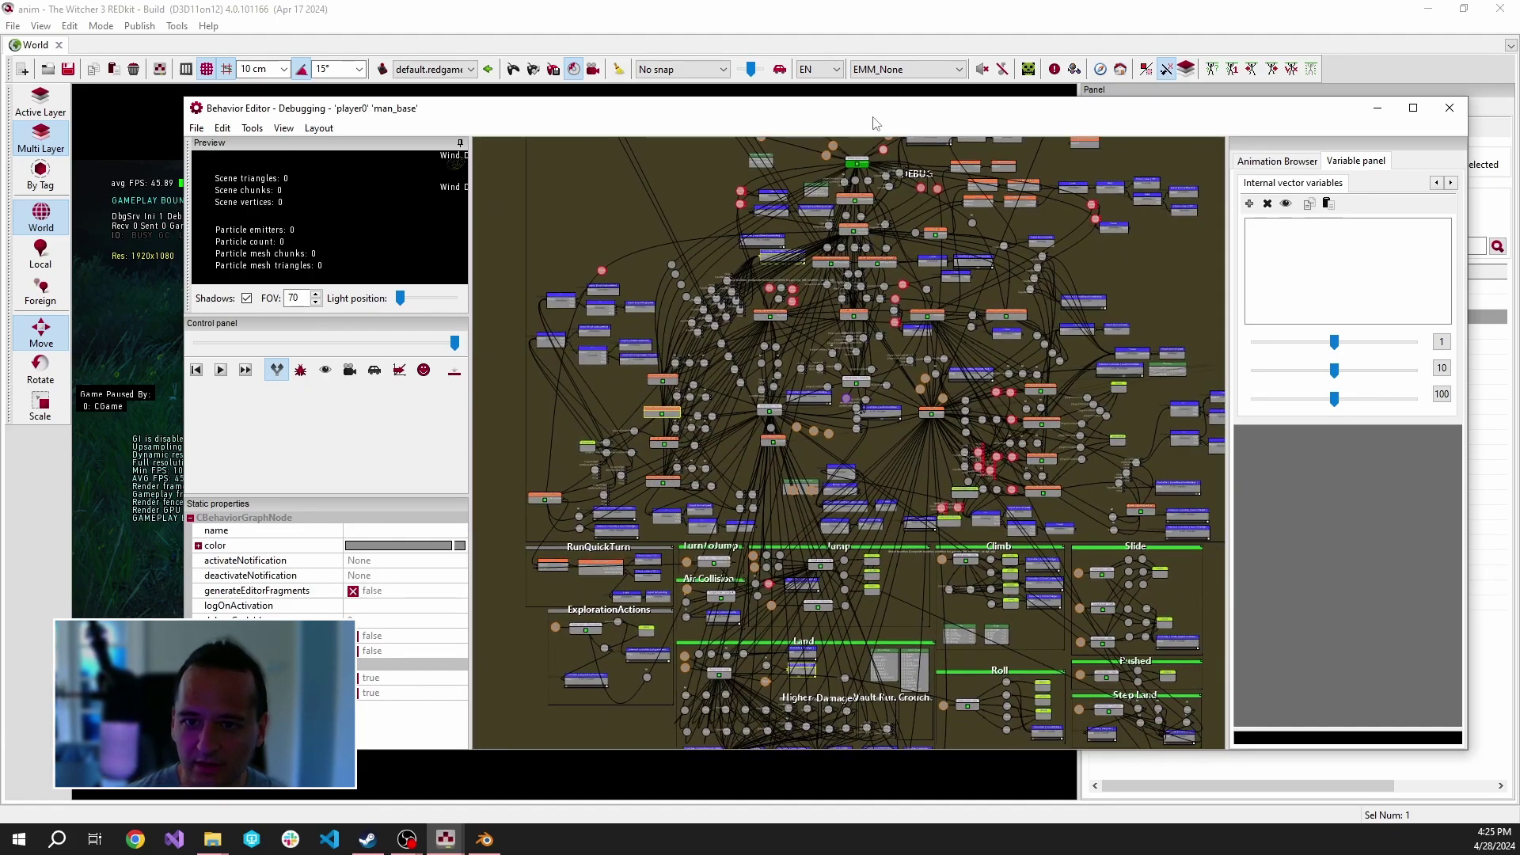
# Step: Arrange the REDkit main window and the Behavior Editor side by side, and widen the game viewport
pyautogui.moveTo(872, 115); pyautogui.dragTo(1159, 147)
pyautogui.moveTo(1065, 9); pyautogui.dragTo(400, 118)
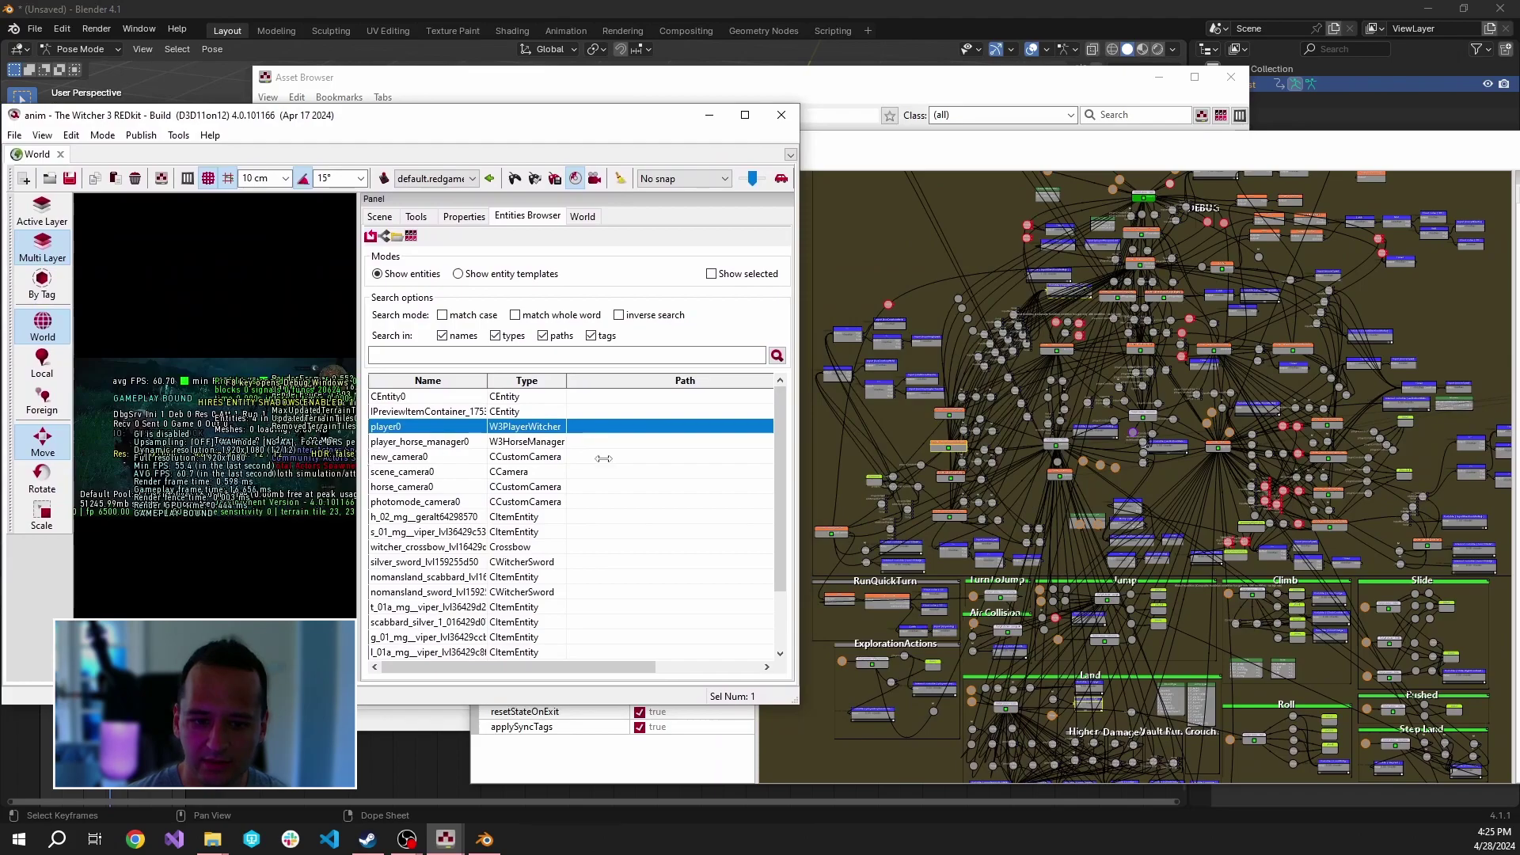
pyautogui.moveTo(603, 459); pyautogui.dragTo(683, 457)
# Step: Resume the game and run Geralt around while watching which nodes activate in the behavior graph
pyautogui.click(452, 476)
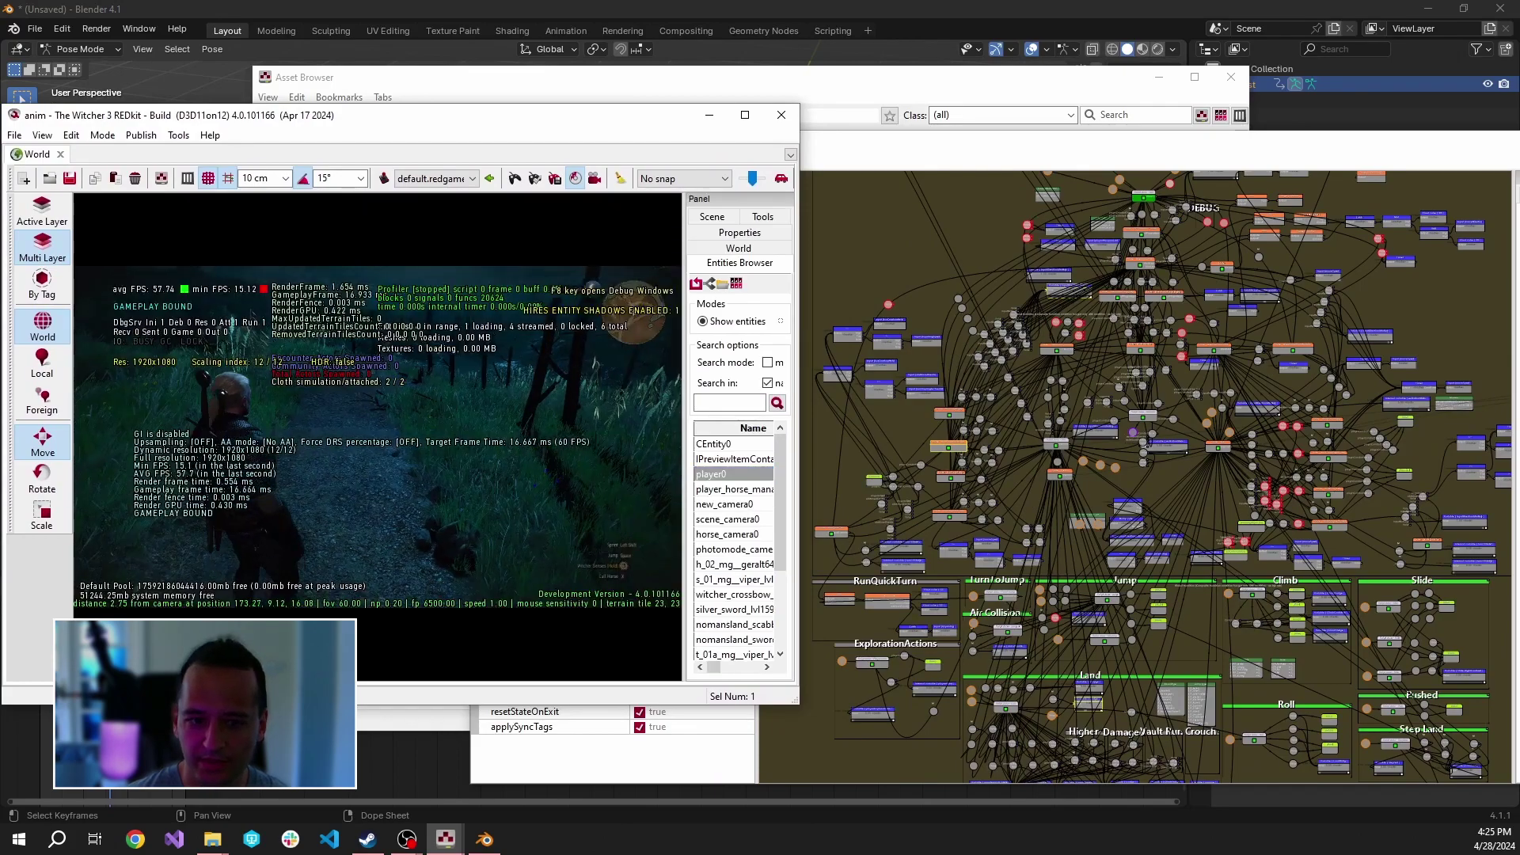
pyautogui.press('w')
pyautogui.press('w')
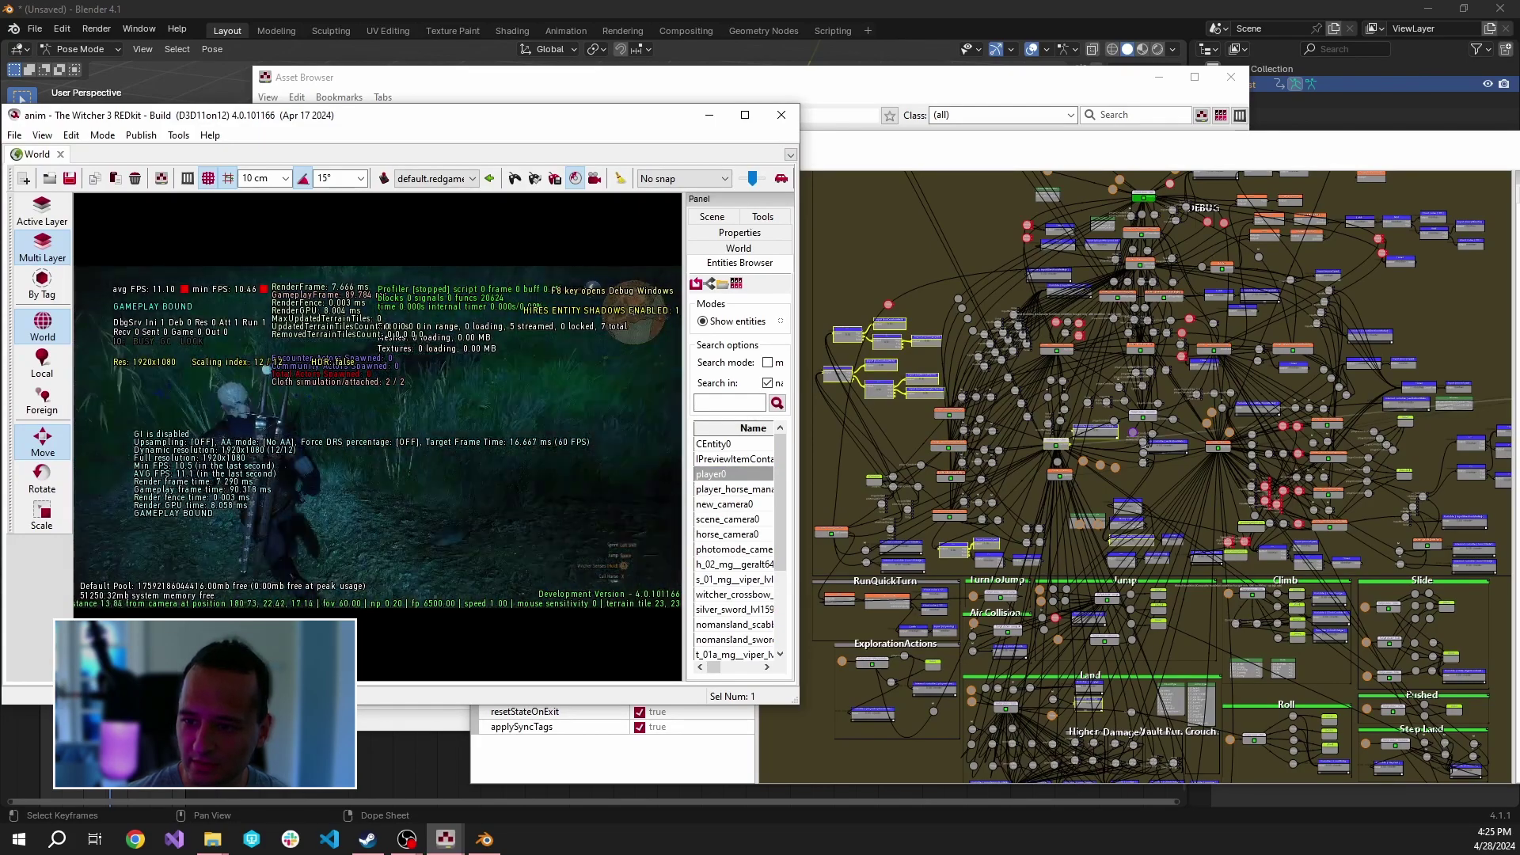
# Step: Examine the inputDirectionIsNotReady variable and the surrounding Script state - Run nodes, briefly resuming the game to compare the active graph paths
pyautogui.click(1129, 442)
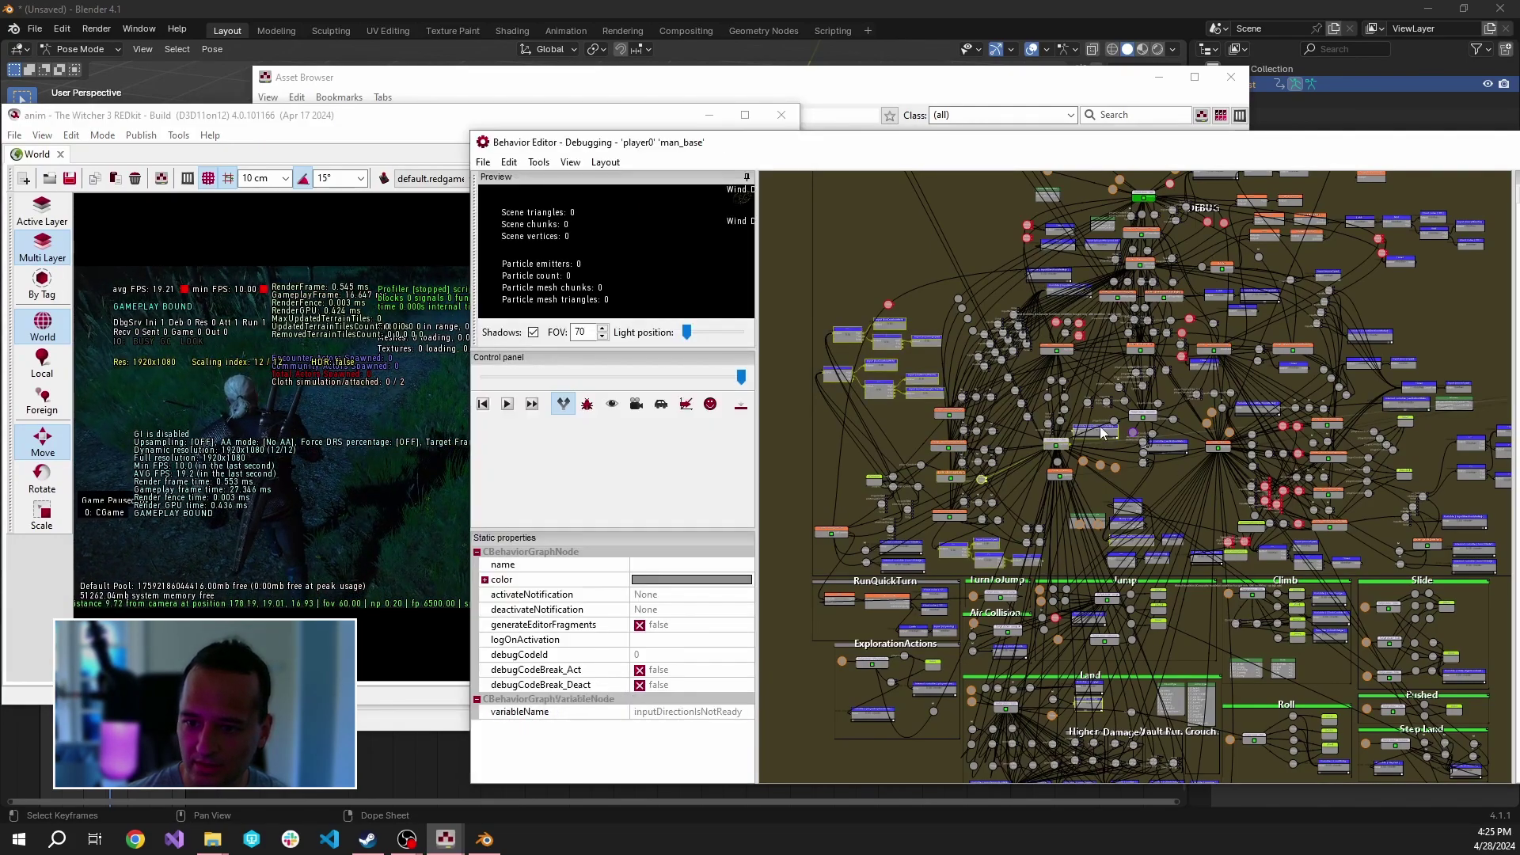
pyautogui.scroll(5, 1111, 441)
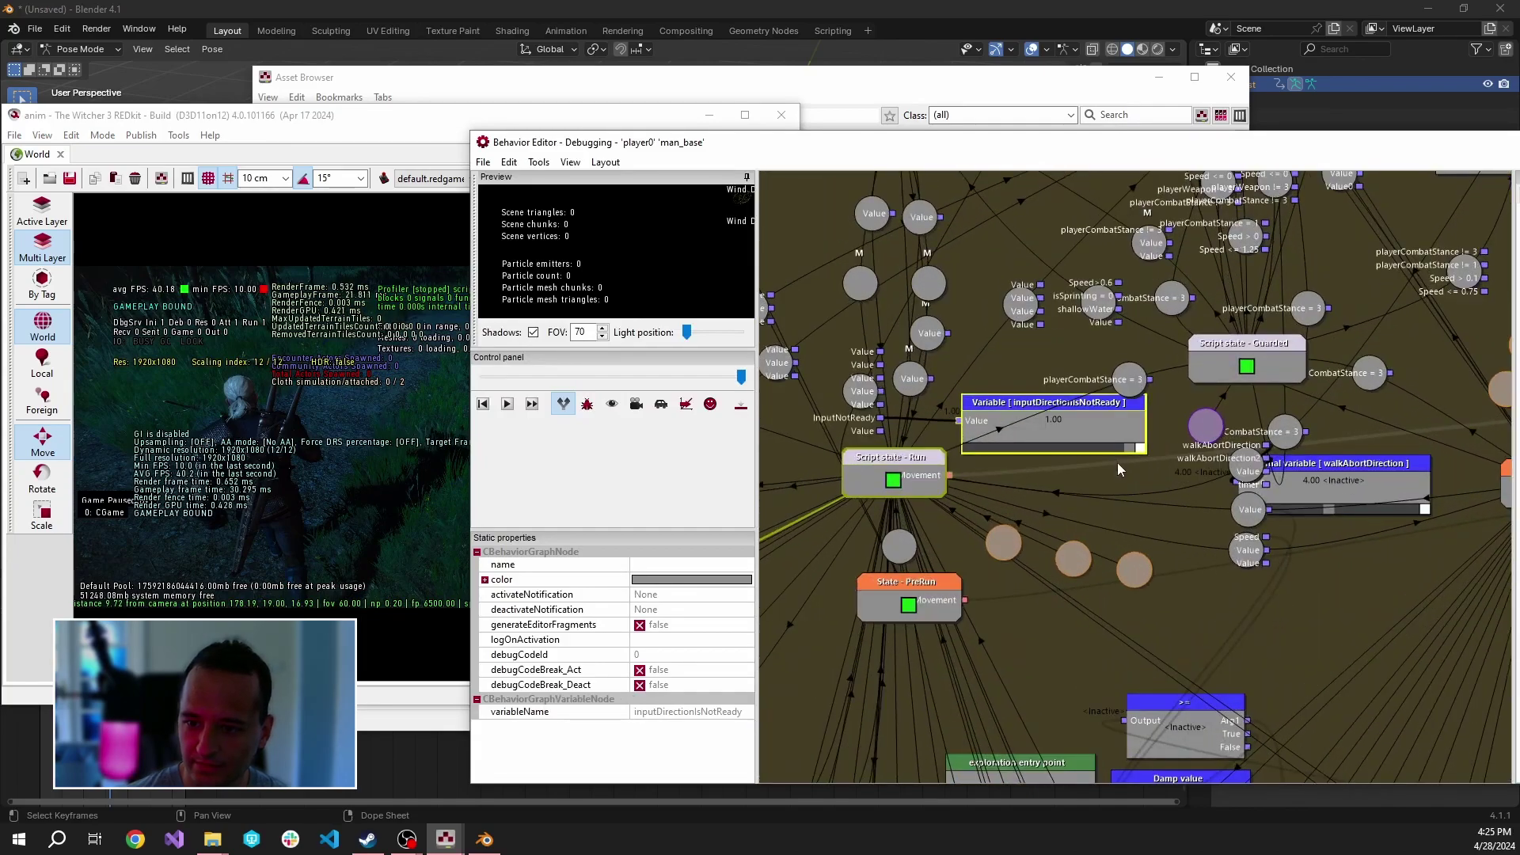
pyautogui.click(1085, 495)
pyautogui.scroll(-5, 1143, 520)
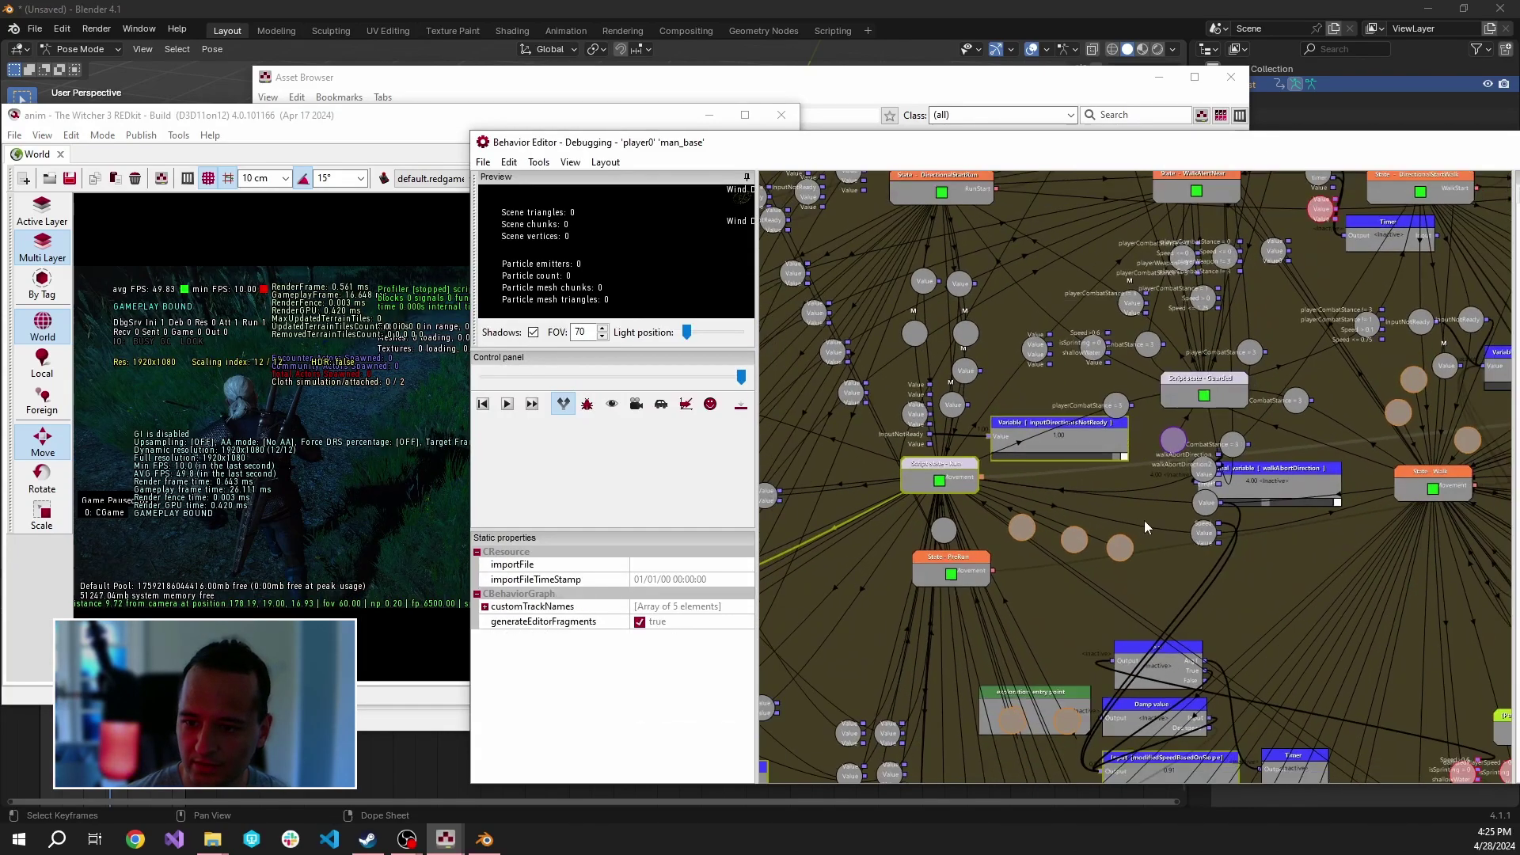
pyautogui.scroll(-8, 1177, 520)
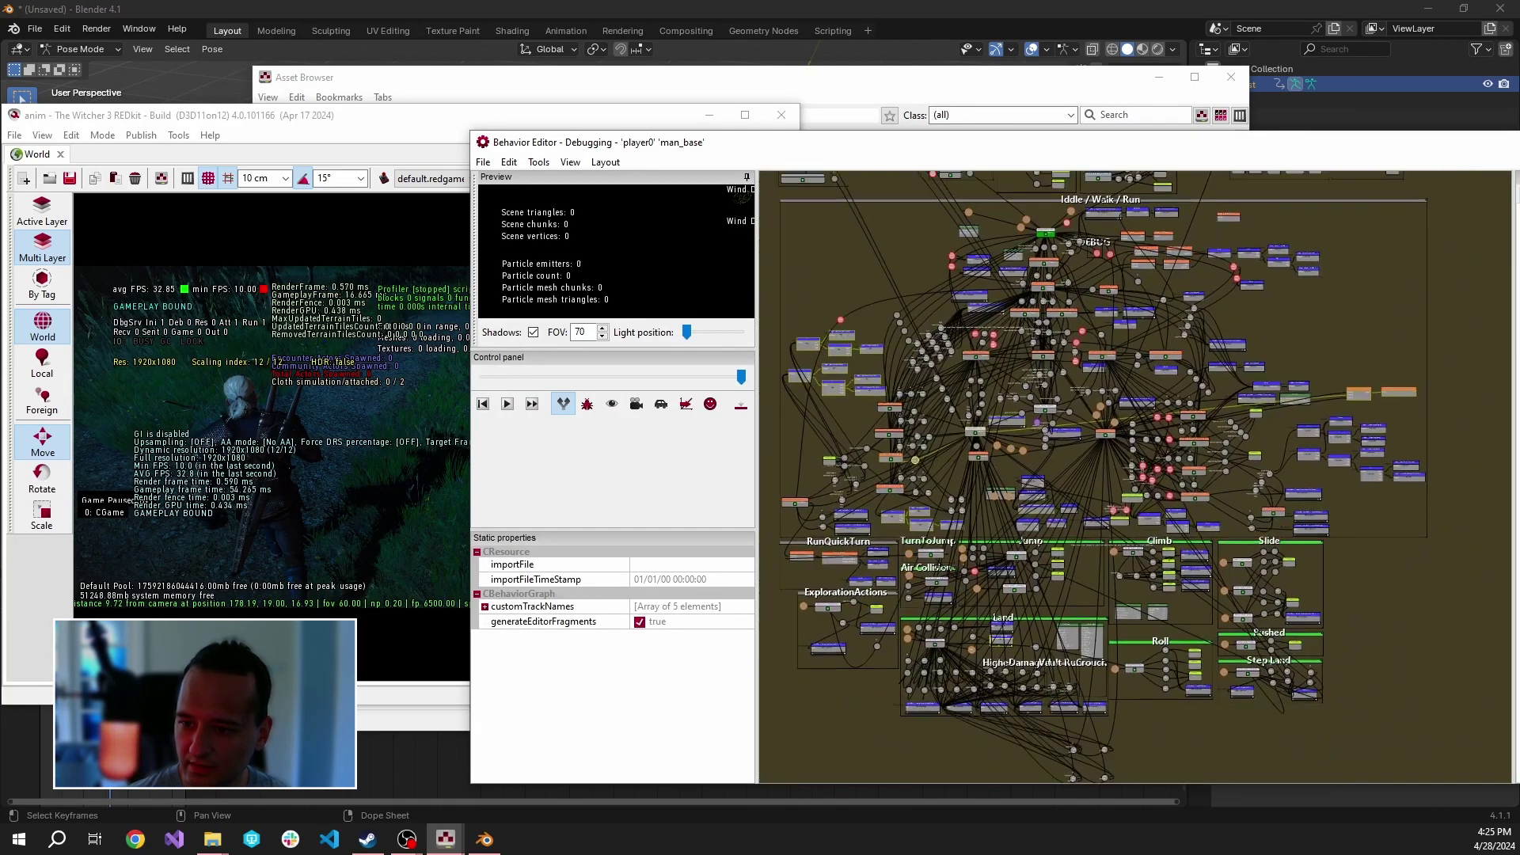
pyautogui.click(394, 491)
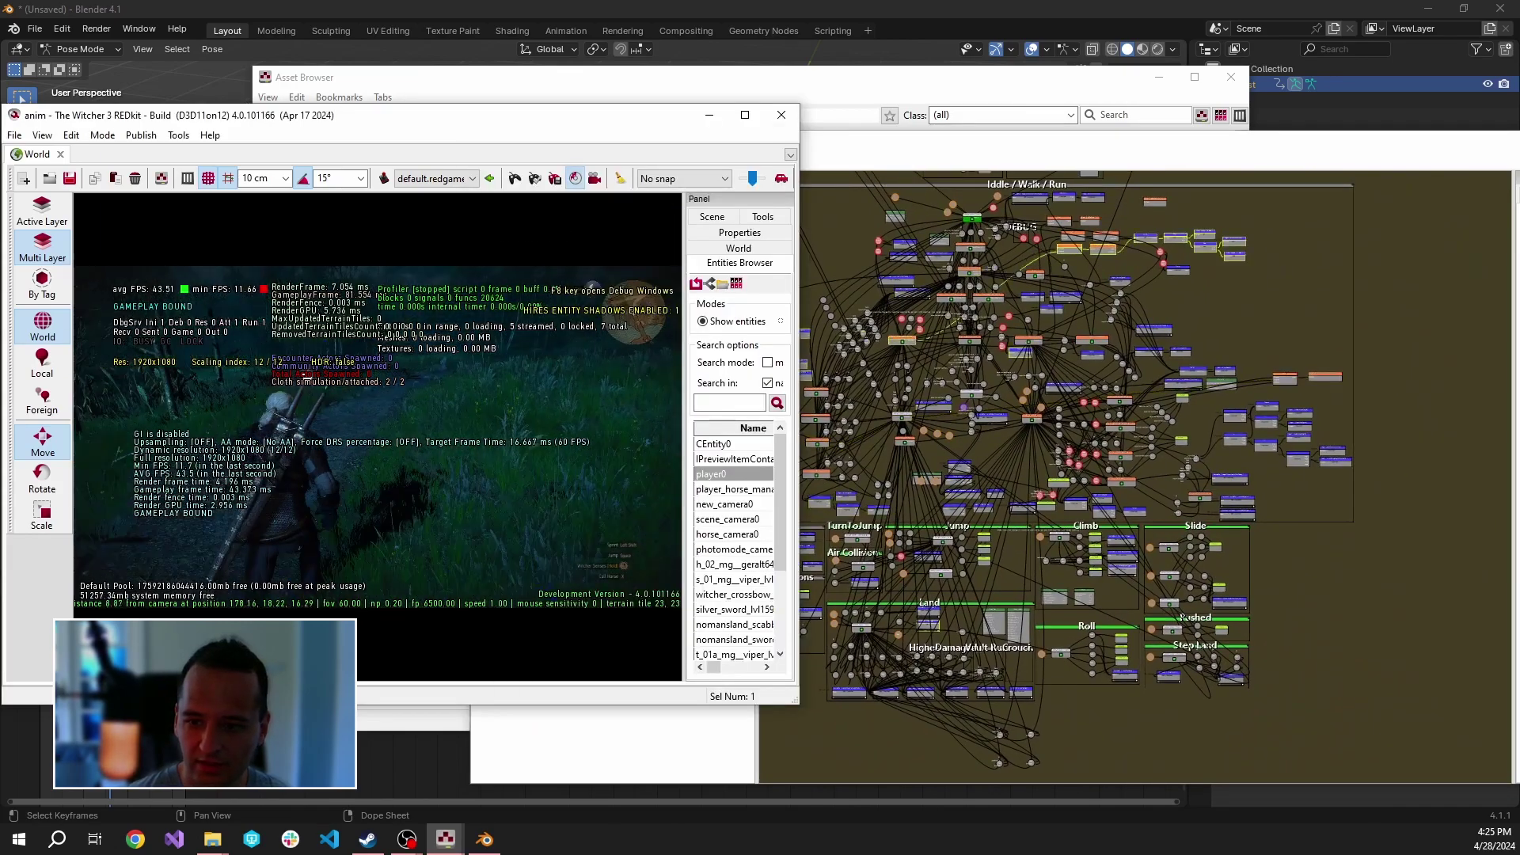
pyautogui.click(1271, 459)
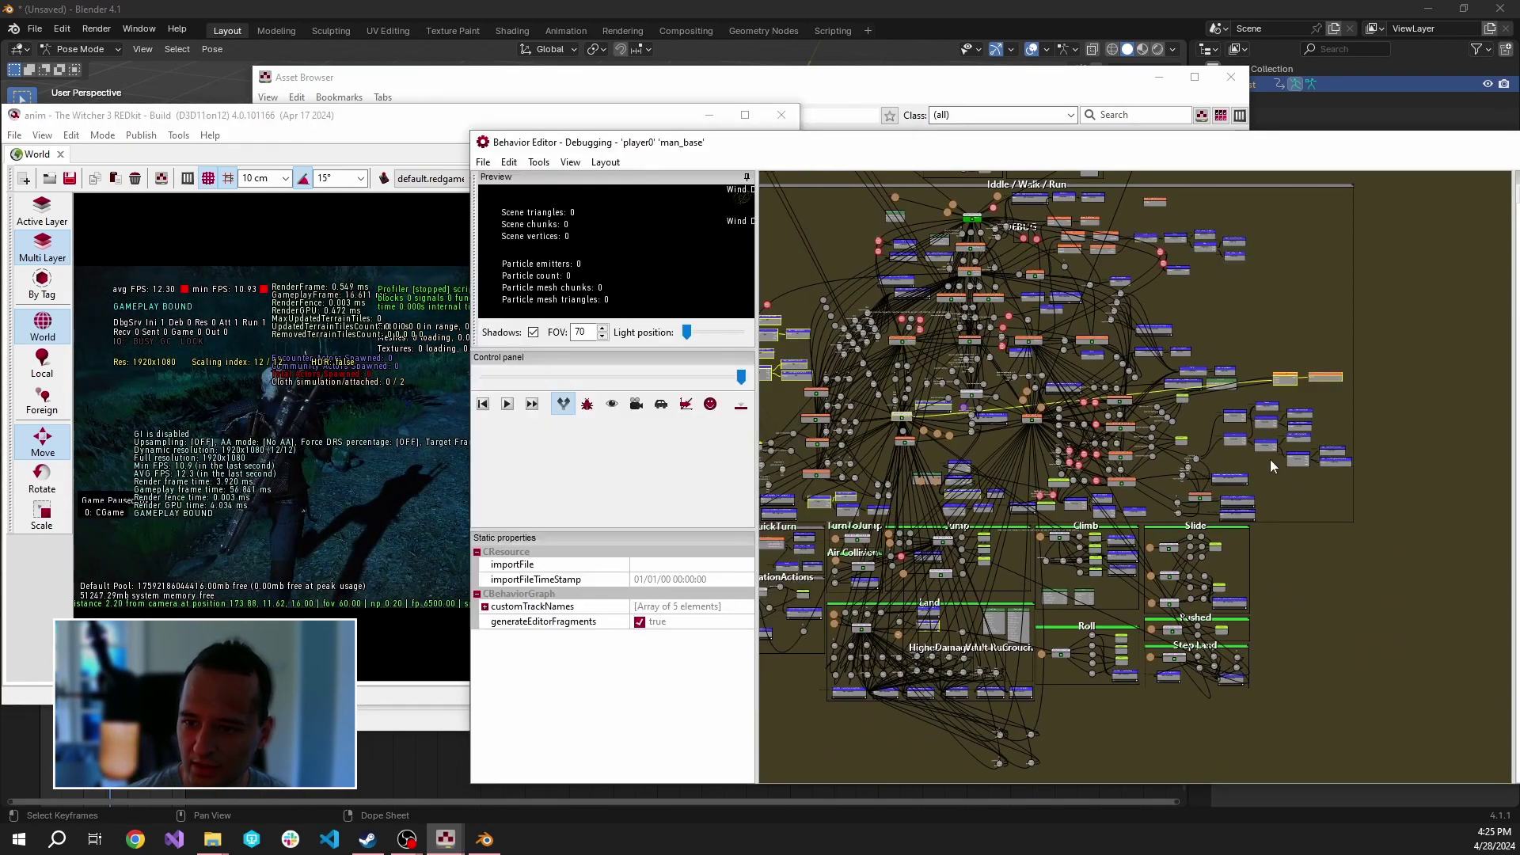
# Step: Open the Walk_Run_Cycles state machine from the Idle / Walk / Run graph and enter its WalkAndRun stage
pyautogui.click(1285, 380)
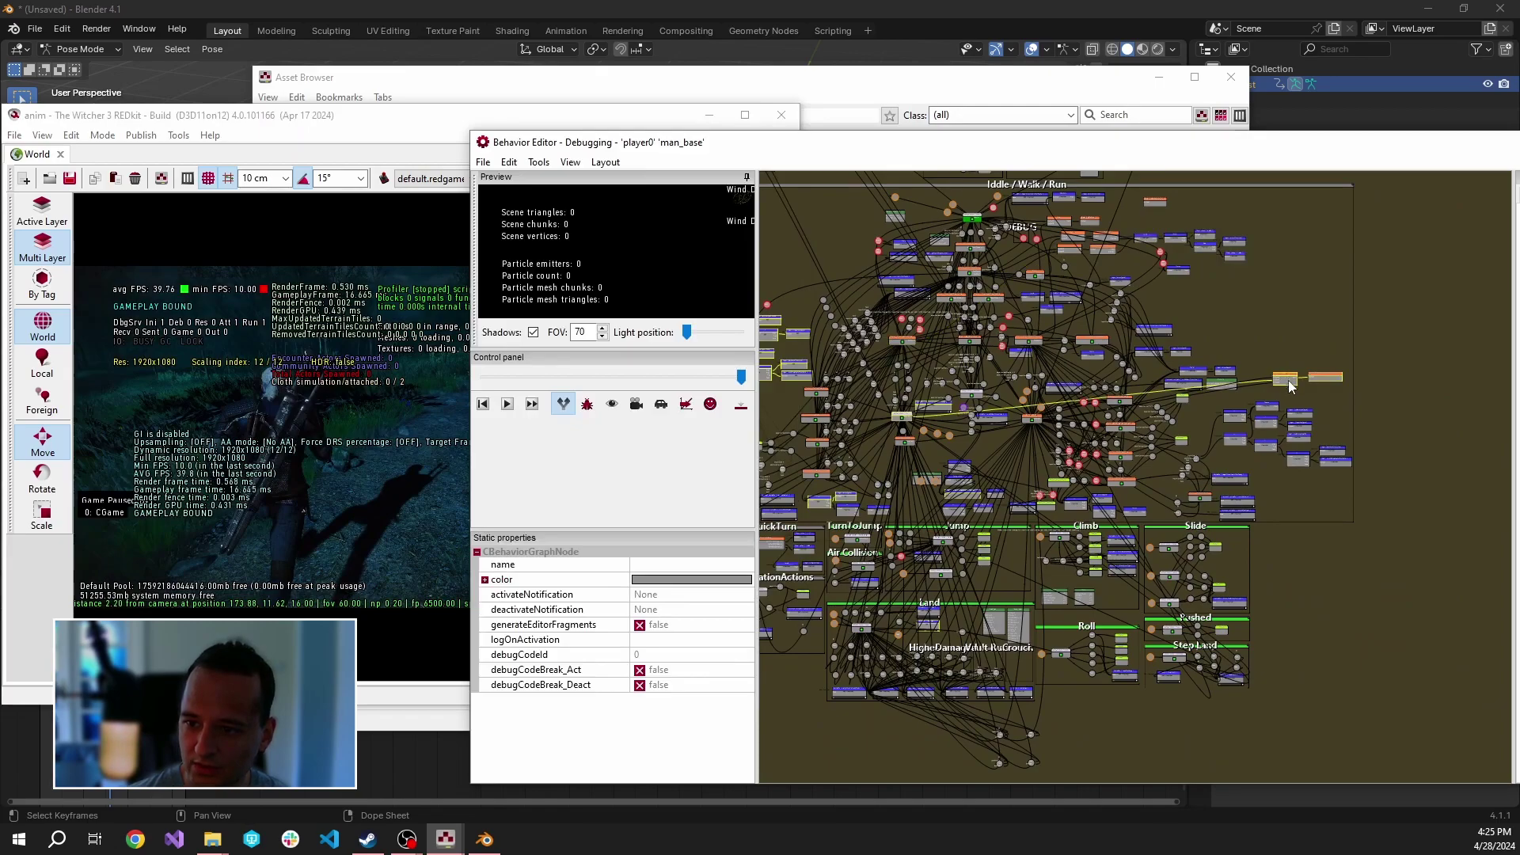
pyautogui.scroll(8, 1290, 386)
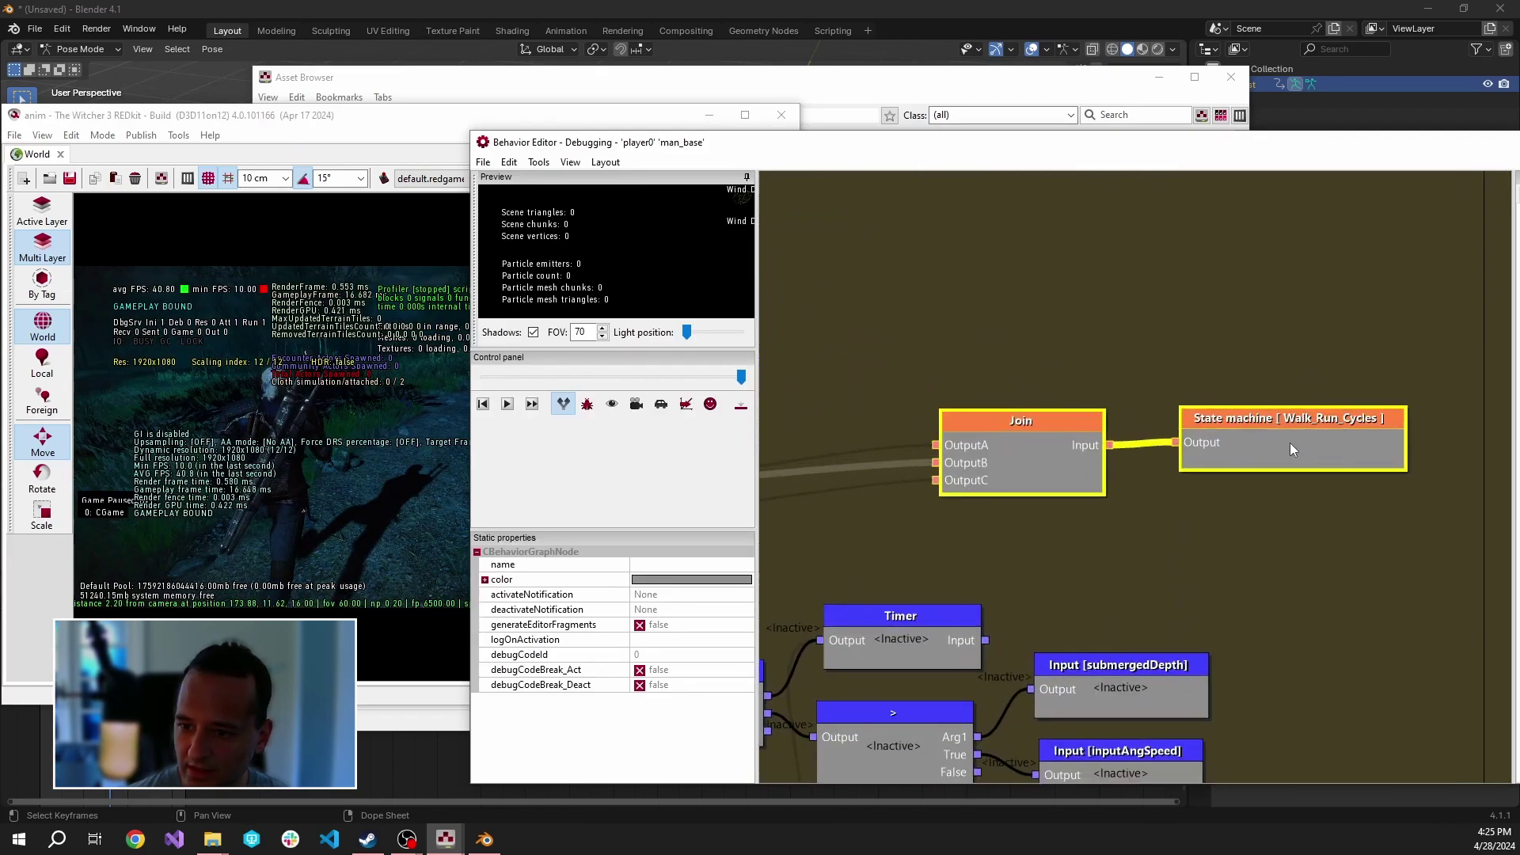
pyautogui.doubleClick(1289, 434)
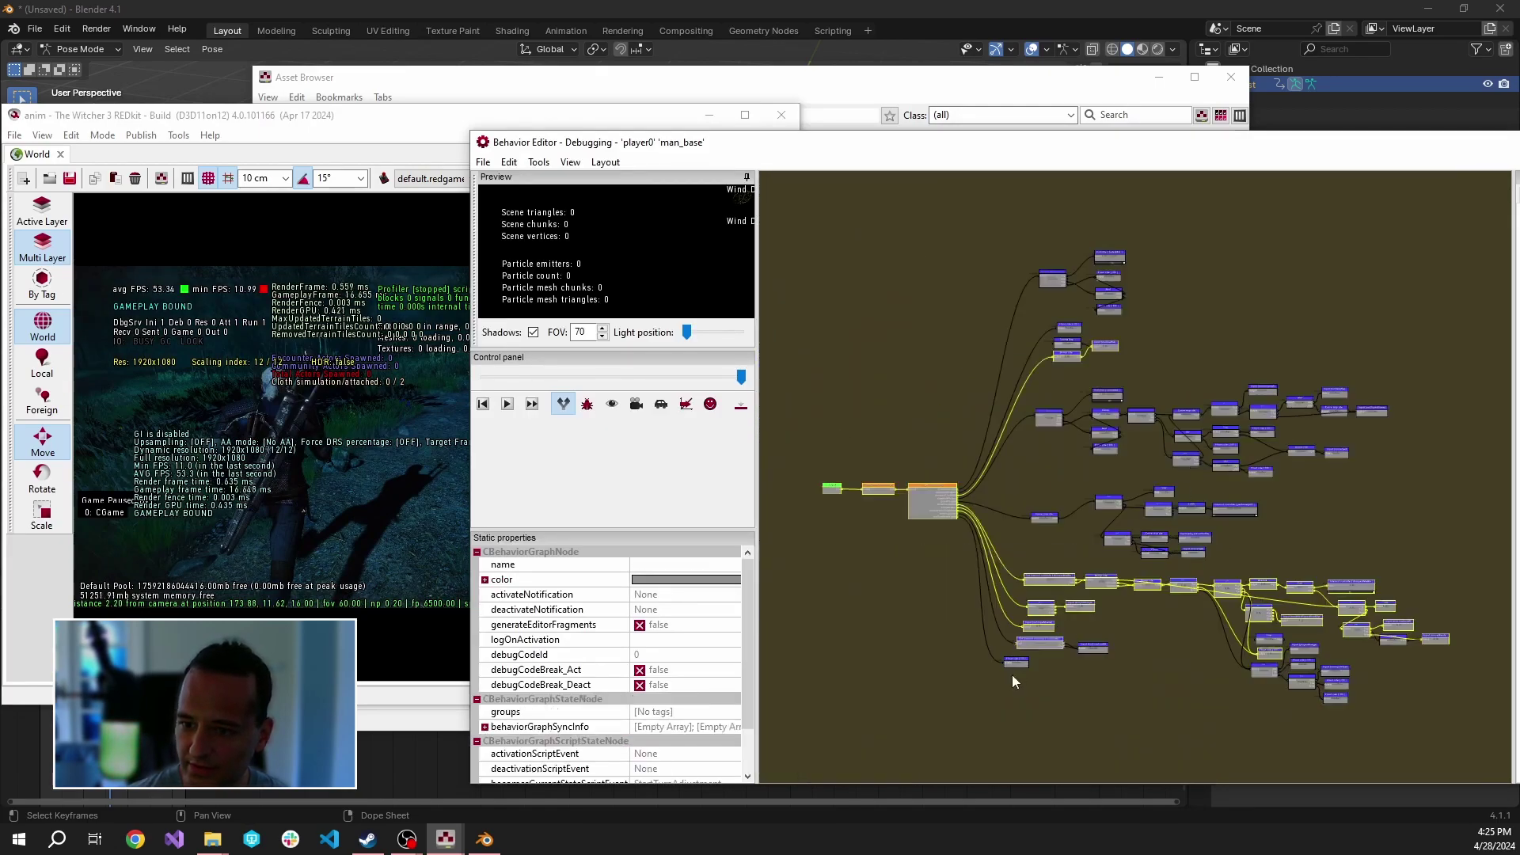
pyautogui.scroll(3, 974, 641)
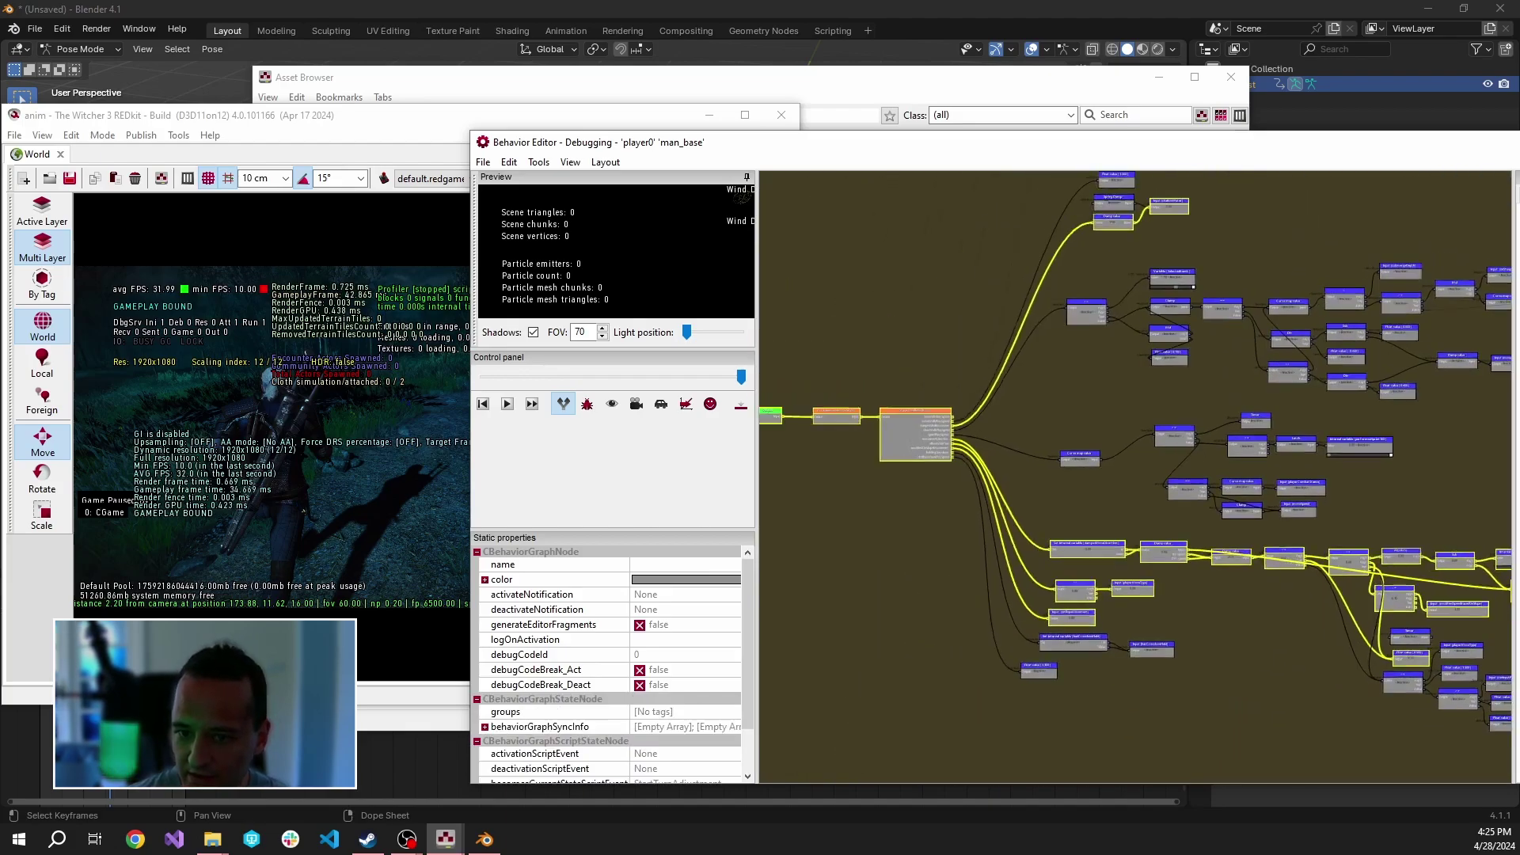
pyautogui.scroll(3, 915, 435)
pyautogui.doubleClick(900, 409)
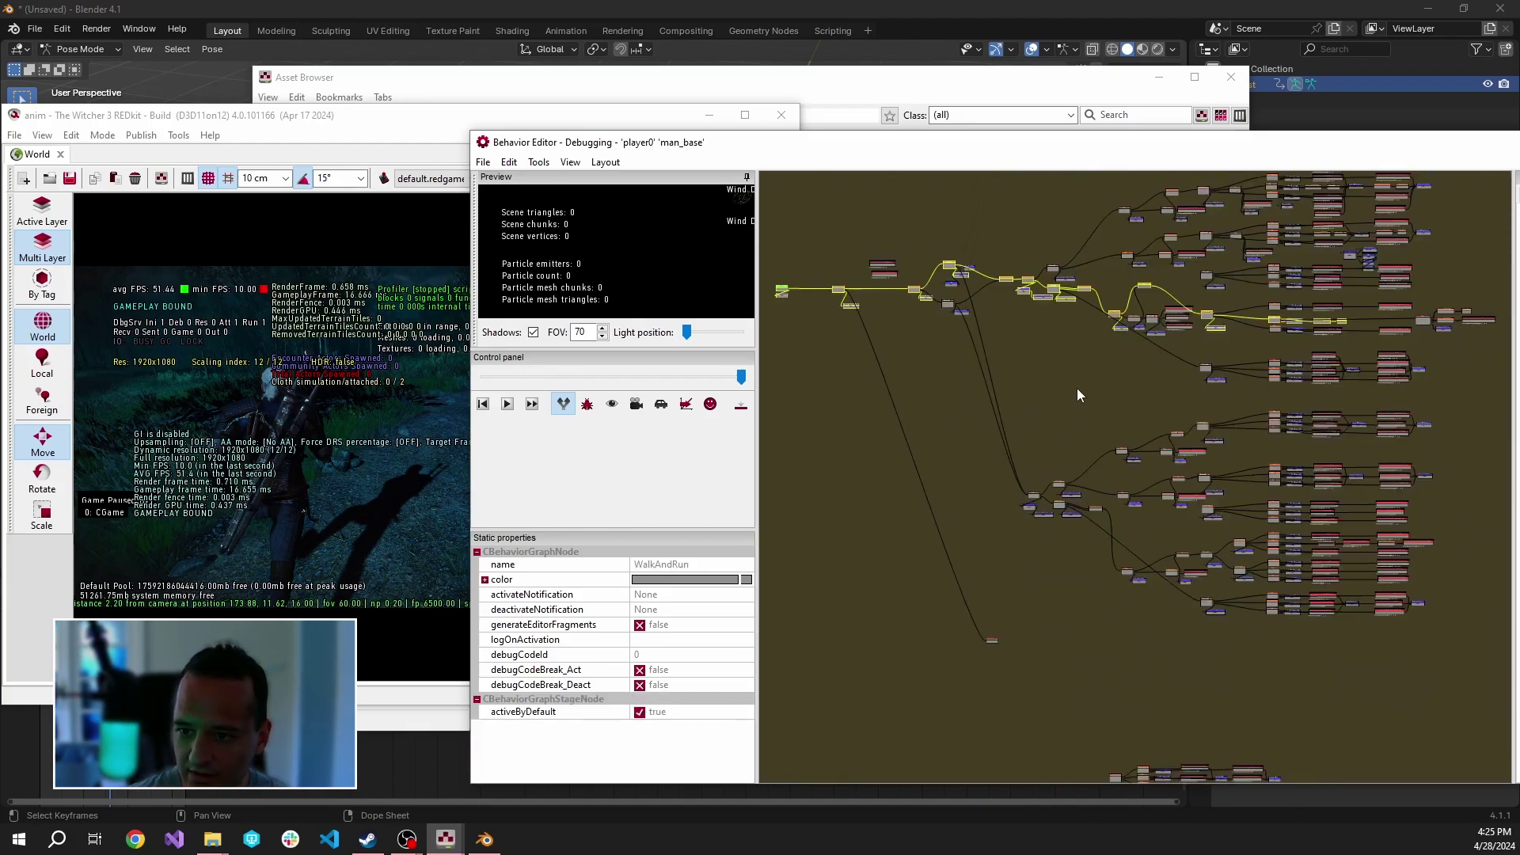
# Step: Examine the active path through the WalkAndRun graph, briefly resuming the game to run Geralt forward
pyautogui.scroll(5, 1057, 378)
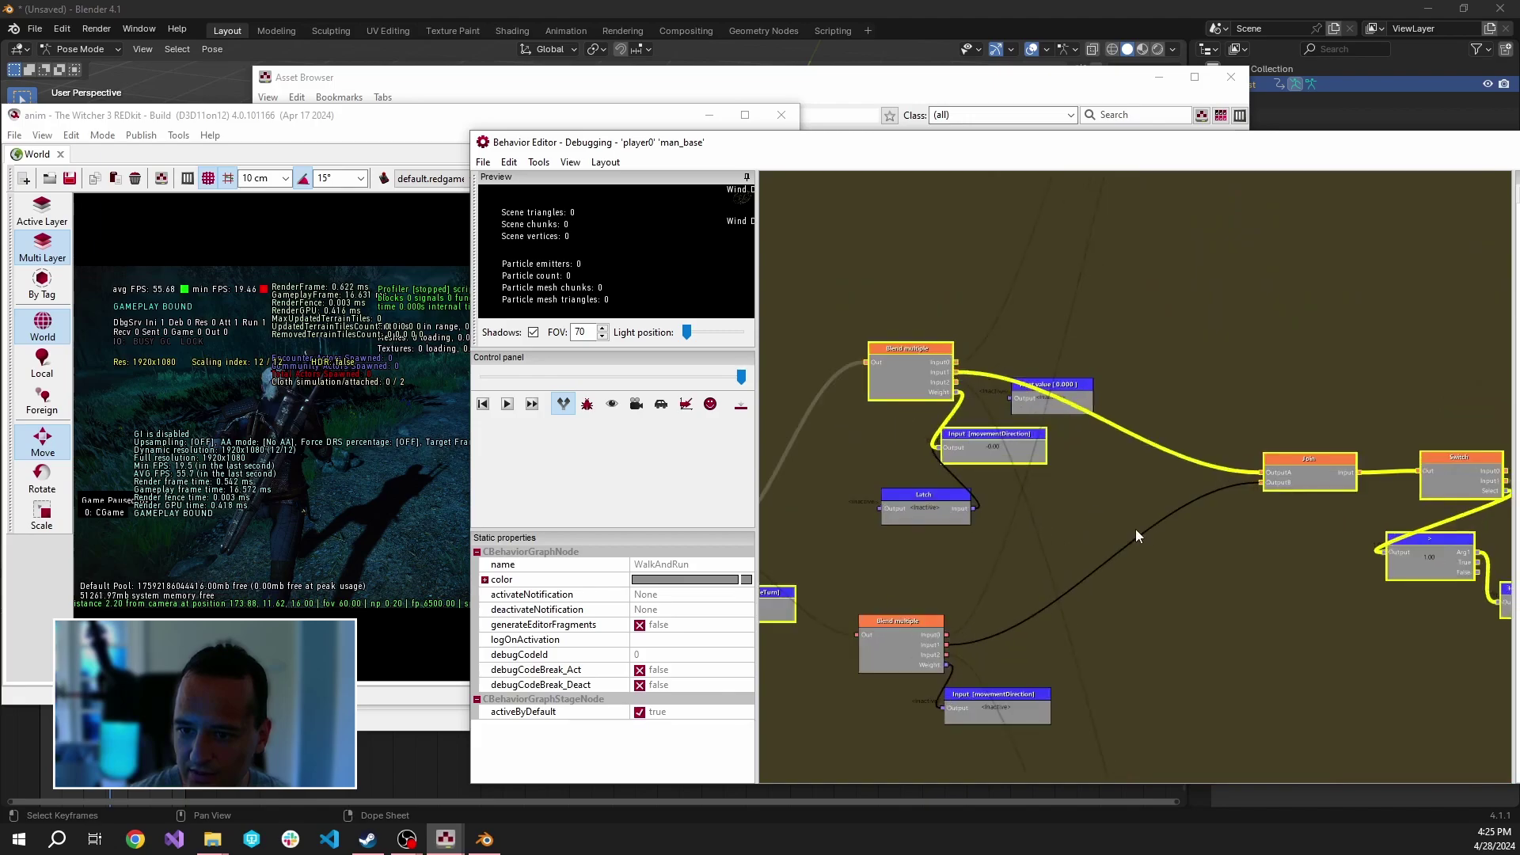
pyautogui.scroll(-6, 1135, 532)
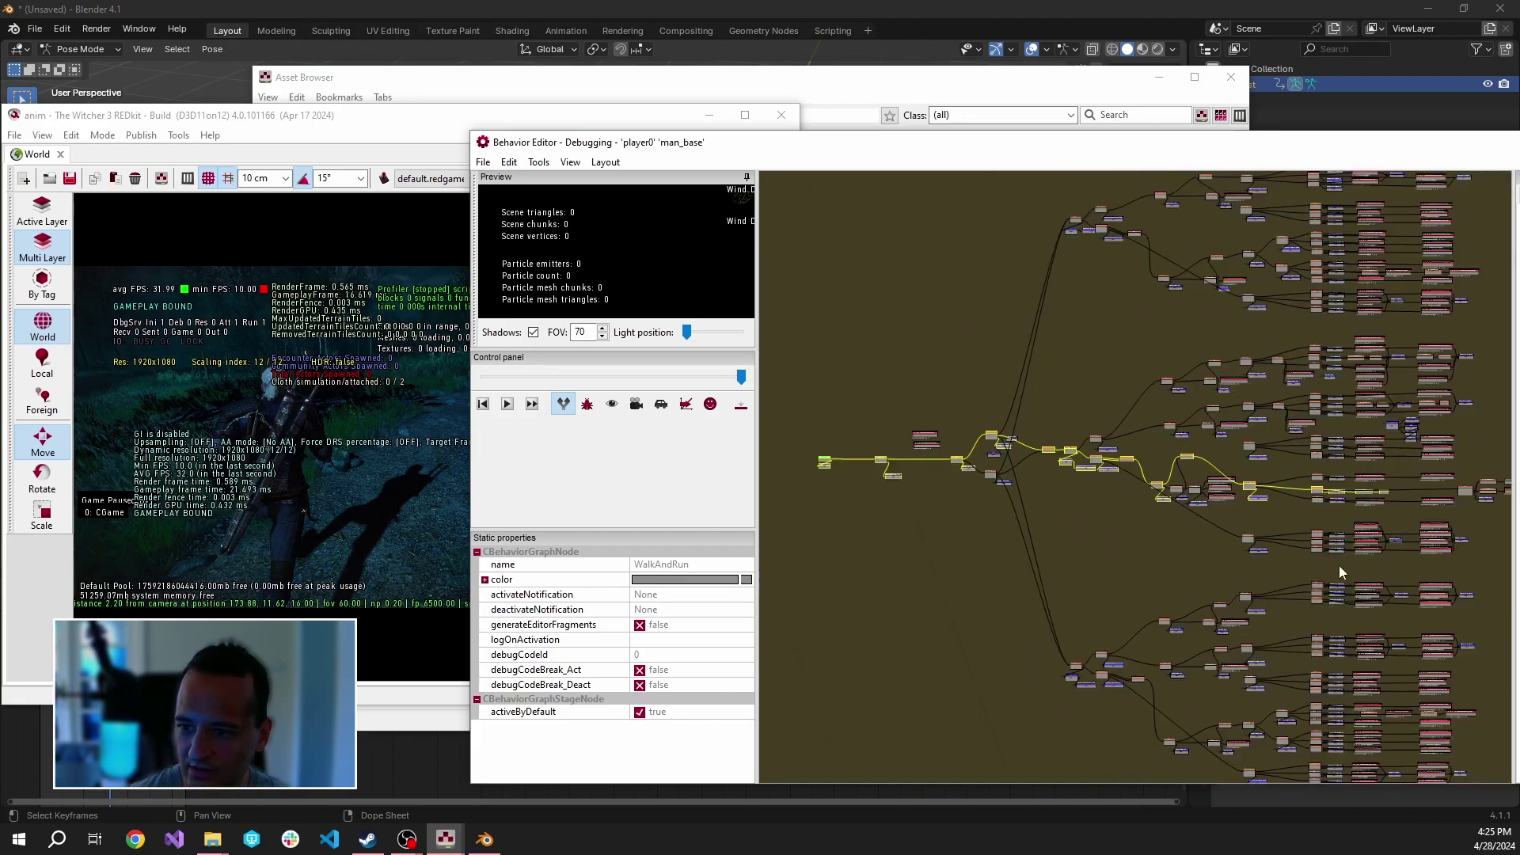
pyautogui.scroll(5, 1339, 565)
pyautogui.scroll(-5, 1261, 532)
pyautogui.click(238, 426)
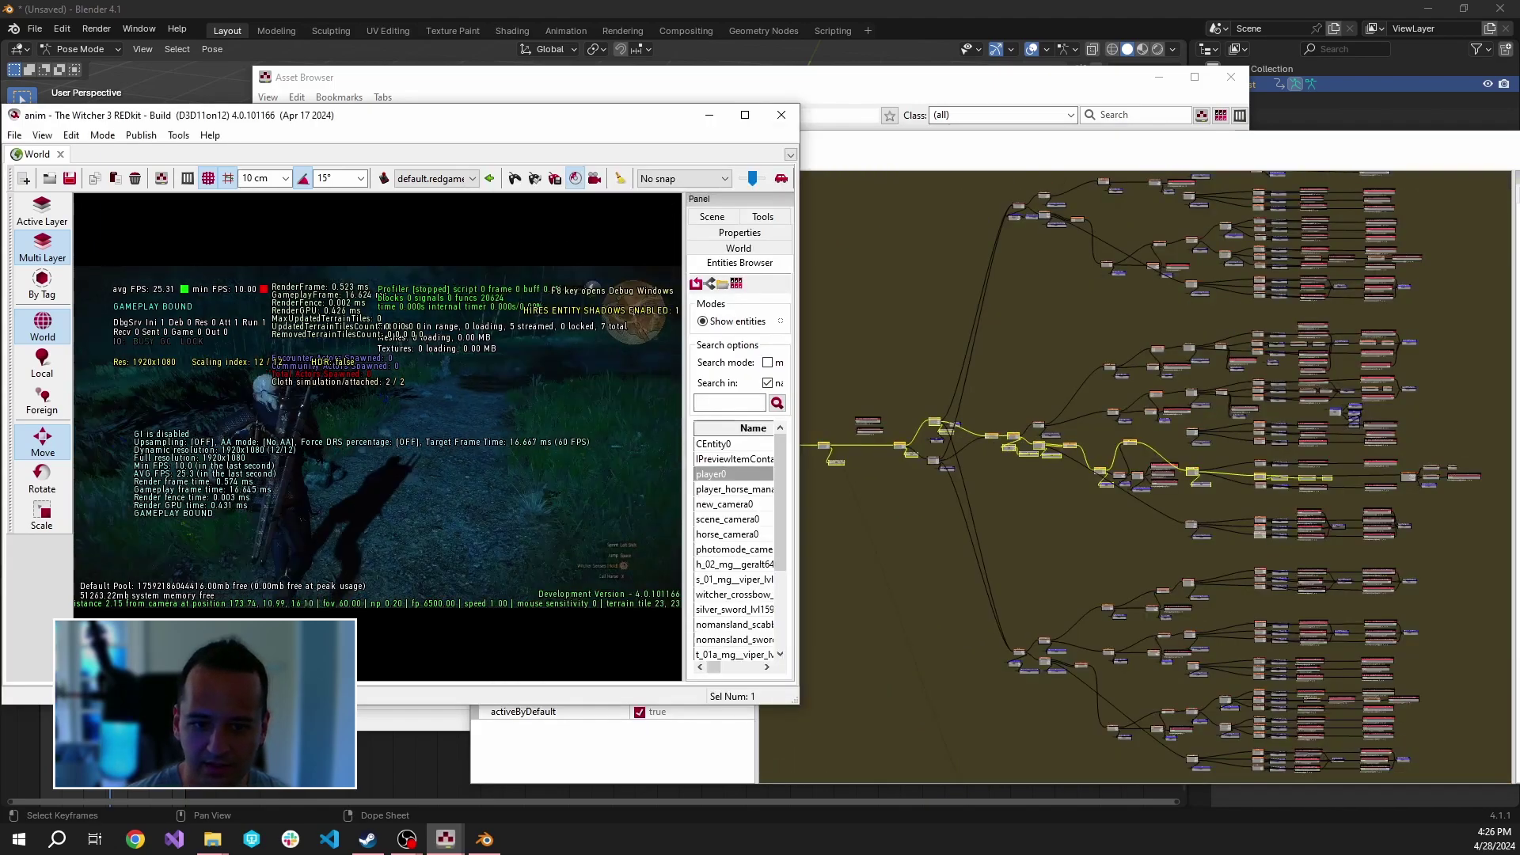
pyautogui.press('w')
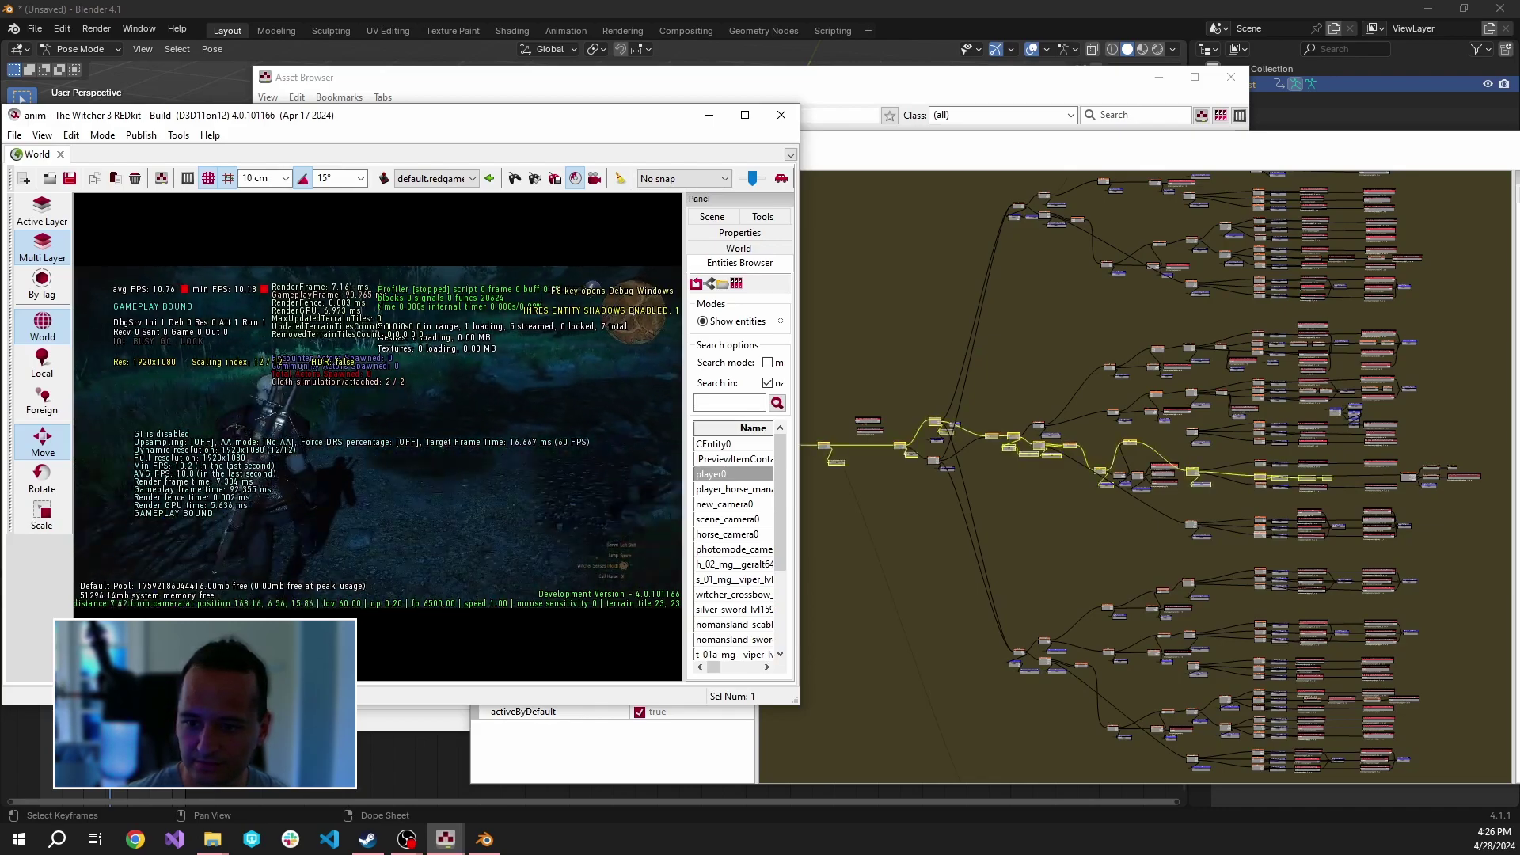
pyautogui.hotkey('alt', 'Tab')
pyautogui.click(1224, 516)
# Step: Follow the active path to the fast-run state machine and open its locomotion_run_cycle_fast_forward_triple_01 state
pyautogui.scroll(8, 1221, 483)
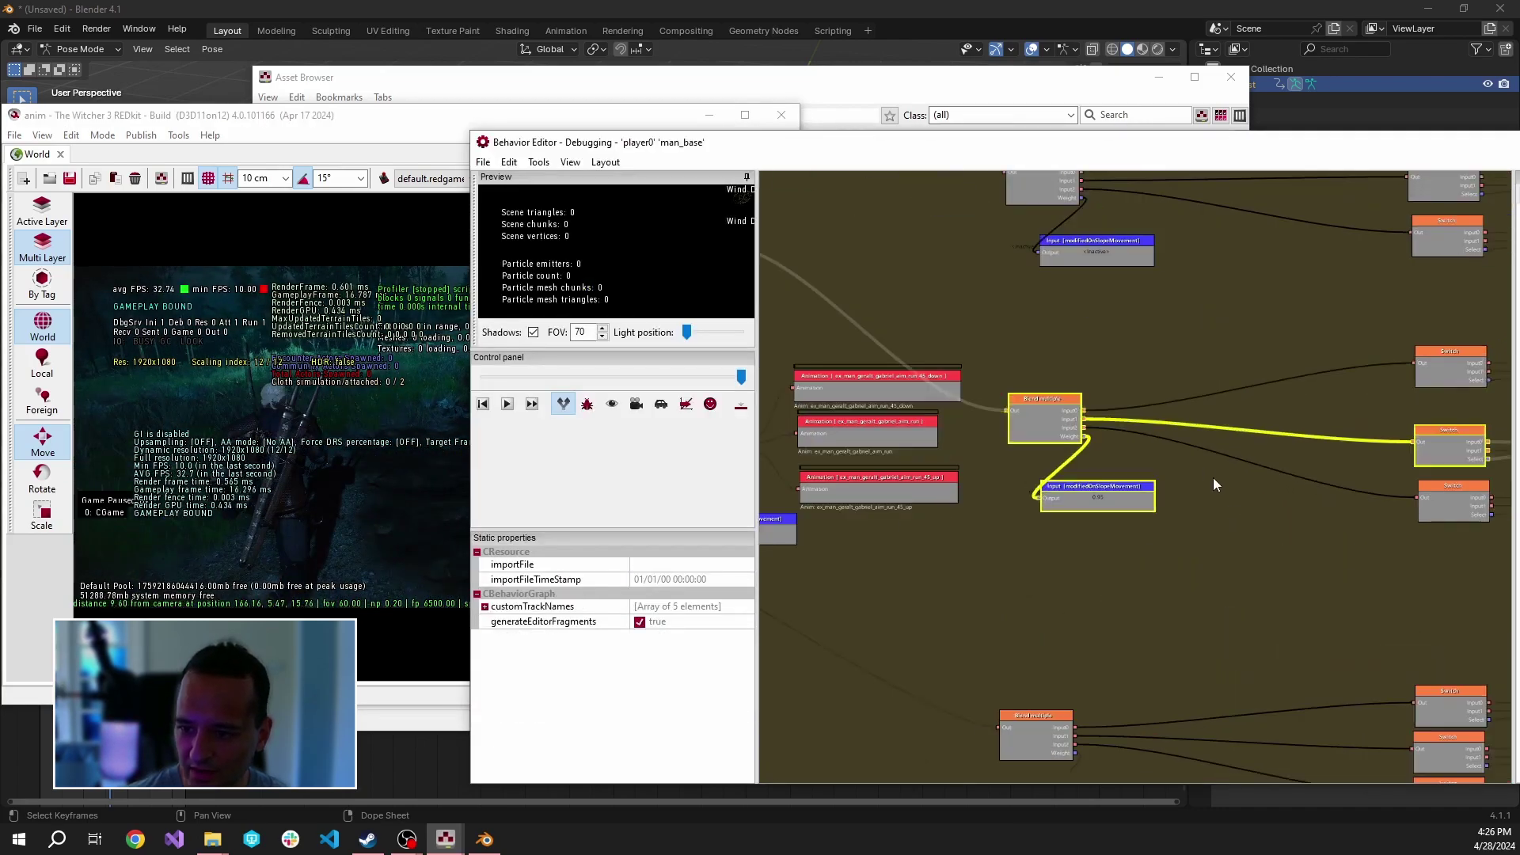
pyautogui.moveTo(1213, 477); pyautogui.dragTo(454, 451)
pyautogui.scroll(2, 1125, 421)
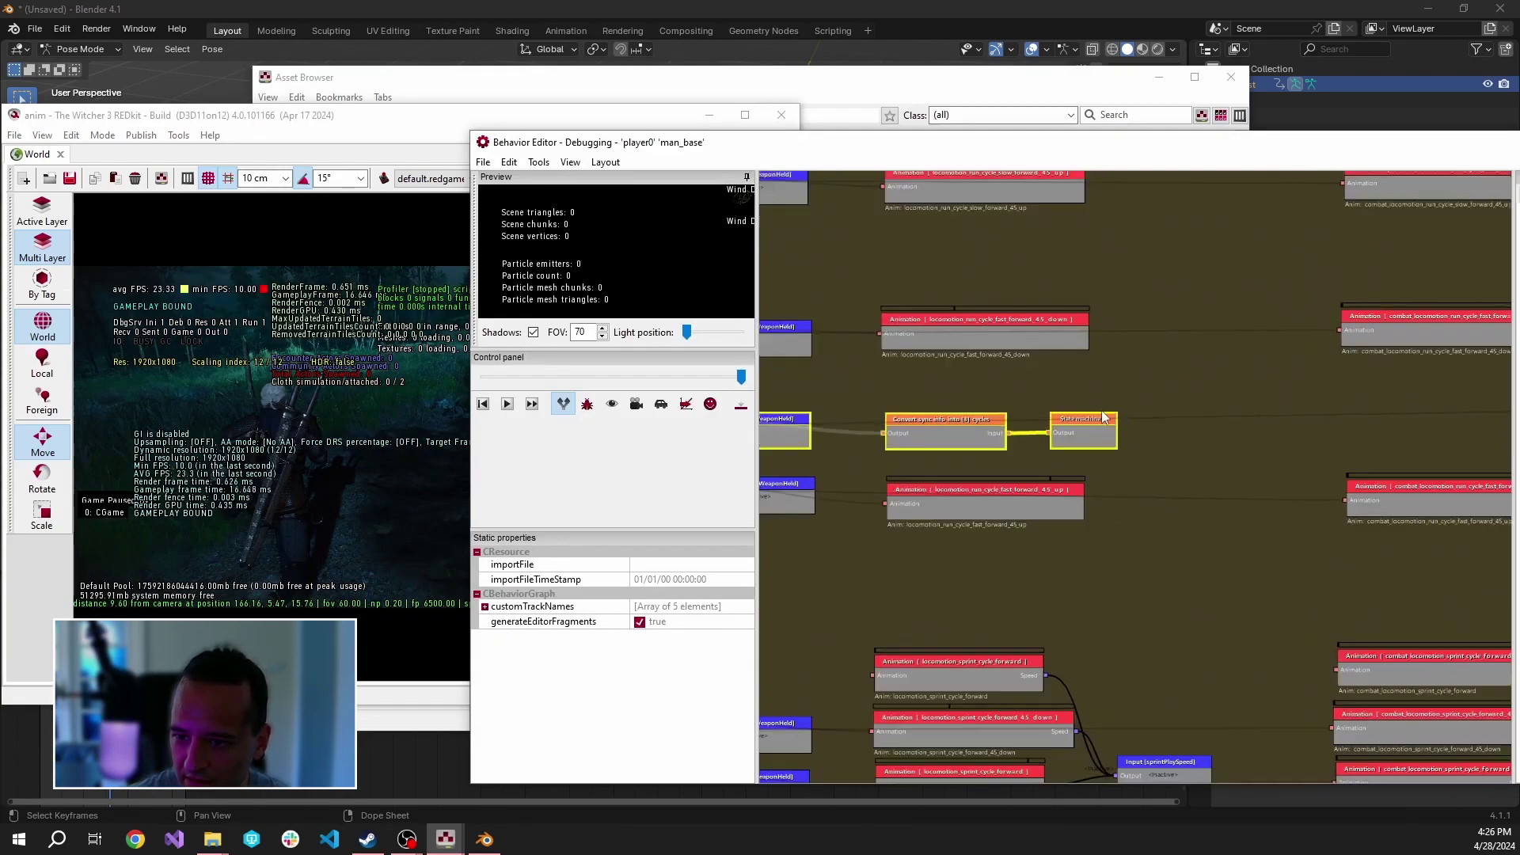
pyautogui.doubleClick(1088, 436)
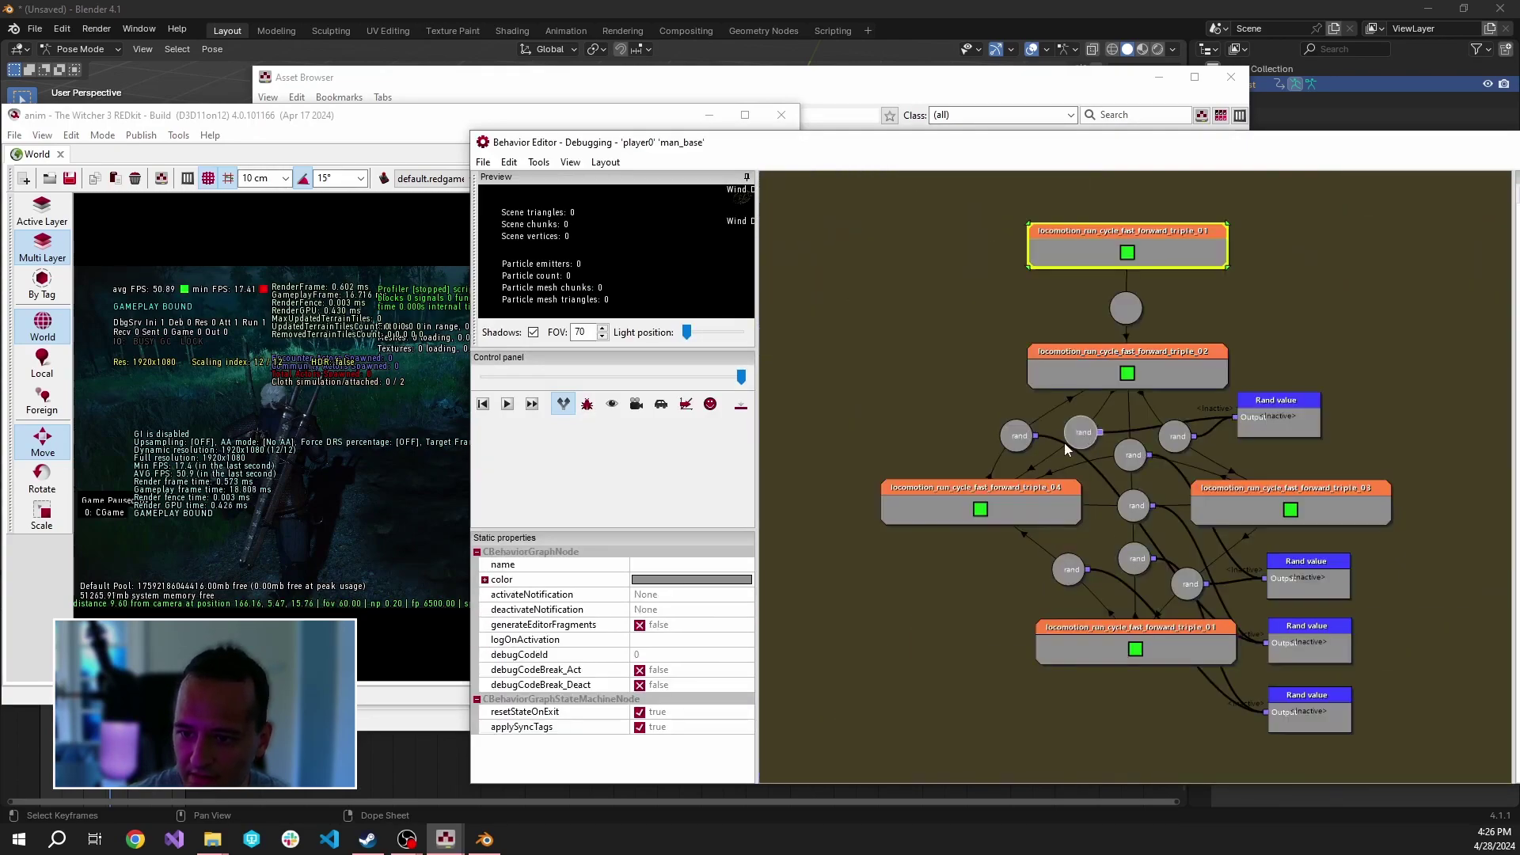
pyautogui.doubleClick(1161, 239)
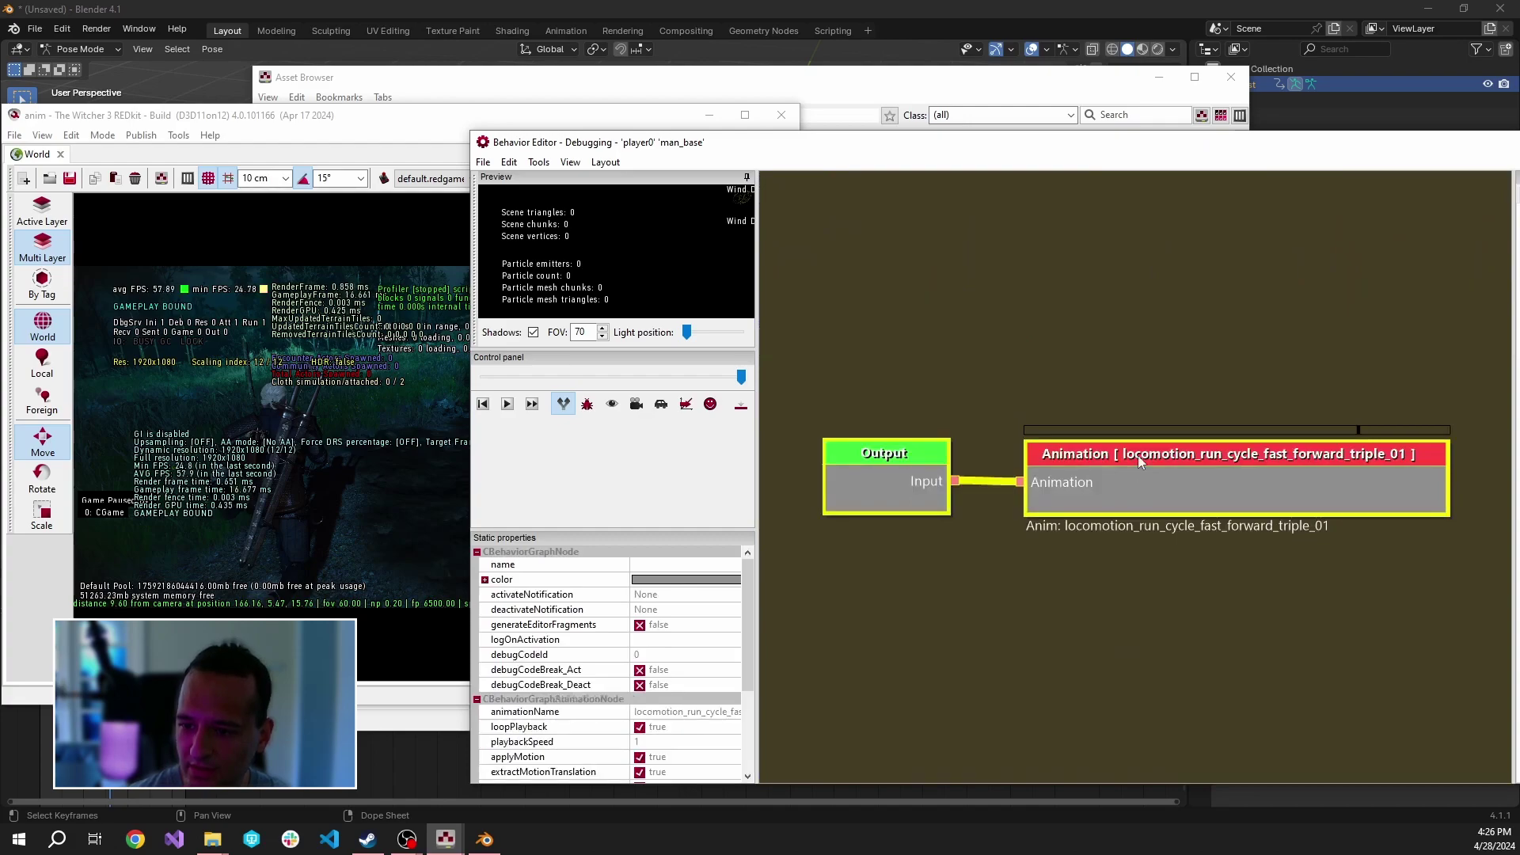
# Step: Leave the locomotion_run_cycle_fast_forward_triple_01 state and its state machine, returning to the WalkAndRun graph
pyautogui.scroll(-1, 1138, 454)
pyautogui.click(944, 473)
pyautogui.click(940, 397)
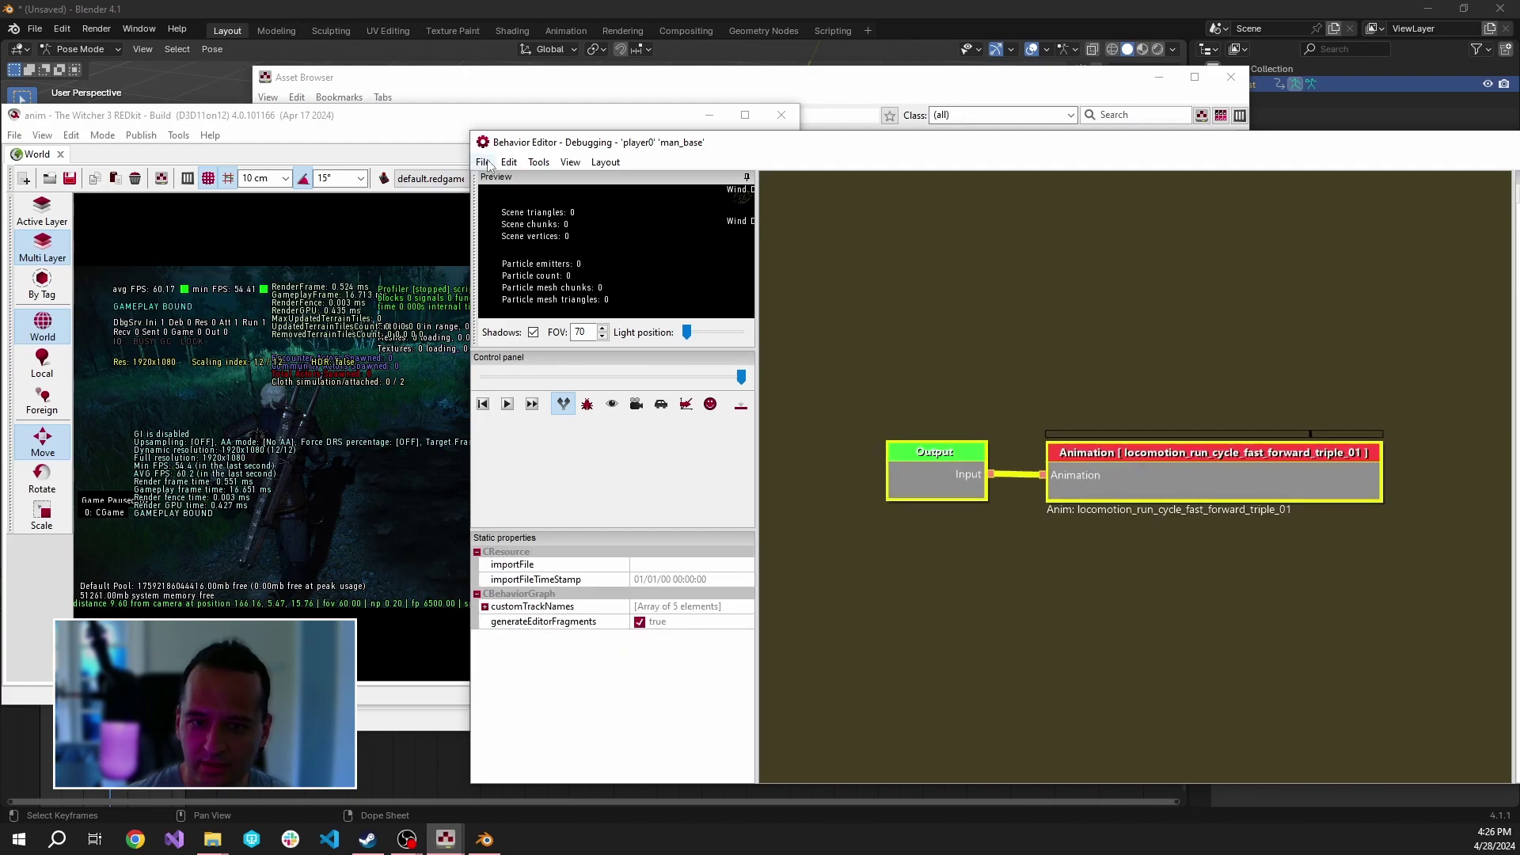
pyautogui.scroll(-4, 930, 352)
pyautogui.doubleClick(935, 346)
pyautogui.scroll(-3, 1110, 384)
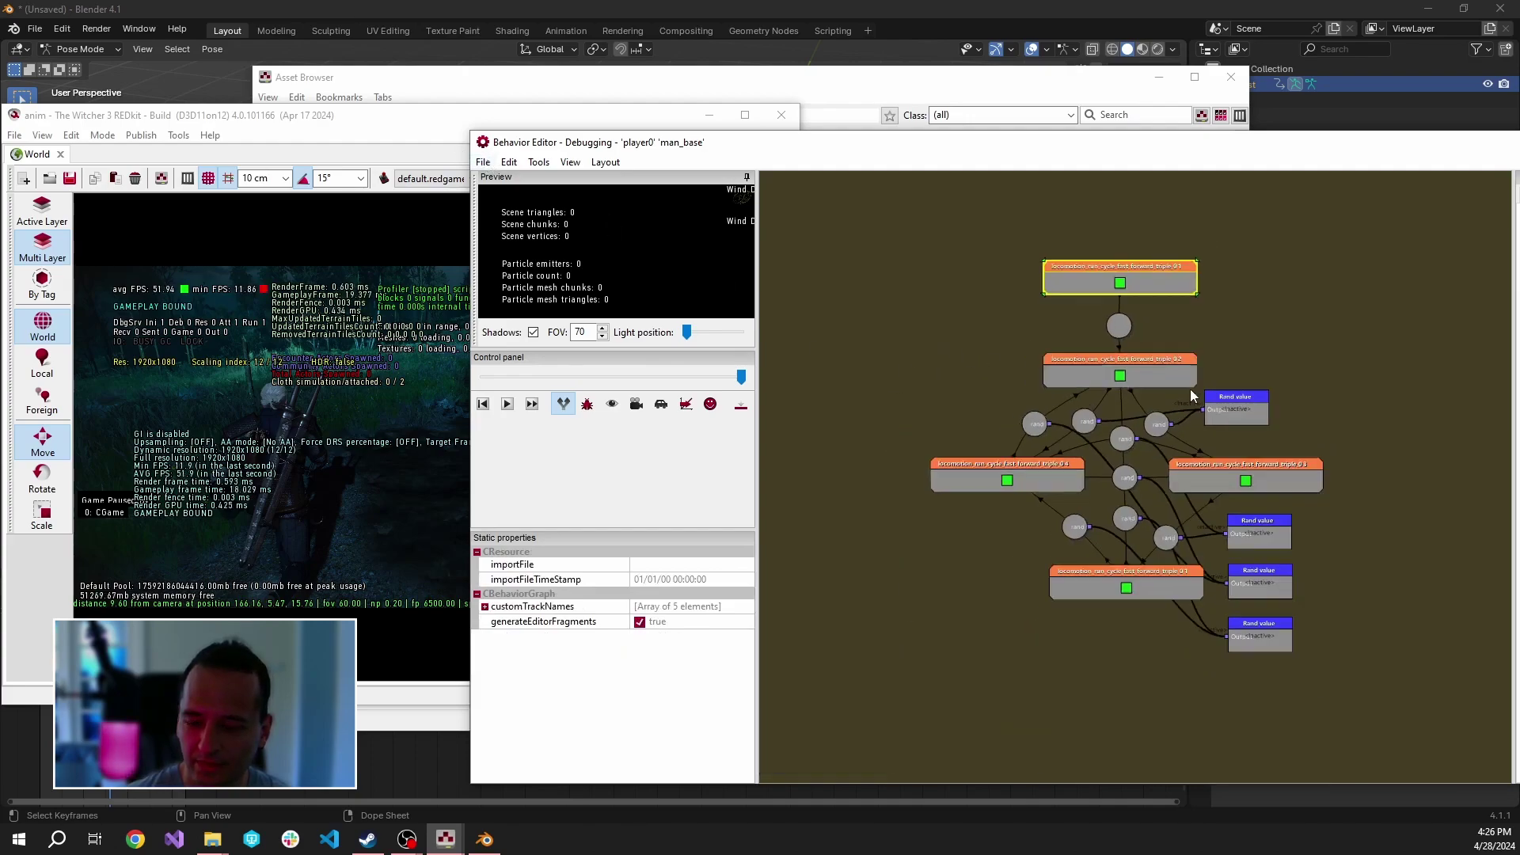
pyautogui.moveTo(1335, 367); pyautogui.dragTo(1254, 479, button='right')
pyautogui.doubleClick(1294, 369)
pyautogui.doubleClick(1294, 369)
# Step: Trace the highlighted path through the Blend multiple, Join and Switch nodes in the WalkAndRun graph
pyautogui.scroll(6, 1047, 361)
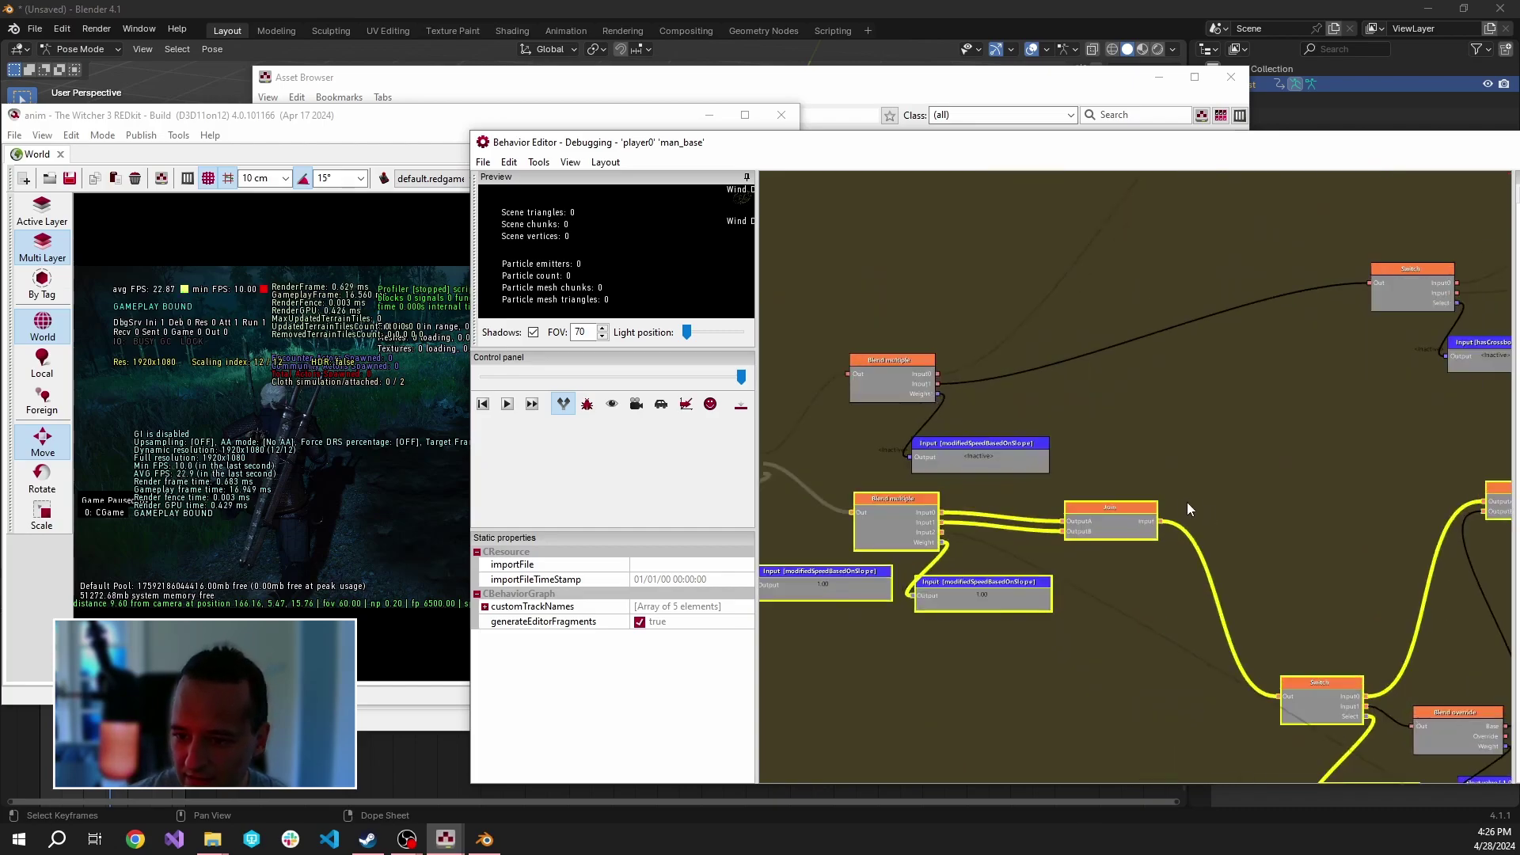
pyautogui.moveTo(1249, 607); pyautogui.dragTo(829, 293, button='right')
pyautogui.scroll(-3, 1071, 475)
pyautogui.moveTo(1130, 441); pyautogui.dragTo(1050, 554, button='right')
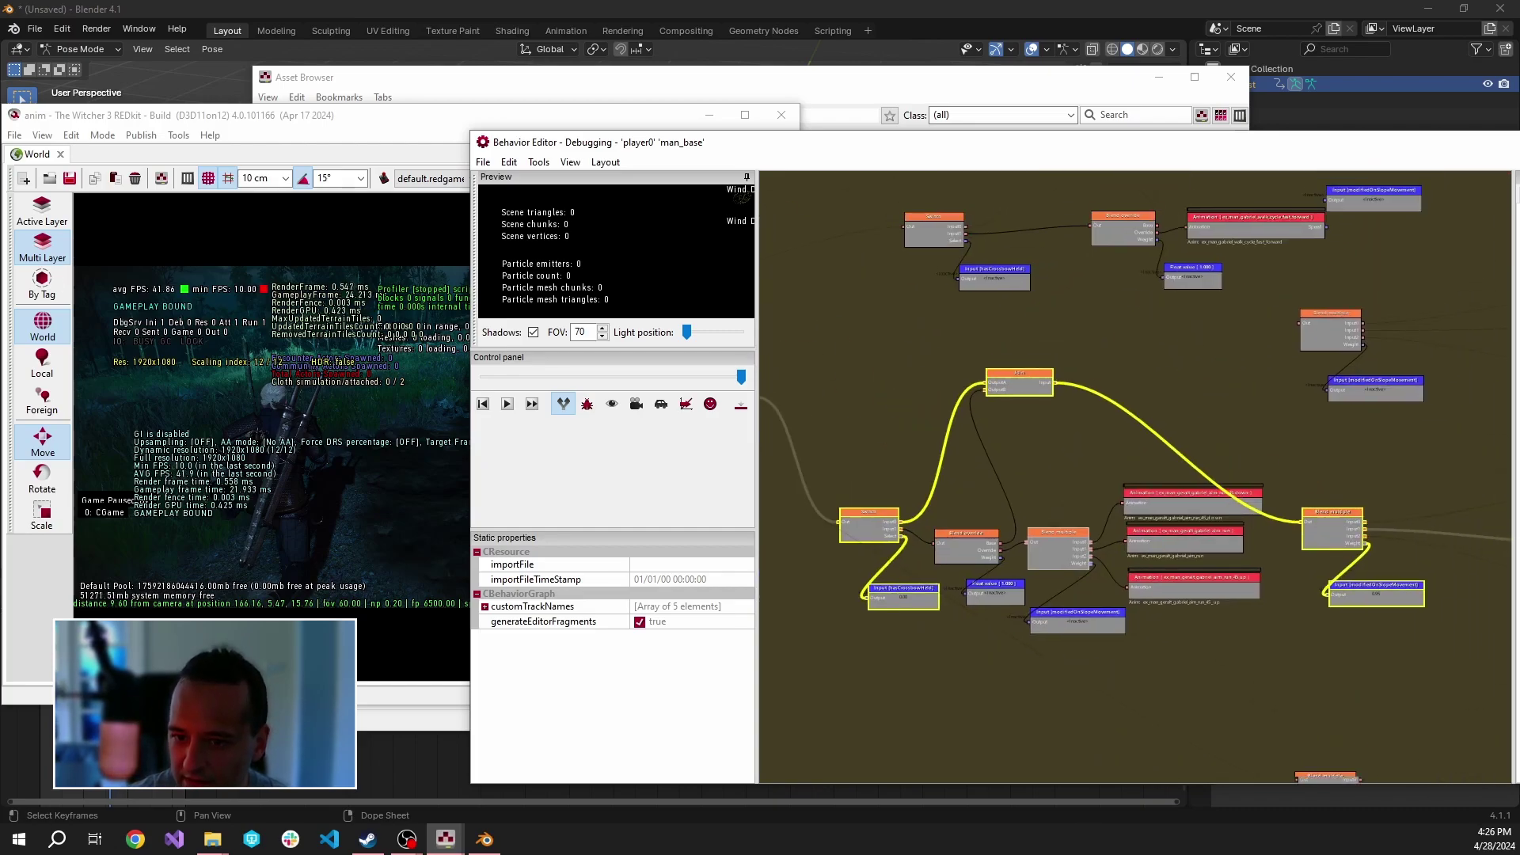
pyautogui.moveTo(1237, 506); pyautogui.dragTo(837, 408, button='right')
pyautogui.scroll(3, 1181, 483)
pyautogui.moveTo(1181, 483); pyautogui.dragTo(752, 433, button='right')
pyautogui.scroll(-6, 1148, 483)
pyautogui.moveTo(1093, 479); pyautogui.dragTo(1504, 480, button='right')
pyautogui.moveTo(563, 466); pyautogui.dragTo(599, 472, button='right')
# Step: Resume the game and run Geralt at different speeds while watching which WalkAndRun nodes activate
pyautogui.click(412, 467)
pyautogui.press('w')
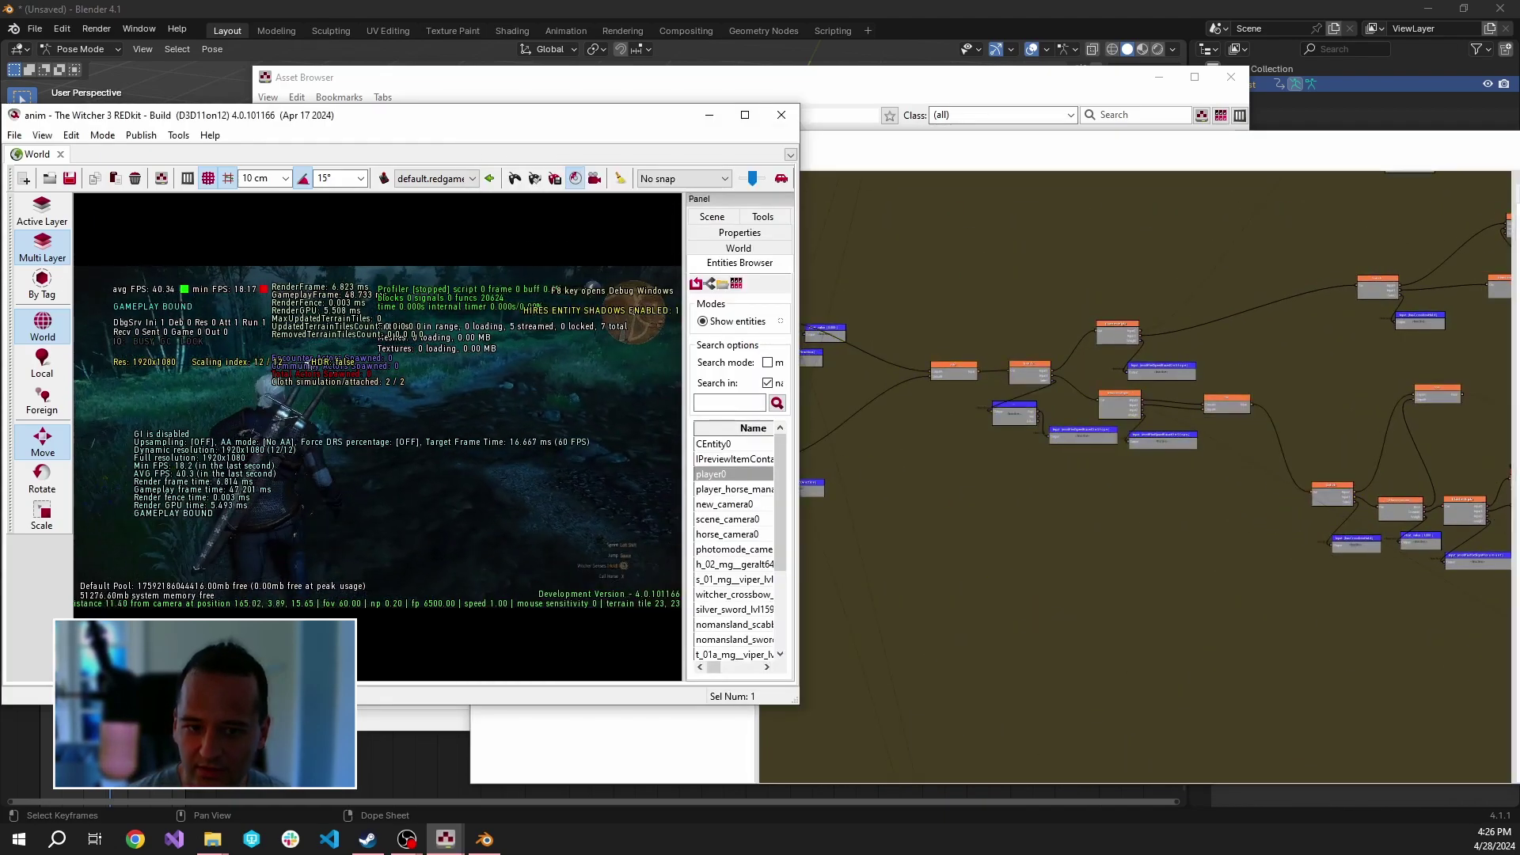
pyautogui.press('shift')
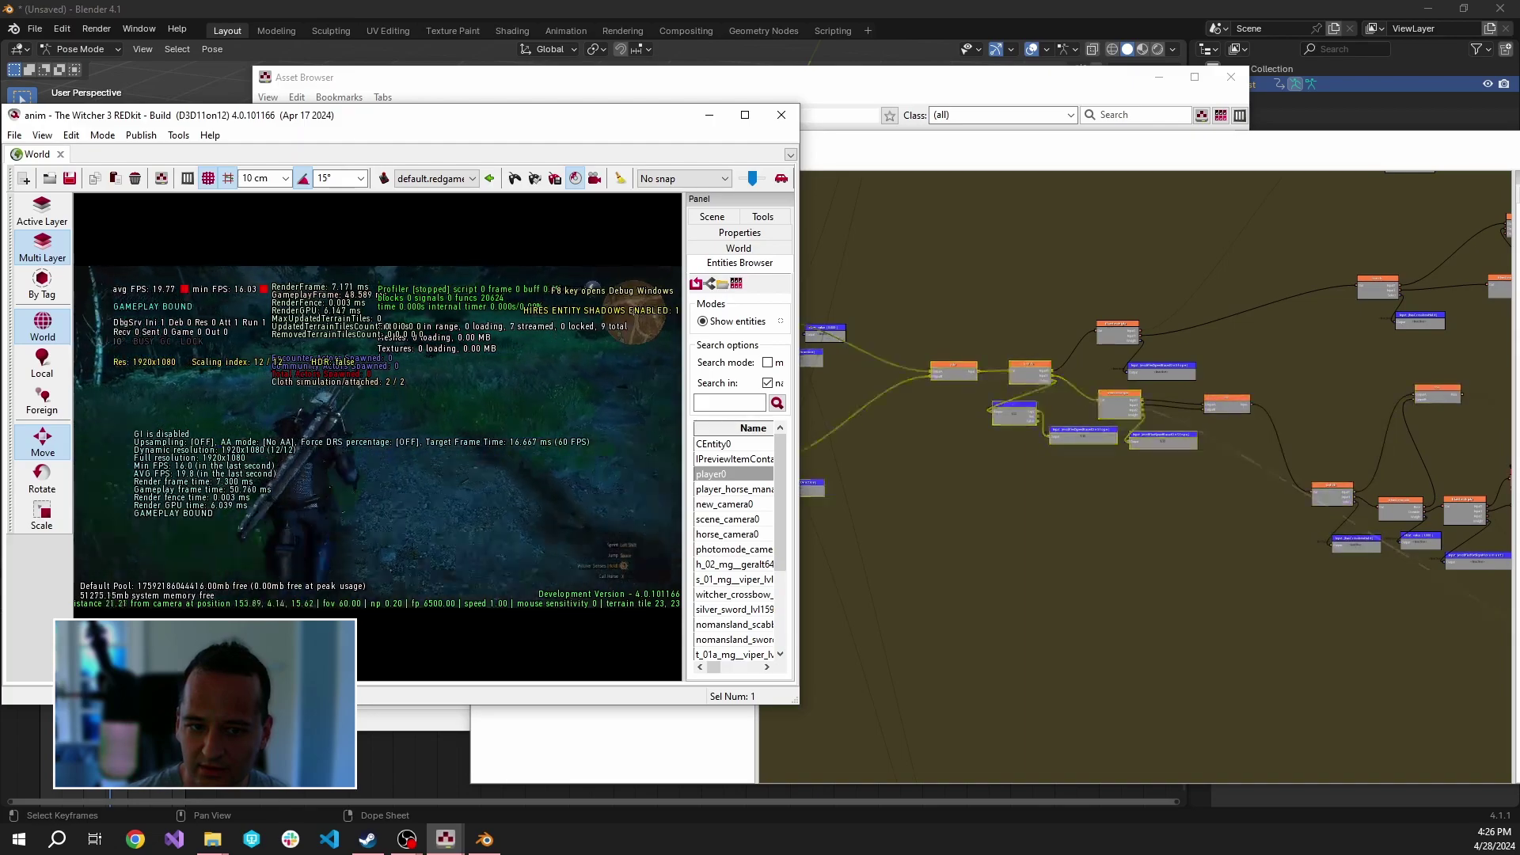
pyautogui.press('w')
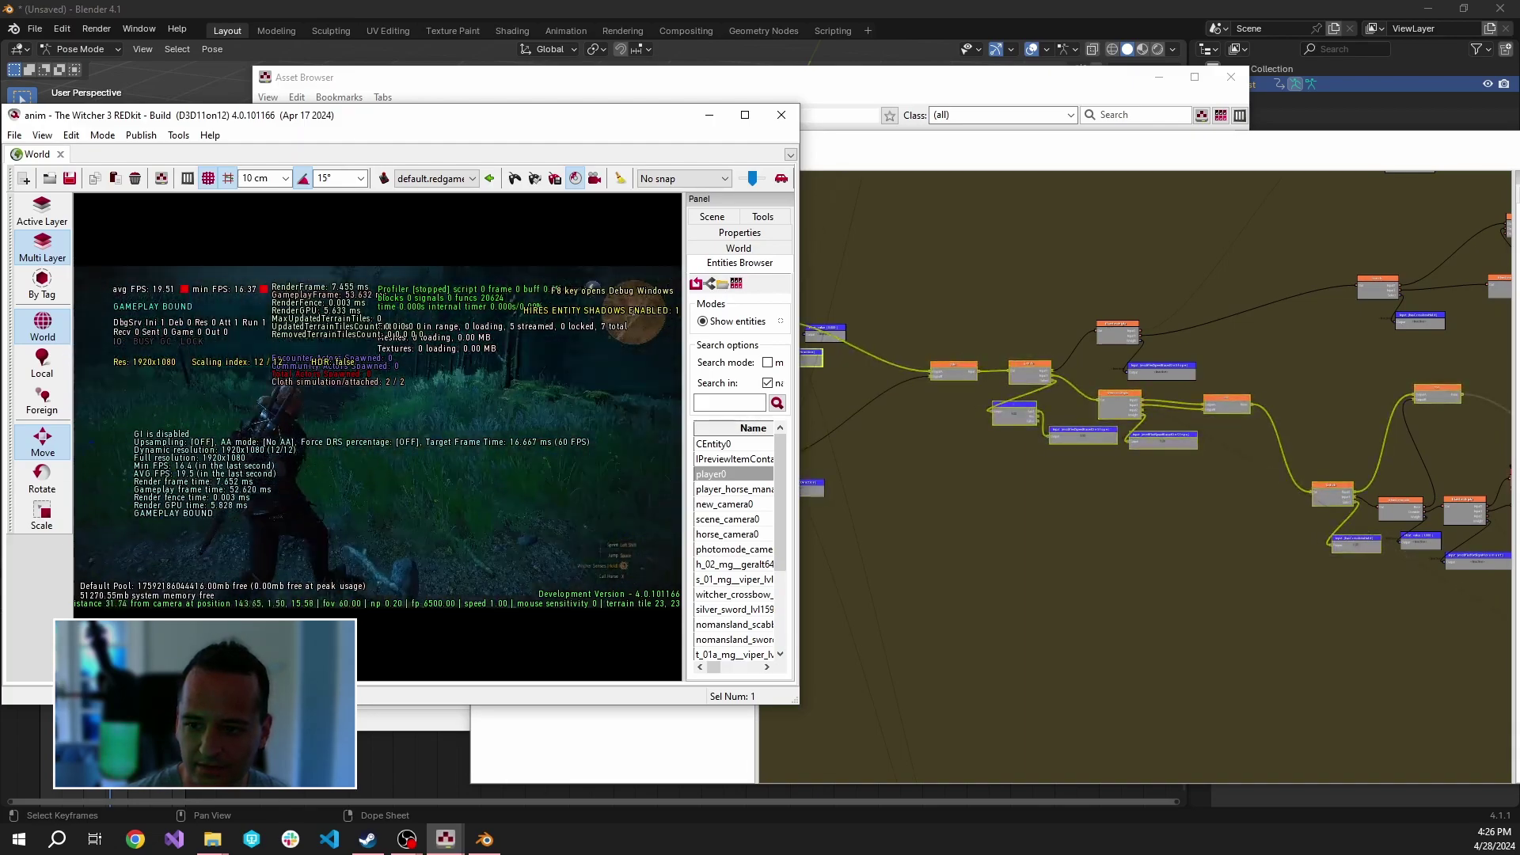
pyautogui.hotkey('alt', 'Tab')
# Step: Follow the active path to the state machine beside the locomotion_run_cycle_fast_forward animations, open it, and watch its states while running
pyautogui.scroll(4, 895, 439)
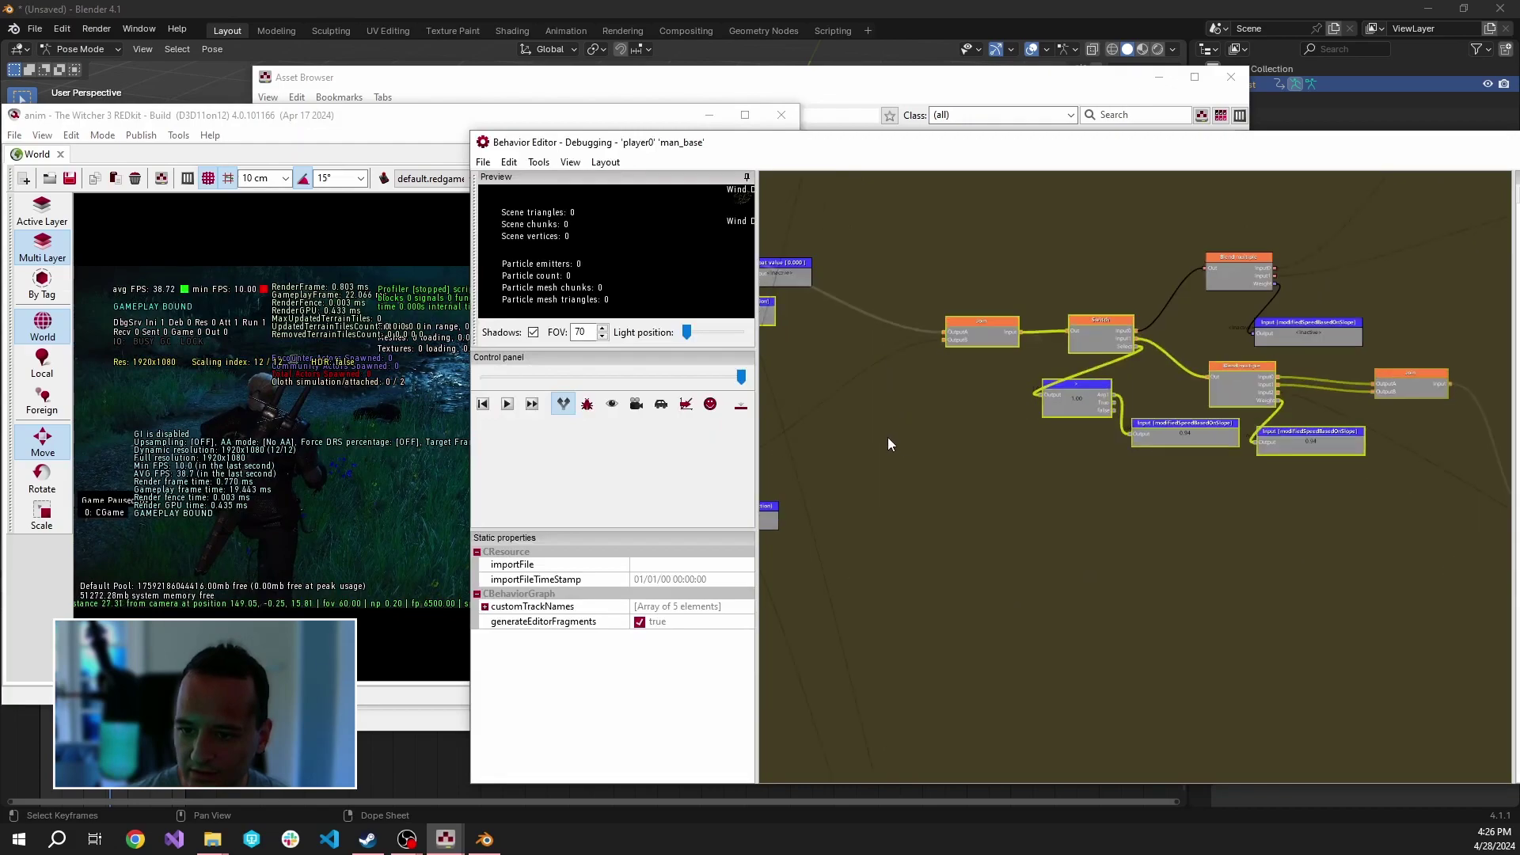
pyautogui.moveTo(809, 375); pyautogui.dragTo(1103, 551)
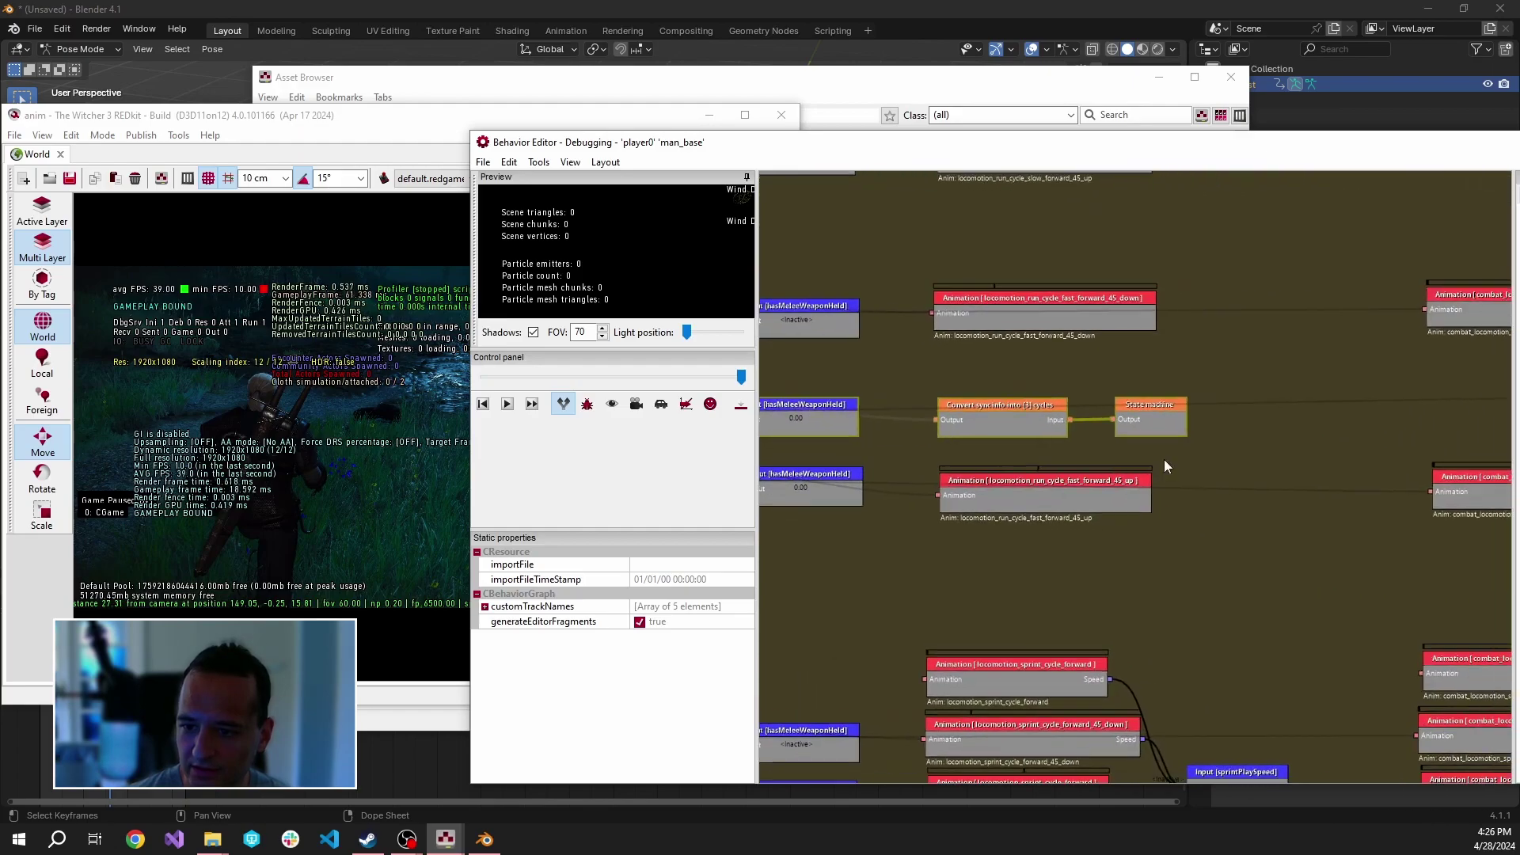
pyautogui.doubleClick(1146, 415)
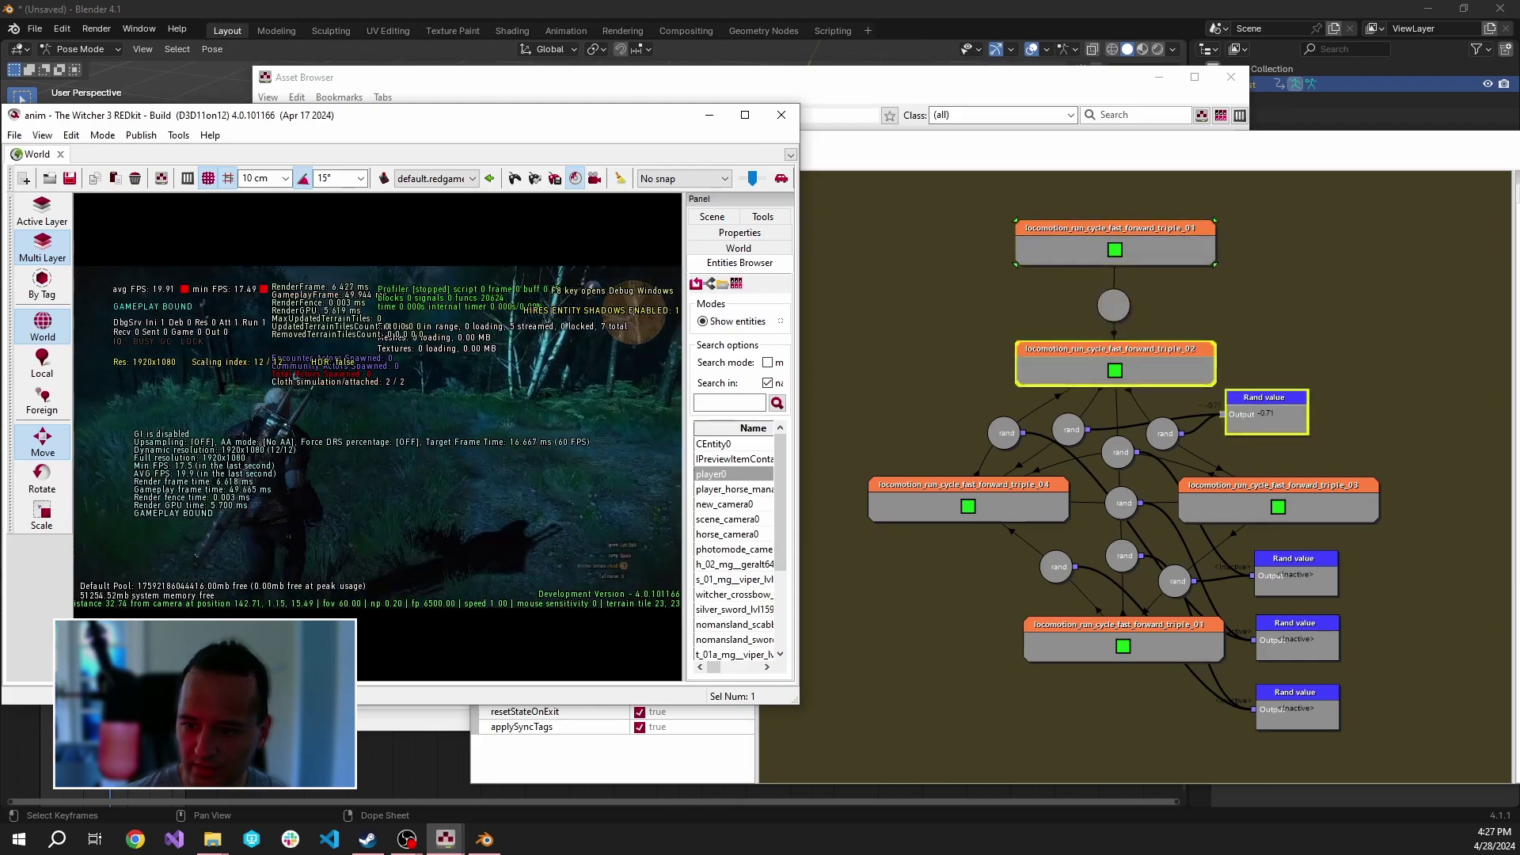
# Step: Return from the game to the Behavior Editor and open the locomotion_run_cycle_fast_forward_triple_02 state
pyautogui.click(1372, 359)
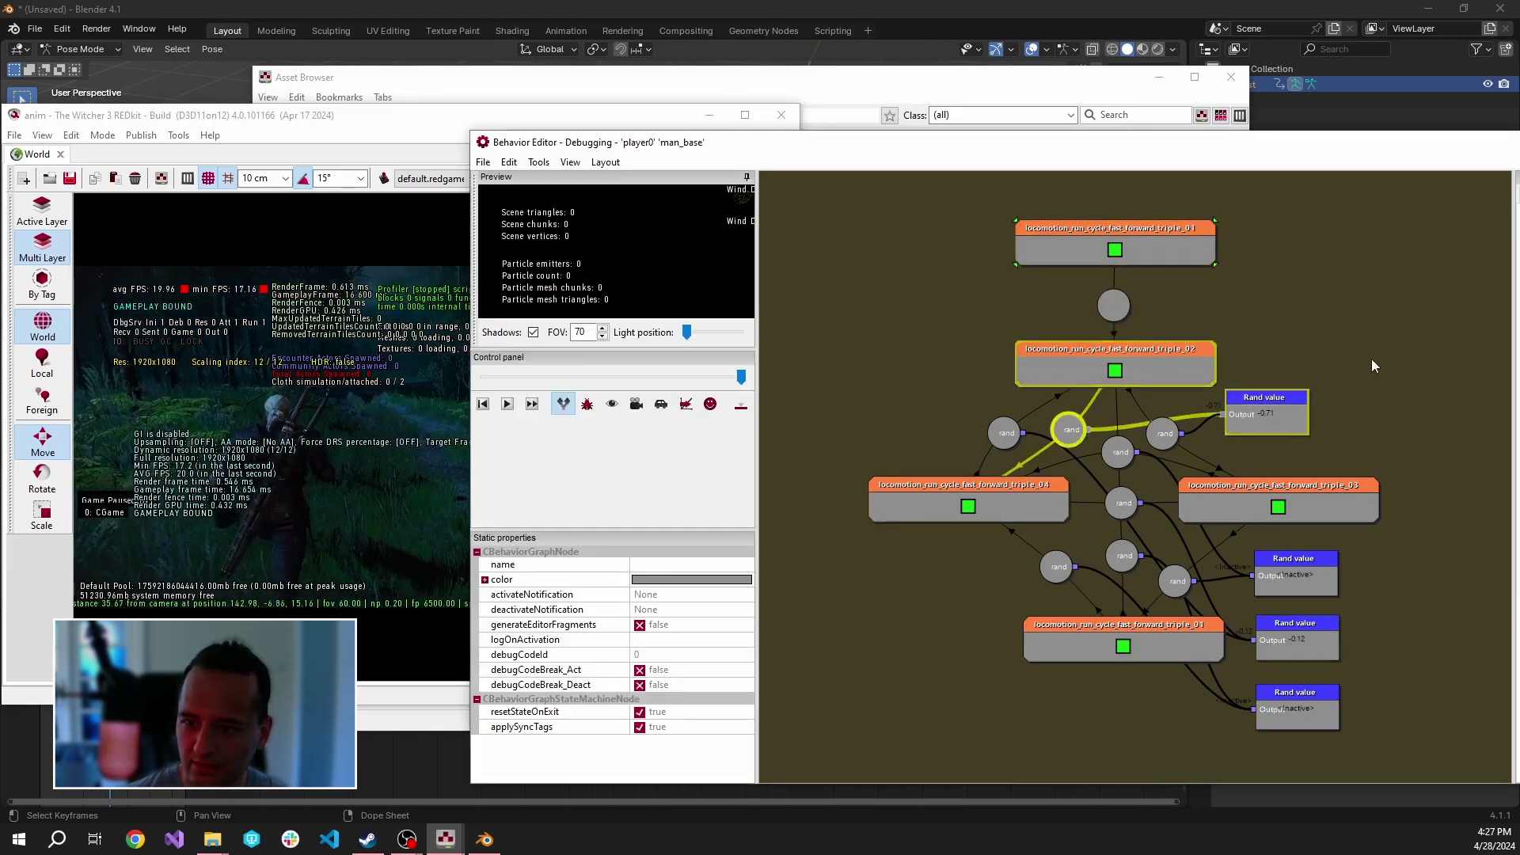
pyautogui.click(1167, 464)
pyautogui.click(1061, 376)
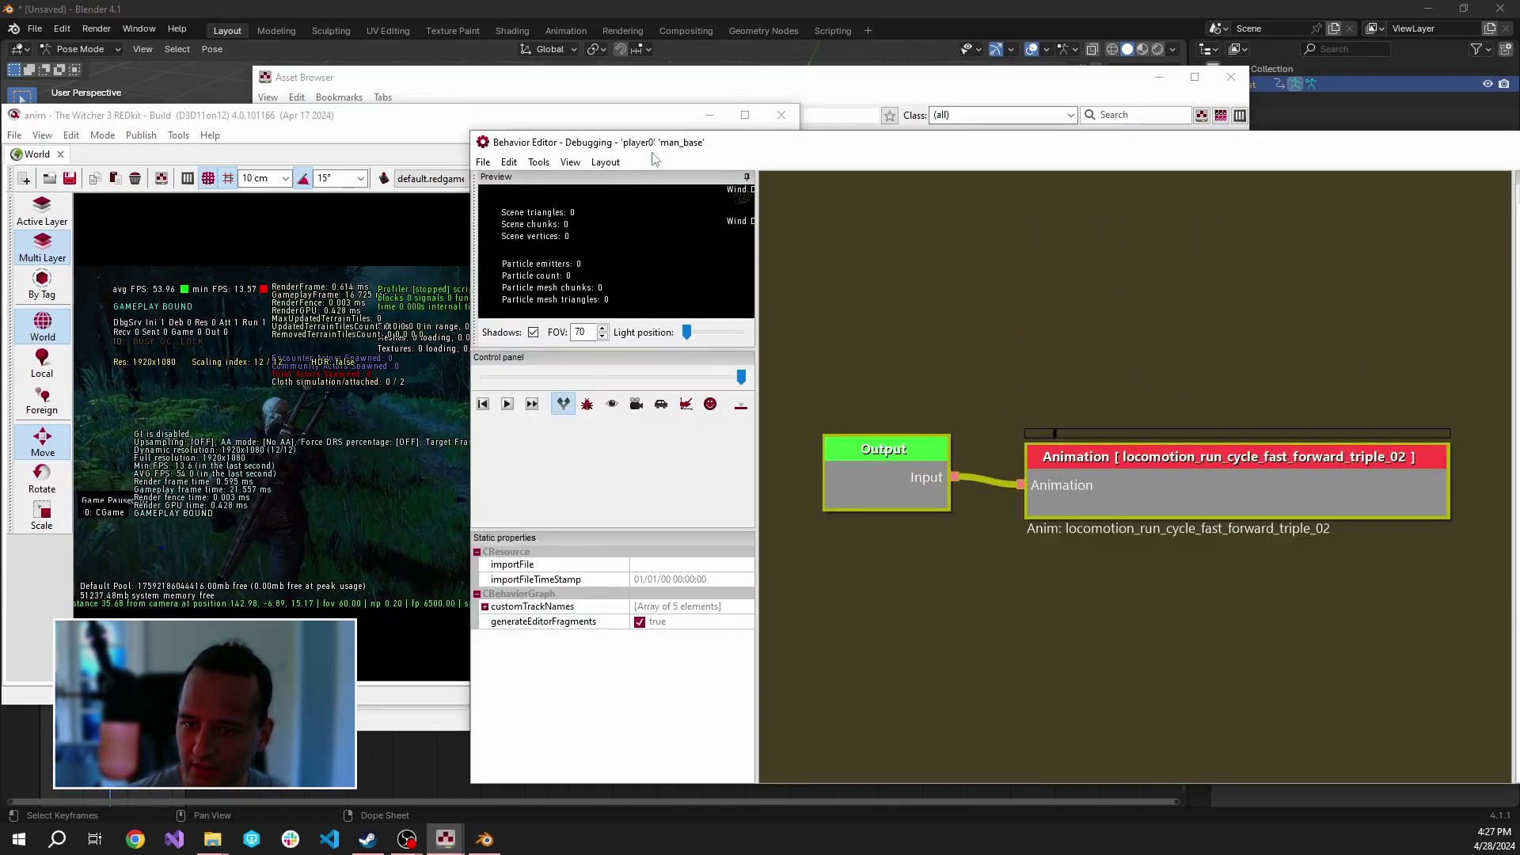
# Step: Go back to the fast-run state machine and examine the rand transitions leaving locomotion_run_cycle_fast_forward_triple_02
pyautogui.doubleClick(1109, 304)
pyautogui.scroll(-1, 1108, 304)
pyautogui.moveTo(1108, 304); pyautogui.dragTo(1206, 239, button='middle')
pyautogui.scroll(-1, 1279, 403)
pyautogui.moveTo(1280, 402); pyautogui.dragTo(1013, 389, button='middle')
pyautogui.moveTo(1259, 330); pyautogui.dragTo(1307, 371)
pyautogui.moveTo(1031, 299); pyautogui.dragTo(1182, 345, button='middle')
pyautogui.click(1078, 390)
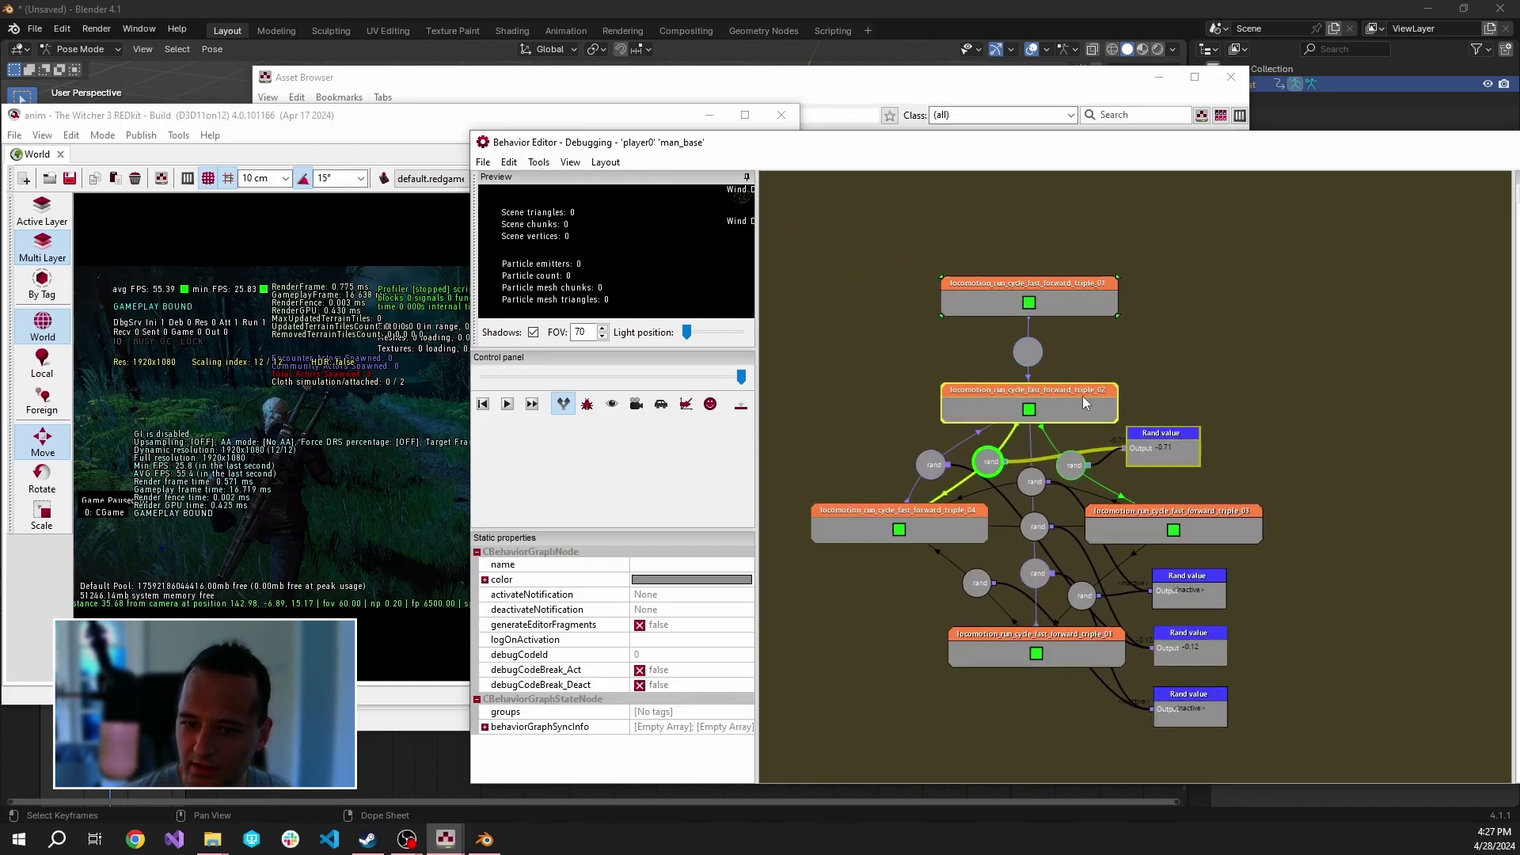
# Step: Read the locomotion_run_cycle_fast_forward_triple_02 animation node's properties in a widened property area, returning to the state machine when done
pyautogui.doubleClick(1081, 396)
pyautogui.click(1166, 473)
pyautogui.scroll(-3, 490, 637)
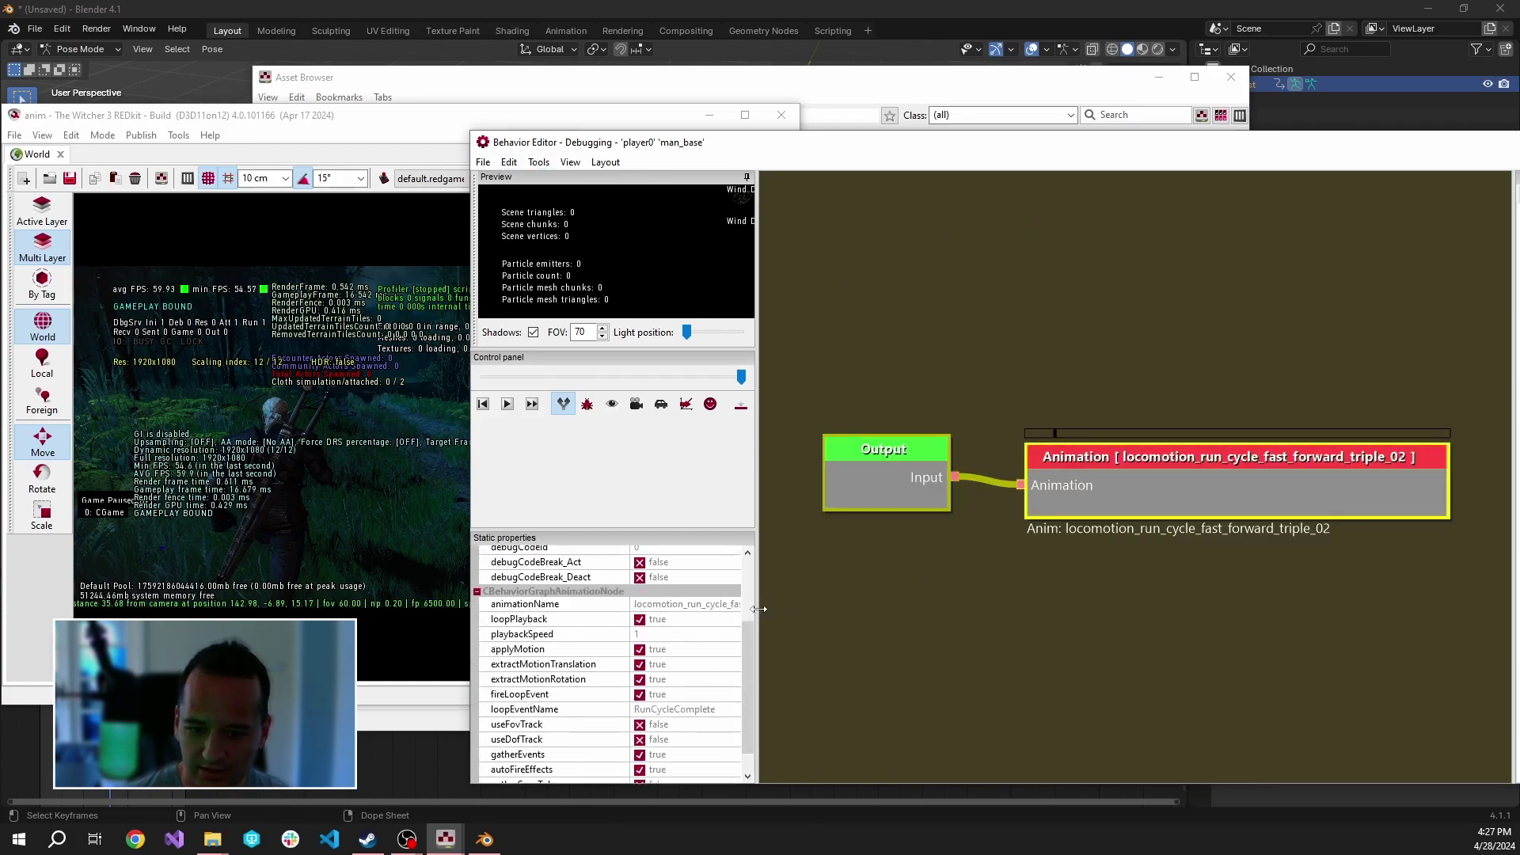
pyautogui.moveTo(758, 611); pyautogui.dragTo(905, 611)
pyautogui.scroll(-1, 842, 634)
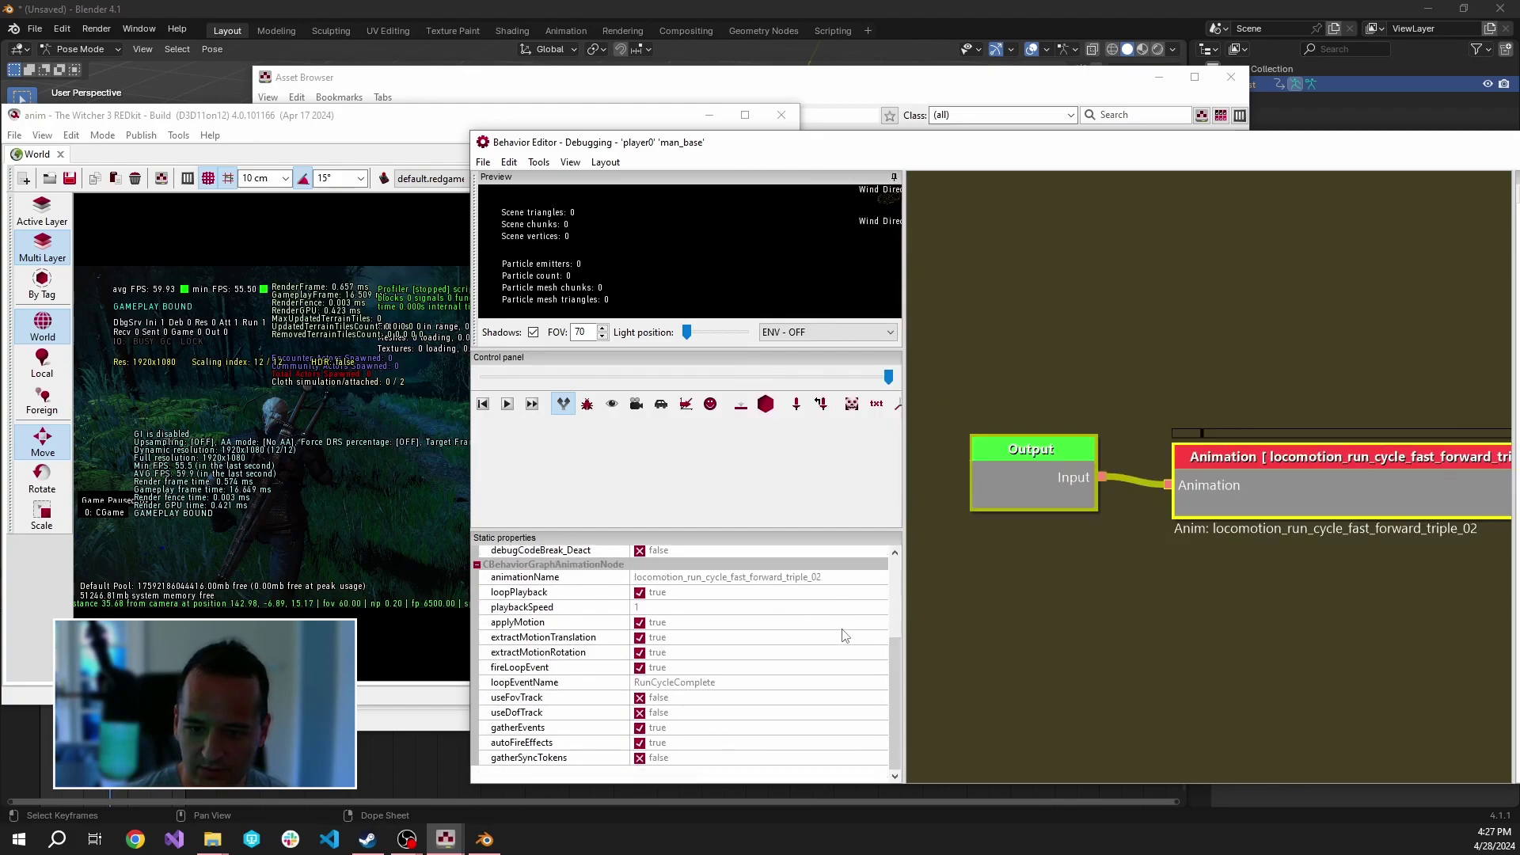
pyautogui.scroll(10, 842, 634)
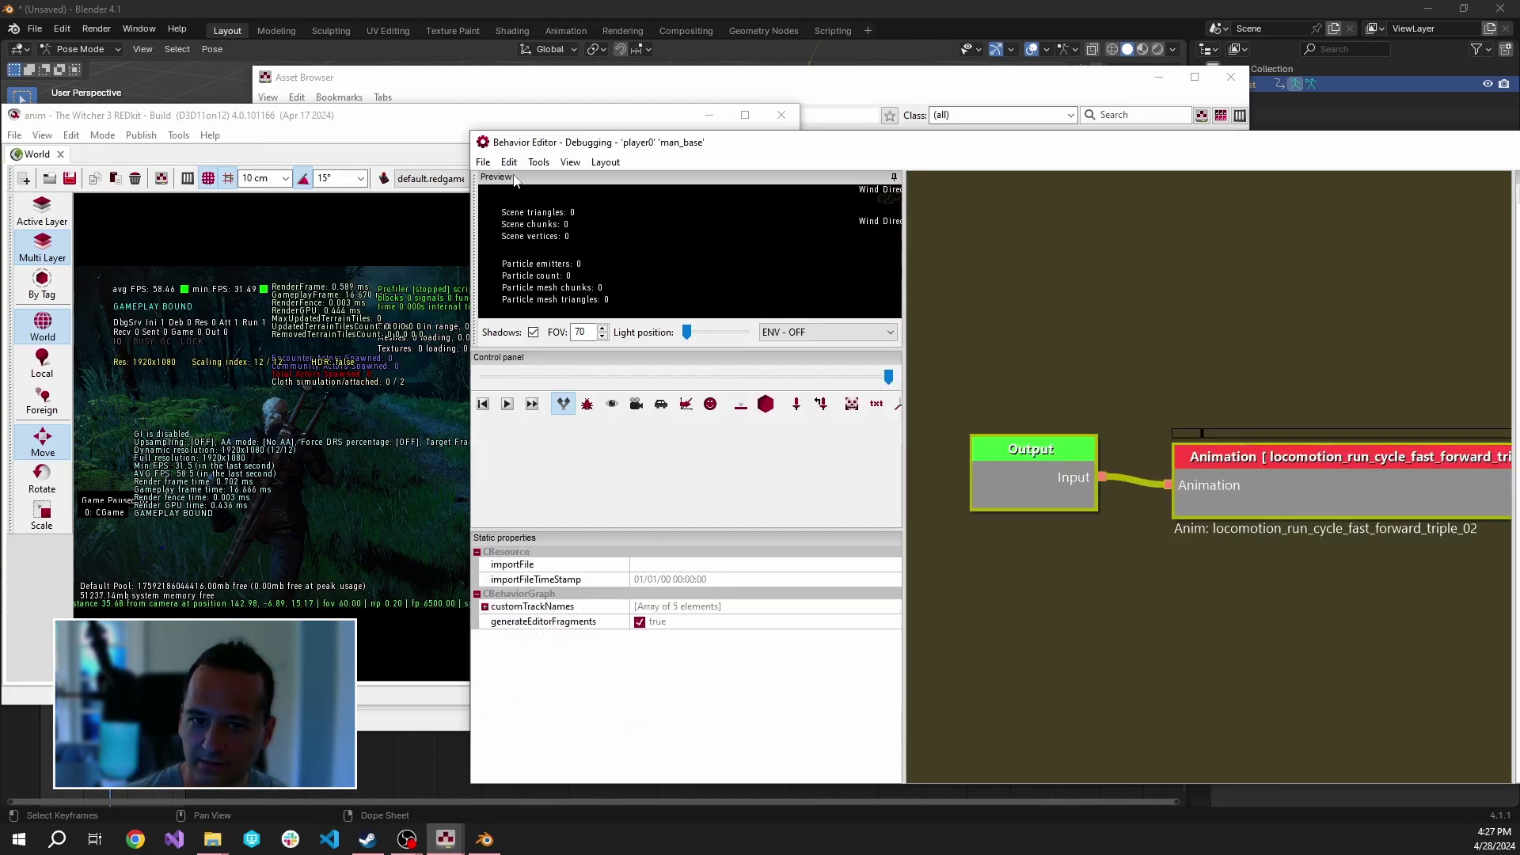
pyautogui.doubleClick(1251, 466)
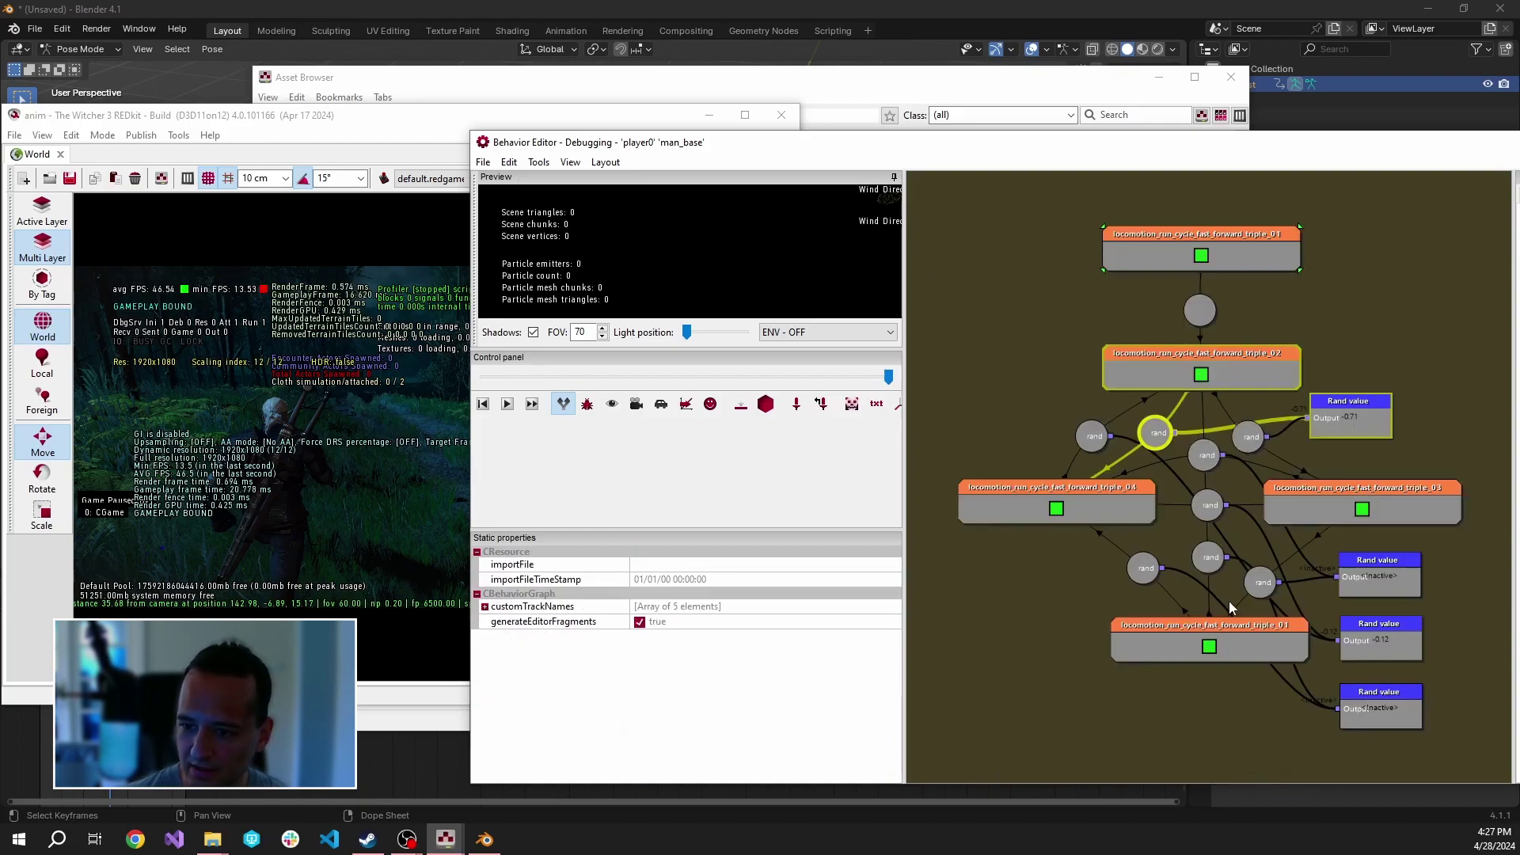
pyautogui.moveTo(1487, 320); pyautogui.dragTo(1437, 325)
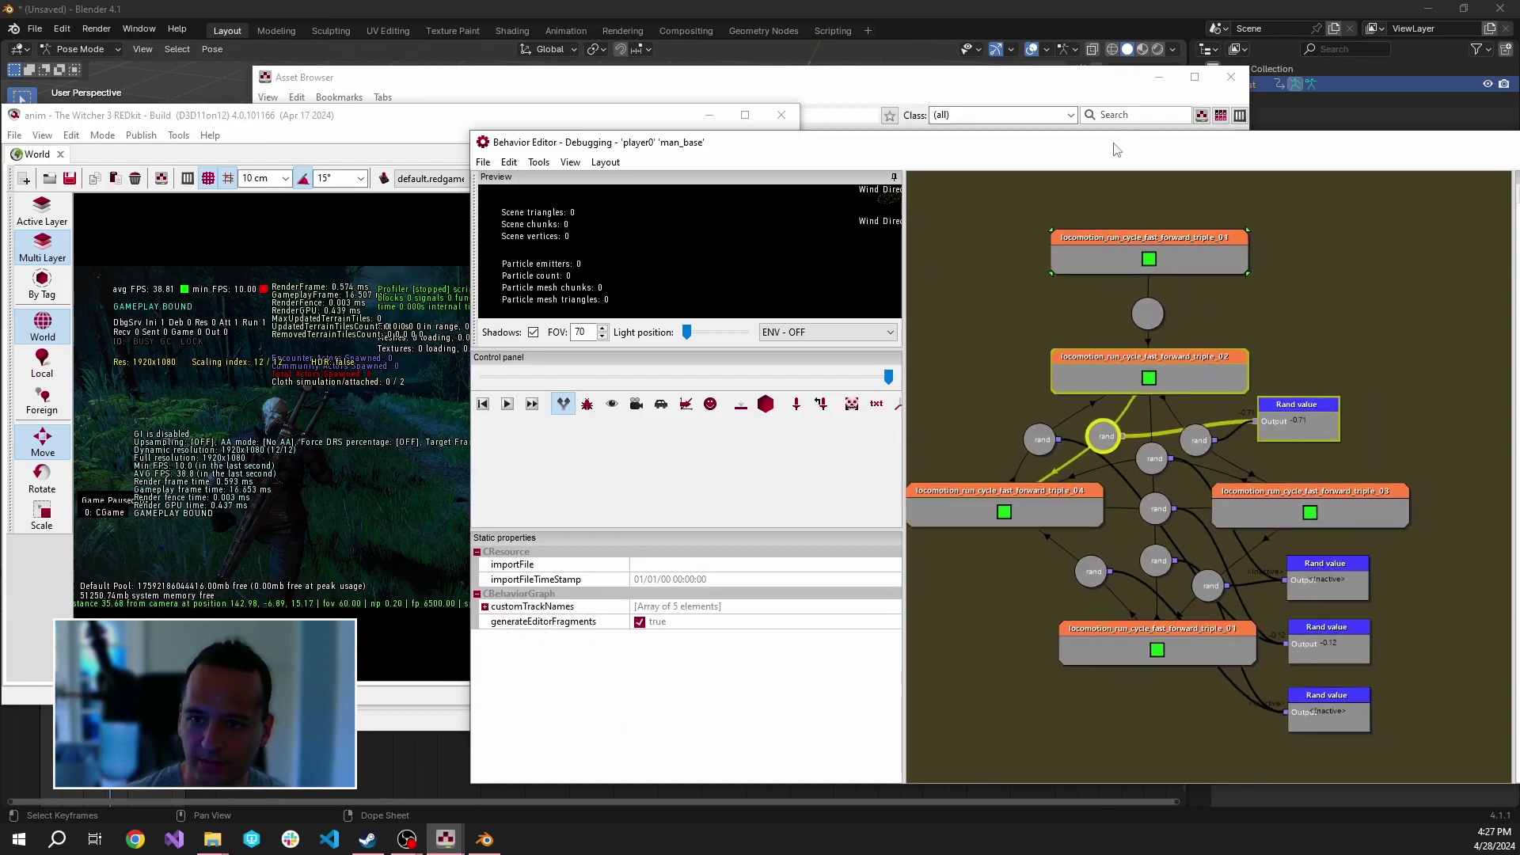
# Step: Browse to animations/man/movement in the Asset Browser and select man_geralt_movement.w2anims
pyautogui.moveTo(1114, 143); pyautogui.dragTo(1029, 107)
pyautogui.click(435, 157)
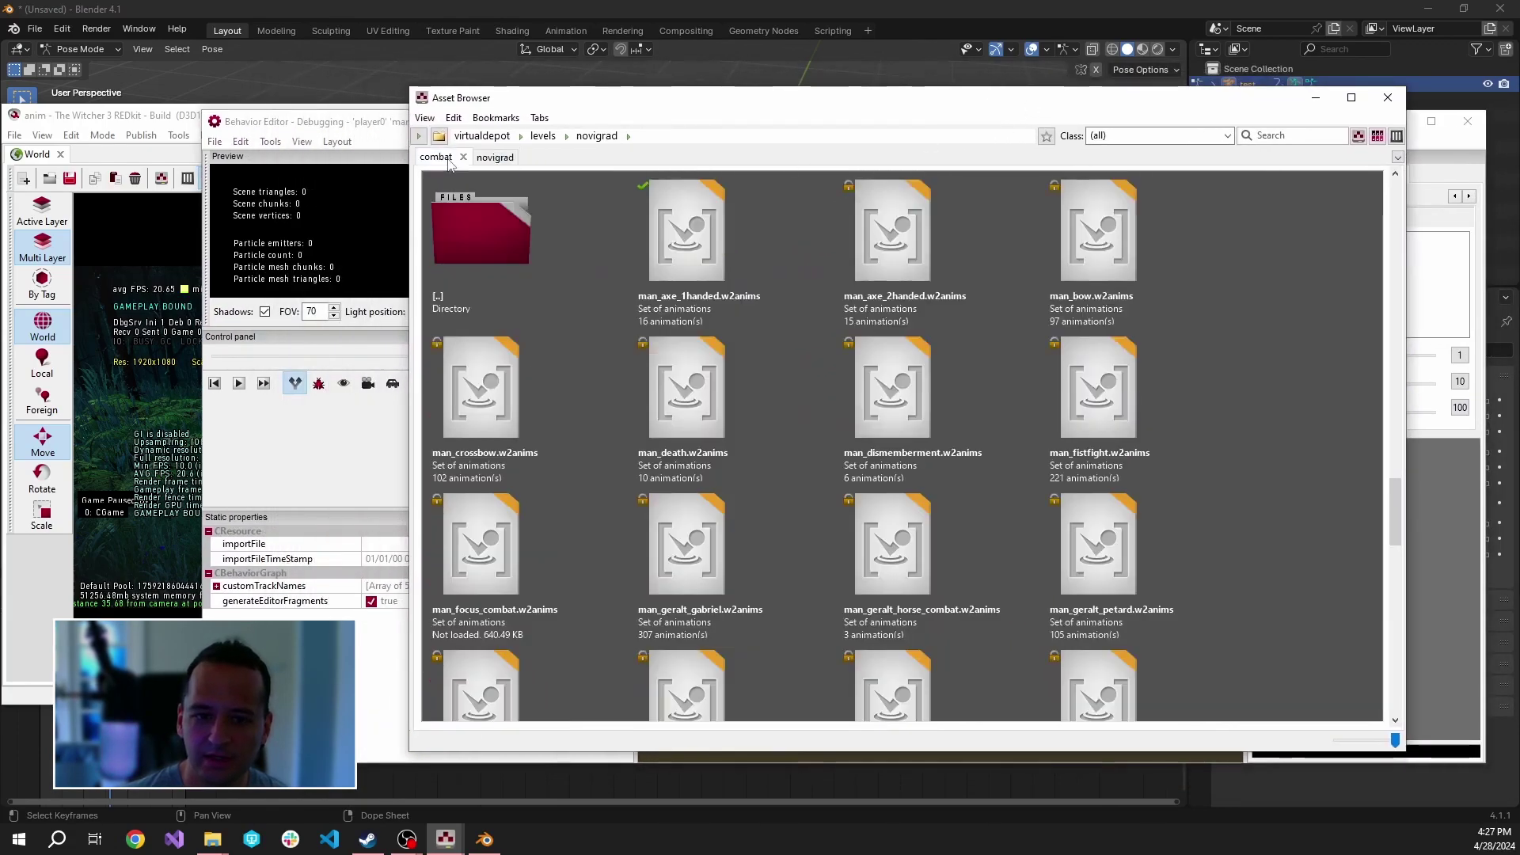
pyautogui.click(611, 136)
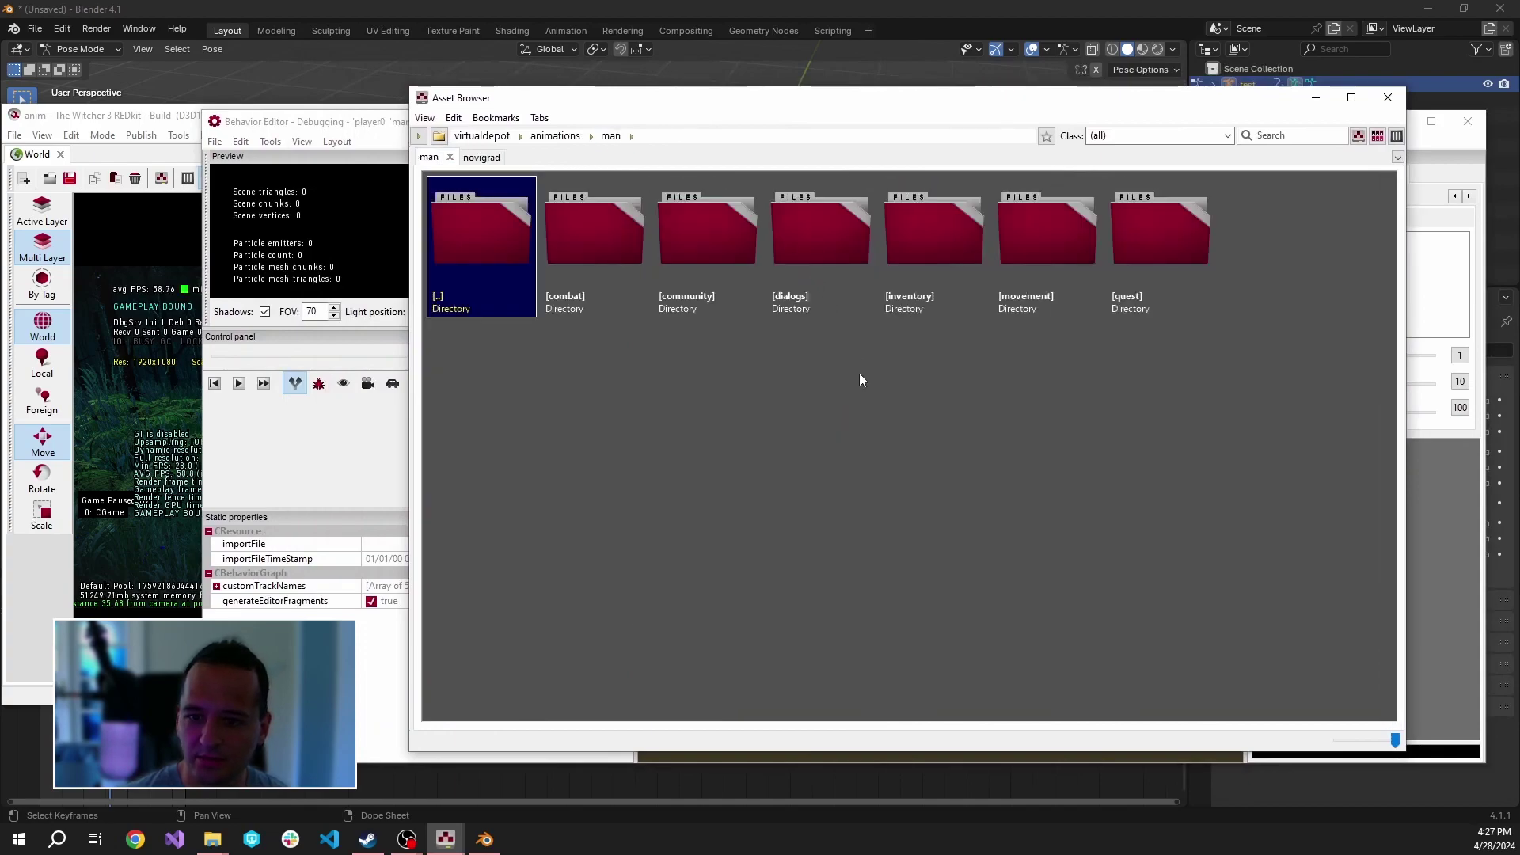
pyautogui.doubleClick(1036, 273)
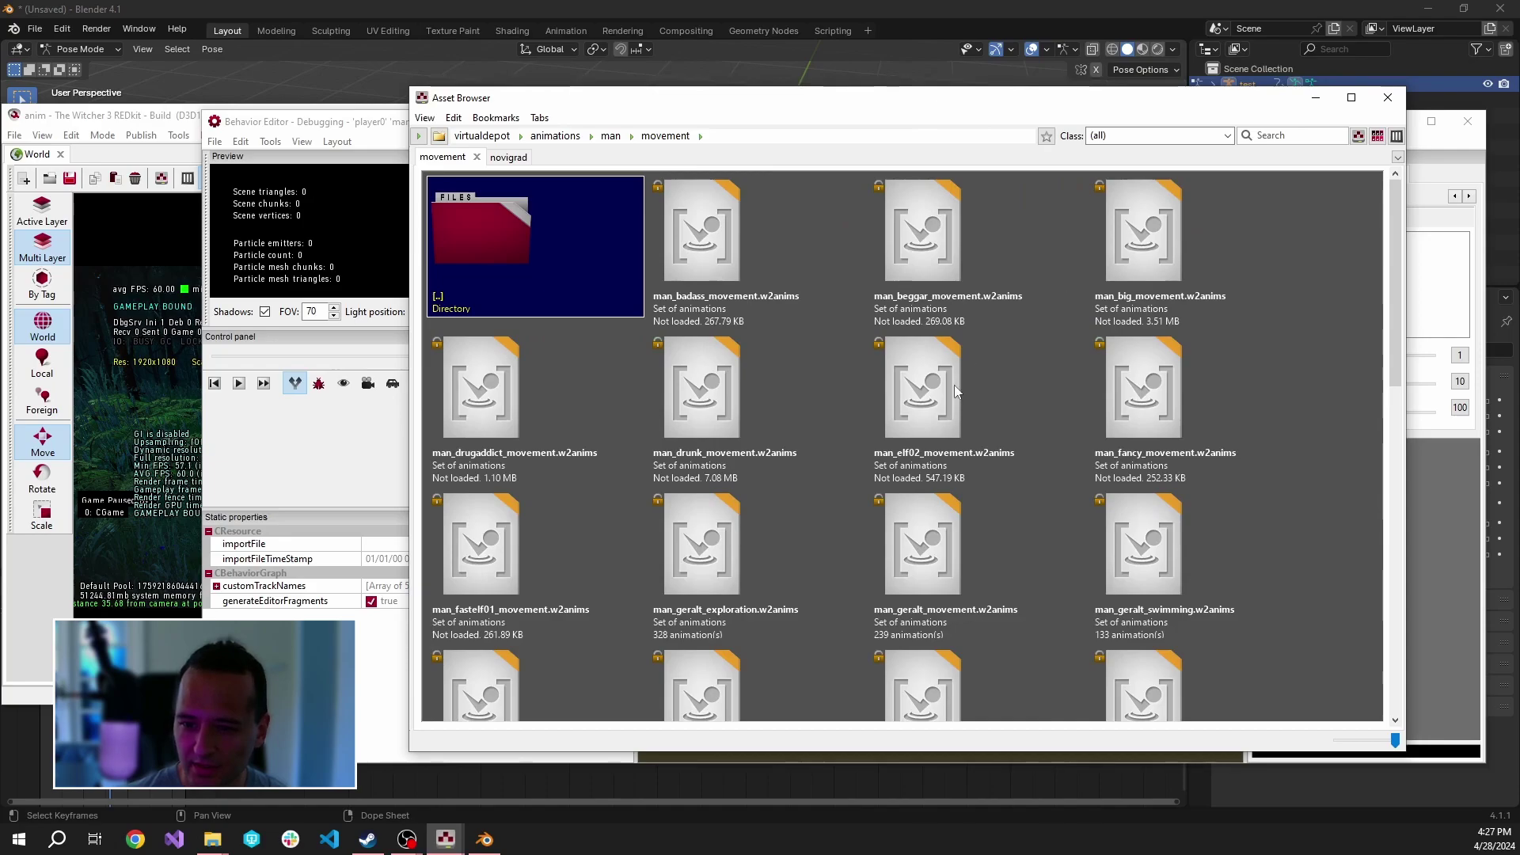
pyautogui.click(928, 534)
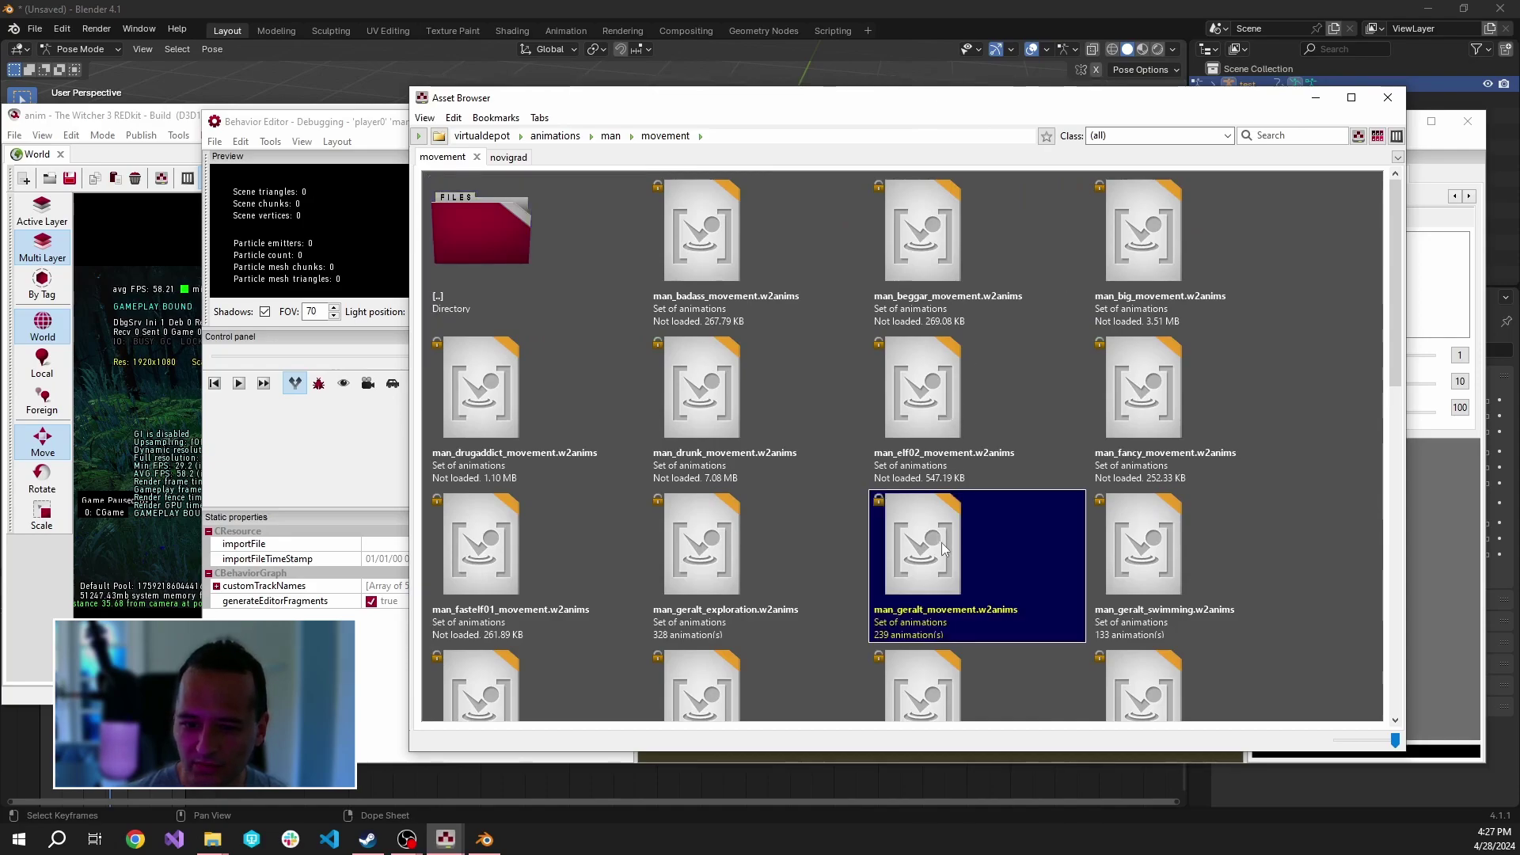
# Step: Open man_geralt_movement.w2anims in the AnimBrowser and look through its list of locomotion animations
pyautogui.doubleClick(942, 543)
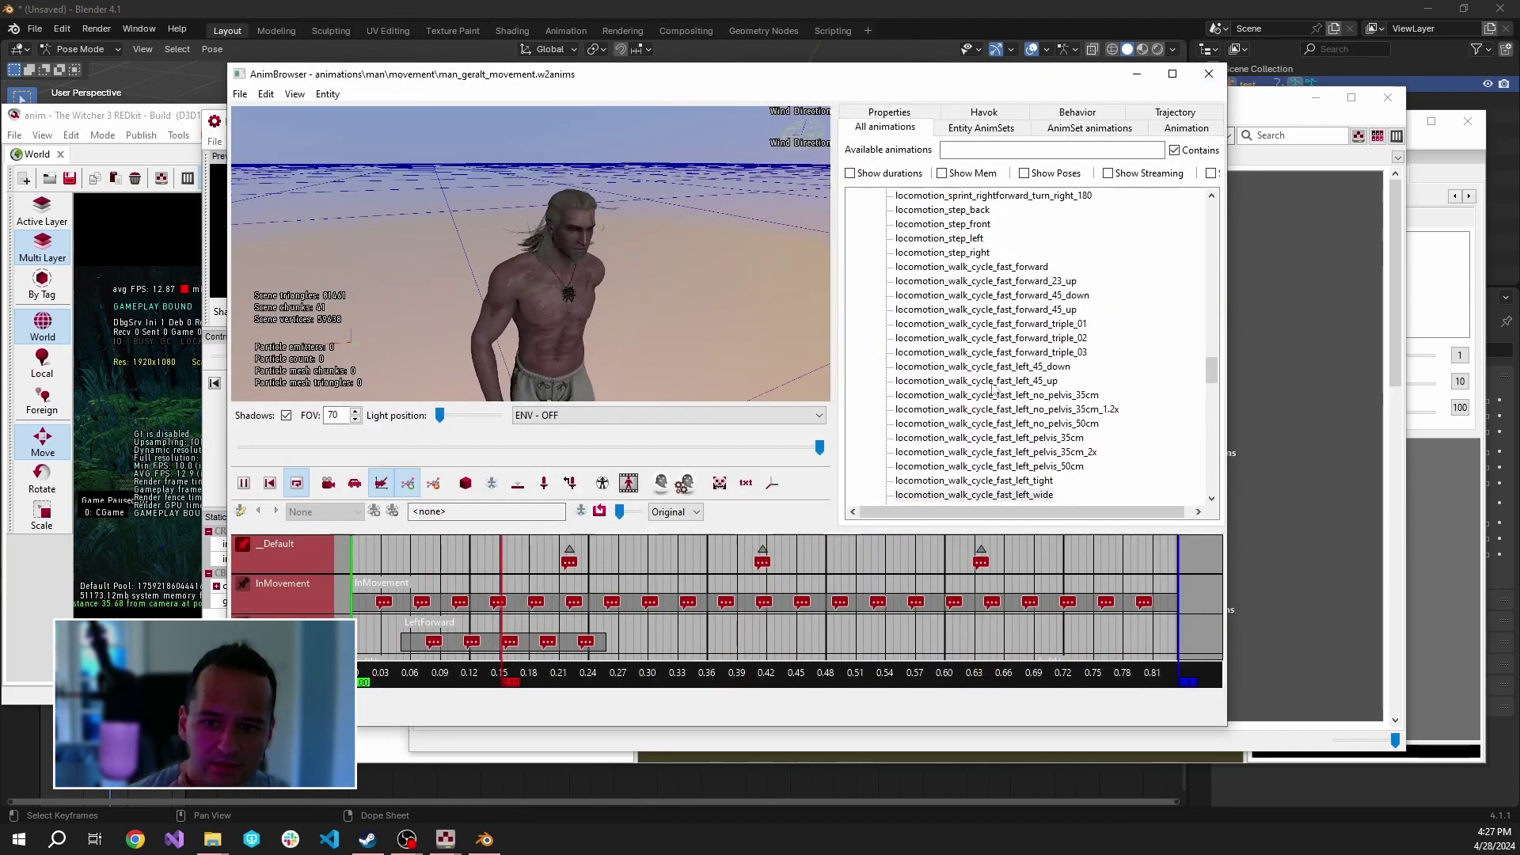
pyautogui.moveTo(950, 75); pyautogui.dragTo(866, 77)
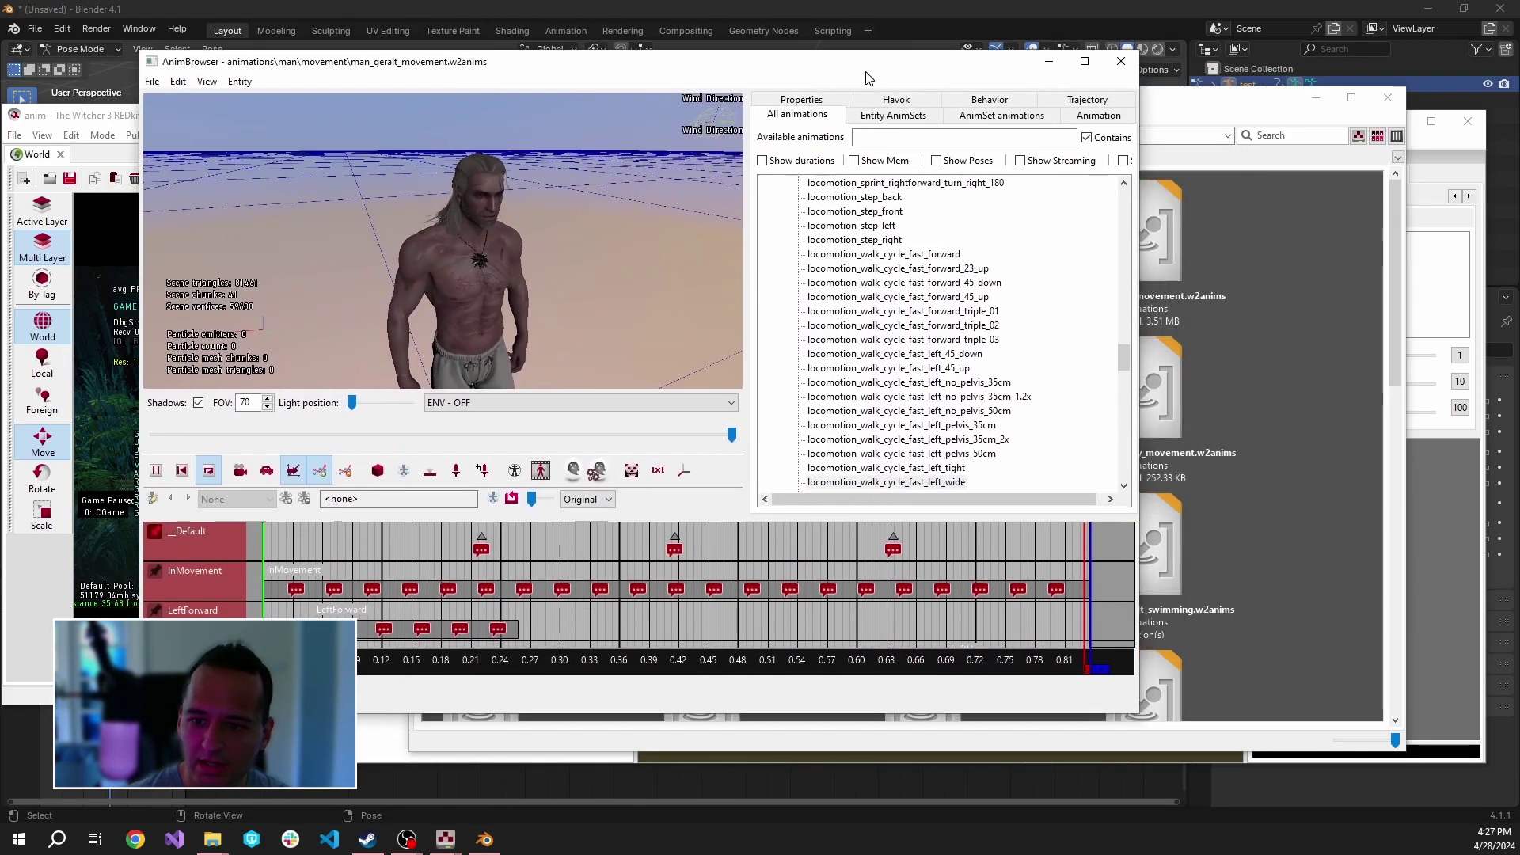
pyautogui.scroll(-1, 1011, 372)
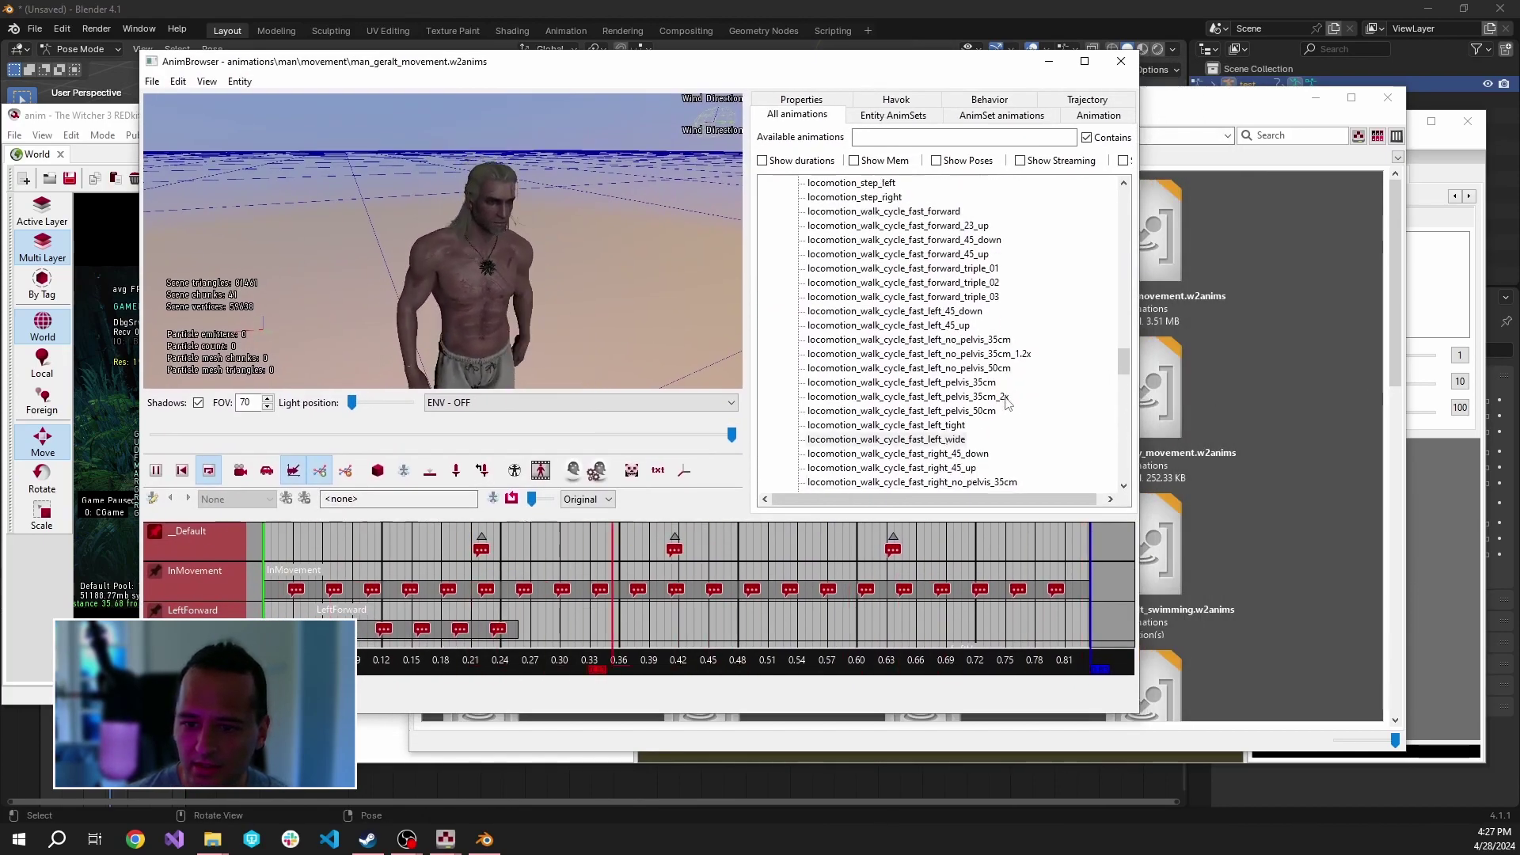
pyautogui.scroll(15, 1000, 413)
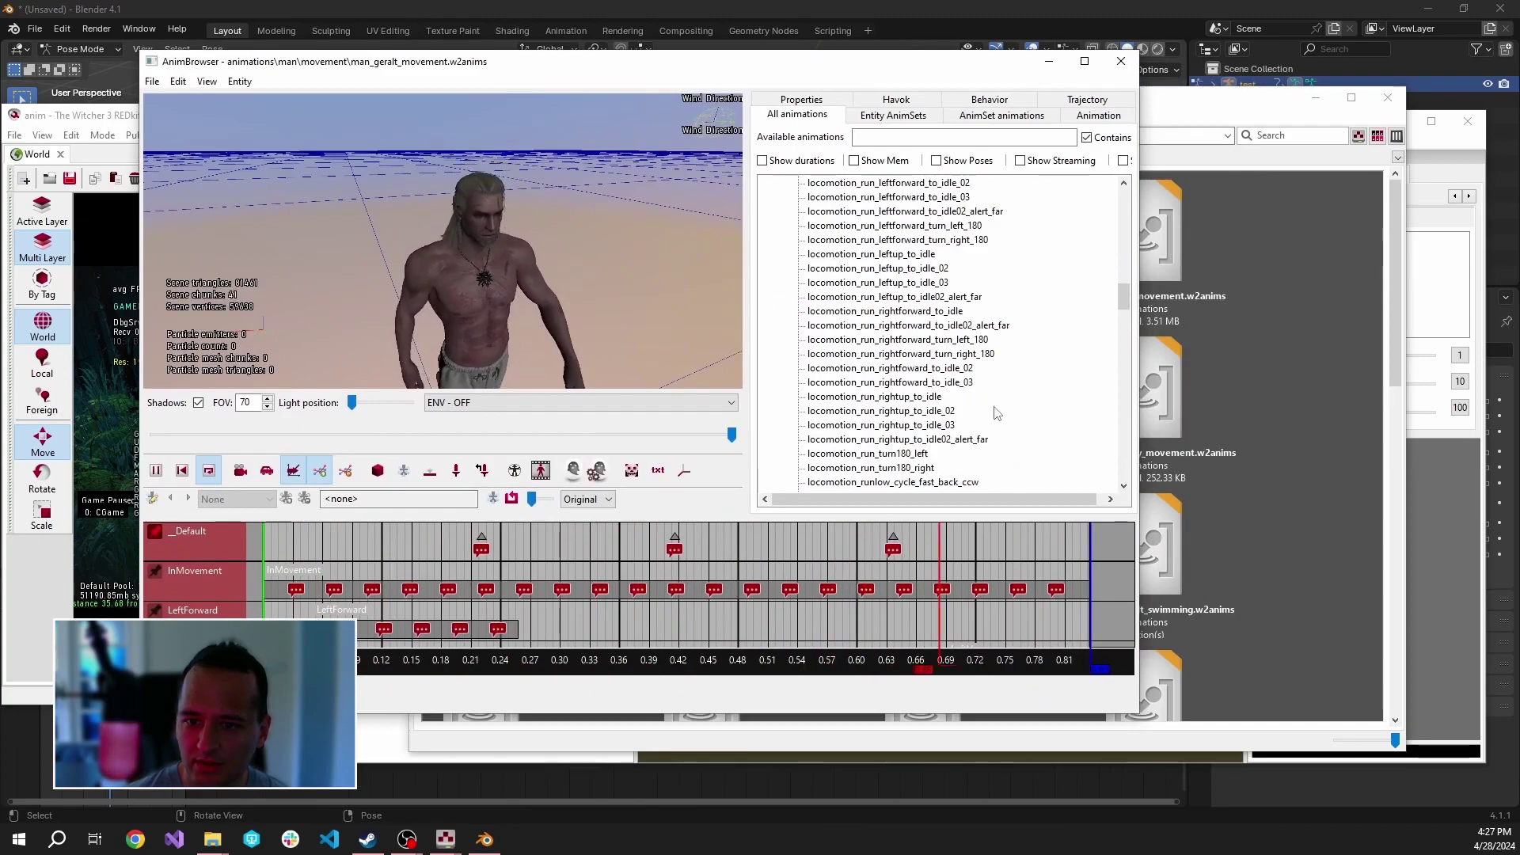
# Step: Rearrange the windows to compare the run-cycle state names in the behavior graph with the animation set's list
pyautogui.moveTo(1245, 104); pyautogui.dragTo(1355, 225)
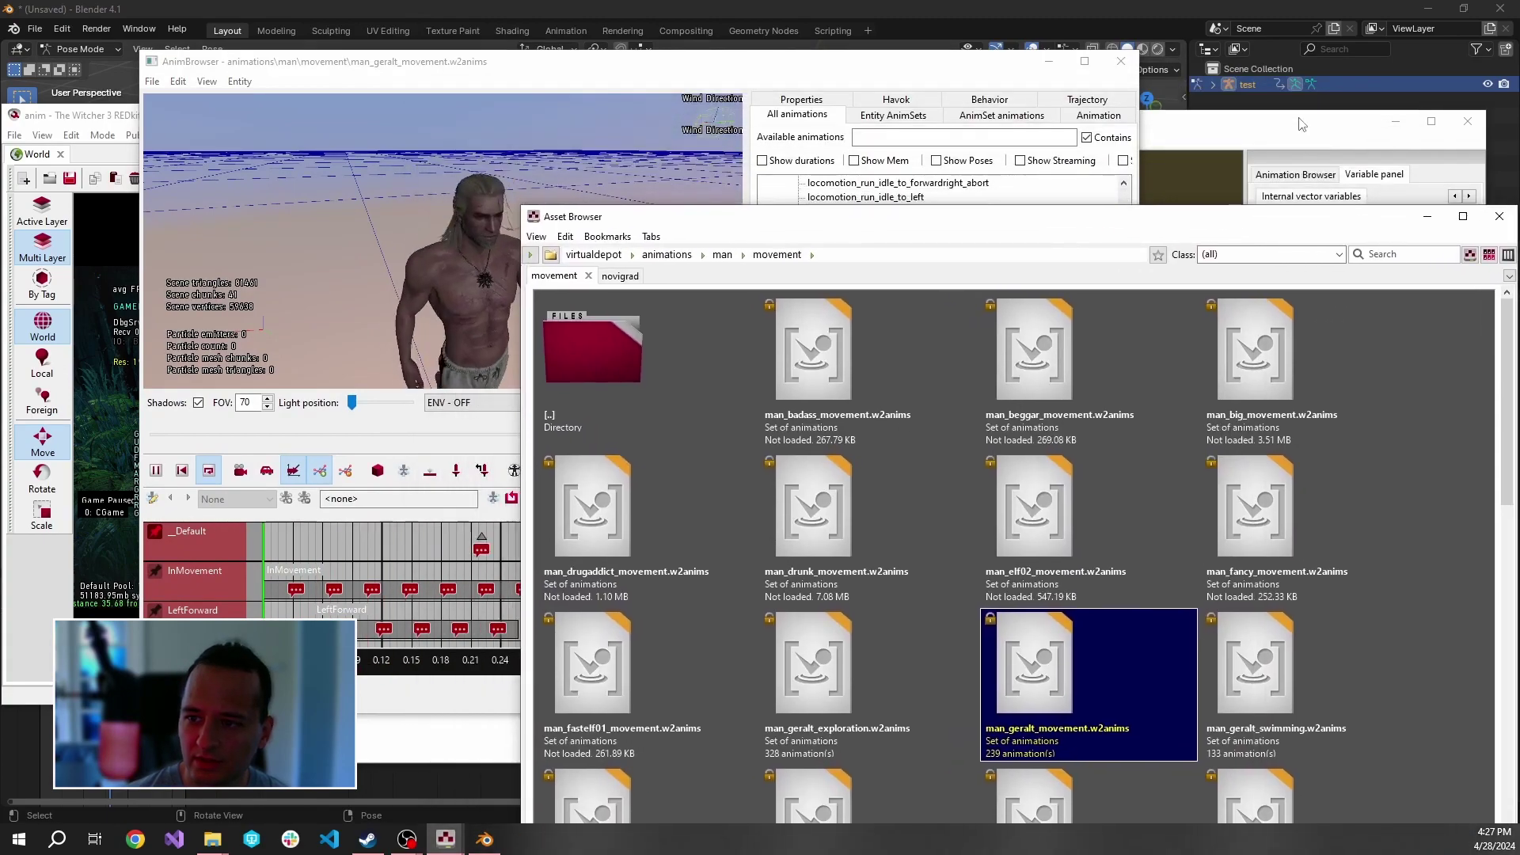
pyautogui.moveTo(1304, 125); pyautogui.dragTo(1351, 129)
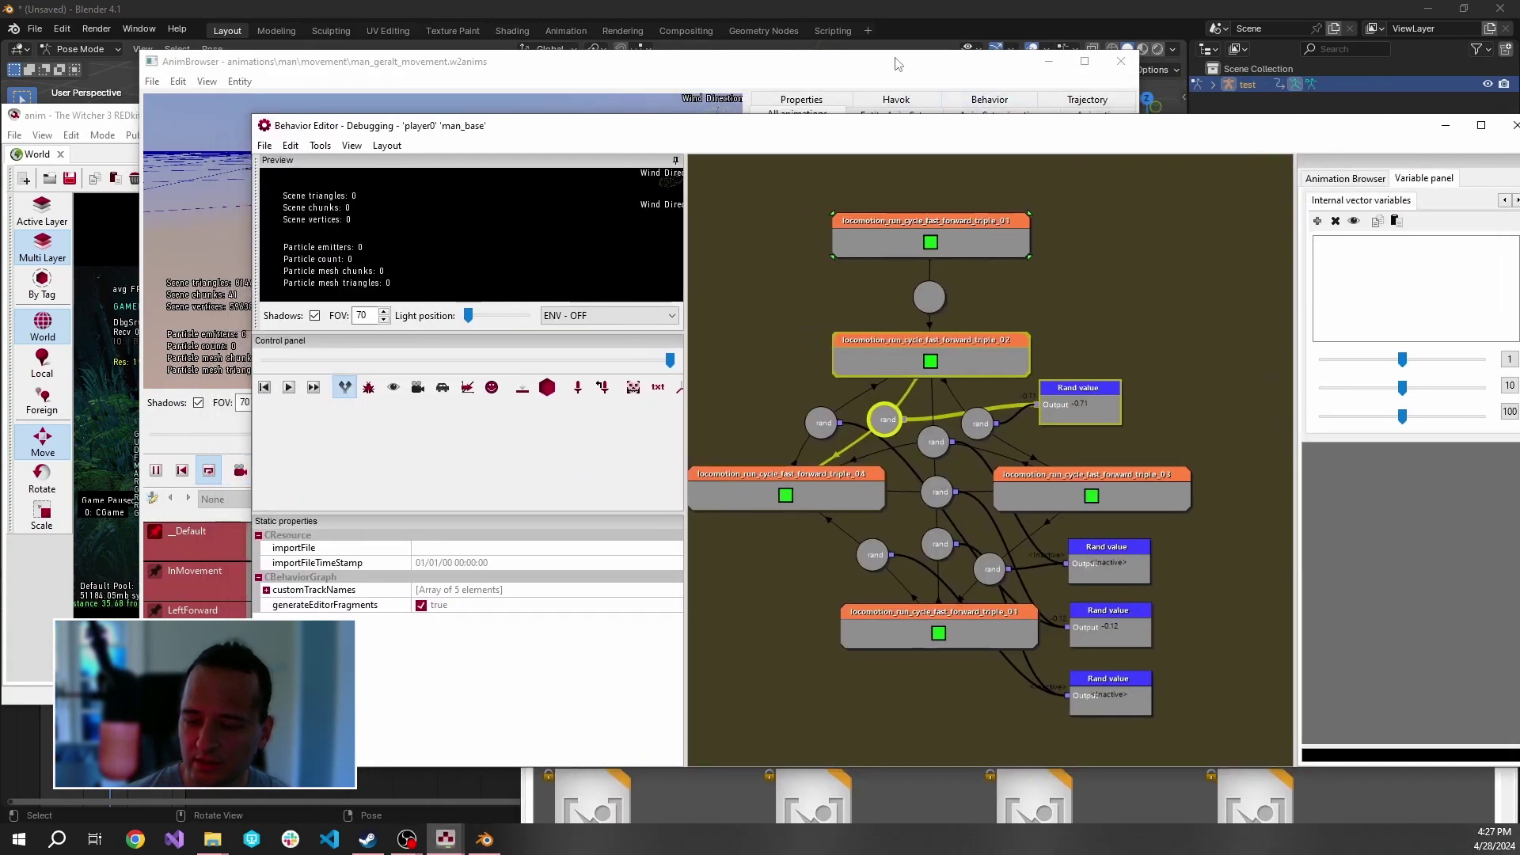
pyautogui.moveTo(897, 63); pyautogui.dragTo(841, 62)
pyautogui.scroll(5, 967, 285)
pyautogui.click(1330, 132)
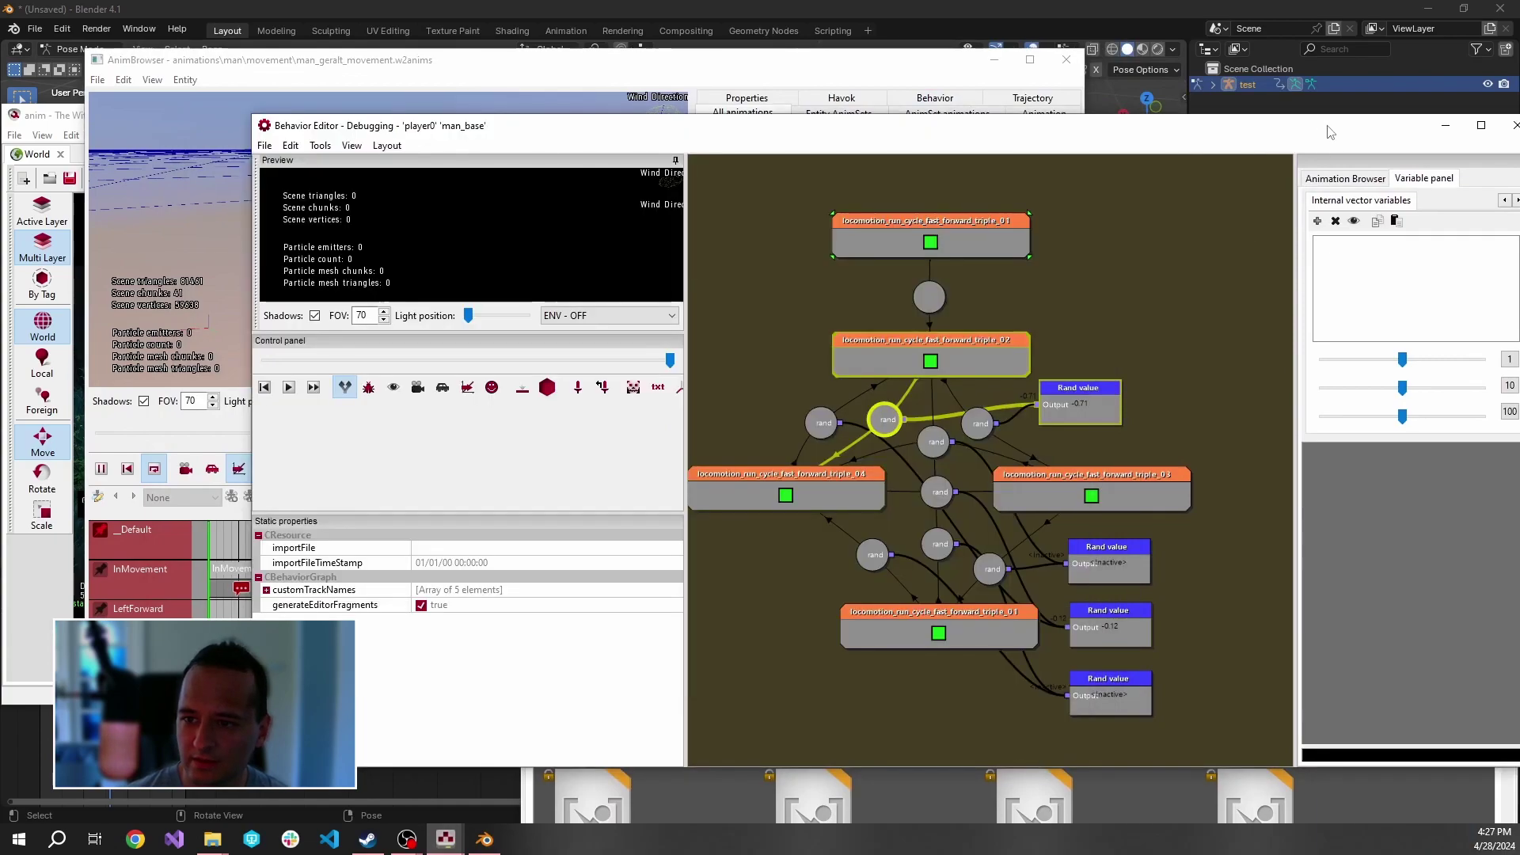
pyautogui.click(822, 54)
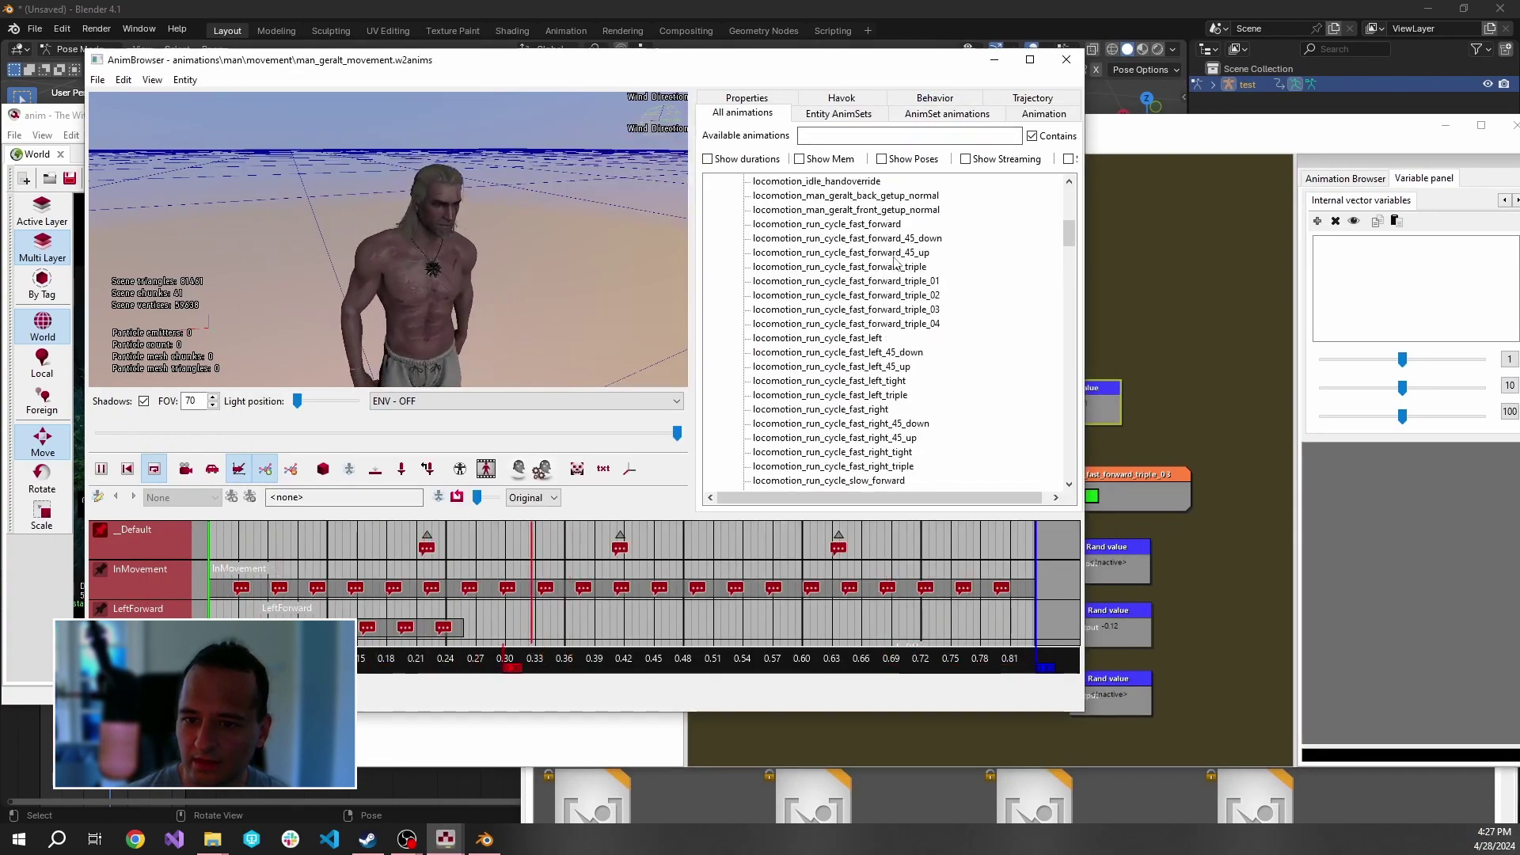
# Step: Filter the available animations by run_cycle_fast_forward, checking the name against the behavior graph
pyautogui.click(840, 136)
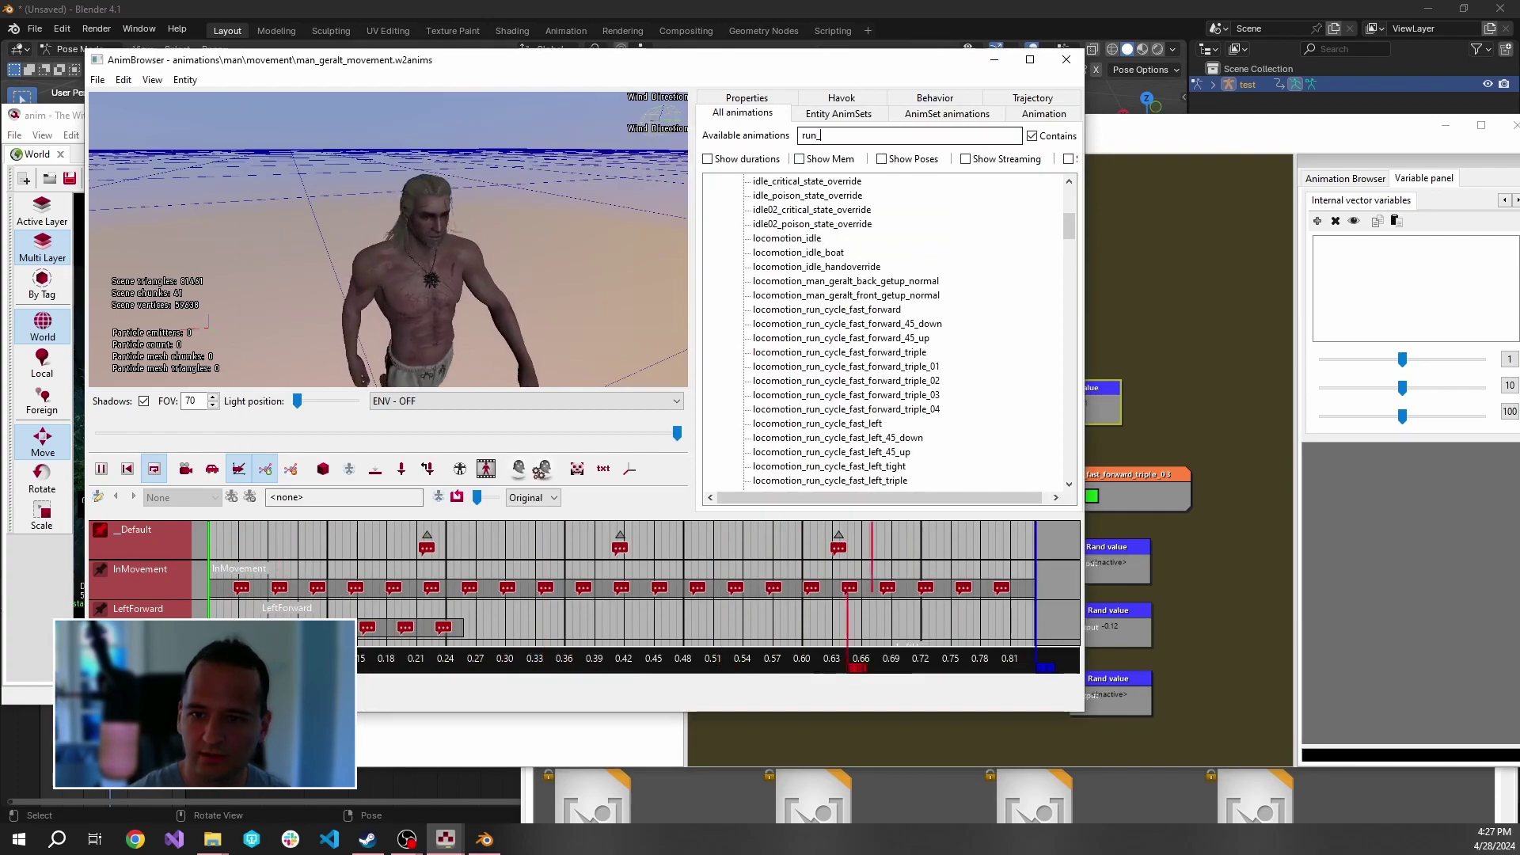
pyautogui.press('Return')
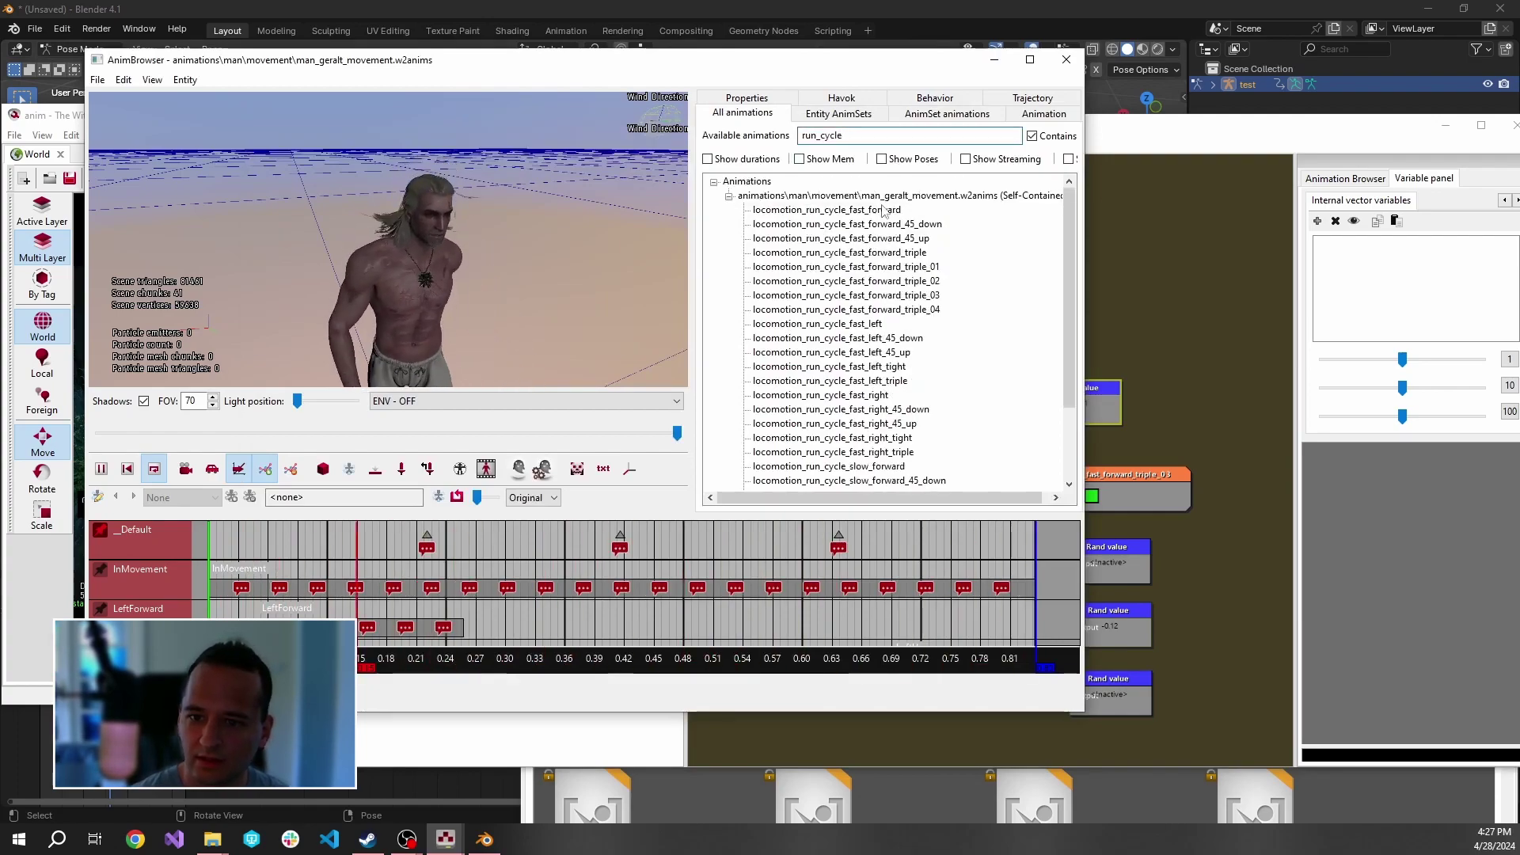
pyautogui.moveTo(1255, 132); pyautogui.dragTo(1291, 141)
pyautogui.click(897, 65)
pyautogui.write('_f')
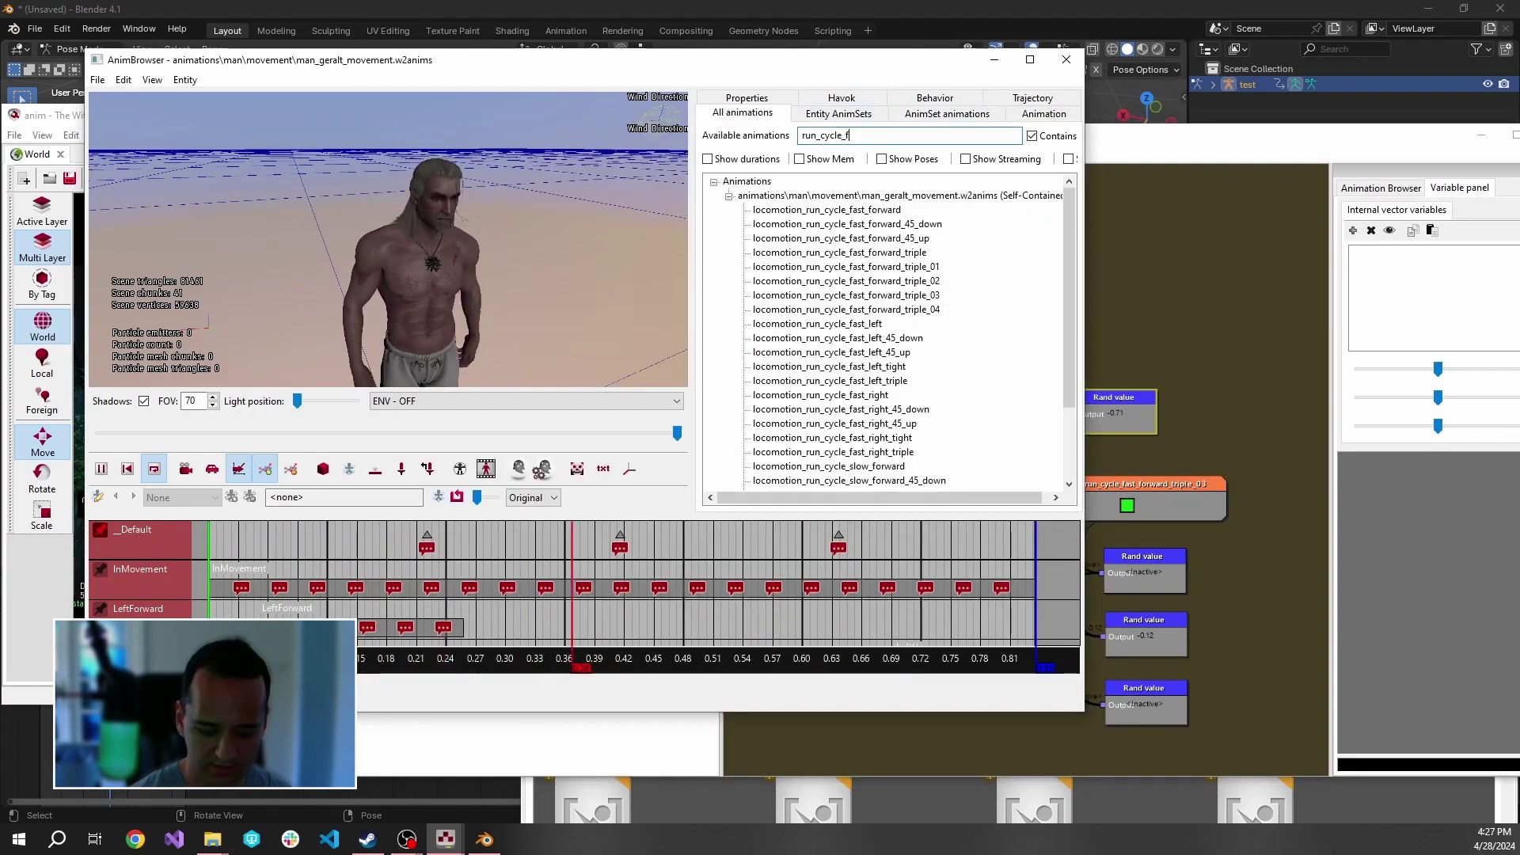
pyautogui.write('ast')
pyautogui.click(1206, 156)
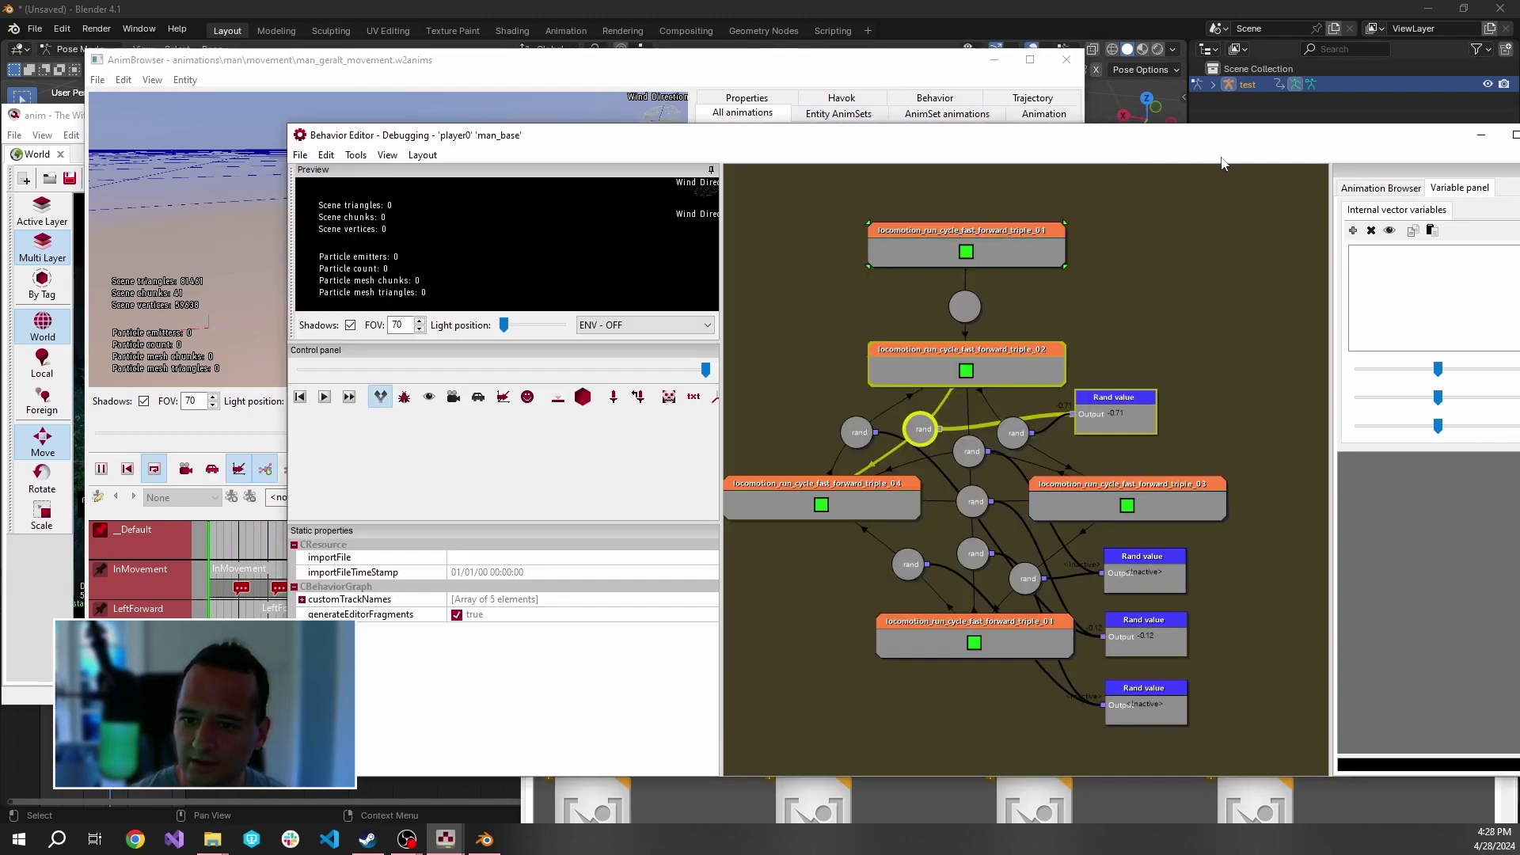
pyautogui.click(852, 61)
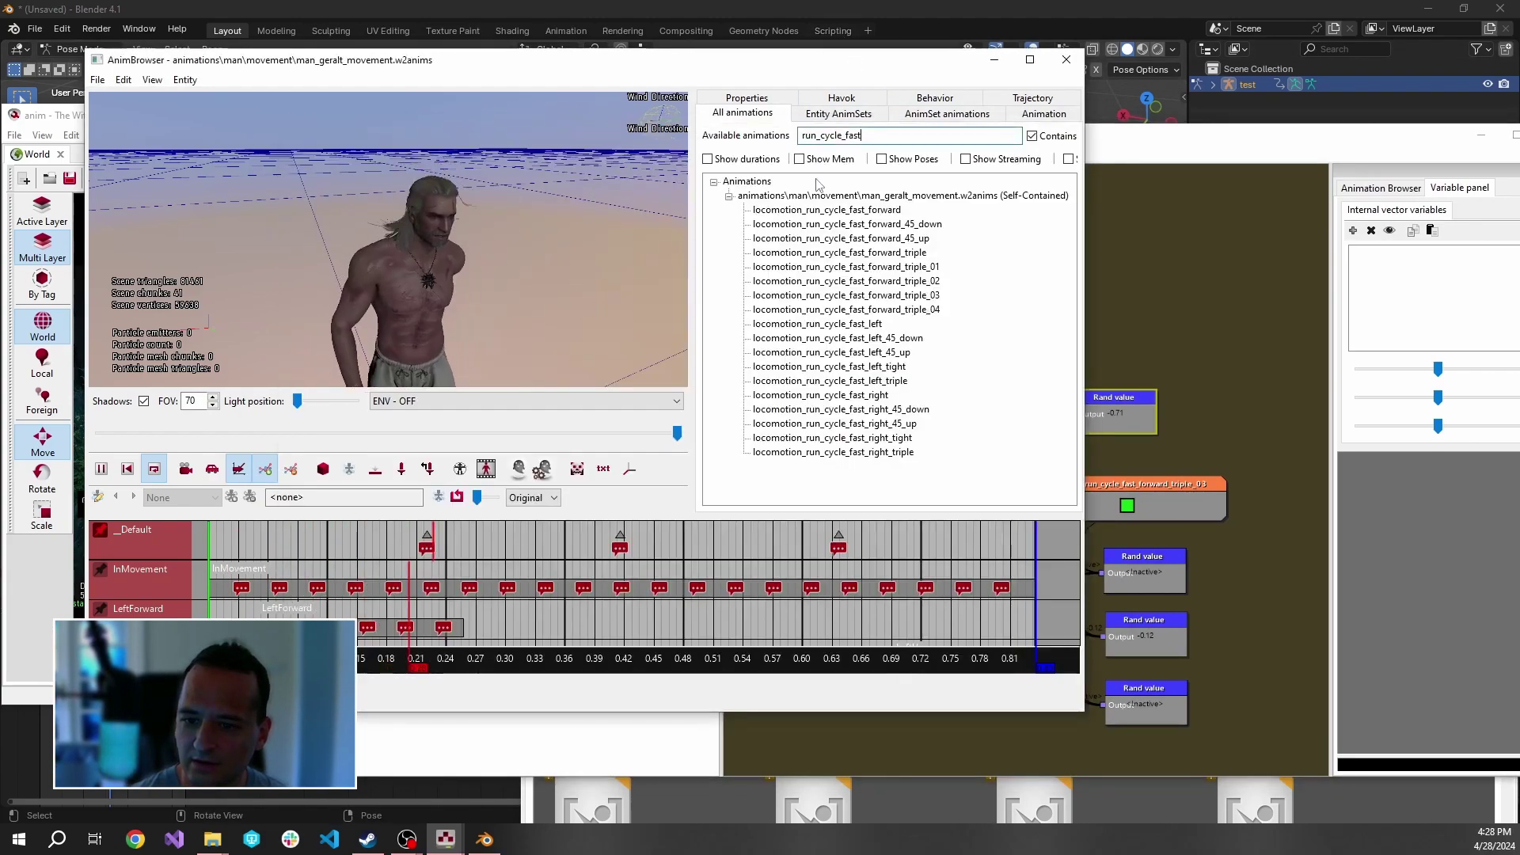
pyautogui.write('_forwa')
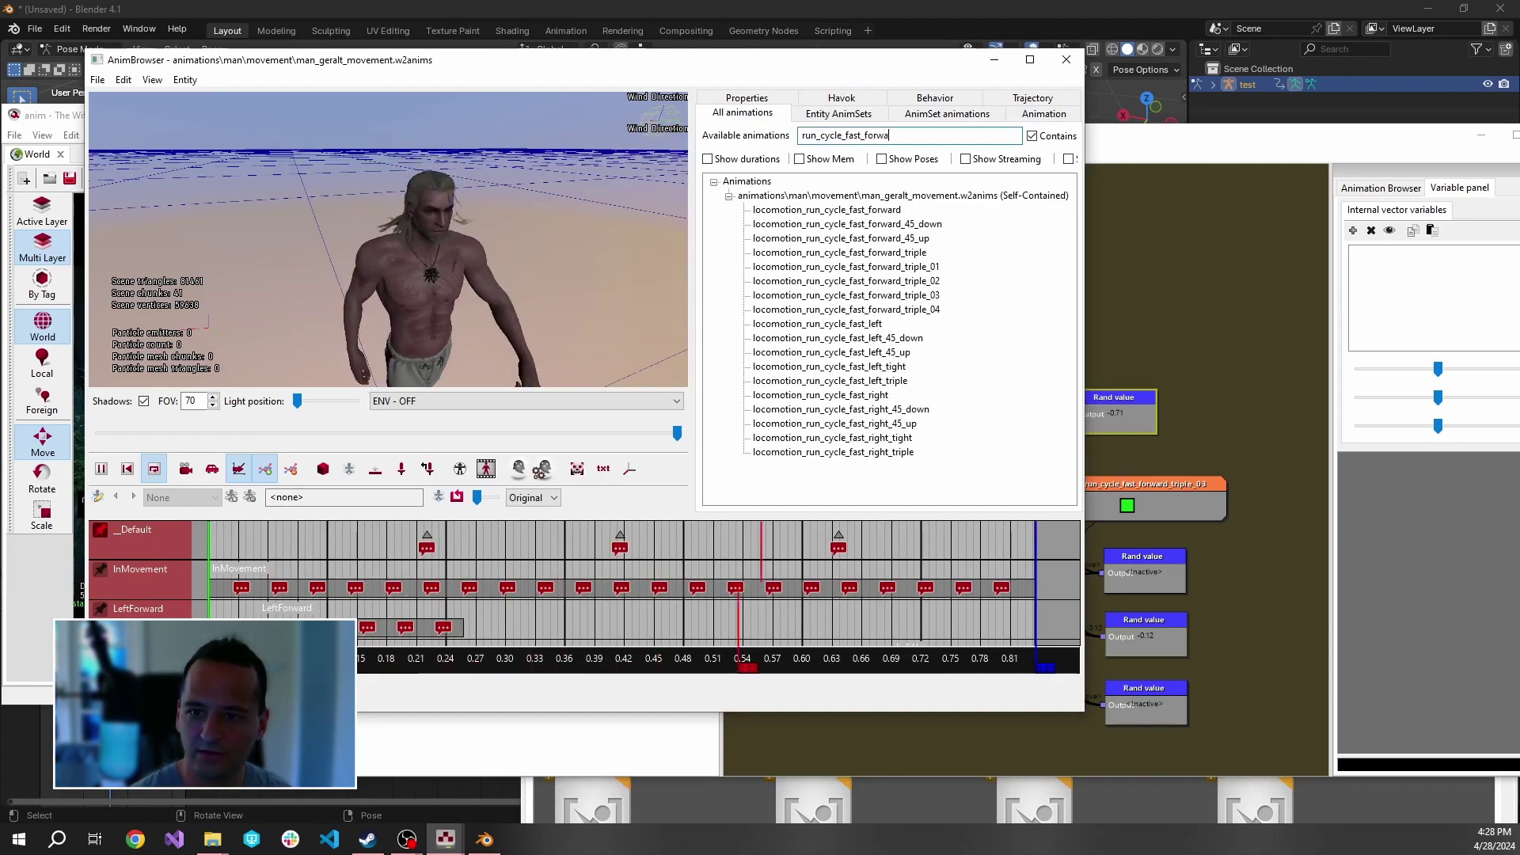
pyautogui.write('rd')
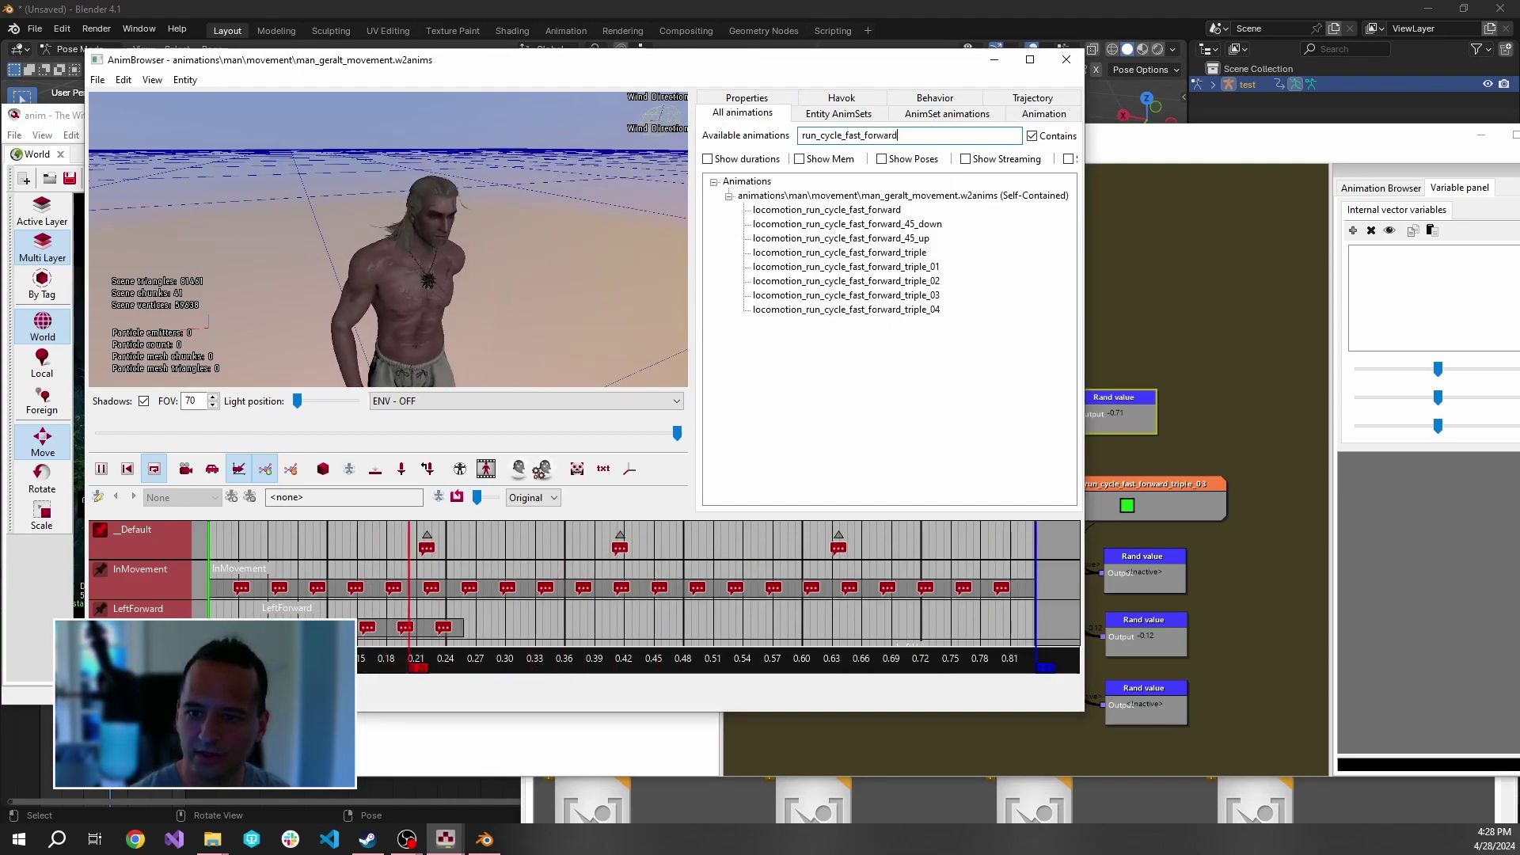
# Step: Preview the locomotion_run_cycle_fast_forward_triple variants 03, 01 and 02 on the Geralt model, viewing the whole body
pyautogui.click(1196, 154)
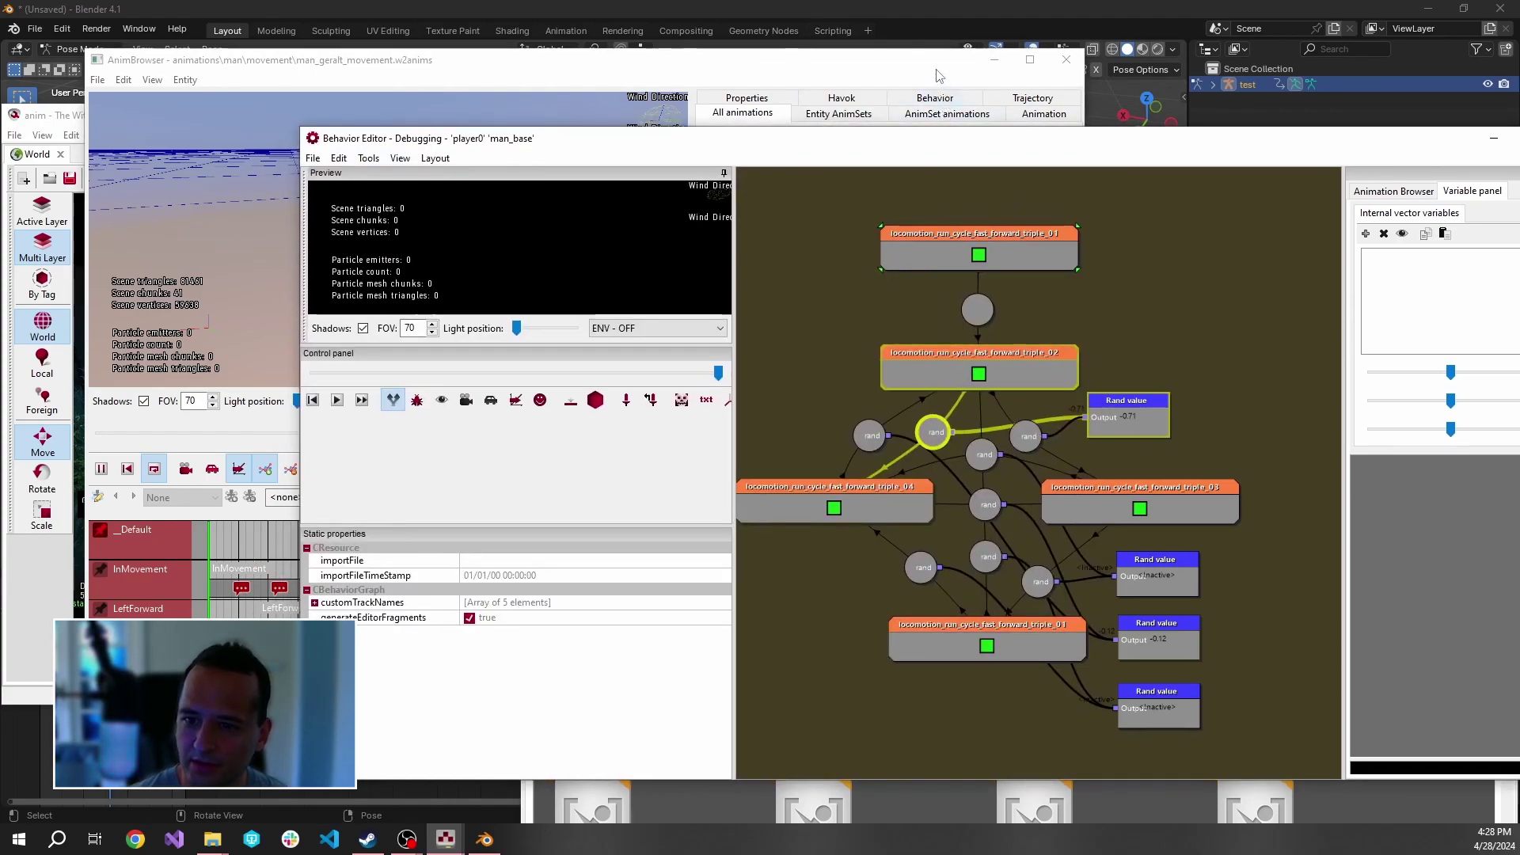
pyautogui.moveTo(935, 72); pyautogui.dragTo(951, 77)
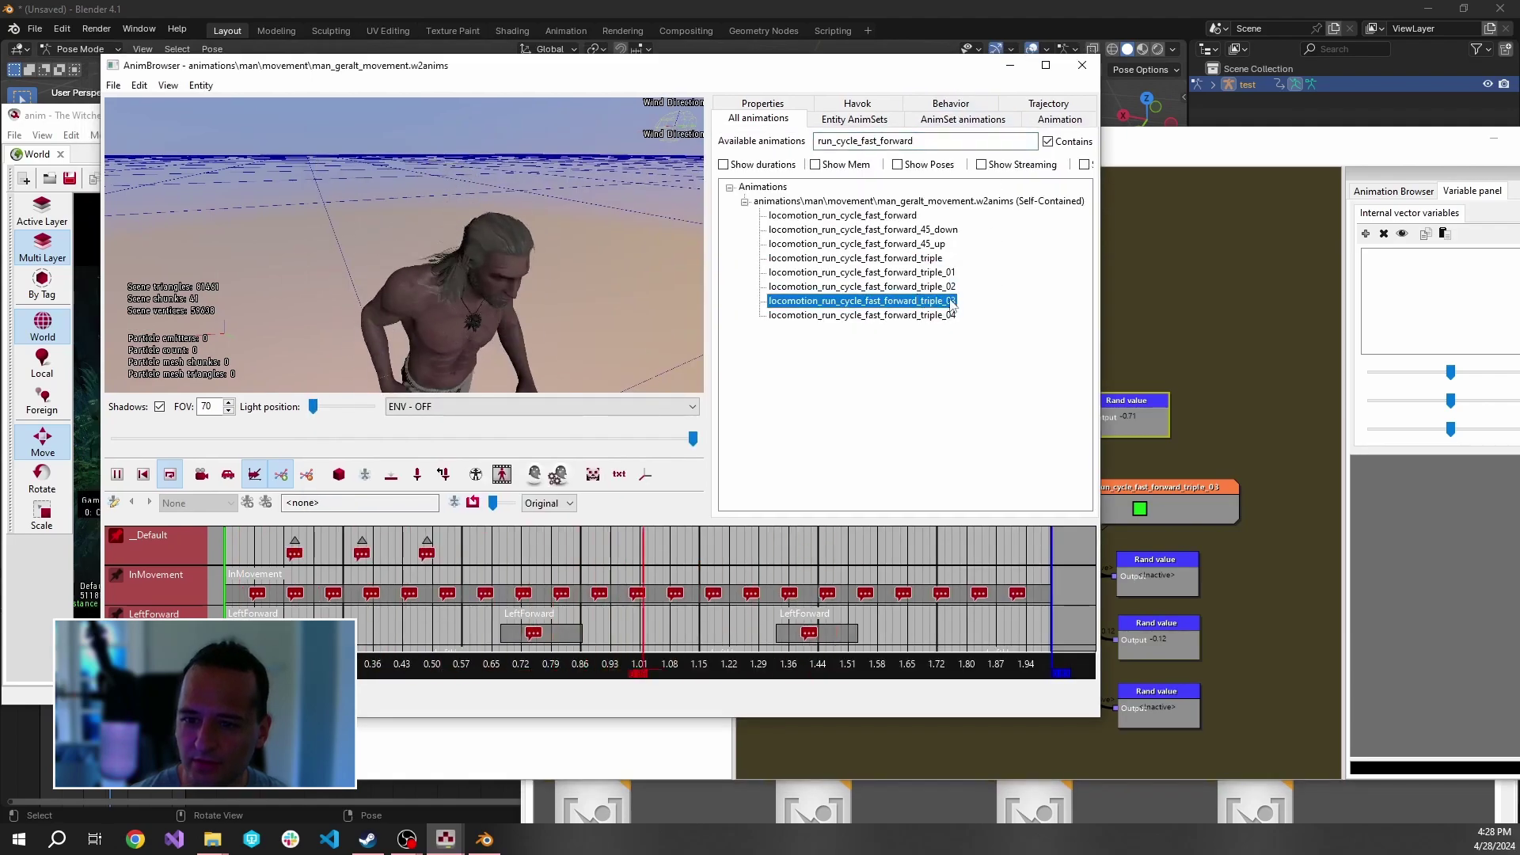
pyautogui.click(942, 271)
pyautogui.click(942, 286)
pyautogui.moveTo(539, 269); pyautogui.dragTo(547, 317)
pyautogui.moveTo(779, 67); pyautogui.dragTo(906, 102)
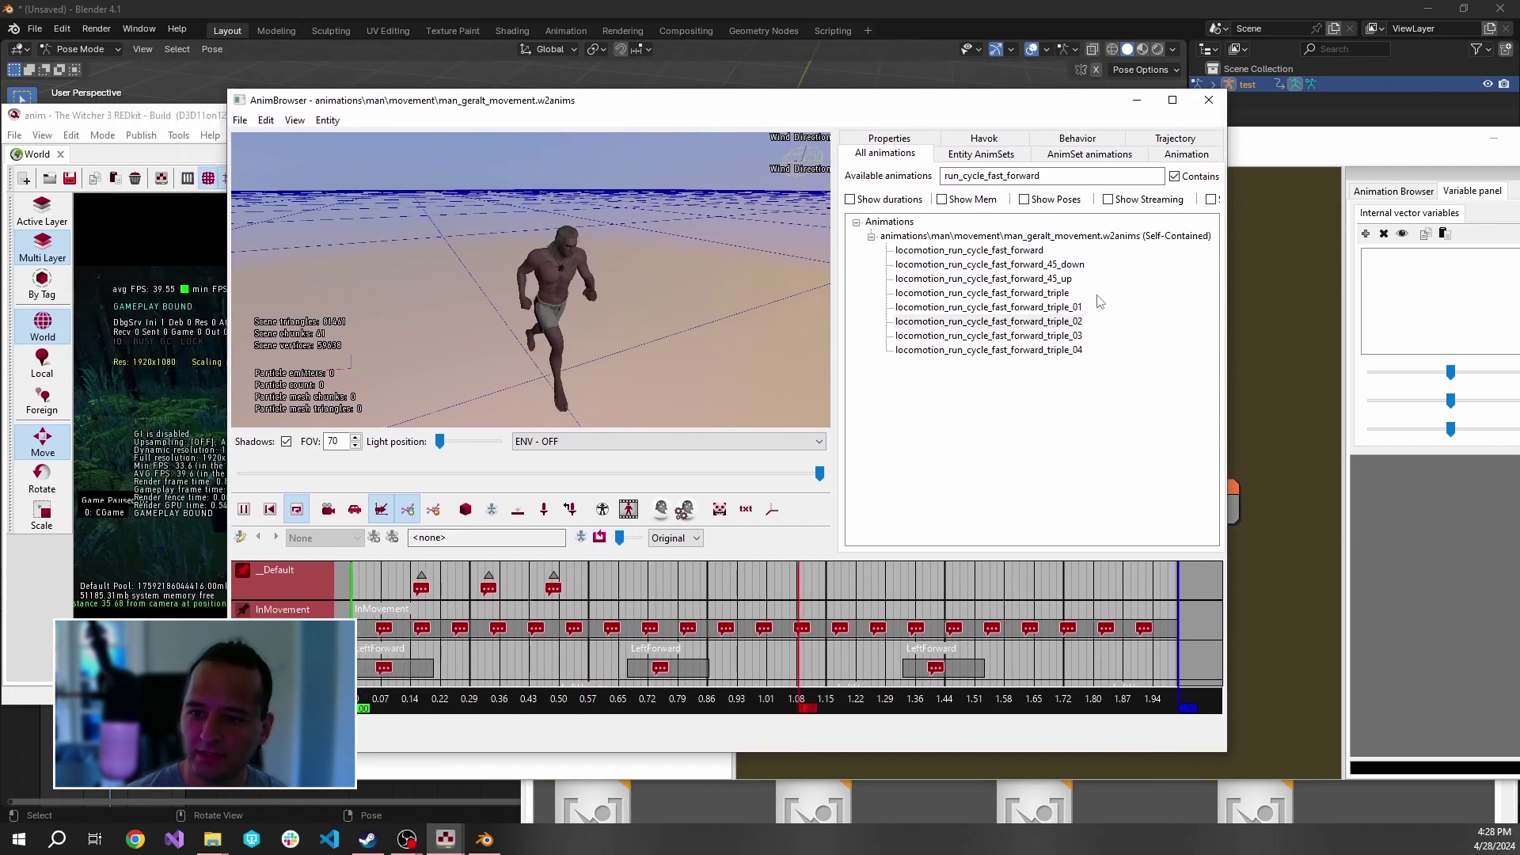
# Step: Export the locomotion_run_cycle_fast_forward_triple_01 animation as a .re file under its own name
pyautogui.click(1059, 311)
pyautogui.rightClick(1053, 309)
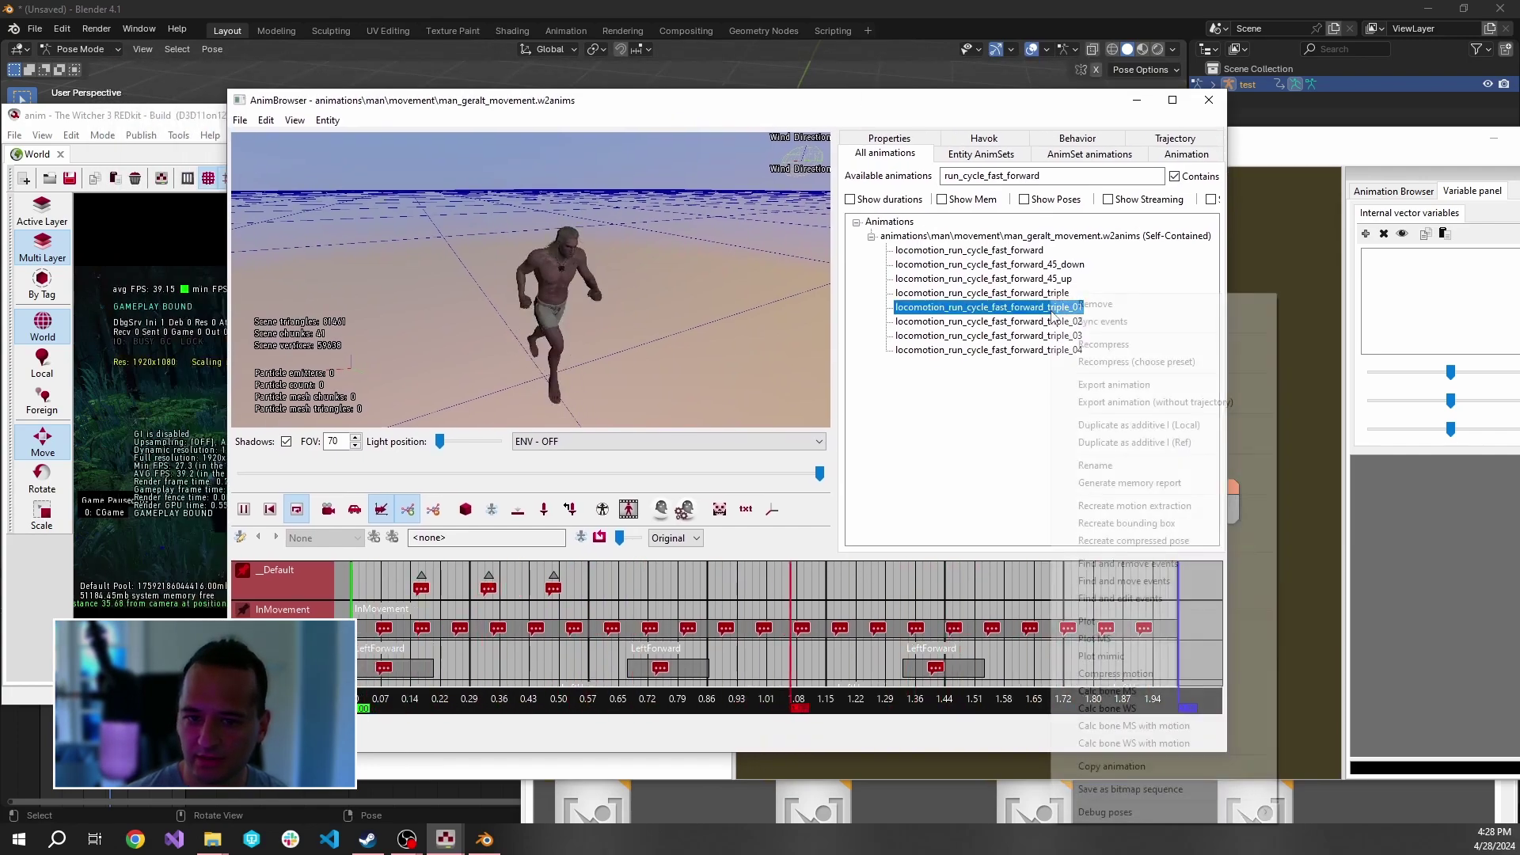
pyautogui.click(1114, 385)
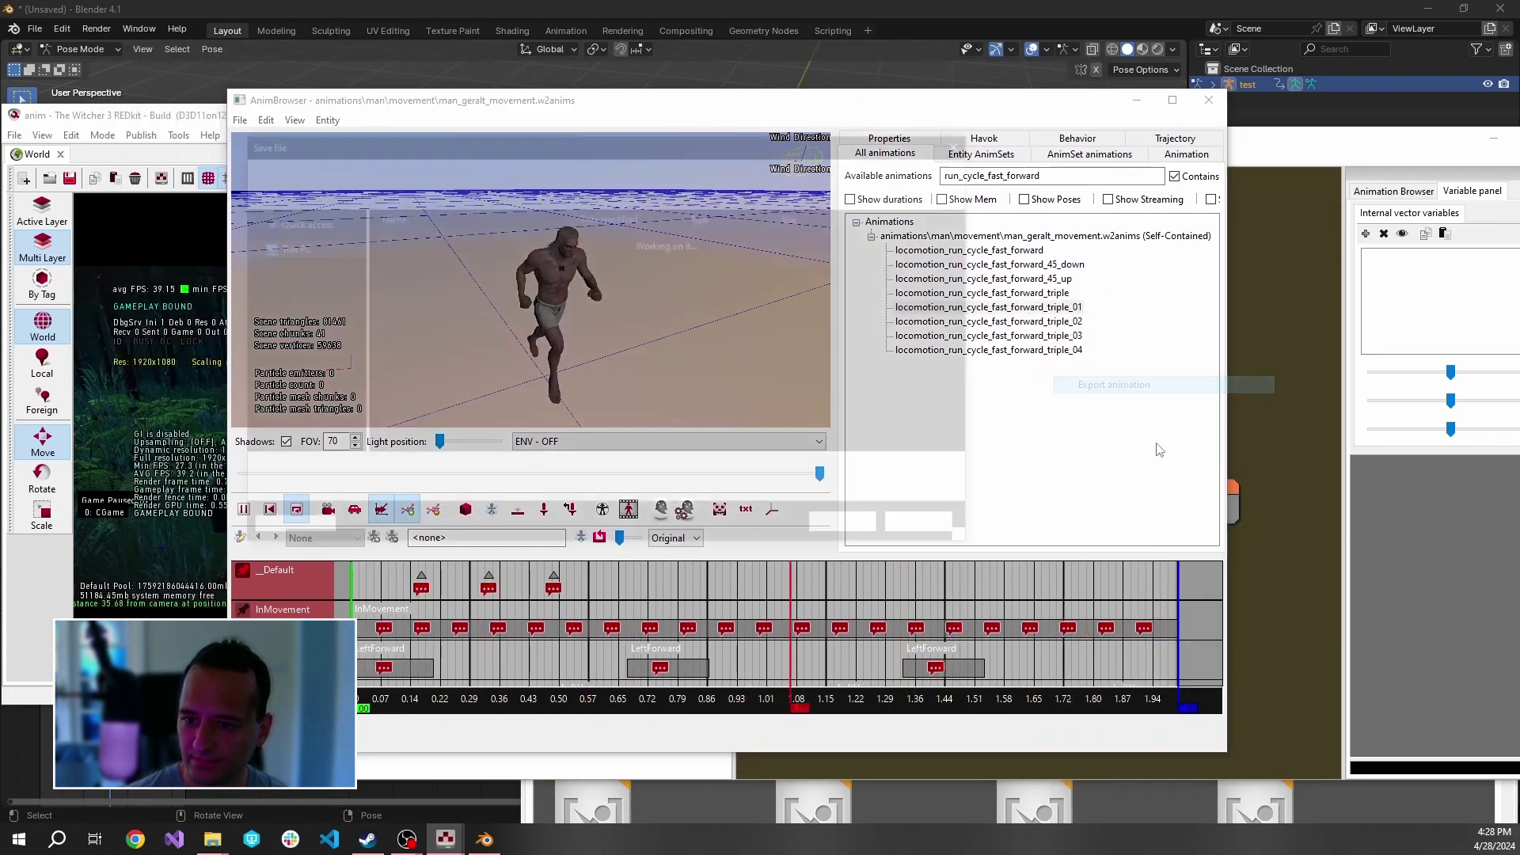
pyautogui.click(852, 530)
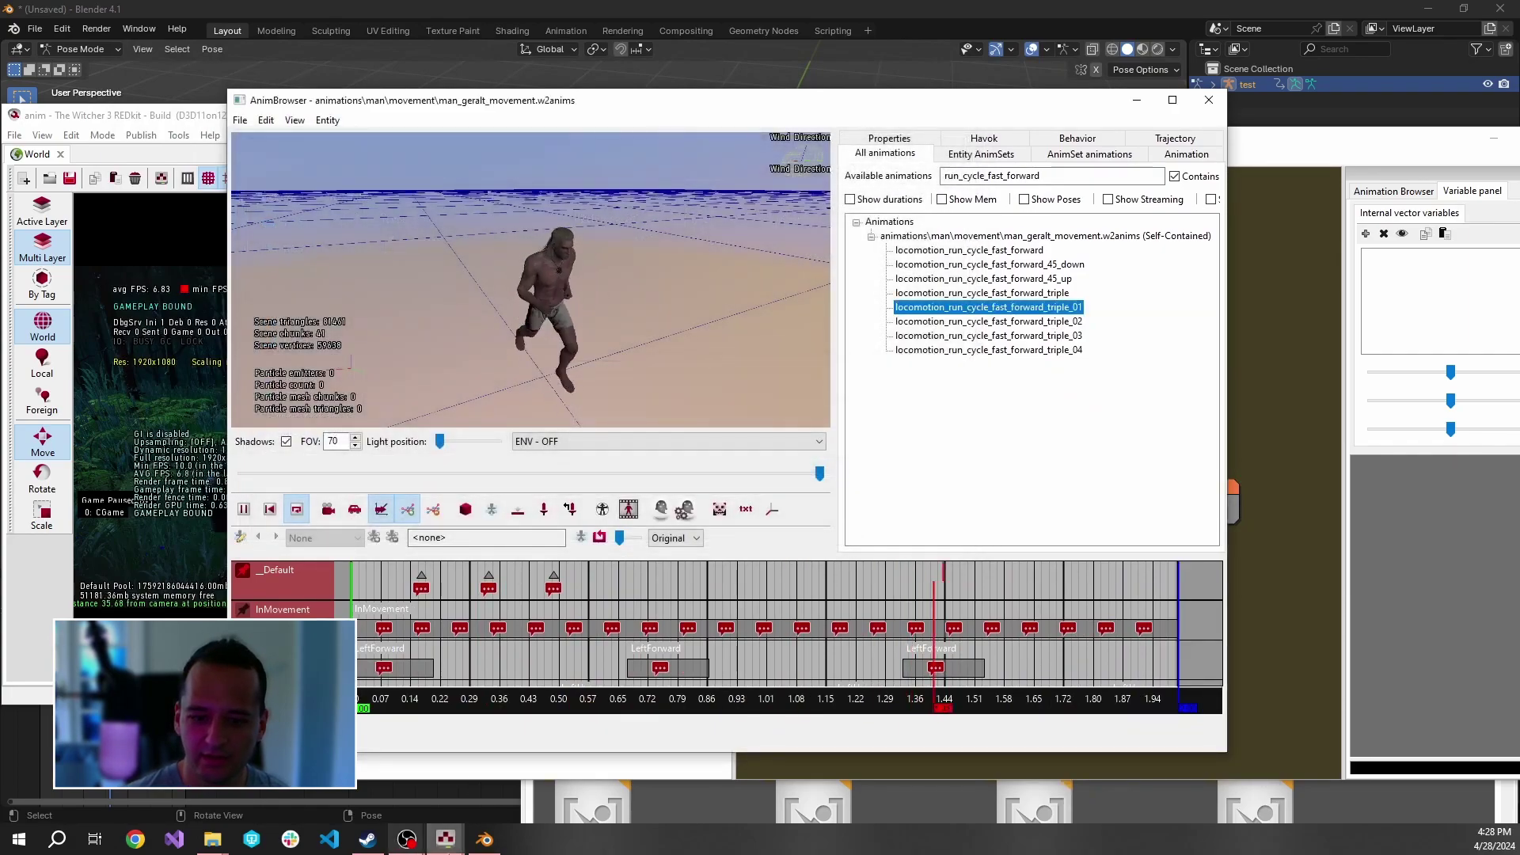
# Step: Switch to Blender, delete the existing armature and import locomotion_run_cycle_fast_forward_triple_01.re from the w3 workspace folder
pyautogui.click(485, 840)
pyautogui.press('Delete')
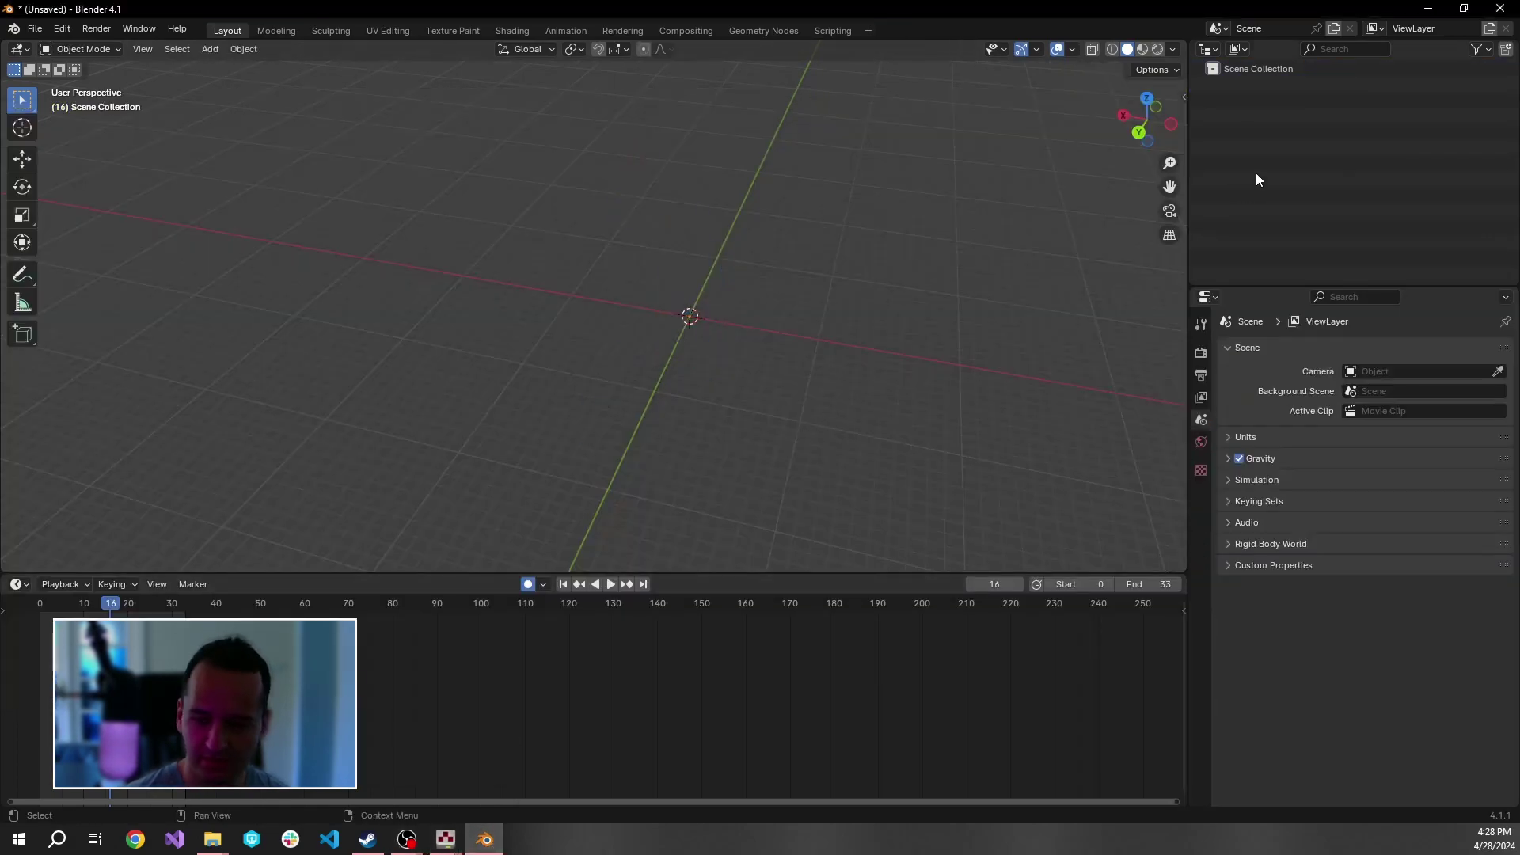
pyautogui.rightClick(1198, 216)
pyautogui.click(1195, 214)
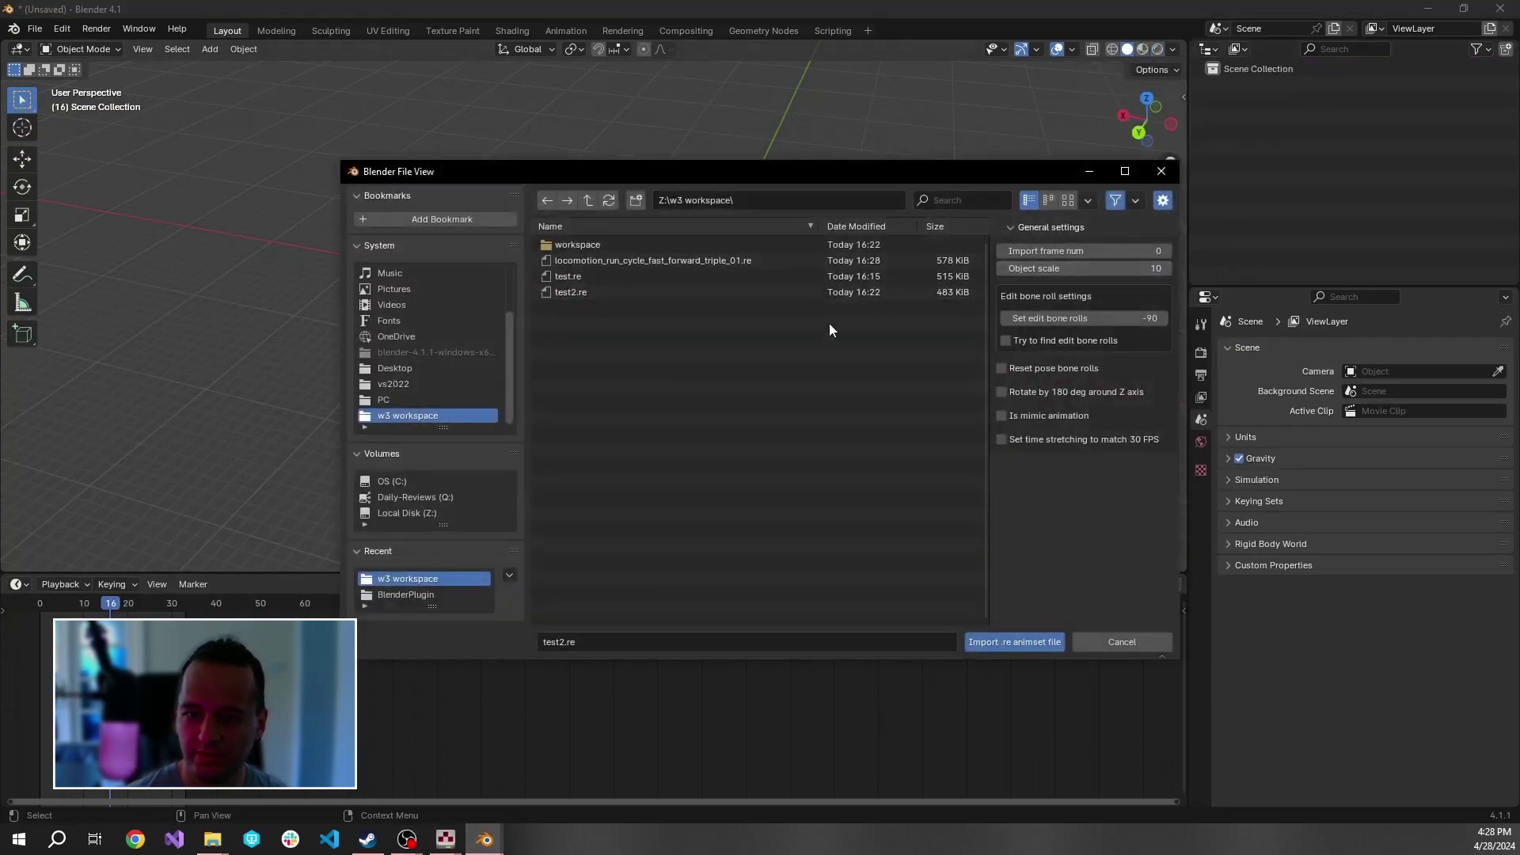
pyautogui.click(728, 260)
pyautogui.doubleClick(728, 260)
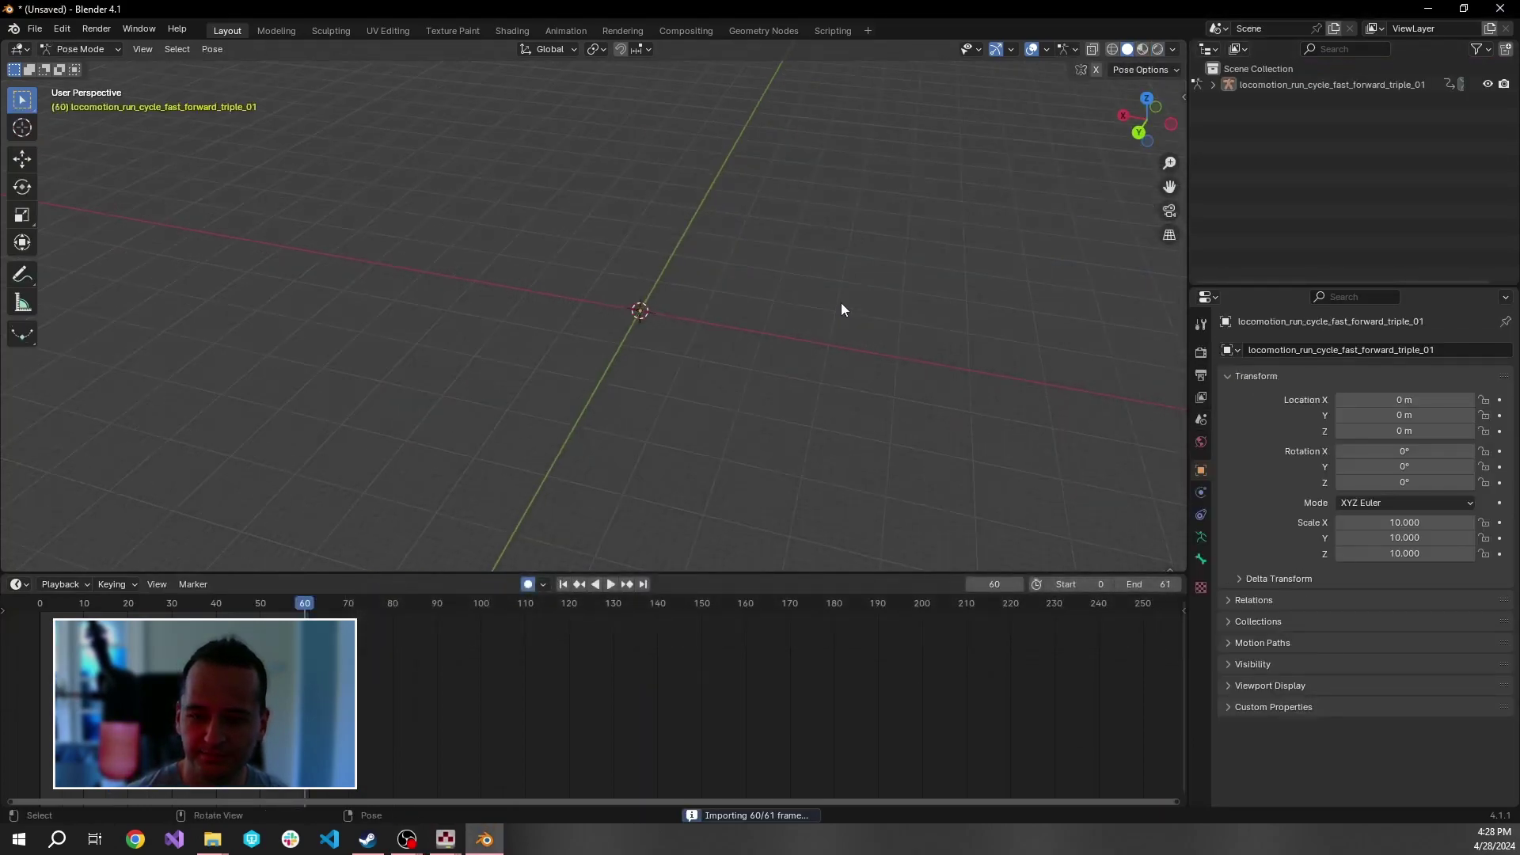
# Step: Play back the imported run animation on the armature and stop it partway
pyautogui.scroll(6, 602, 392)
pyautogui.keyDown('shift'); pyautogui.moveTo(621, 403); pyautogui.dragTo(643, 288, button='middle'); pyautogui.keyUp('shift')
pyautogui.press('space')
pyautogui.press('space')
pyautogui.scroll(2, 740, 287)
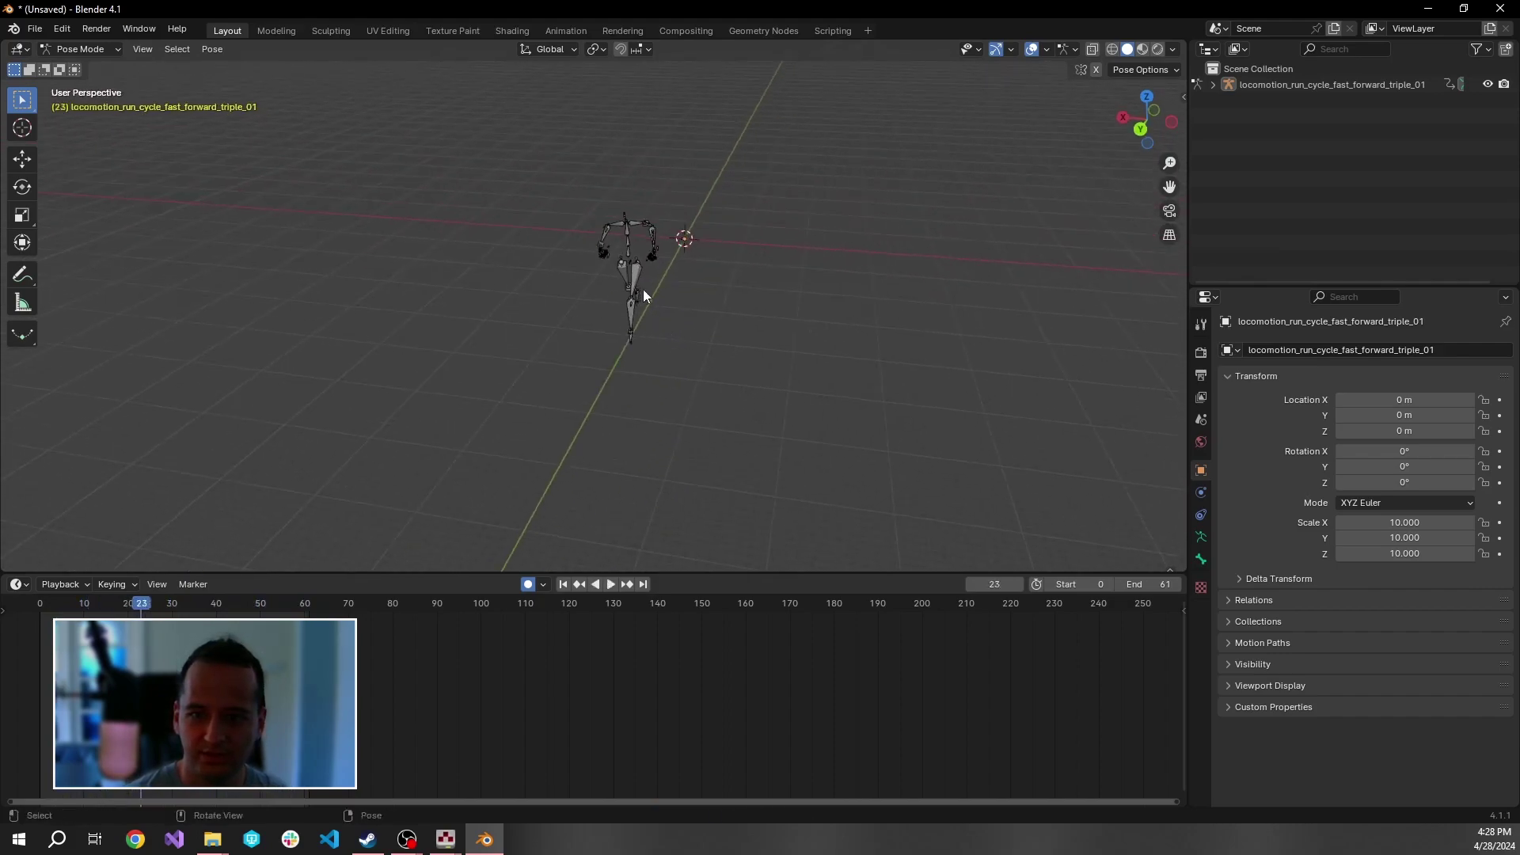
# Step: Select the l_thigh bone of the running armature and delete all of its keyframes
pyautogui.click(643, 288)
pyautogui.scroll(3, 716, 315)
pyautogui.moveTo(729, 321)
pyautogui.mouseDown(button='middle')
pyautogui.moveTo(753, 326)
pyautogui.moveTo(712, 332)
pyautogui.mouseUp(button='middle')
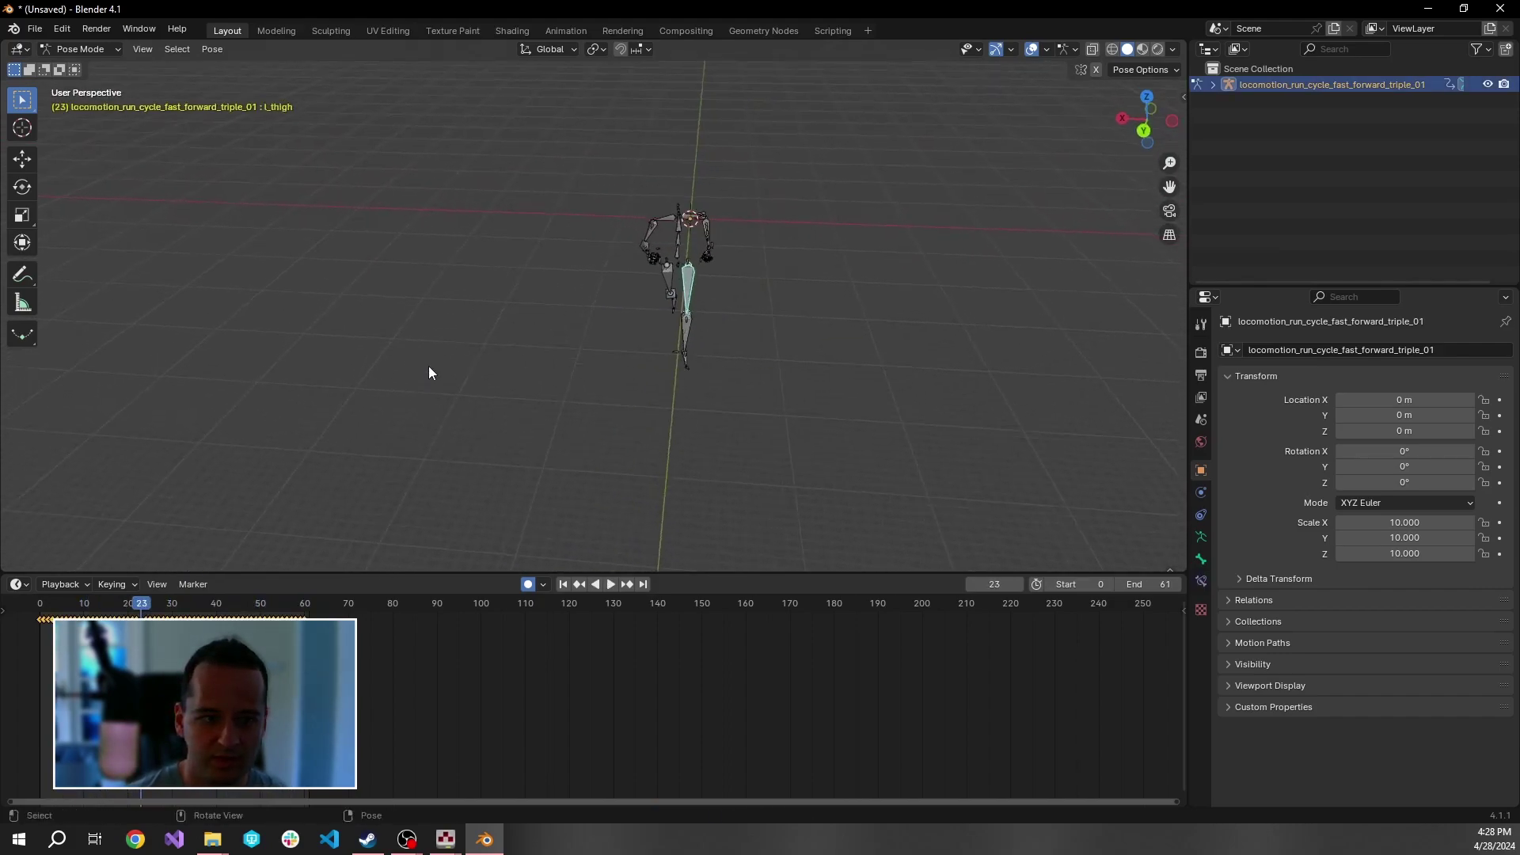
pyautogui.press('x')
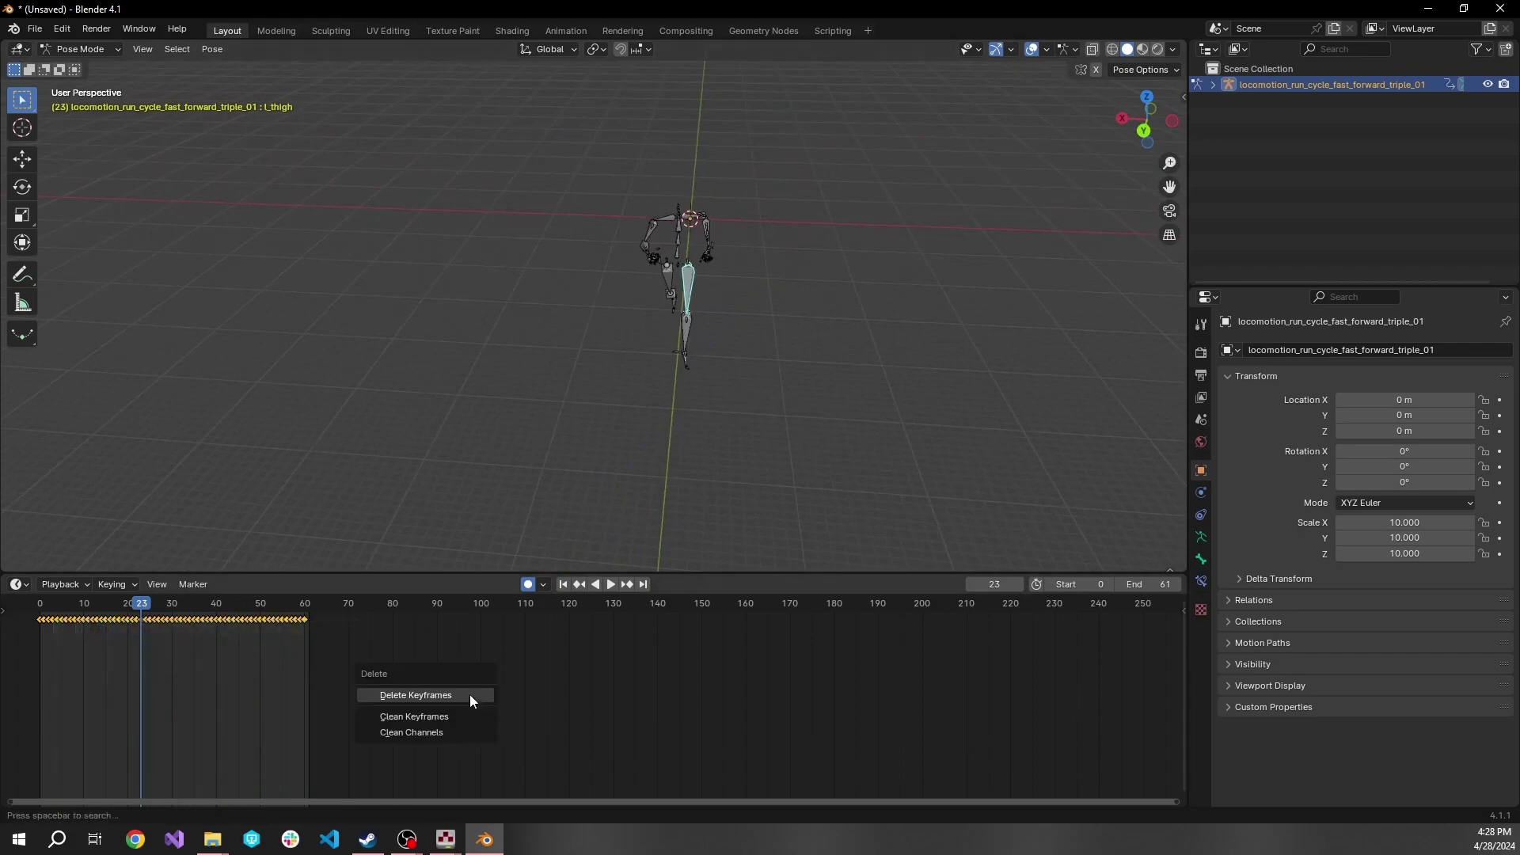
pyautogui.click(470, 695)
# Step: Play the edited run animation and inspect the leg motion from several angles
pyautogui.press('space')
pyautogui.moveTo(786, 311); pyautogui.dragTo(713, 265, button='middle')
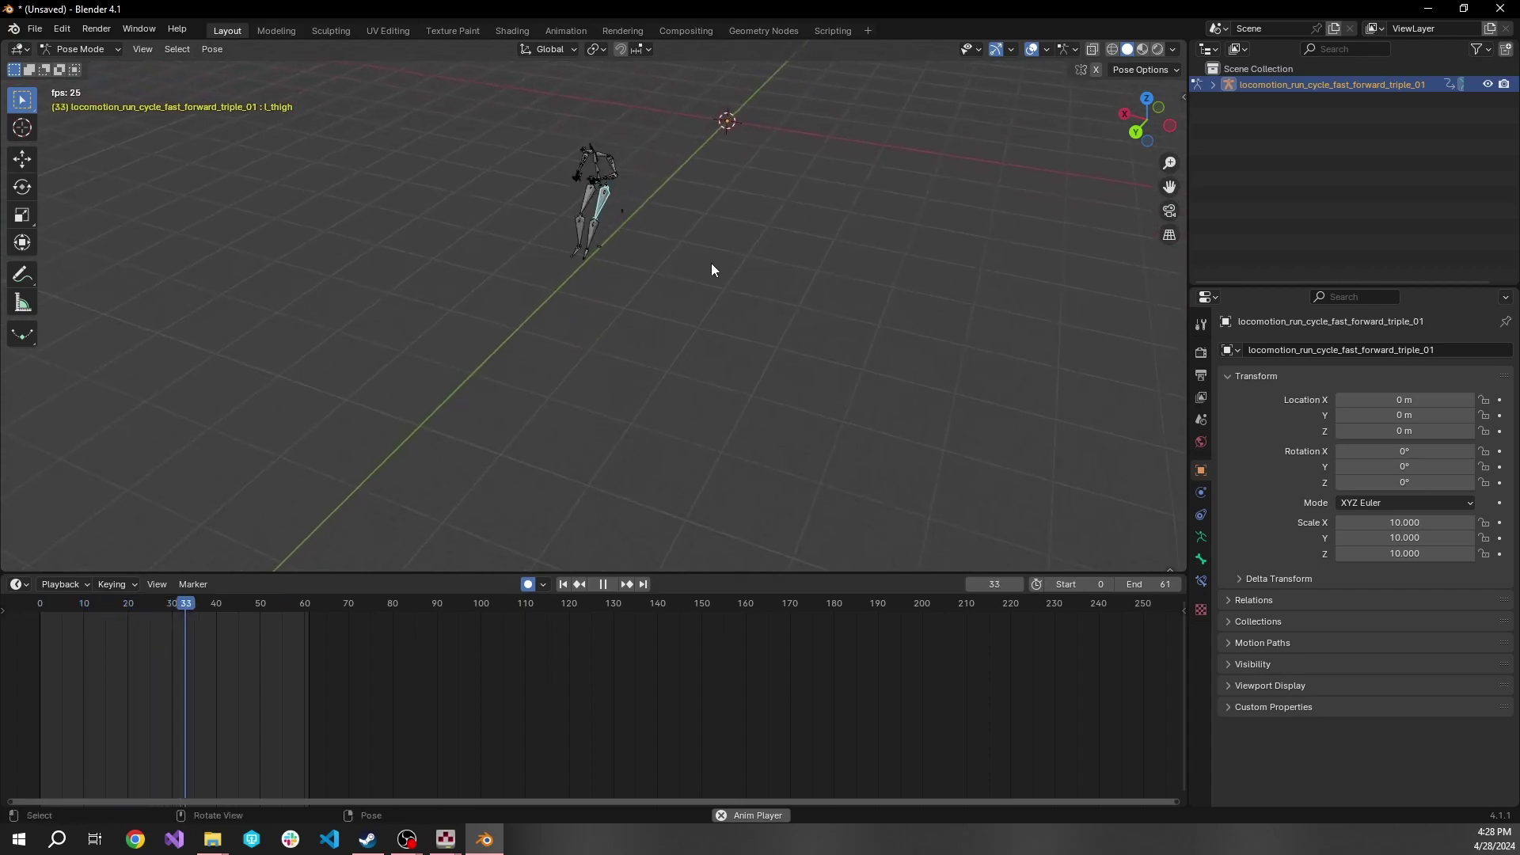
pyautogui.moveTo(601, 332); pyautogui.dragTo(730, 317, button='middle')
pyautogui.press('space')
pyautogui.moveTo(897, 249); pyautogui.dragTo(919, 287)
pyautogui.scroll(1, 997, 261)
# Step: Export the armature's animset as a .re file, overwriting locomotion_run_cycle_fast_forward_triple_01.re in the w3 workspace folder
pyautogui.rightClick(1263, 89)
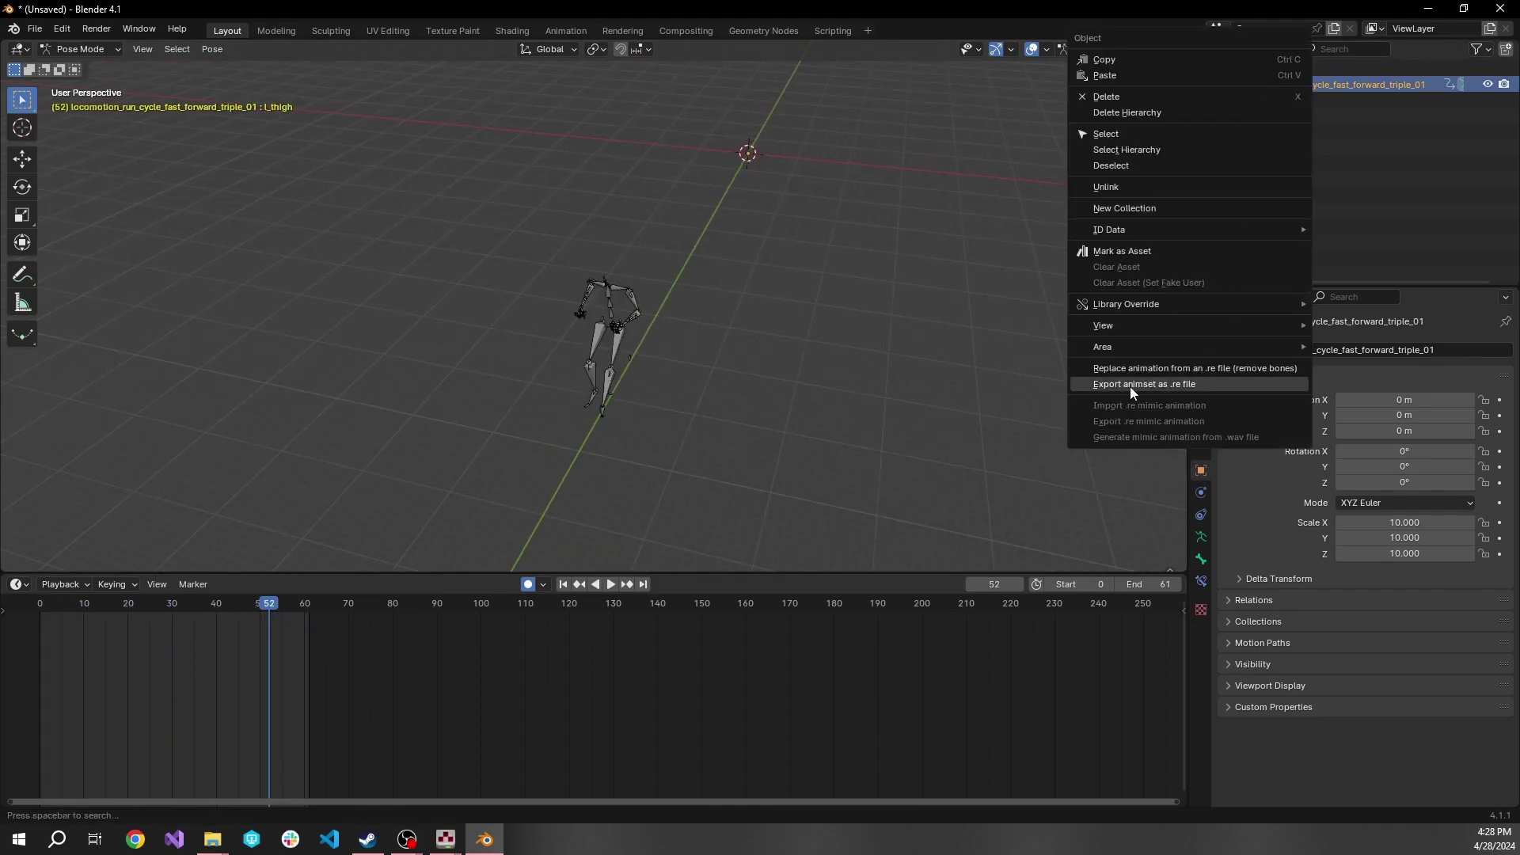
pyautogui.click(1156, 385)
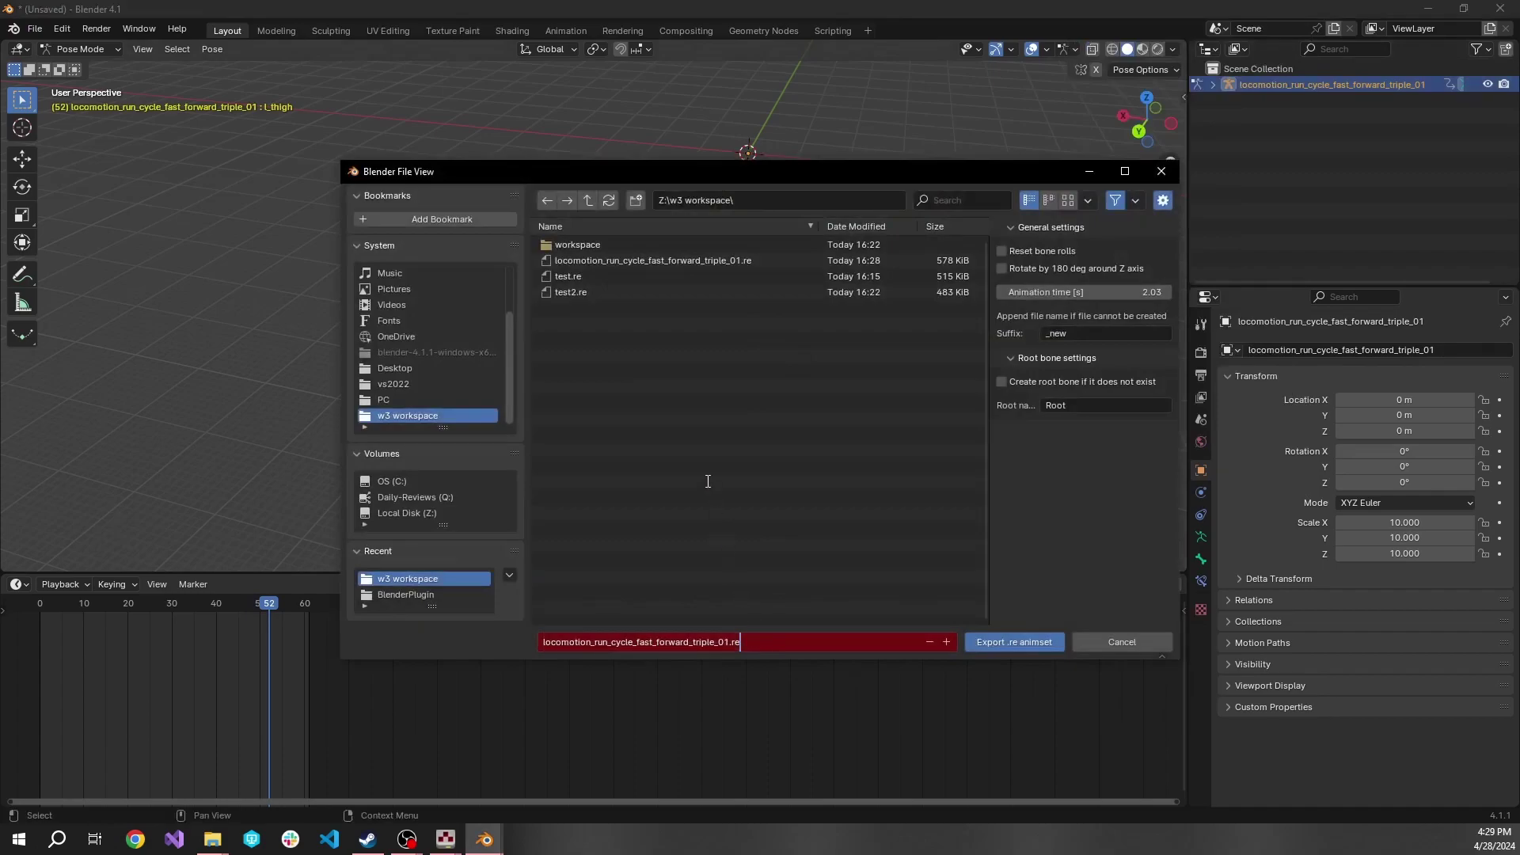
pyautogui.click(1000, 644)
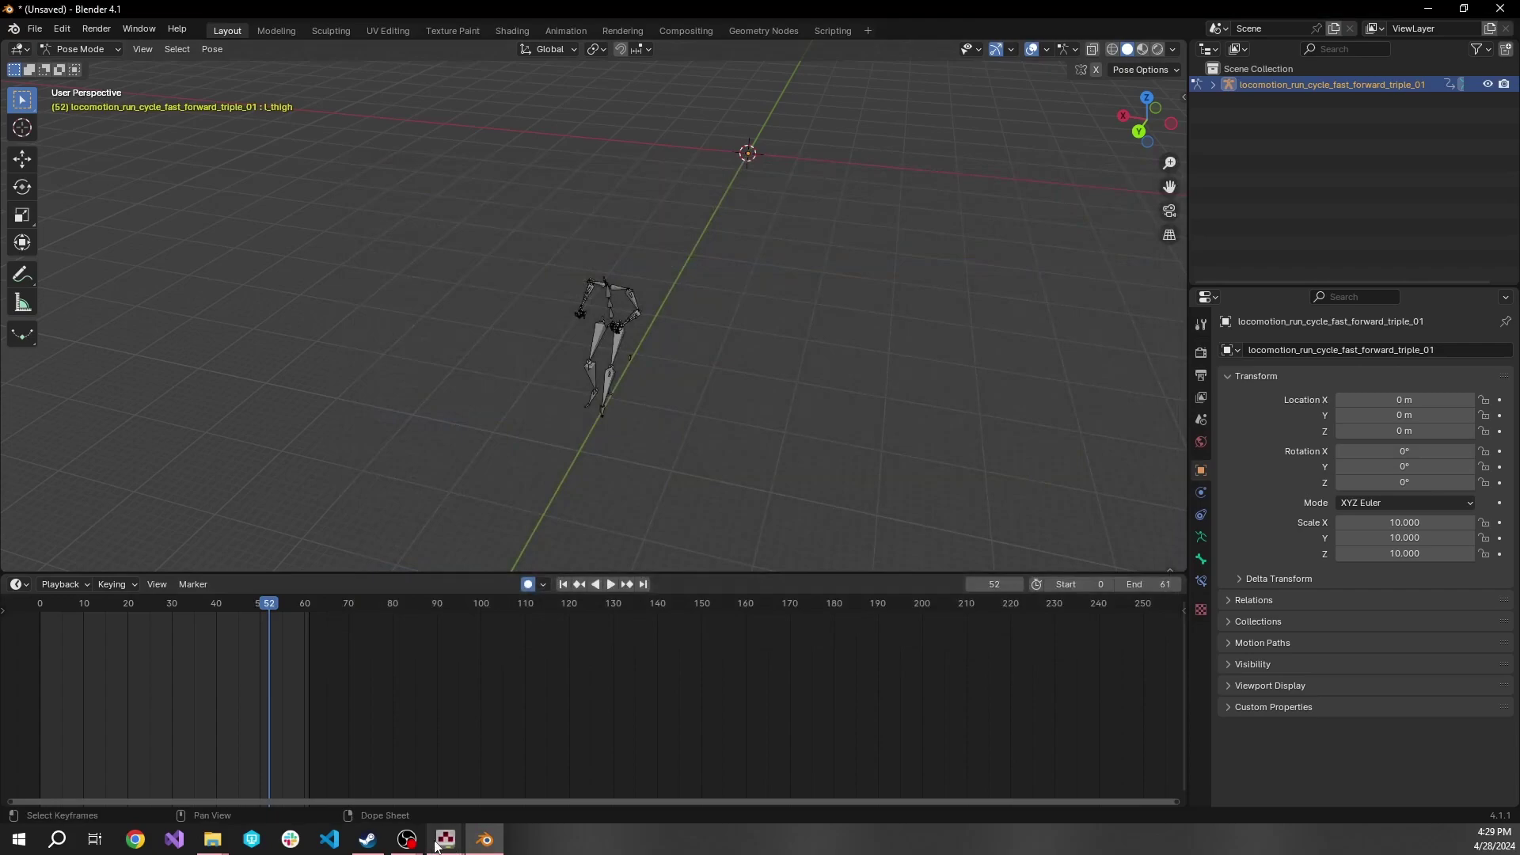
# Step: Return to REDkit's AnimBrowser and show the animation properties of locomotion_run_cycle_fast_forward_triple_01
pyautogui.moveTo(436, 846)
pyautogui.click(630, 773)
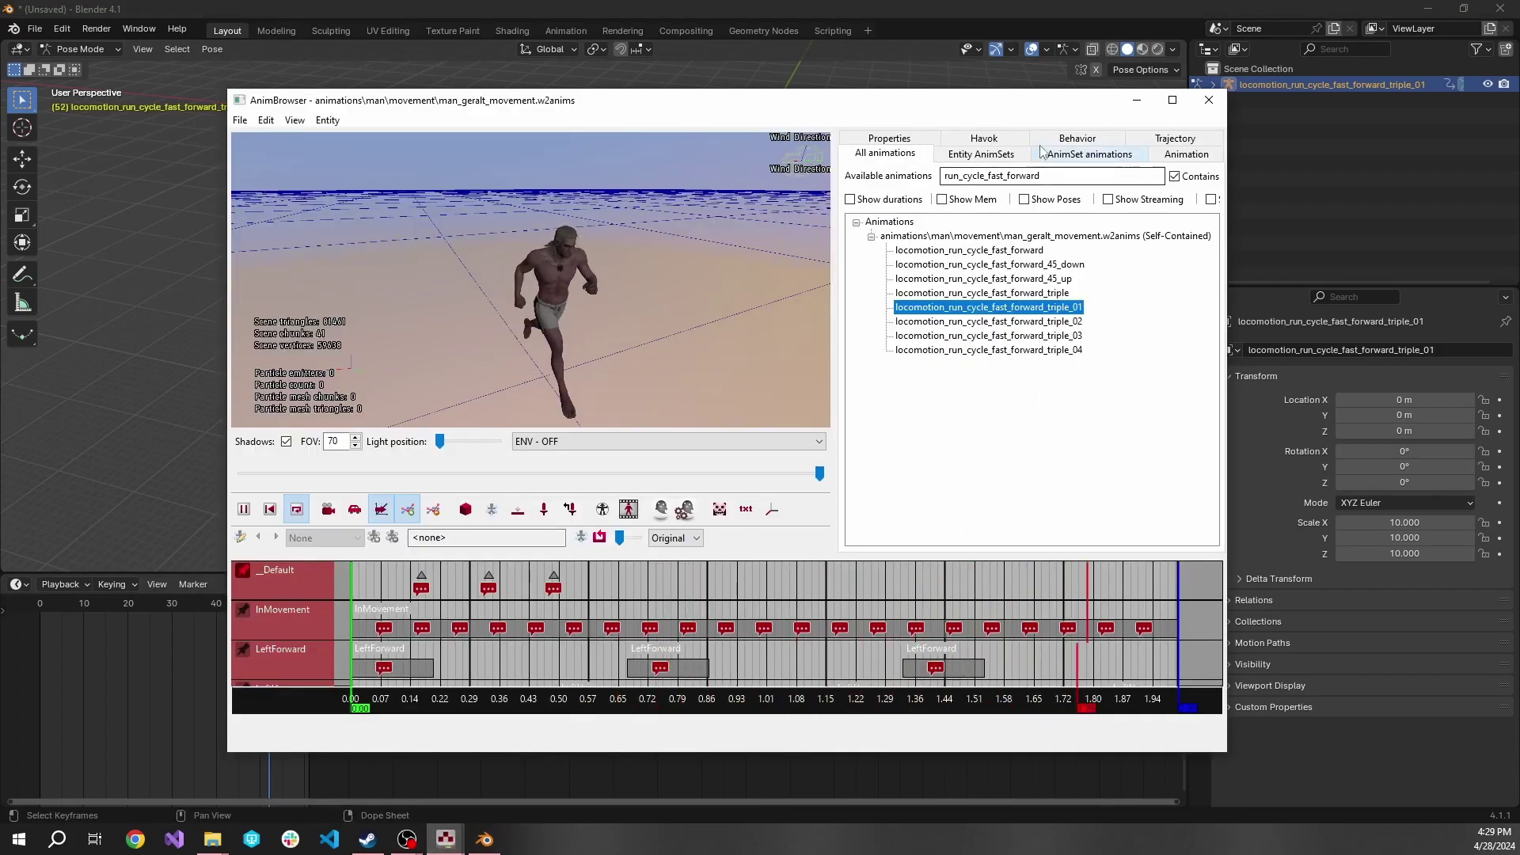
pyautogui.moveTo(1035, 106); pyautogui.dragTo(994, 98)
pyautogui.click(995, 300)
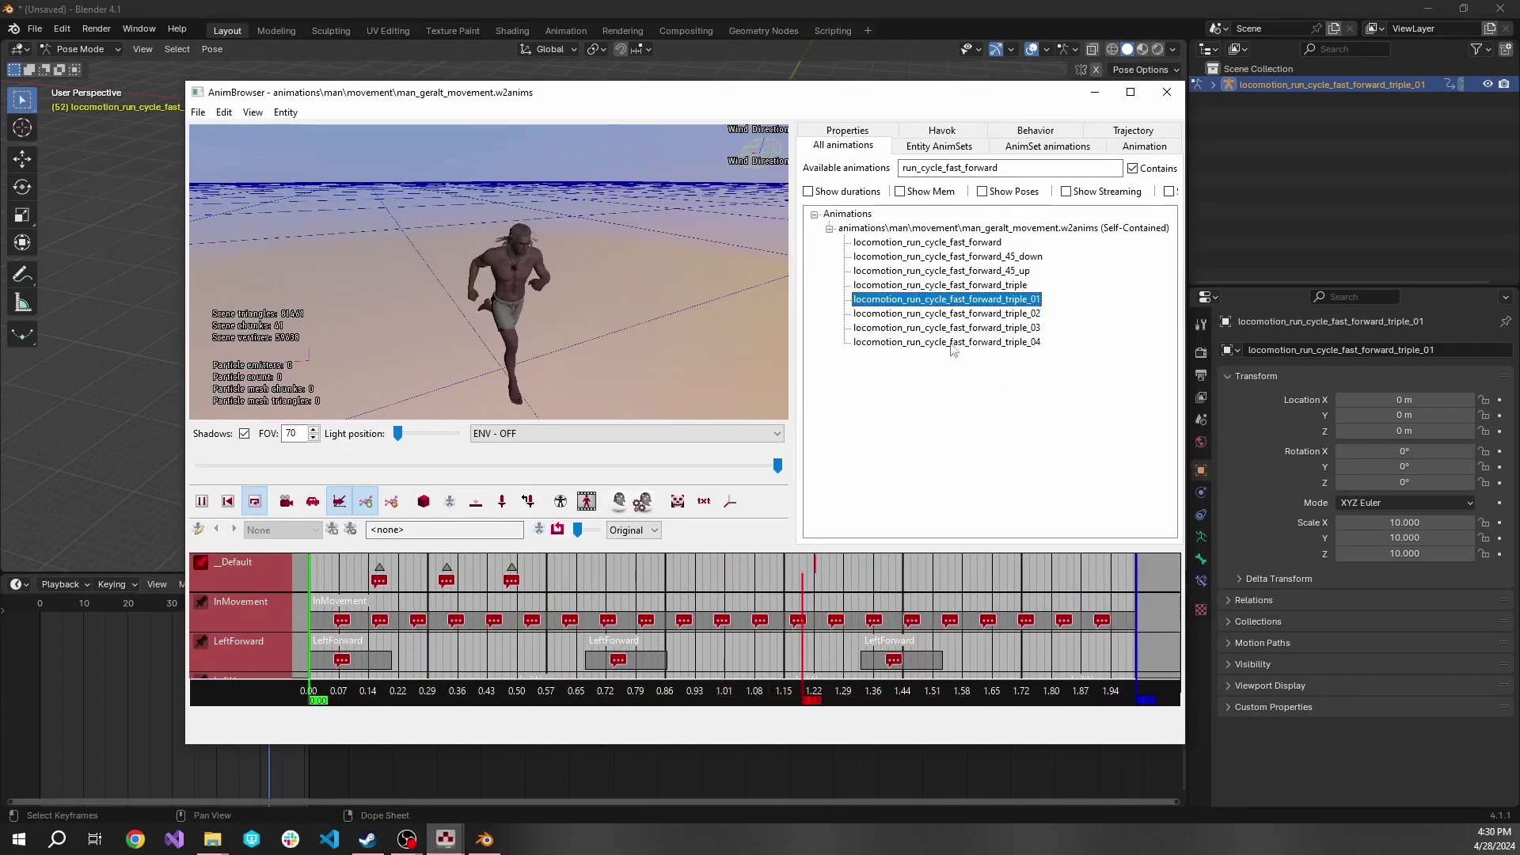
pyautogui.click(1145, 146)
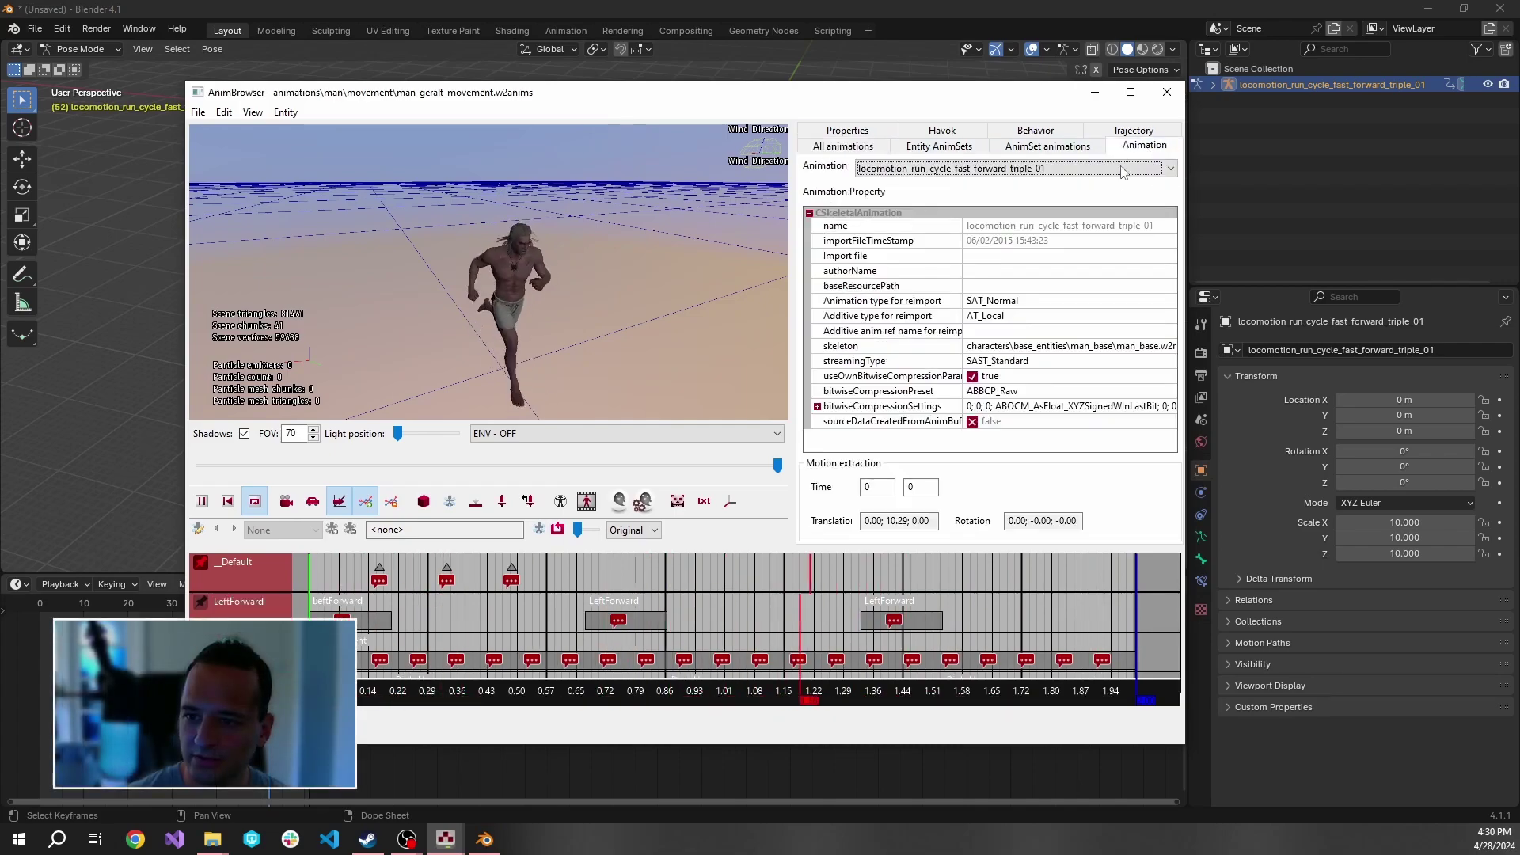
pyautogui.click(1133, 130)
pyautogui.click(1139, 133)
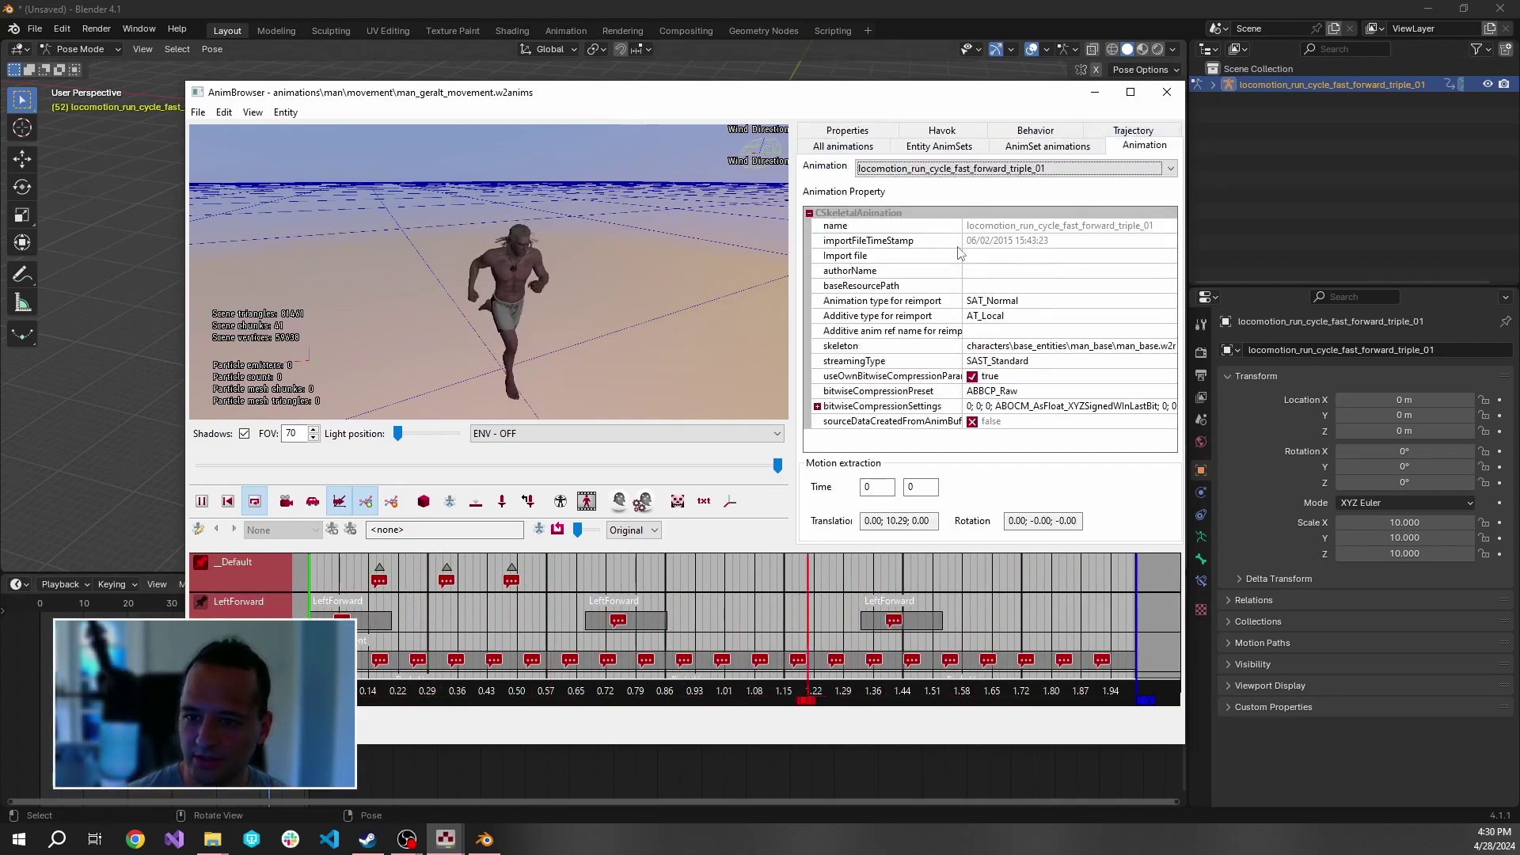
# Step: Set the import file of locomotion_run_cycle_fast_forward_triple_01 to locomotion_run_cycle_fast_forward_triple_01.re from the w3 workspace folder
pyautogui.click(846, 255)
pyautogui.click(1156, 255)
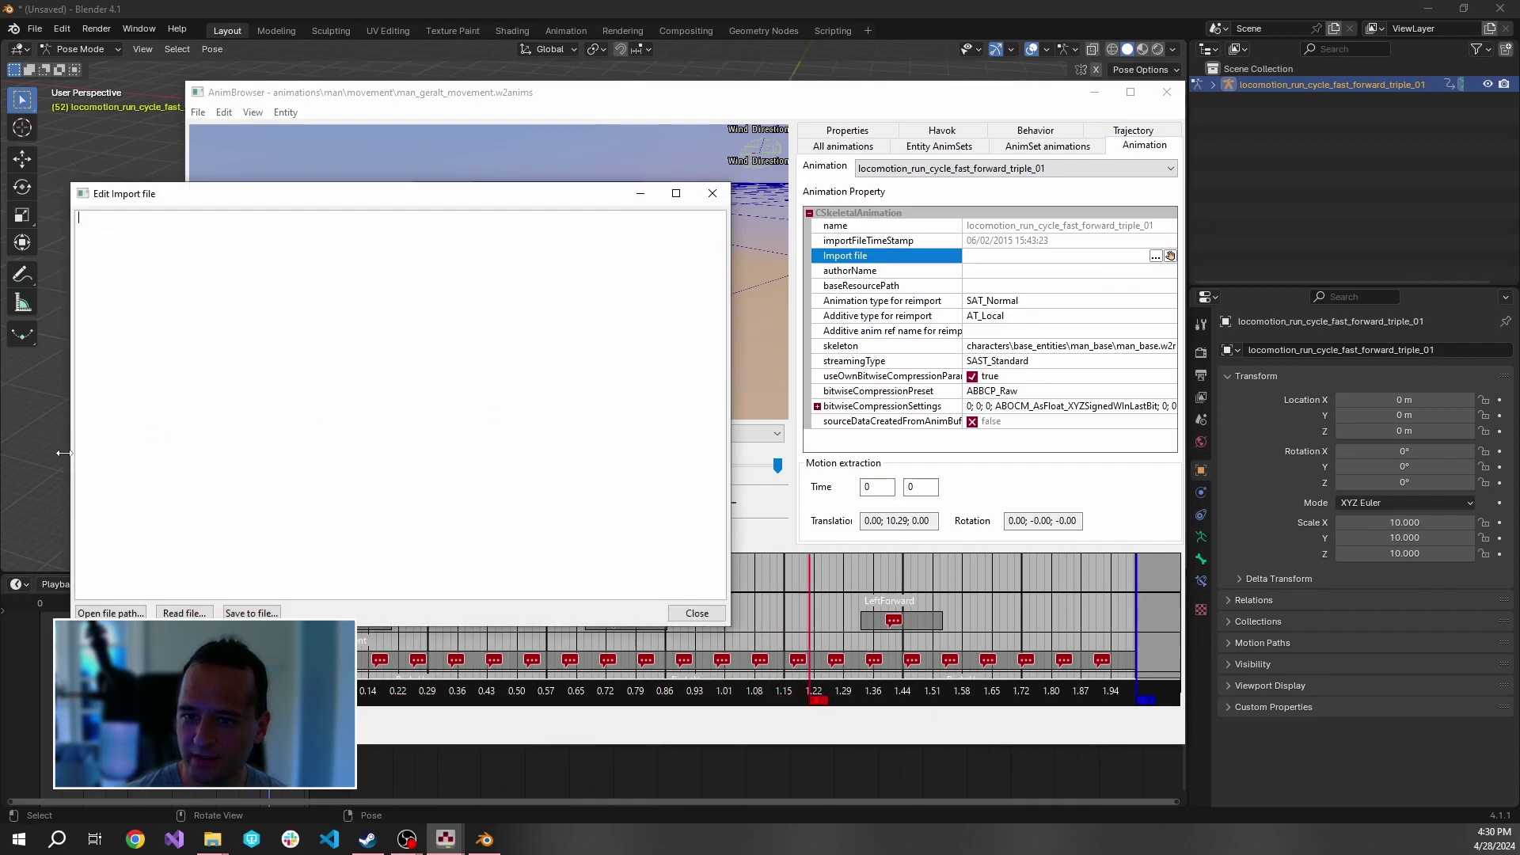
pyautogui.click(110, 613)
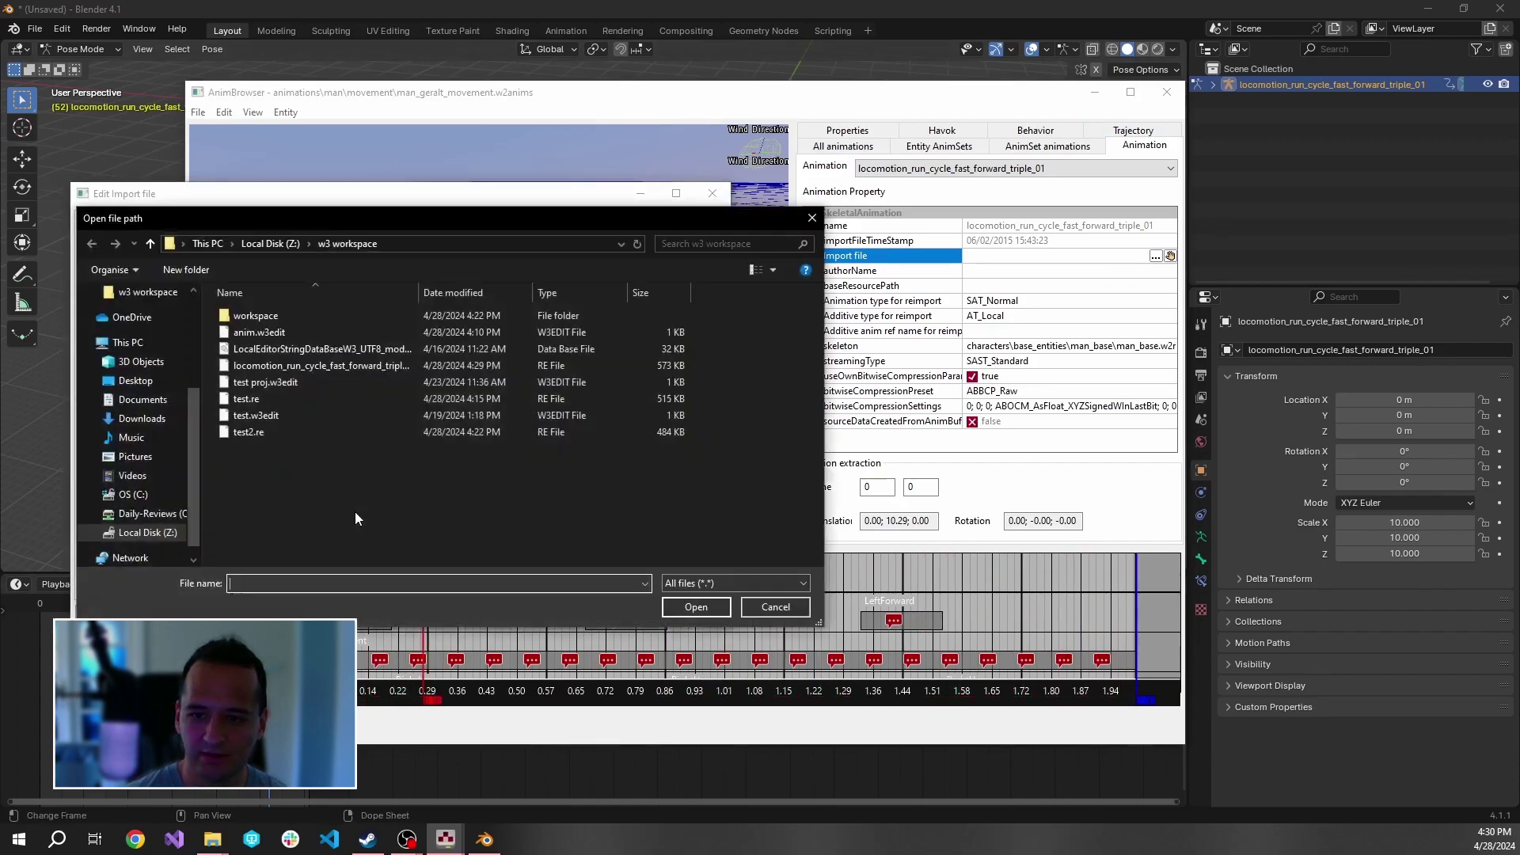
pyautogui.doubleClick(333, 348)
pyautogui.click(709, 614)
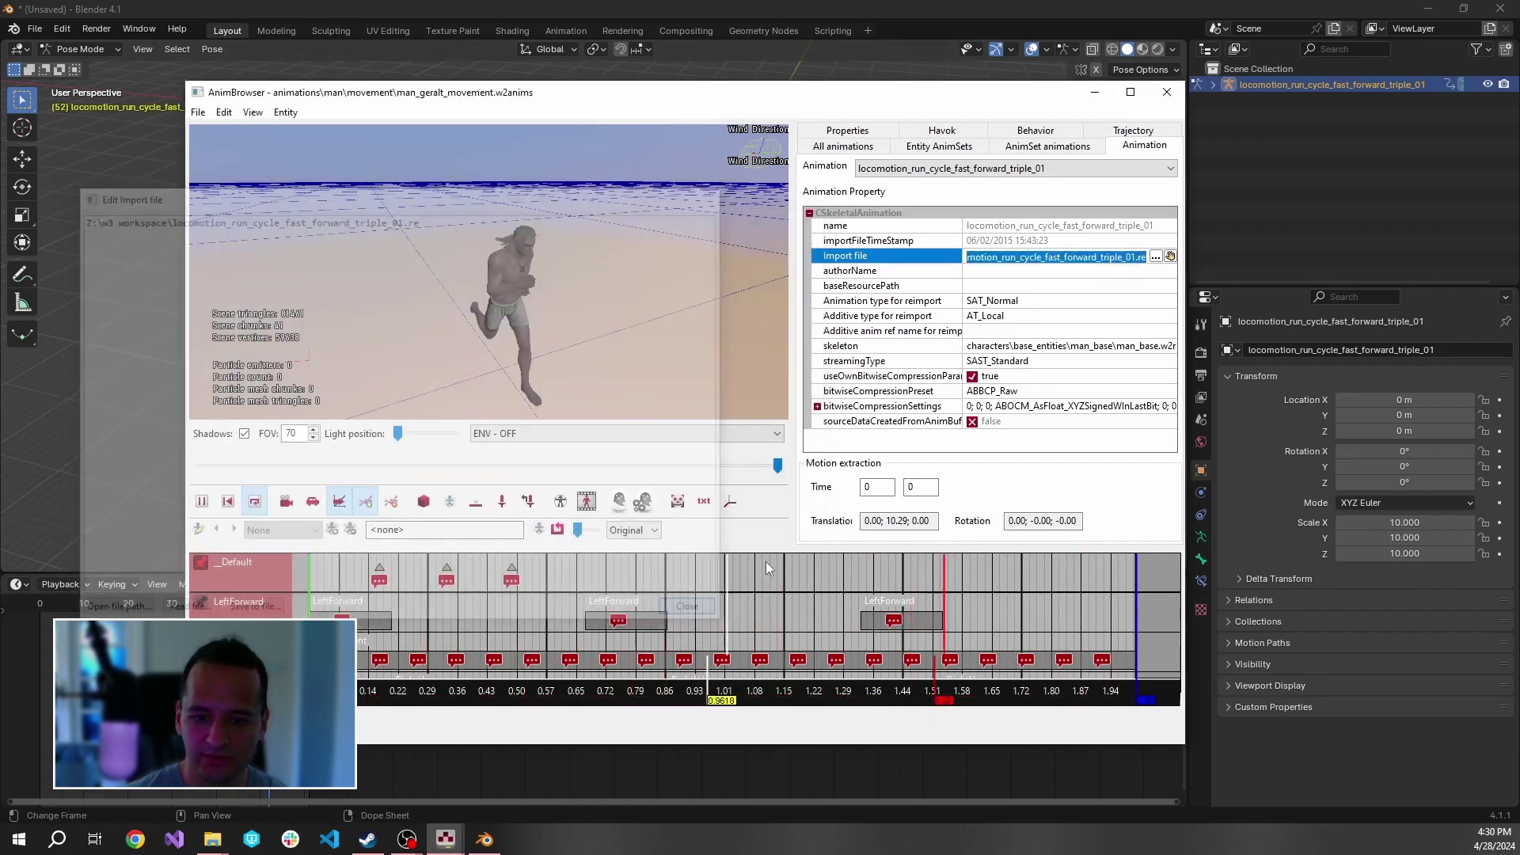
# Step: Reimport locomotion_run_cycle_fast_forward_triple_01 as a simple/plain animation
pyautogui.click(845, 145)
pyautogui.rightClick(951, 310)
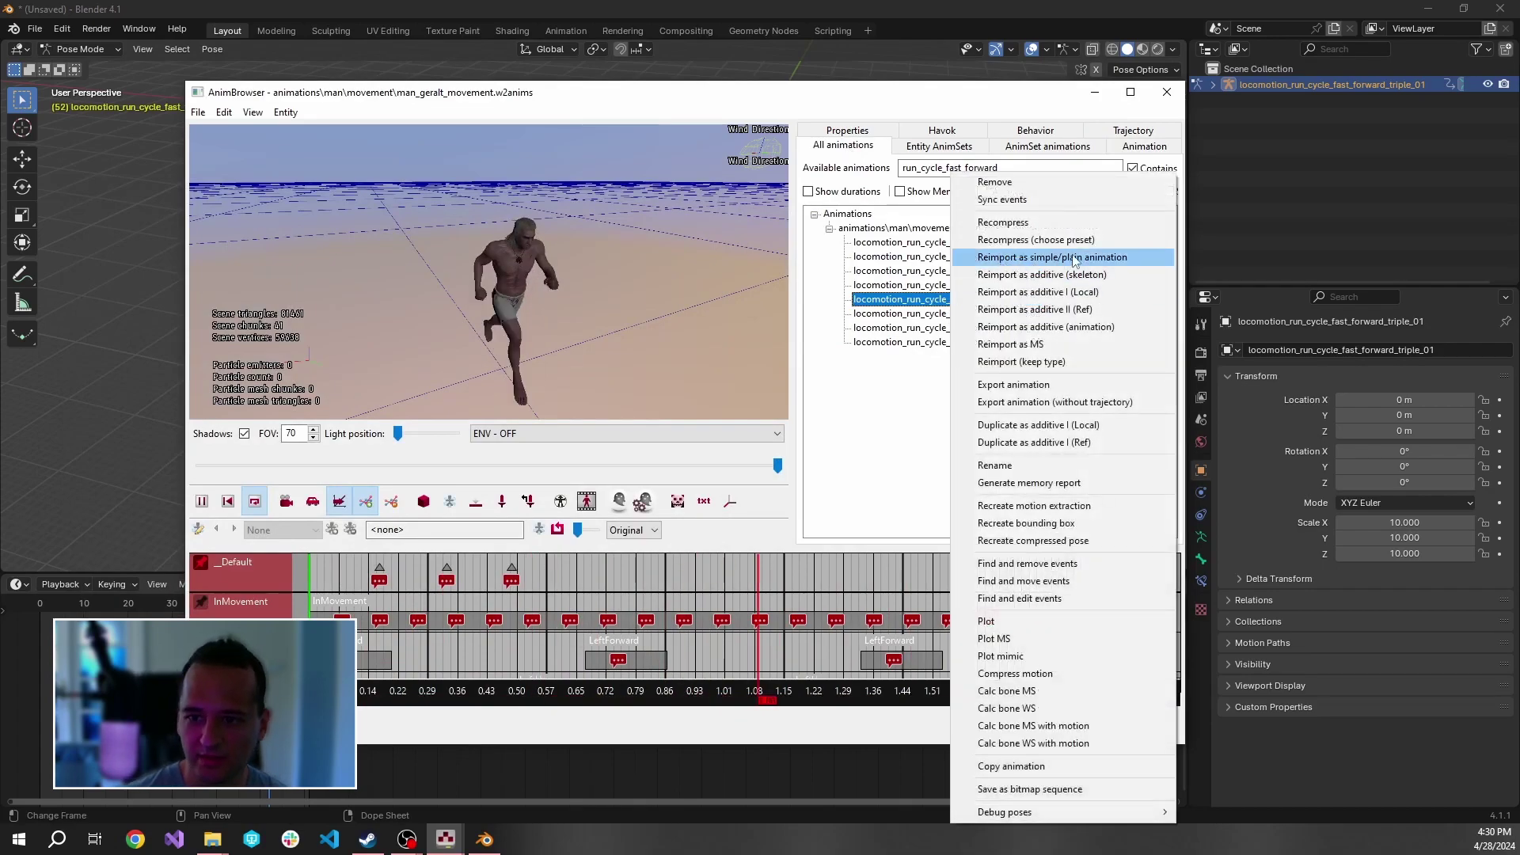
pyautogui.click(1128, 258)
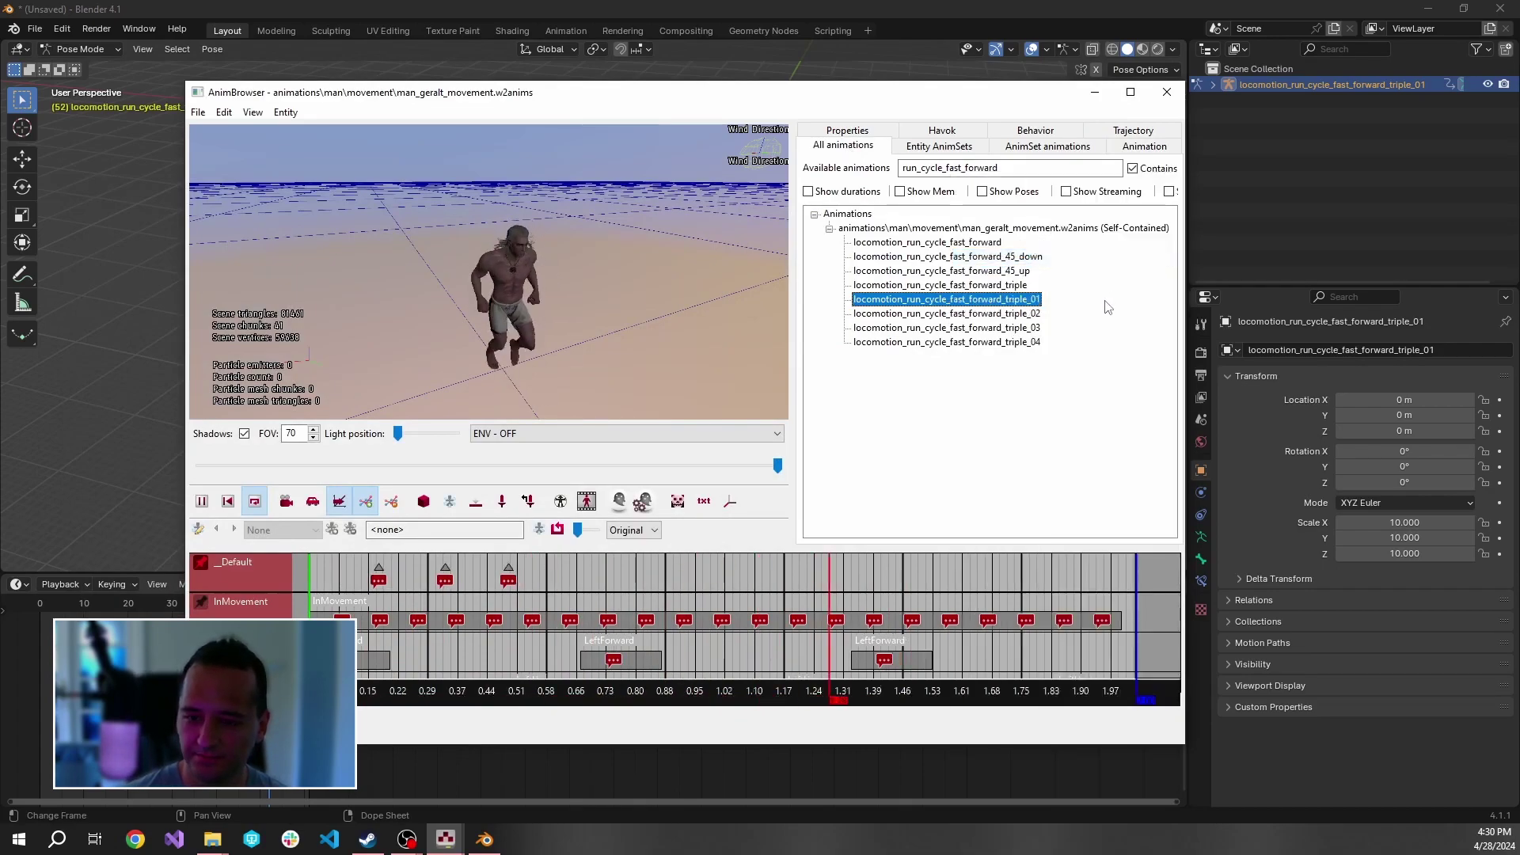
# Step: Set the import file of locomotion_run_cycle_fast_forward_triple_02 to locomotion_run_cycle_fast_forward_triple_01.re and reimport it as a simple/plain animation
pyautogui.doubleClick(986, 314)
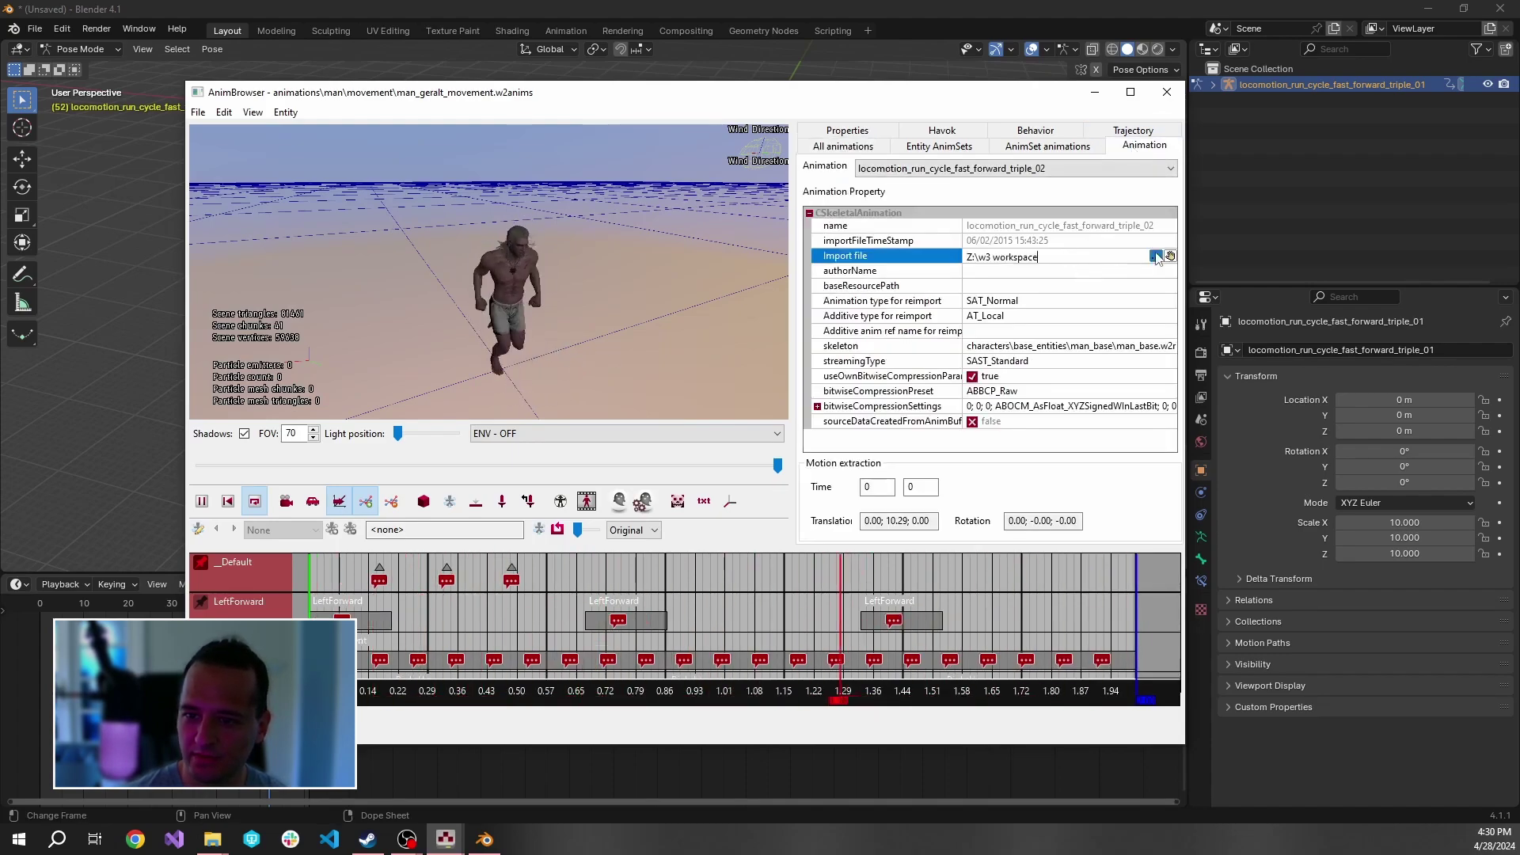
pyautogui.click(1156, 256)
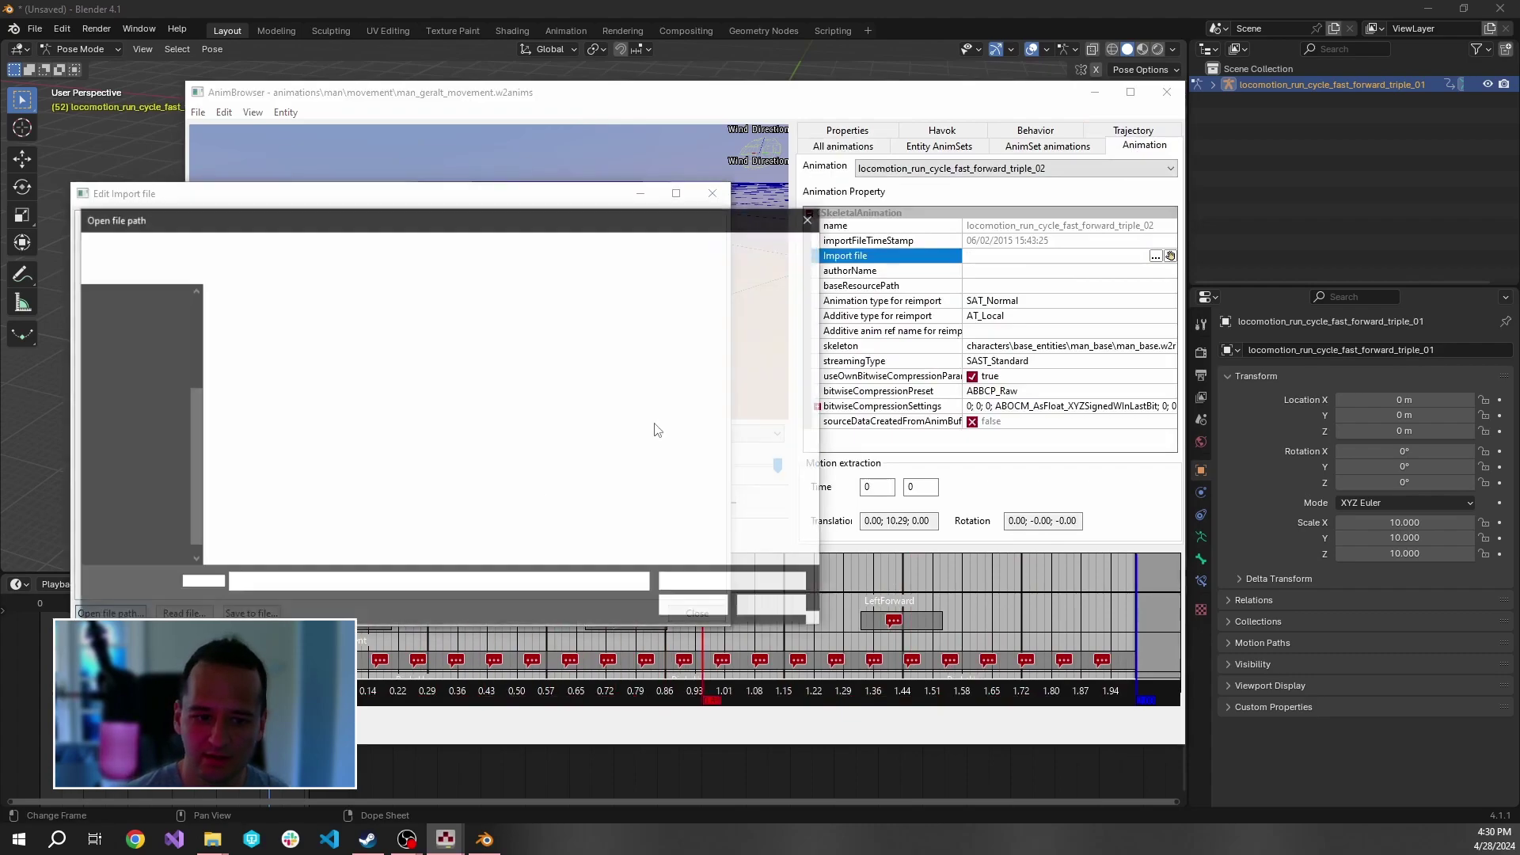
pyautogui.doubleClick(362, 367)
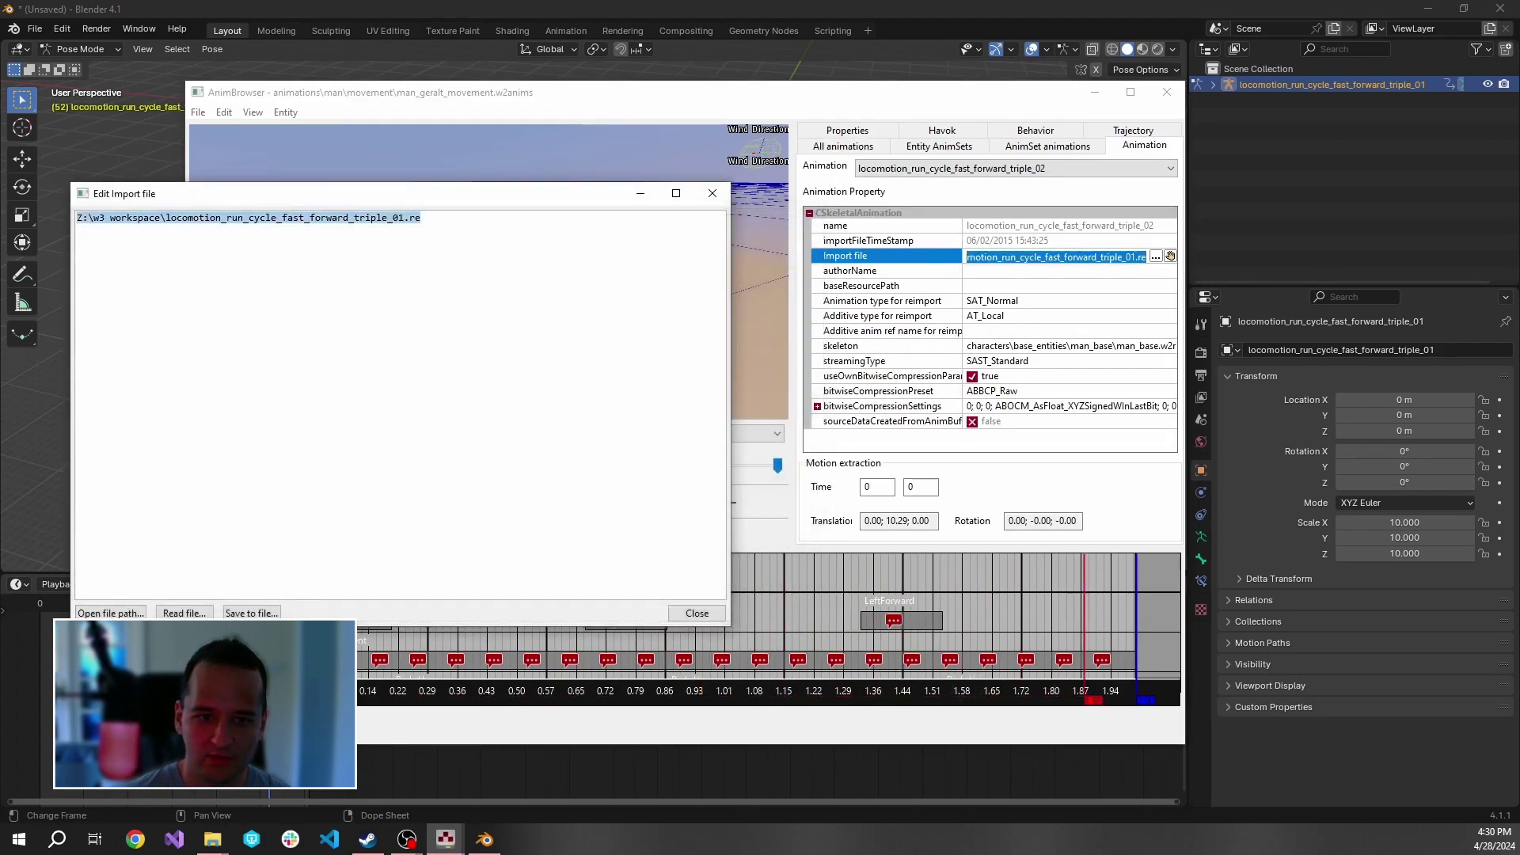
pyautogui.click(696, 613)
pyautogui.click(843, 146)
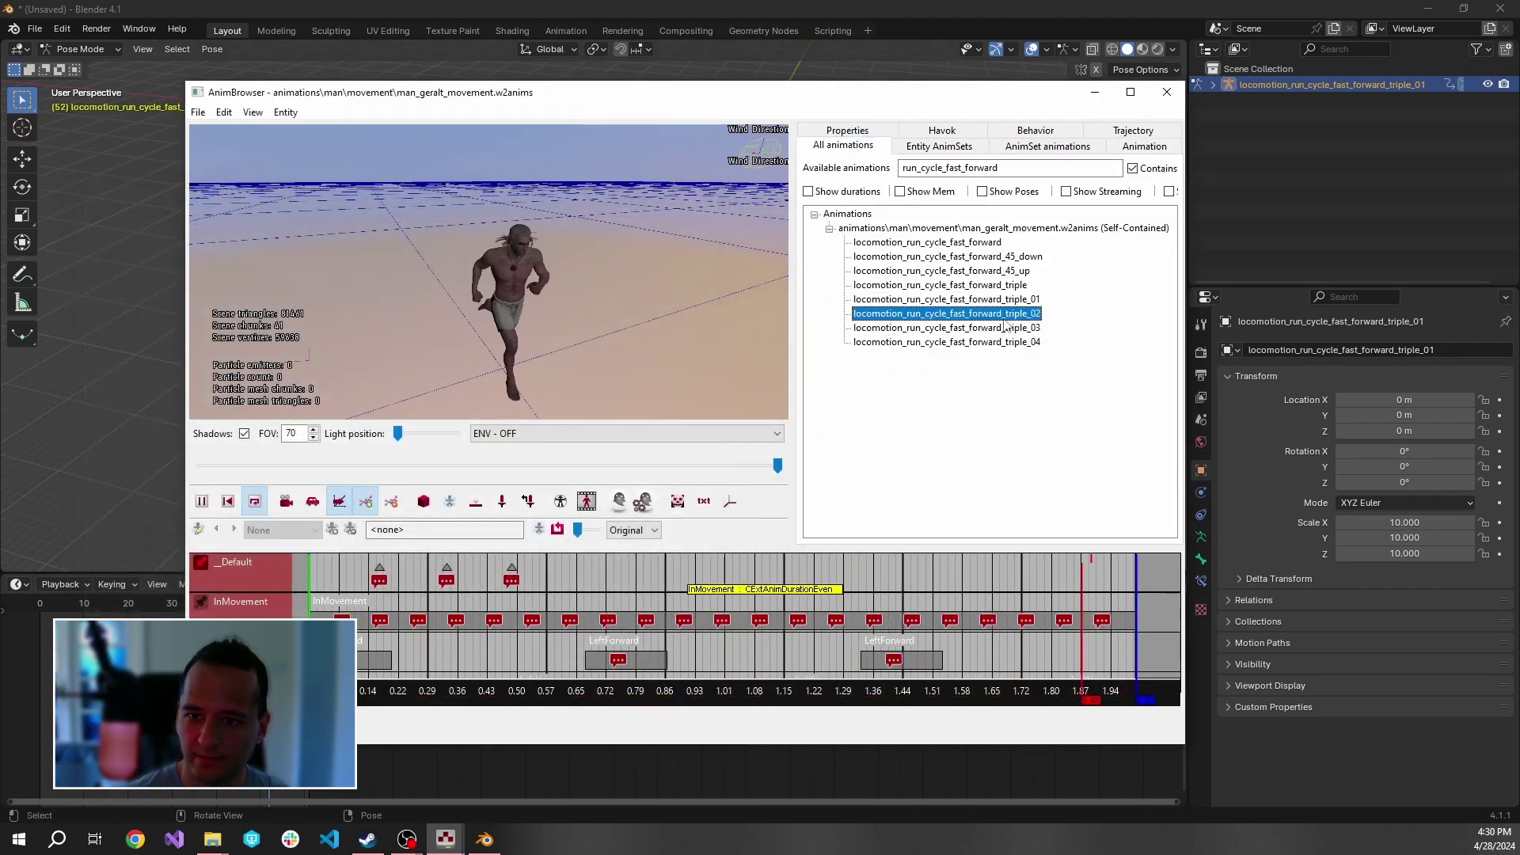
pyautogui.rightClick(1007, 317)
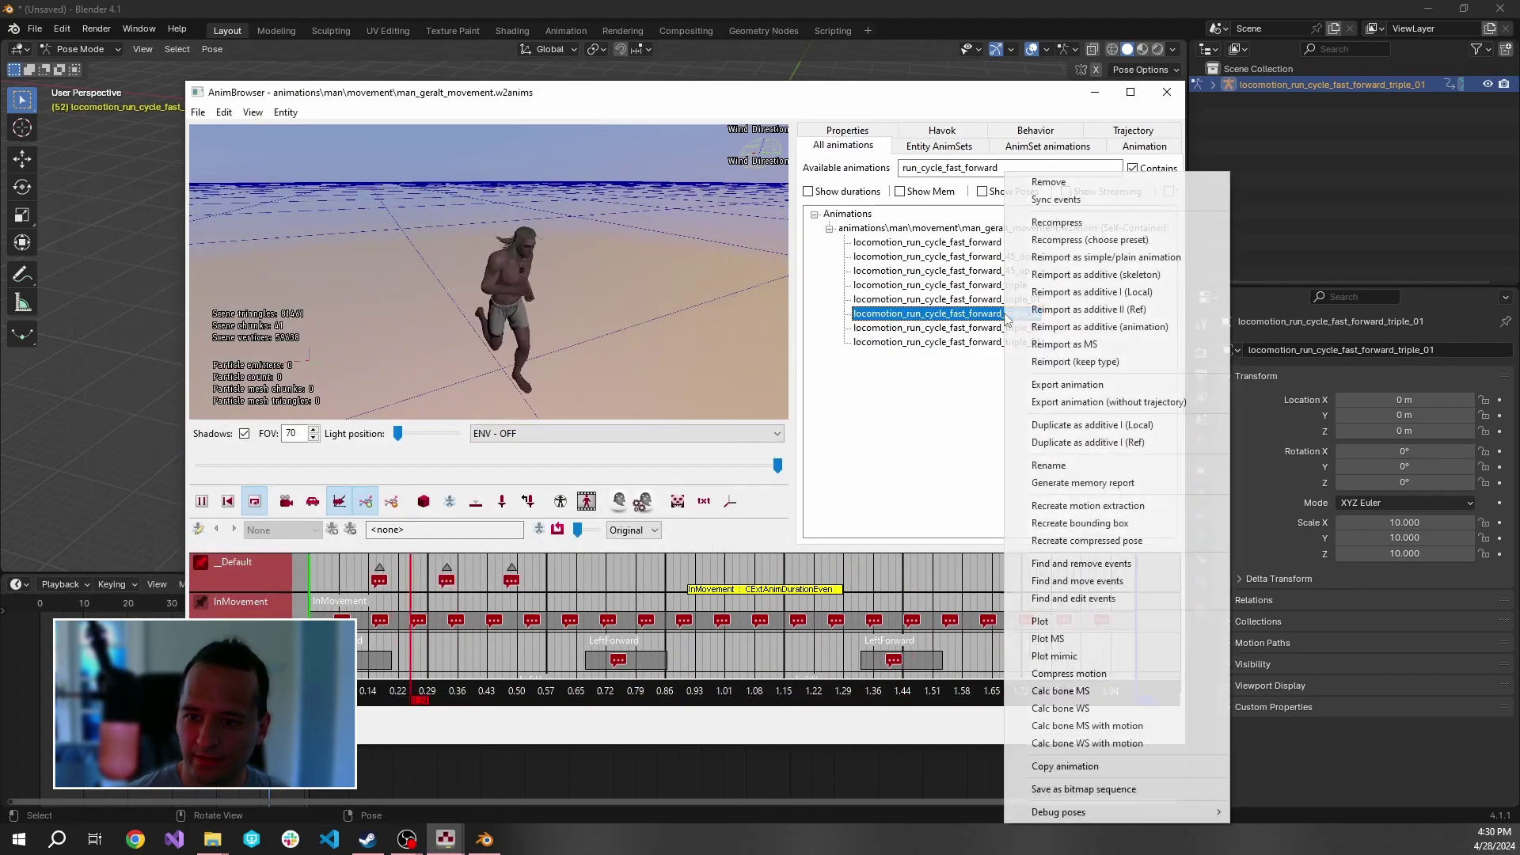
pyautogui.click(1115, 257)
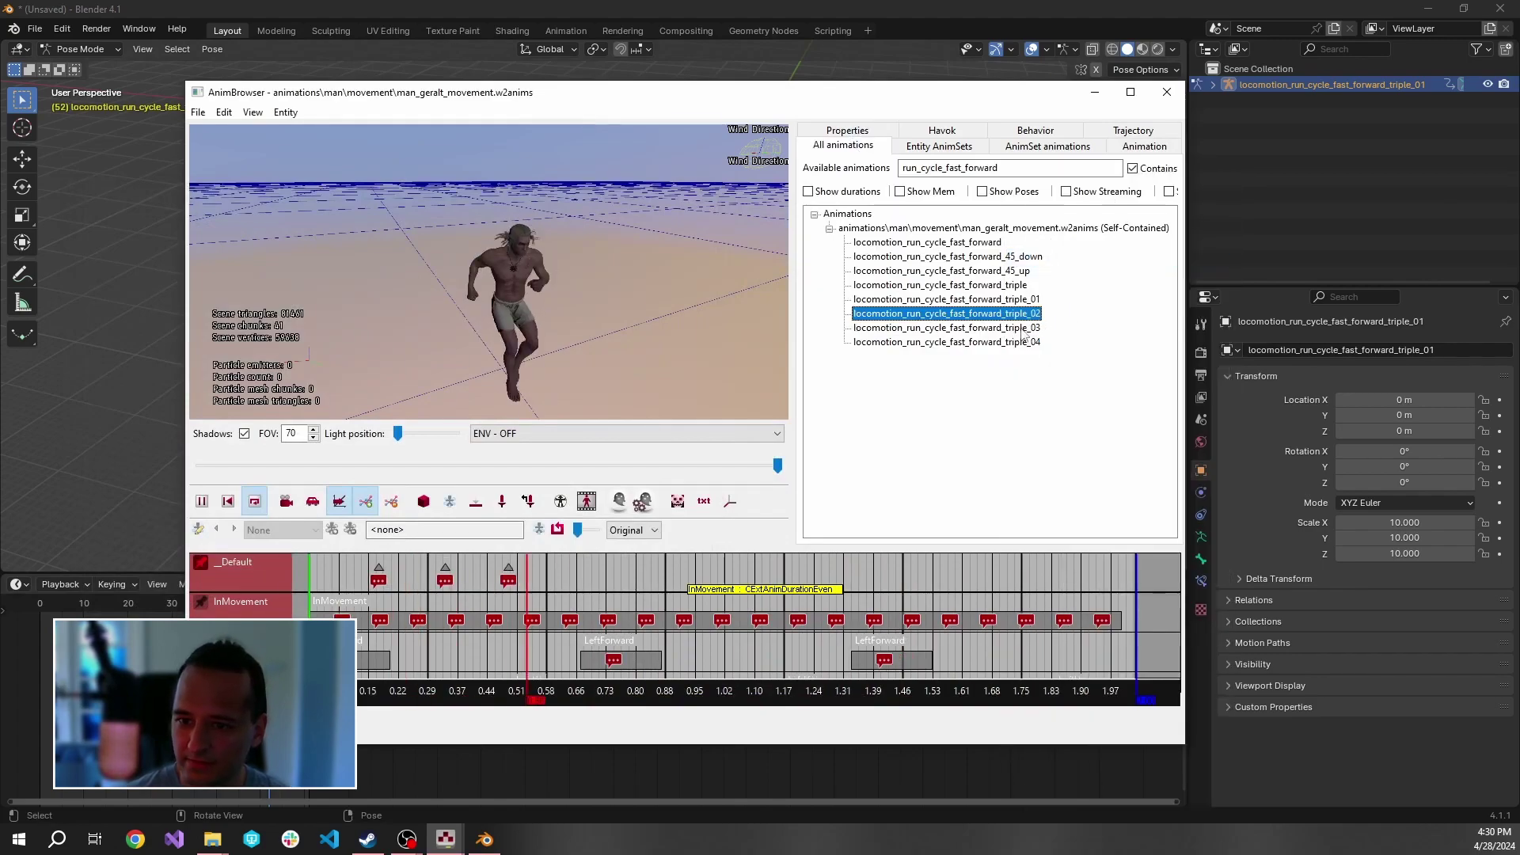
# Step: Give locomotion_run_cycle_fast_forward_triple_03 the same .re import file and reimport it as a simple/plain animation
pyautogui.click(1119, 148)
pyautogui.click(818, 146)
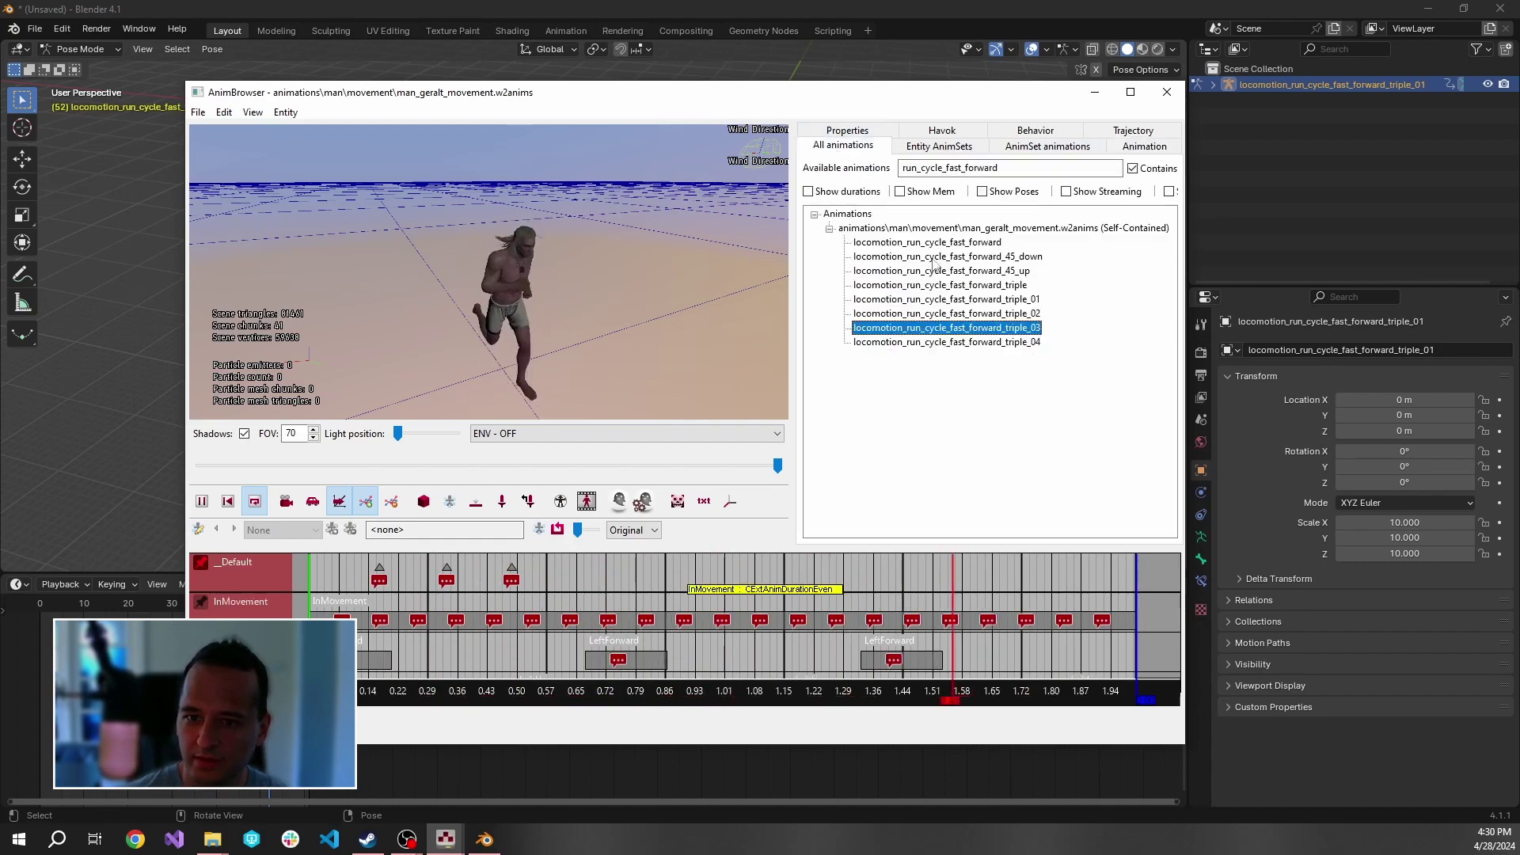
pyautogui.rightClick(976, 325)
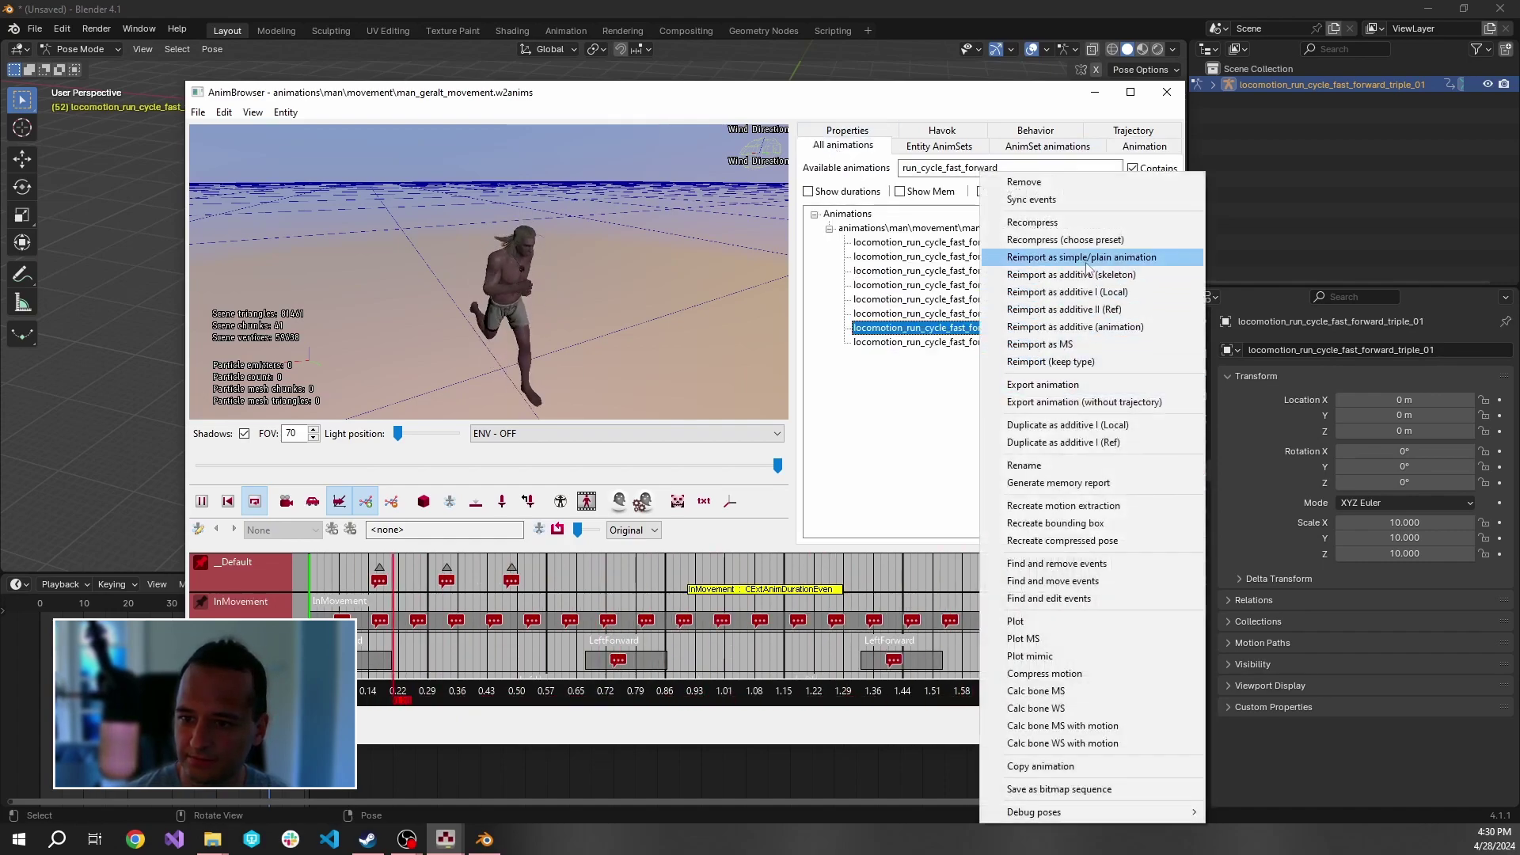
pyautogui.click(1108, 258)
# Step: Give locomotion_run_cycle_fast_forward_triple_04 the same .re import file and reimport it as a simple/plain animation
pyautogui.click(958, 343)
pyautogui.click(1140, 146)
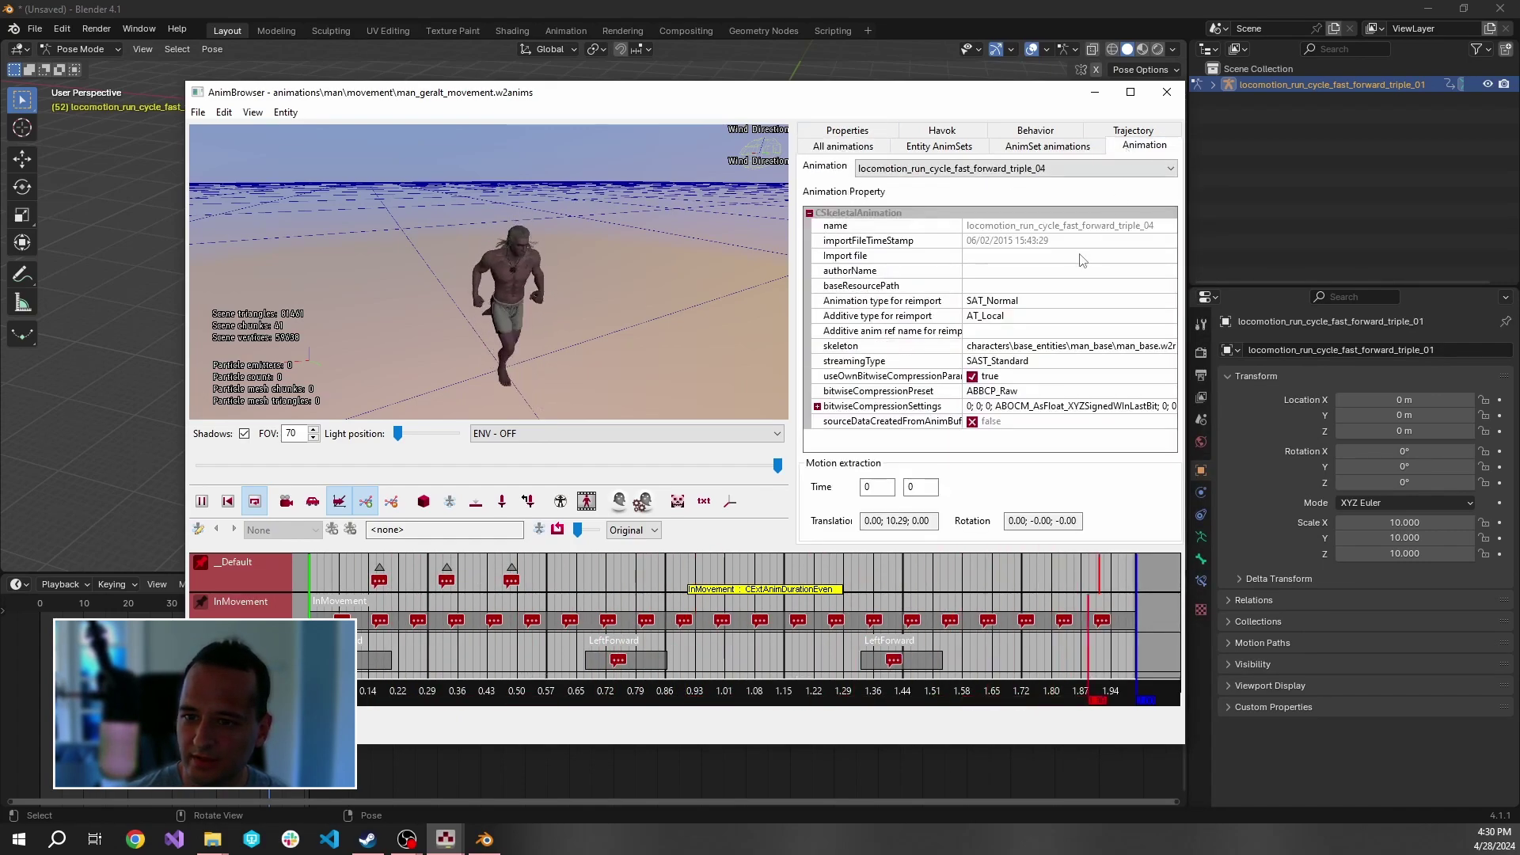
pyautogui.rightClick(1079, 257)
pyautogui.click(1101, 322)
pyautogui.click(843, 146)
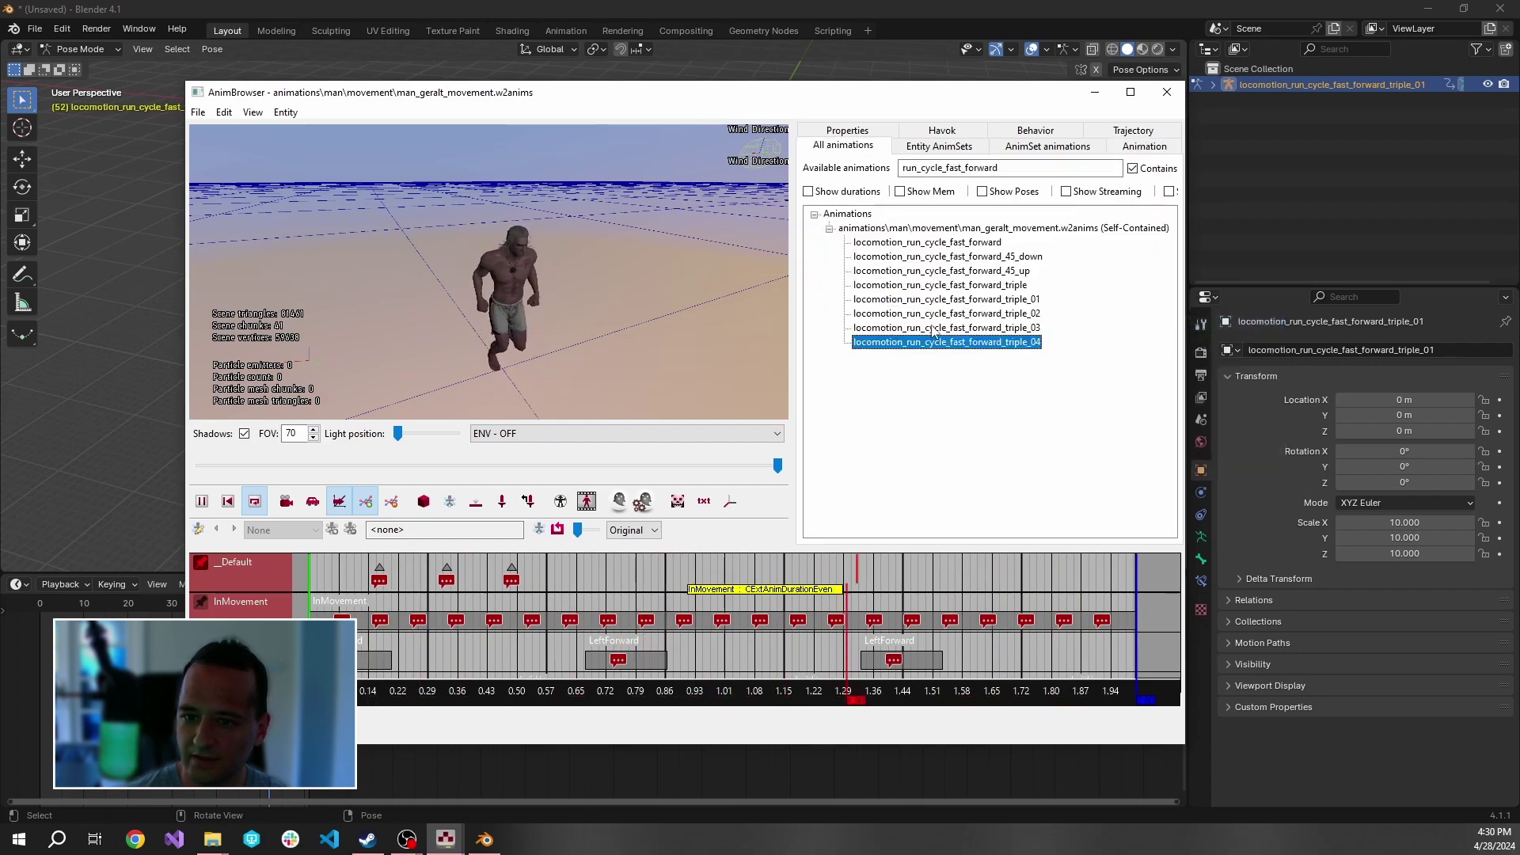
pyautogui.rightClick(947, 342)
pyautogui.click(1022, 351)
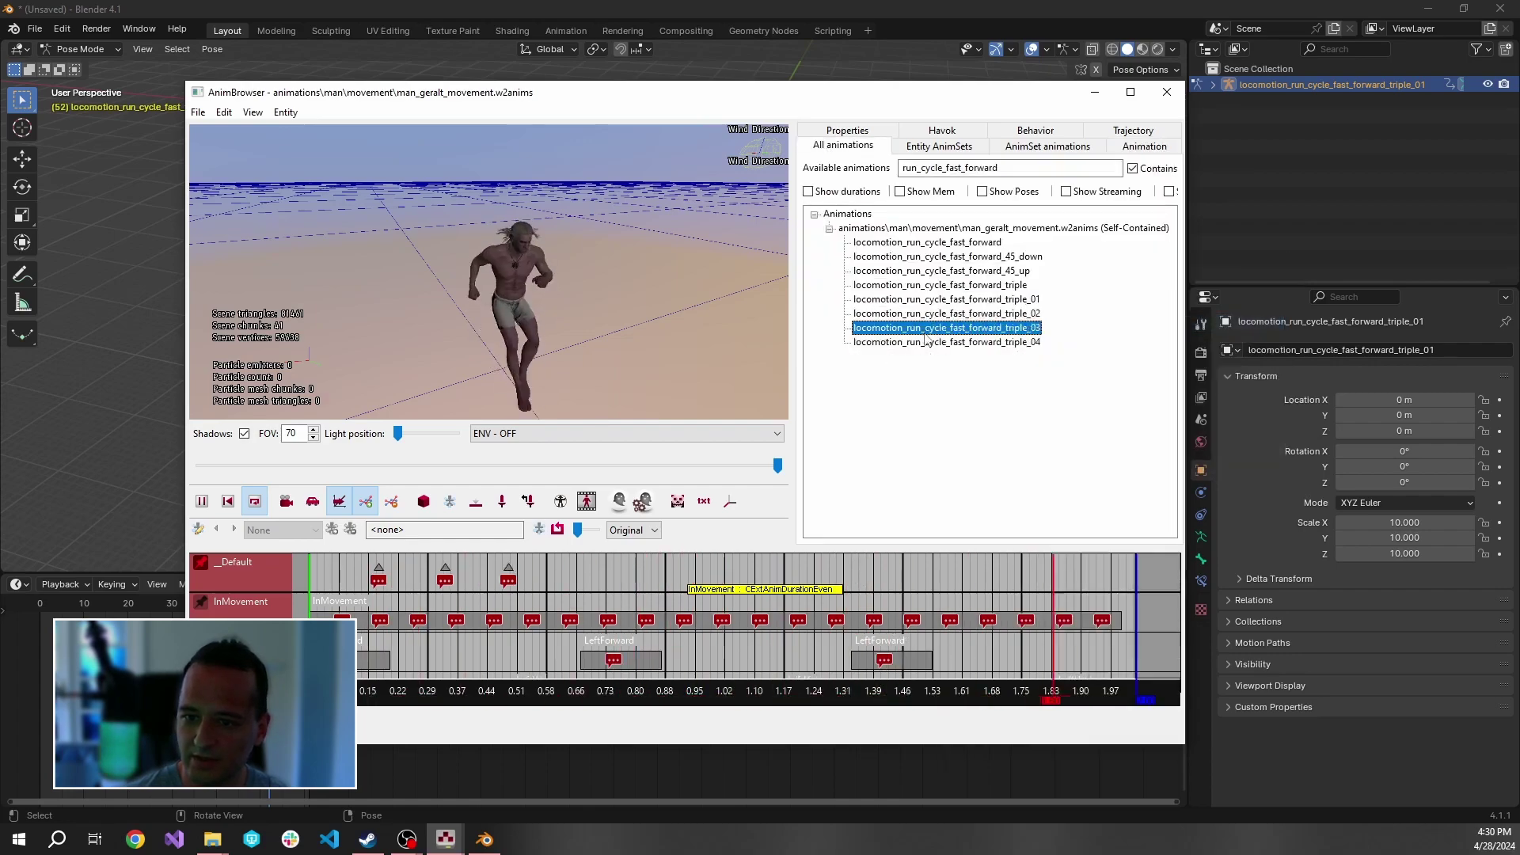
pyautogui.rightClick(934, 342)
pyautogui.click(1107, 152)
pyautogui.click(1124, 147)
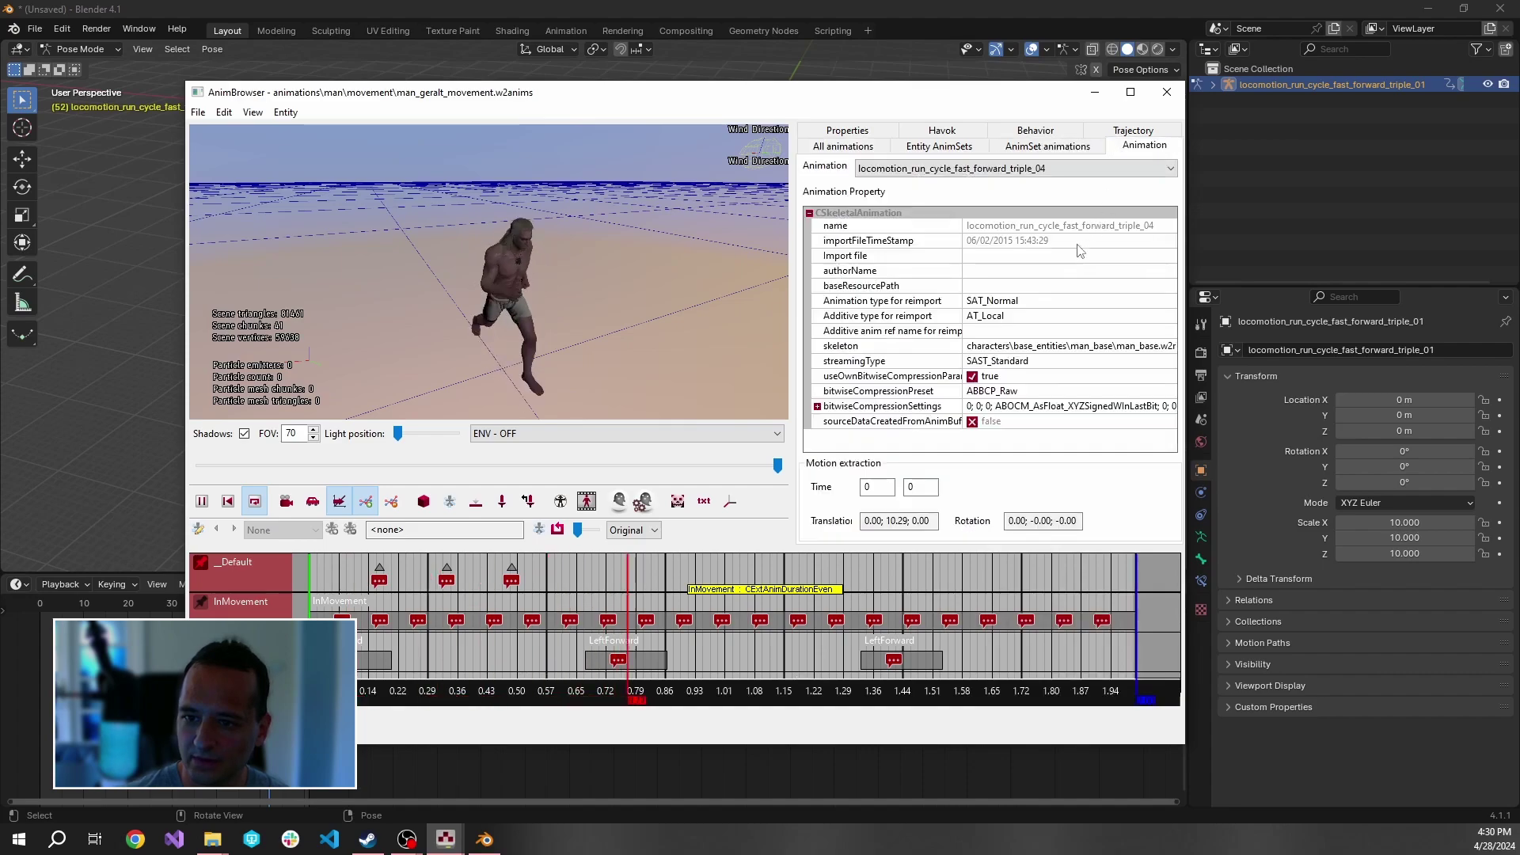
pyautogui.click(842, 146)
pyautogui.rightClick(996, 347)
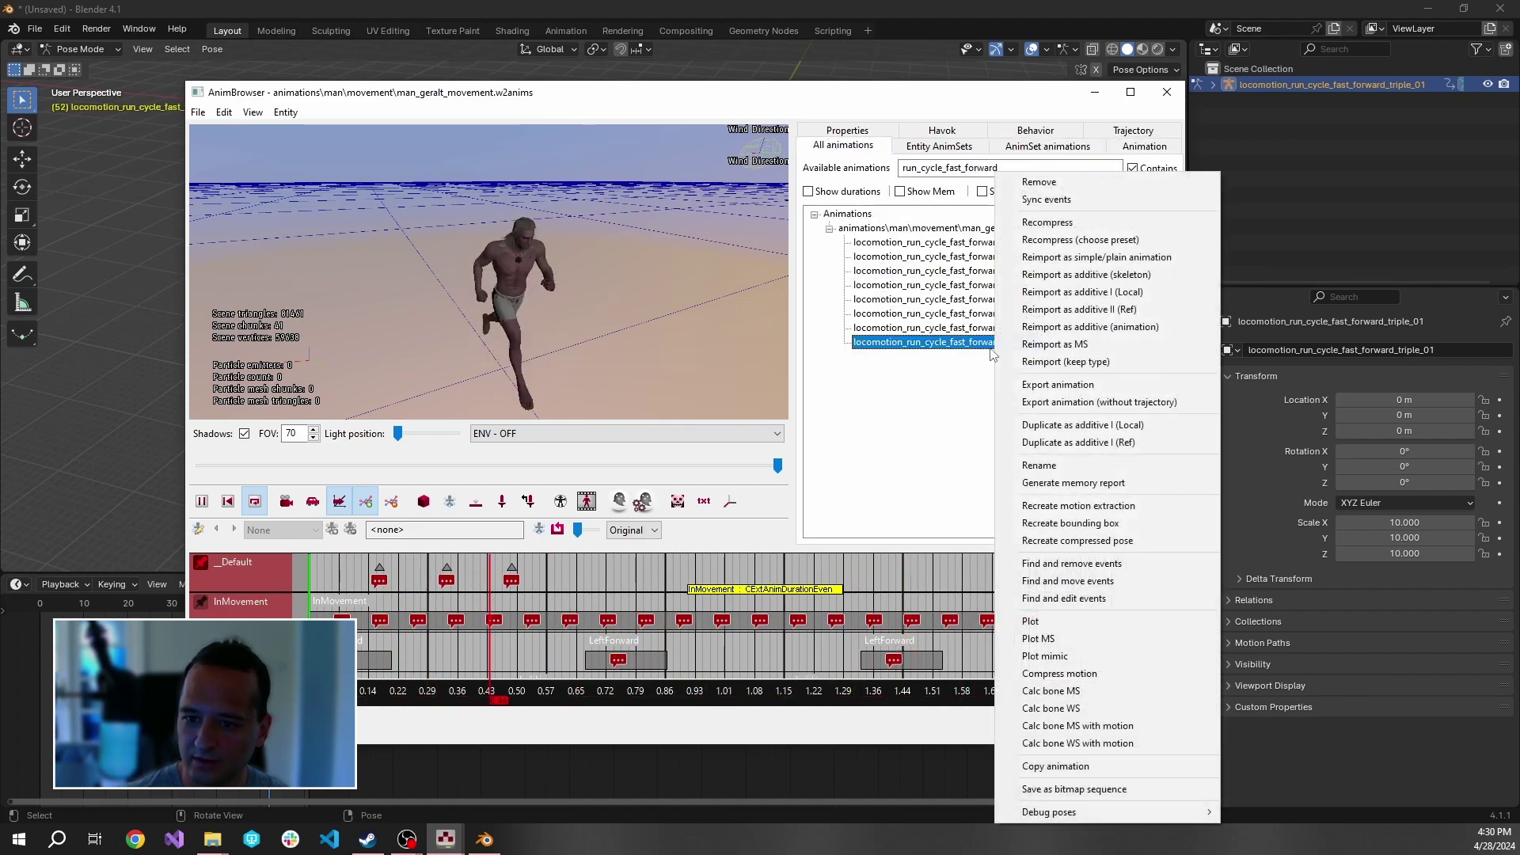
pyautogui.click(1018, 260)
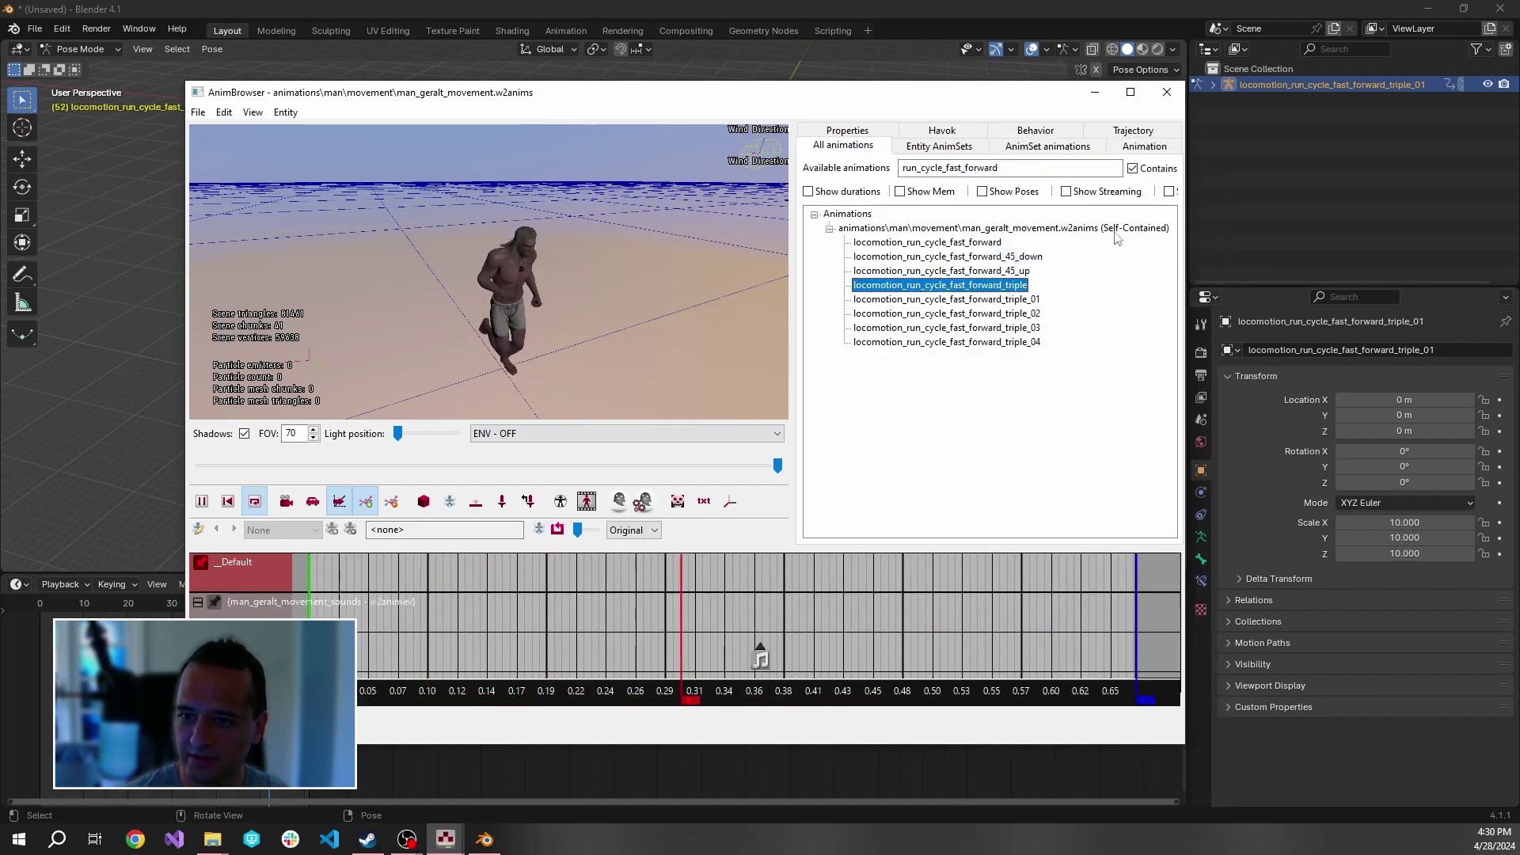
# Step: Give locomotion_run_cycle_fast_forward_triple the same .re import file and reimport it as a simple/plain animation
pyautogui.click(1132, 151)
pyautogui.click(843, 146)
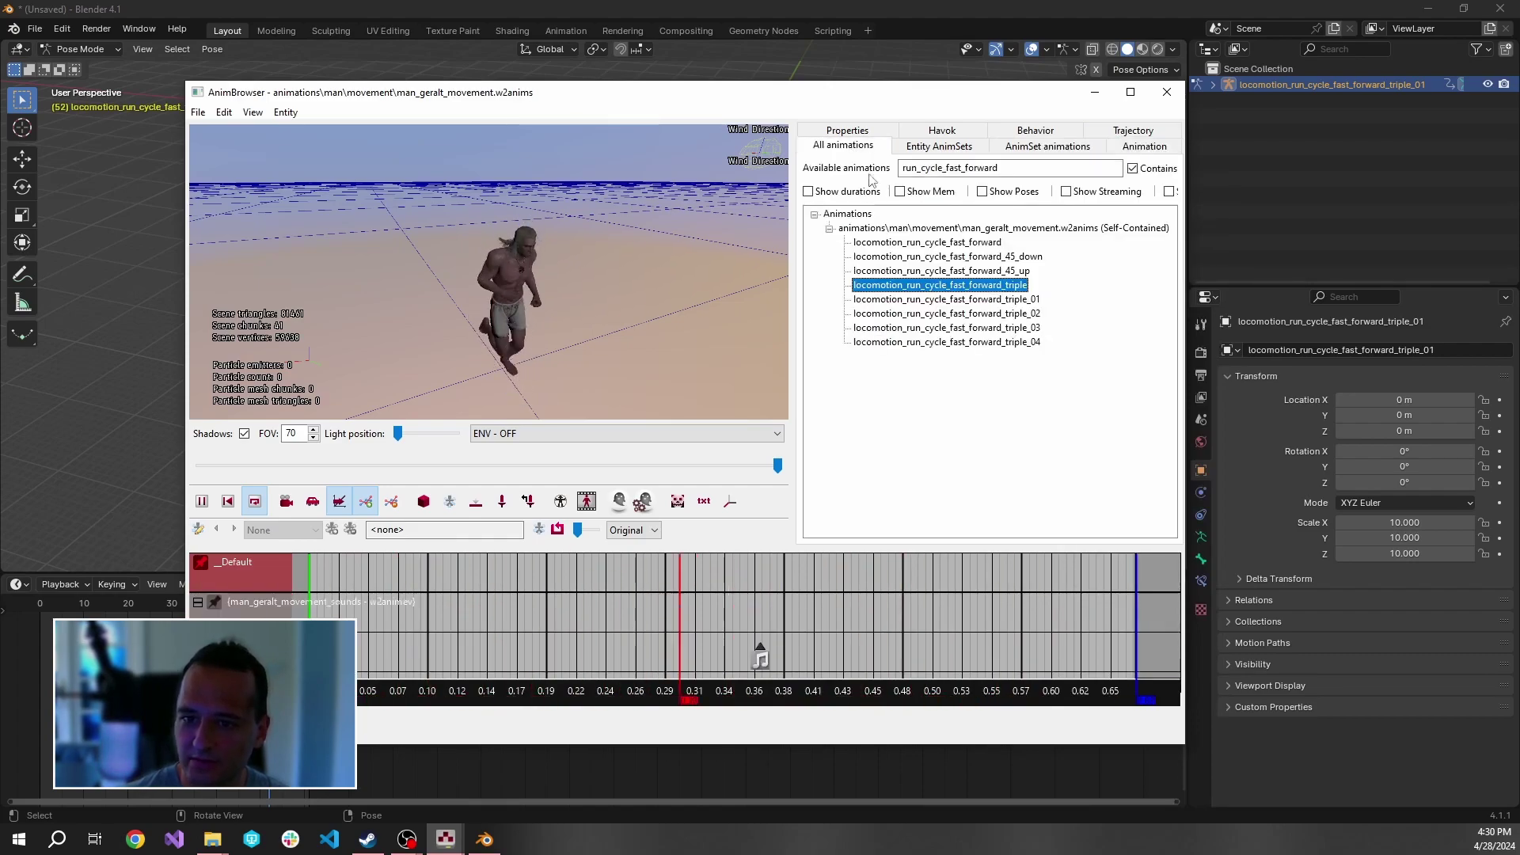
pyautogui.rightClick(986, 285)
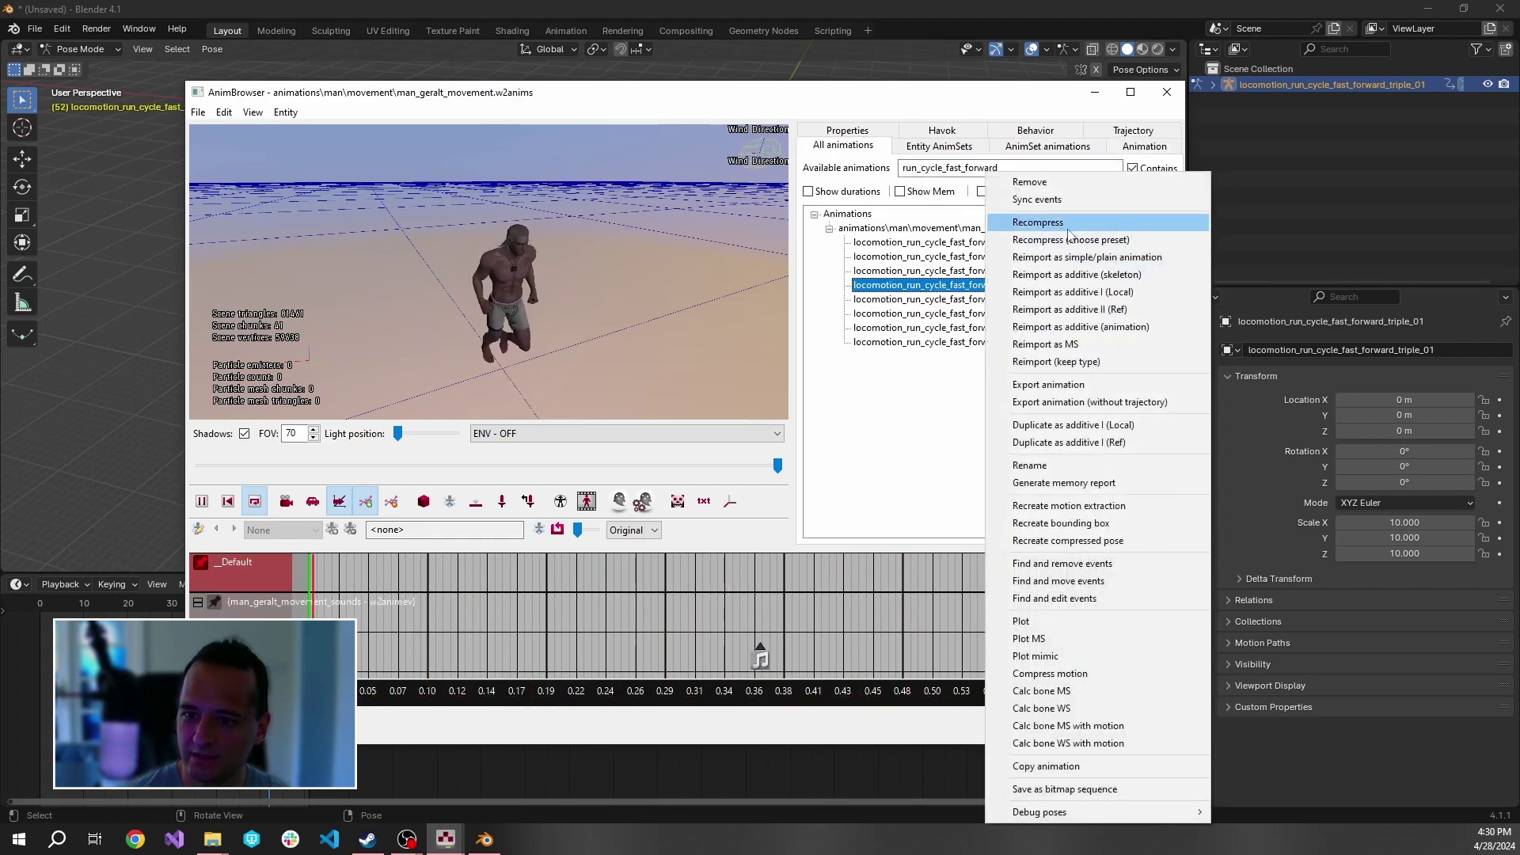
pyautogui.click(1057, 257)
# Step: Bring up REDkit's main window behind AnimBrowser and save the man_geralt_movement.w2anims animation set
pyautogui.moveTo(853, 97); pyautogui.dragTo(863, 82)
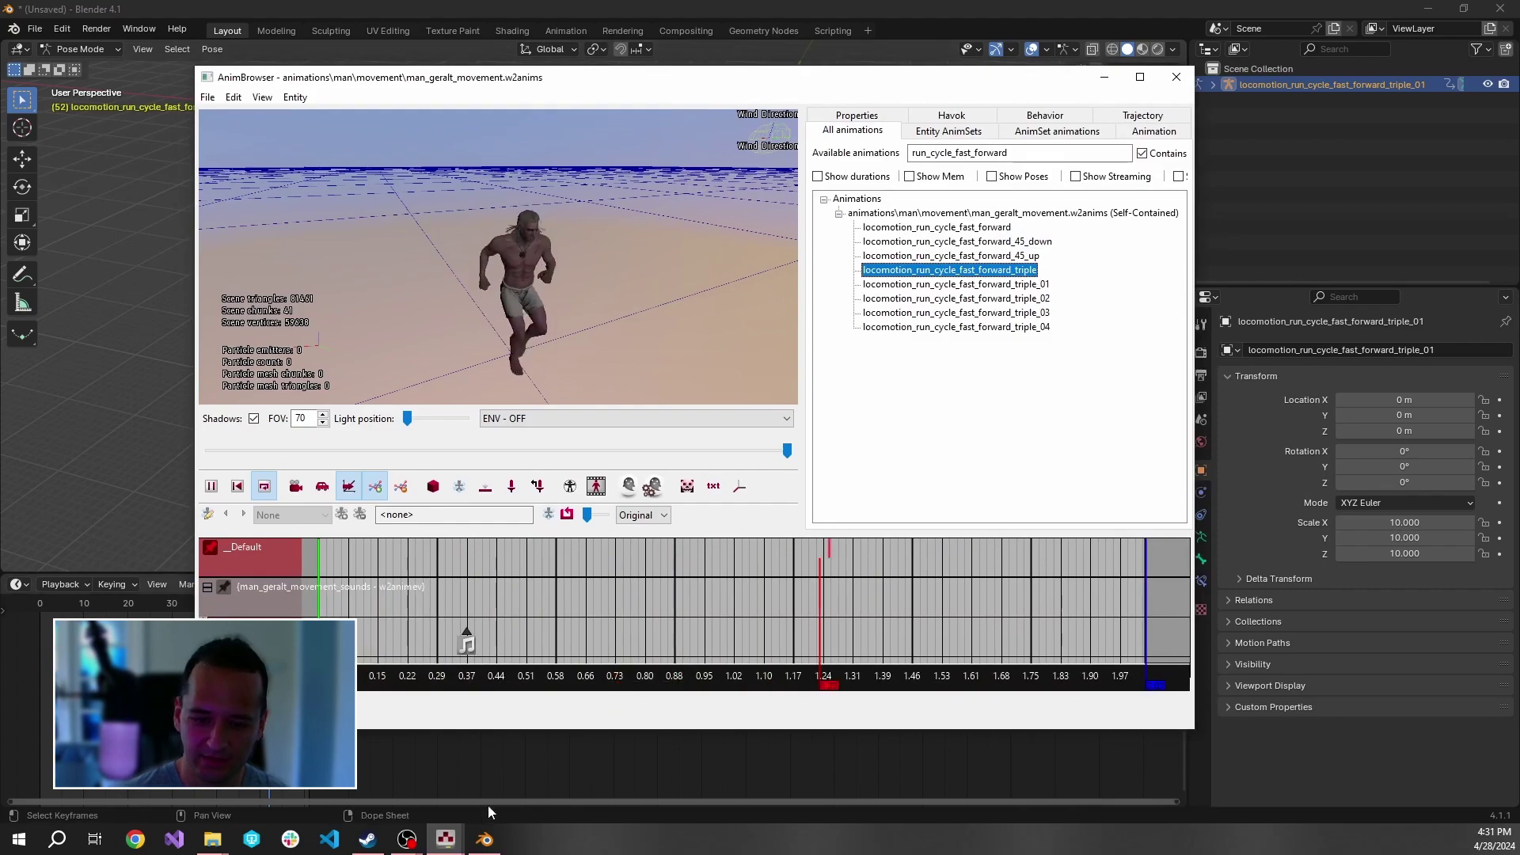
pyautogui.moveTo(445, 839)
pyautogui.click(673, 772)
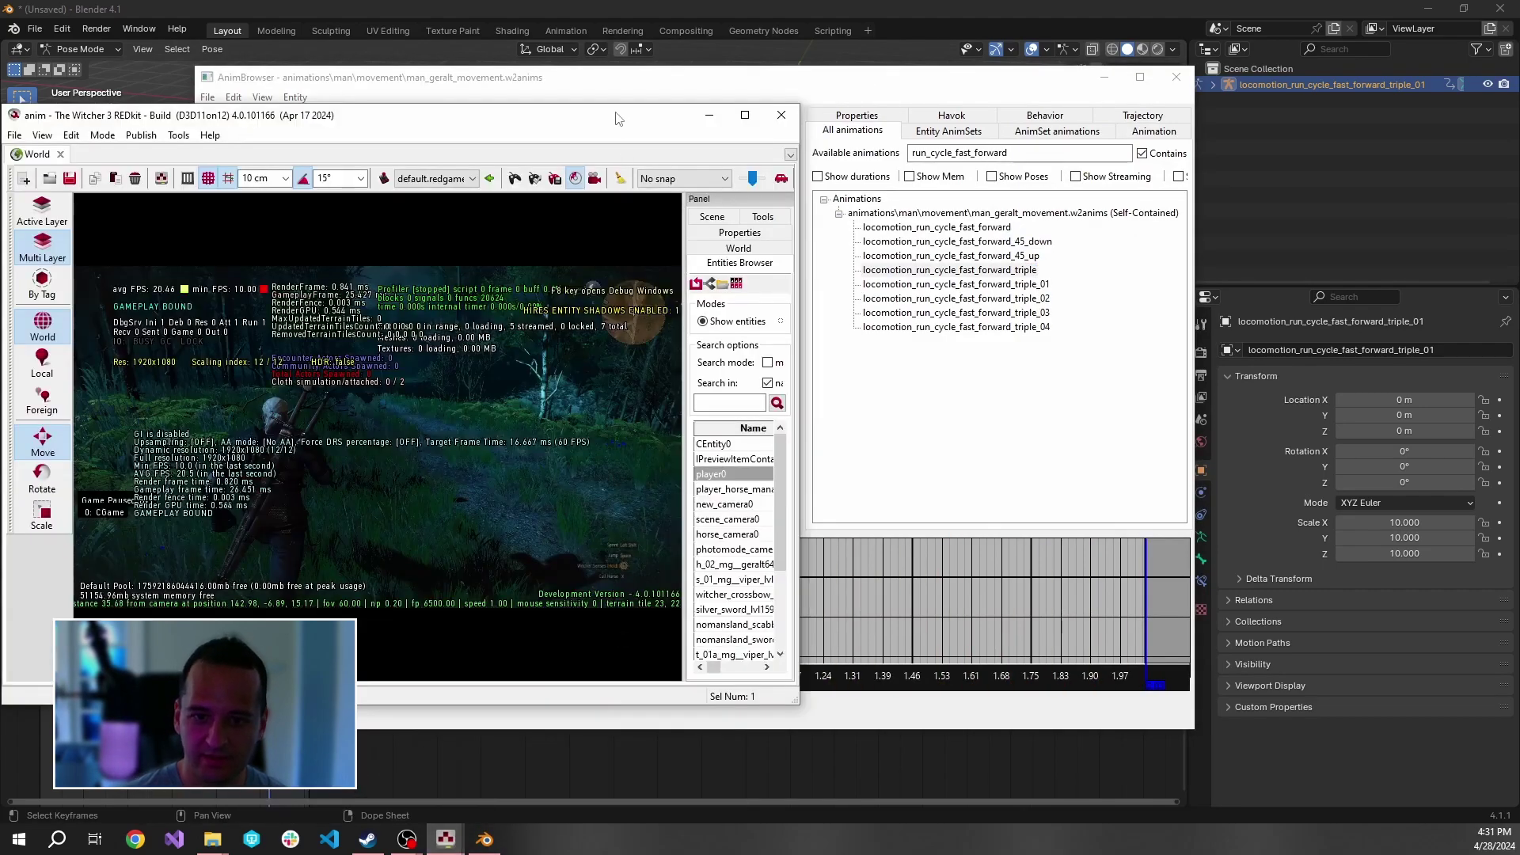
pyautogui.moveTo(619, 119); pyautogui.dragTo(673, 104)
pyautogui.click(950, 270)
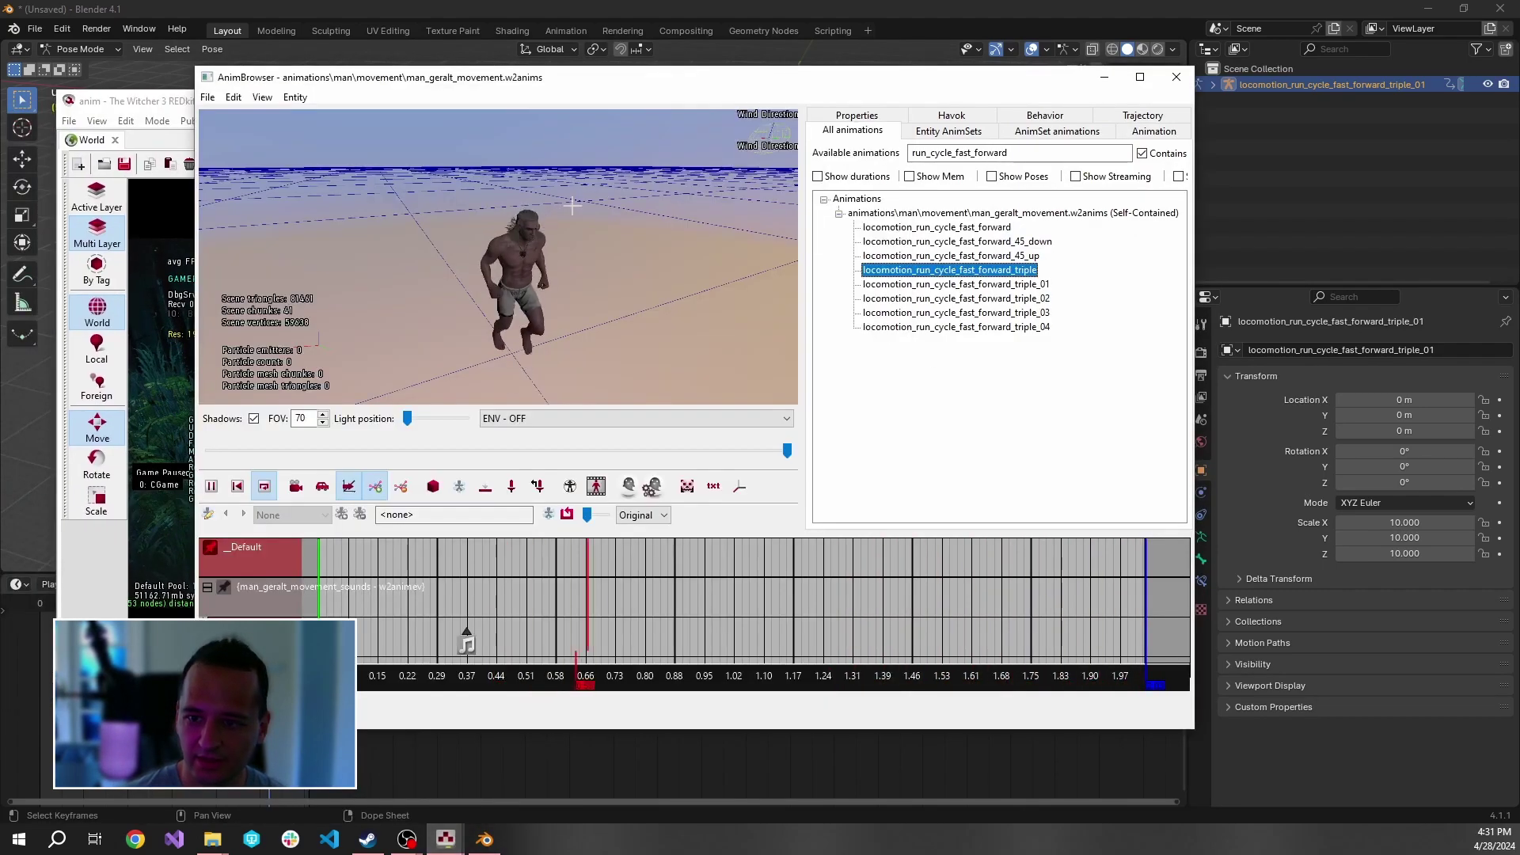
pyautogui.click(207, 97)
pyautogui.click(238, 116)
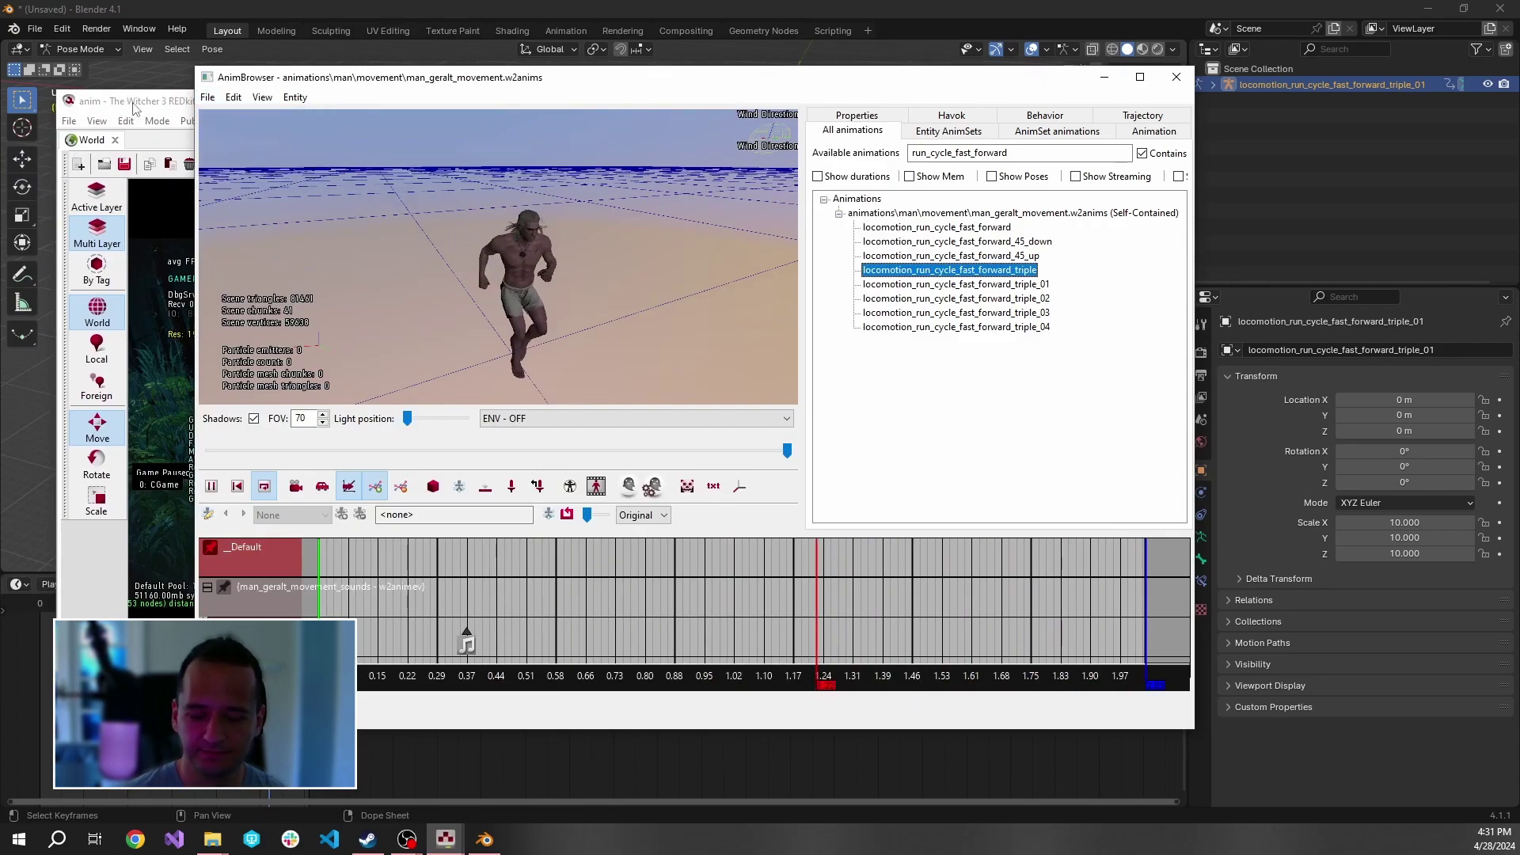
# Step: Maximize REDkit's main window and run Geralt through the game world to check the modified running animation
pyautogui.moveTo(139, 104); pyautogui.dragTo(279, 125)
pyautogui.doubleClick(513, 124)
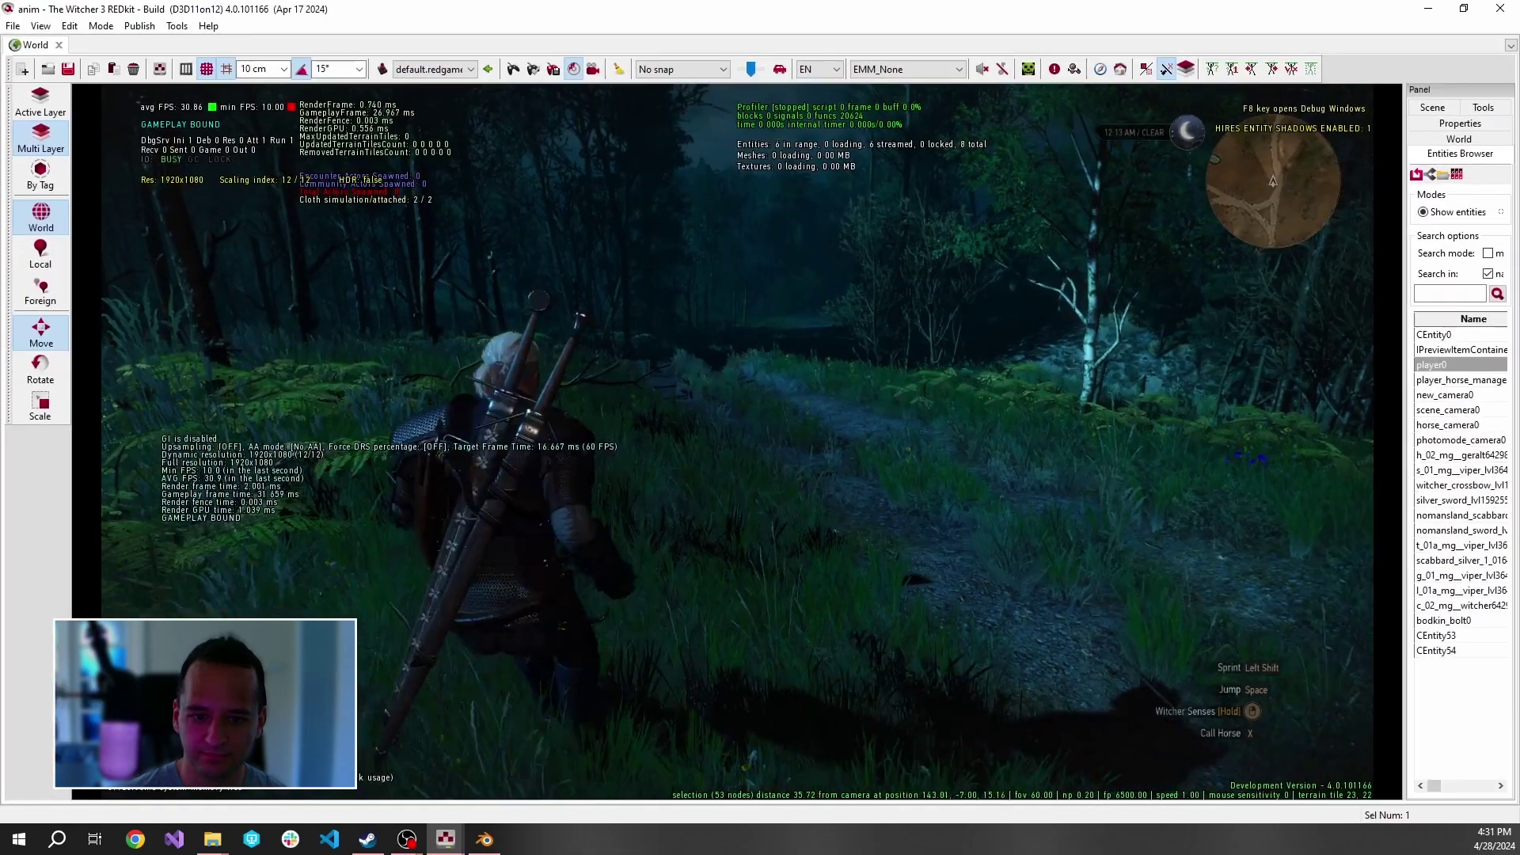
pyautogui.press('w')
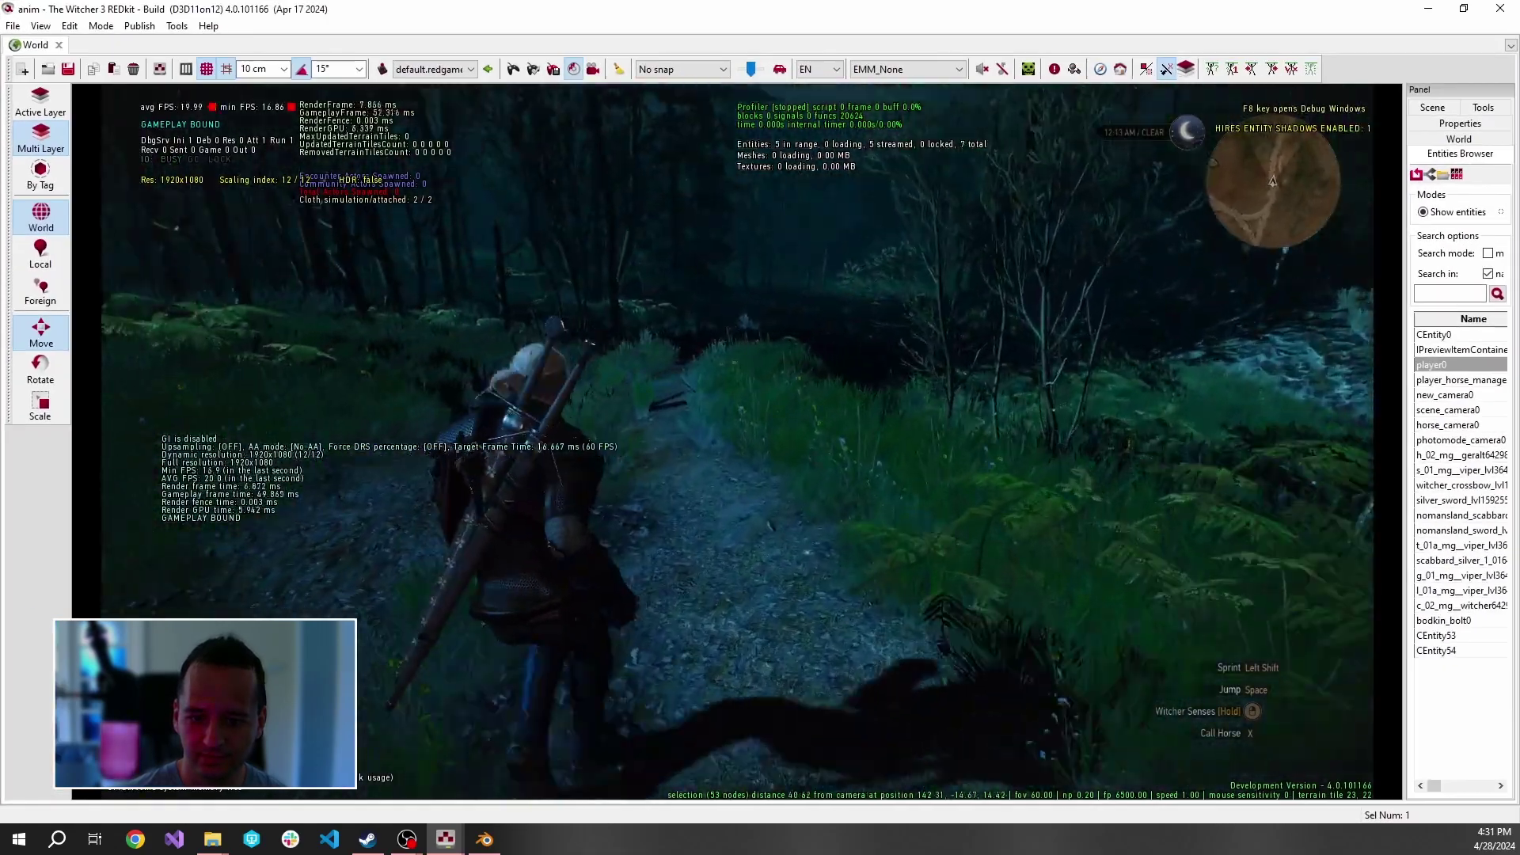
pyautogui.press('w')
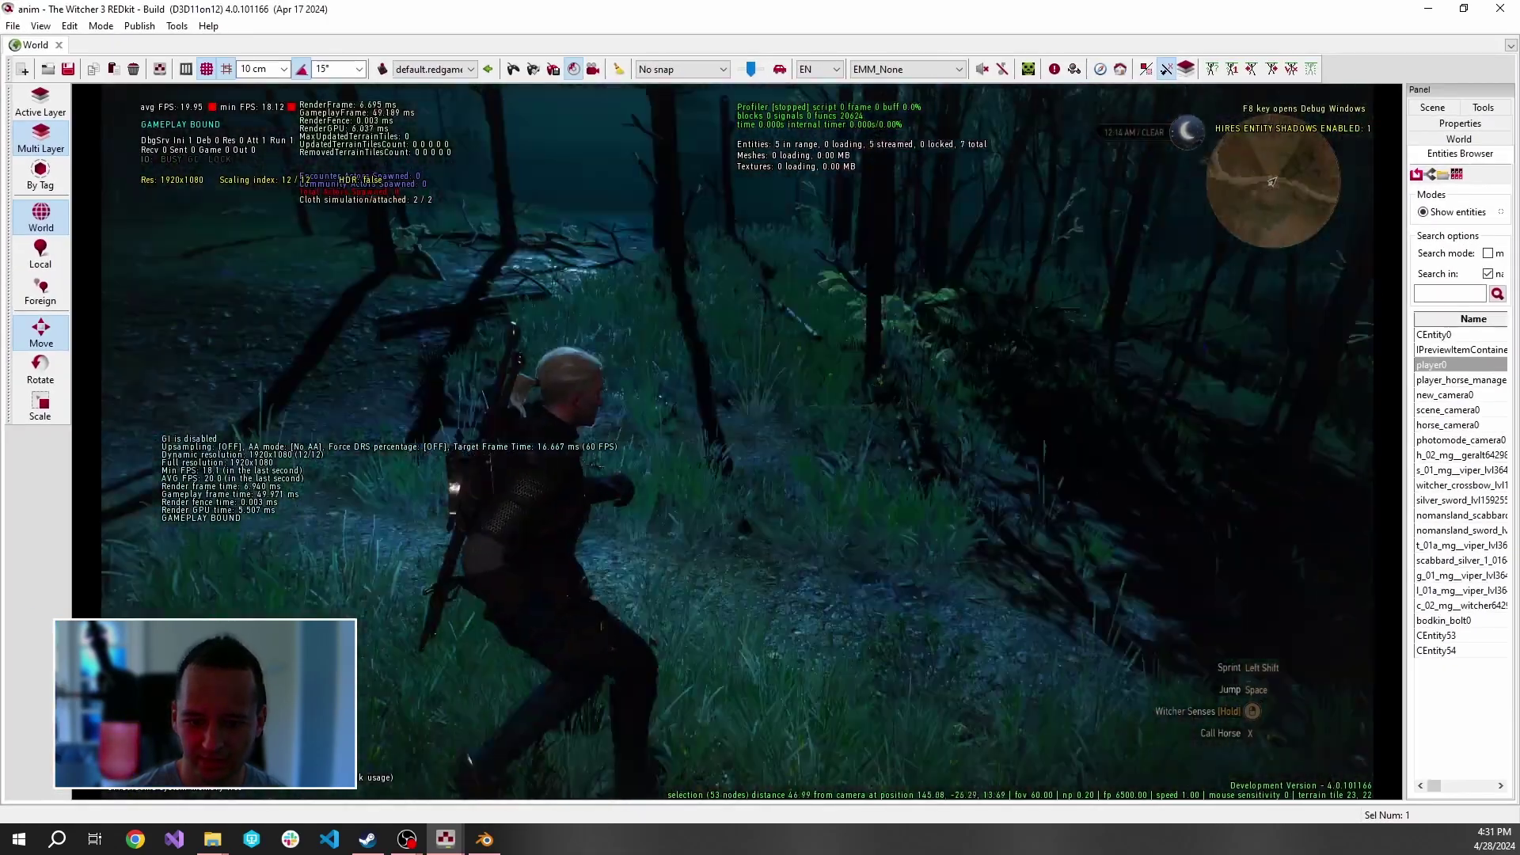
pyautogui.press('w')
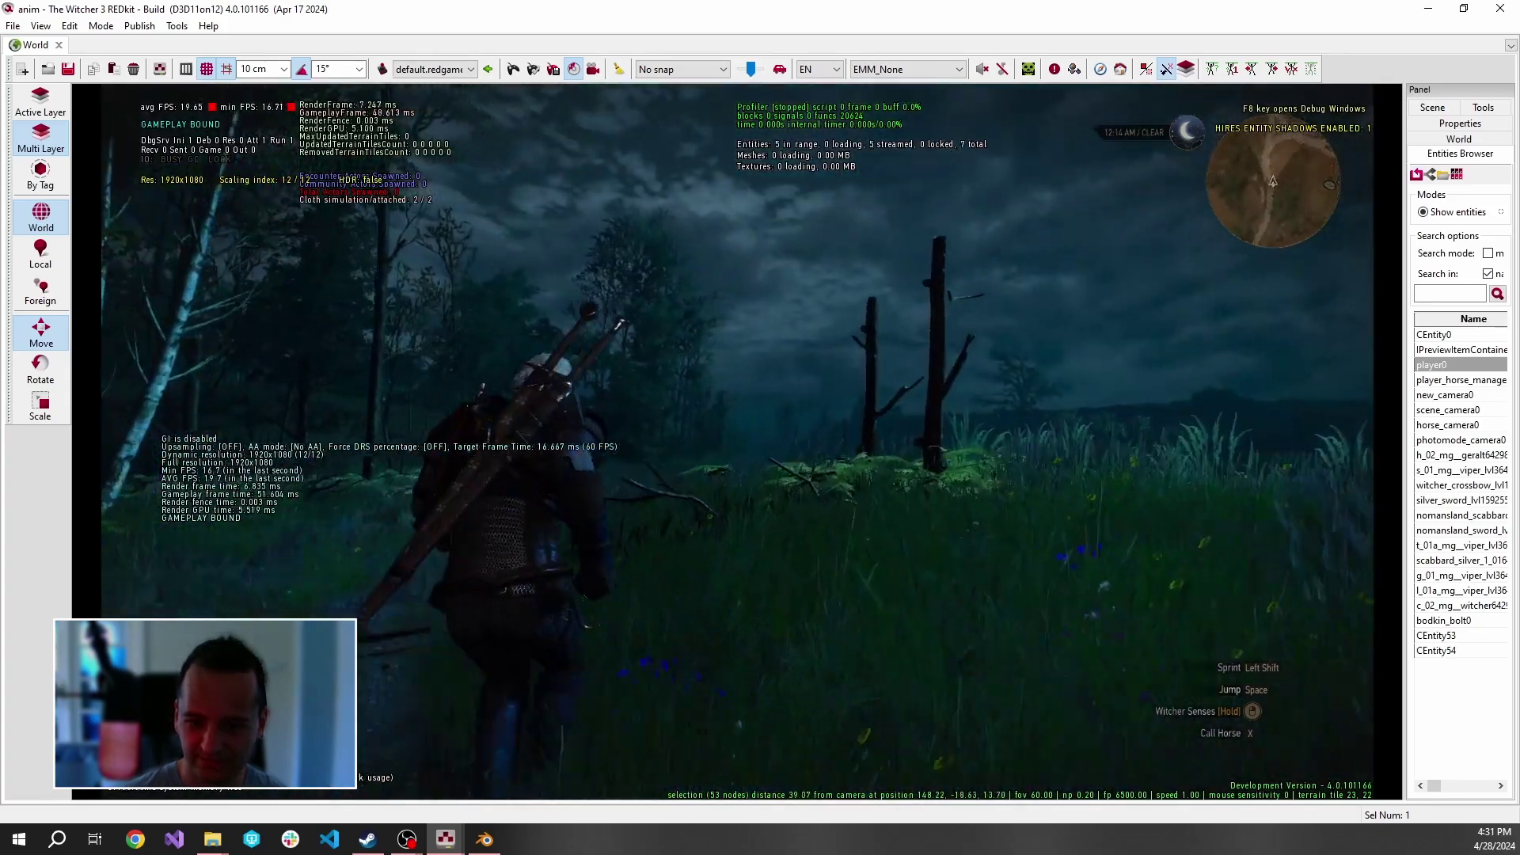